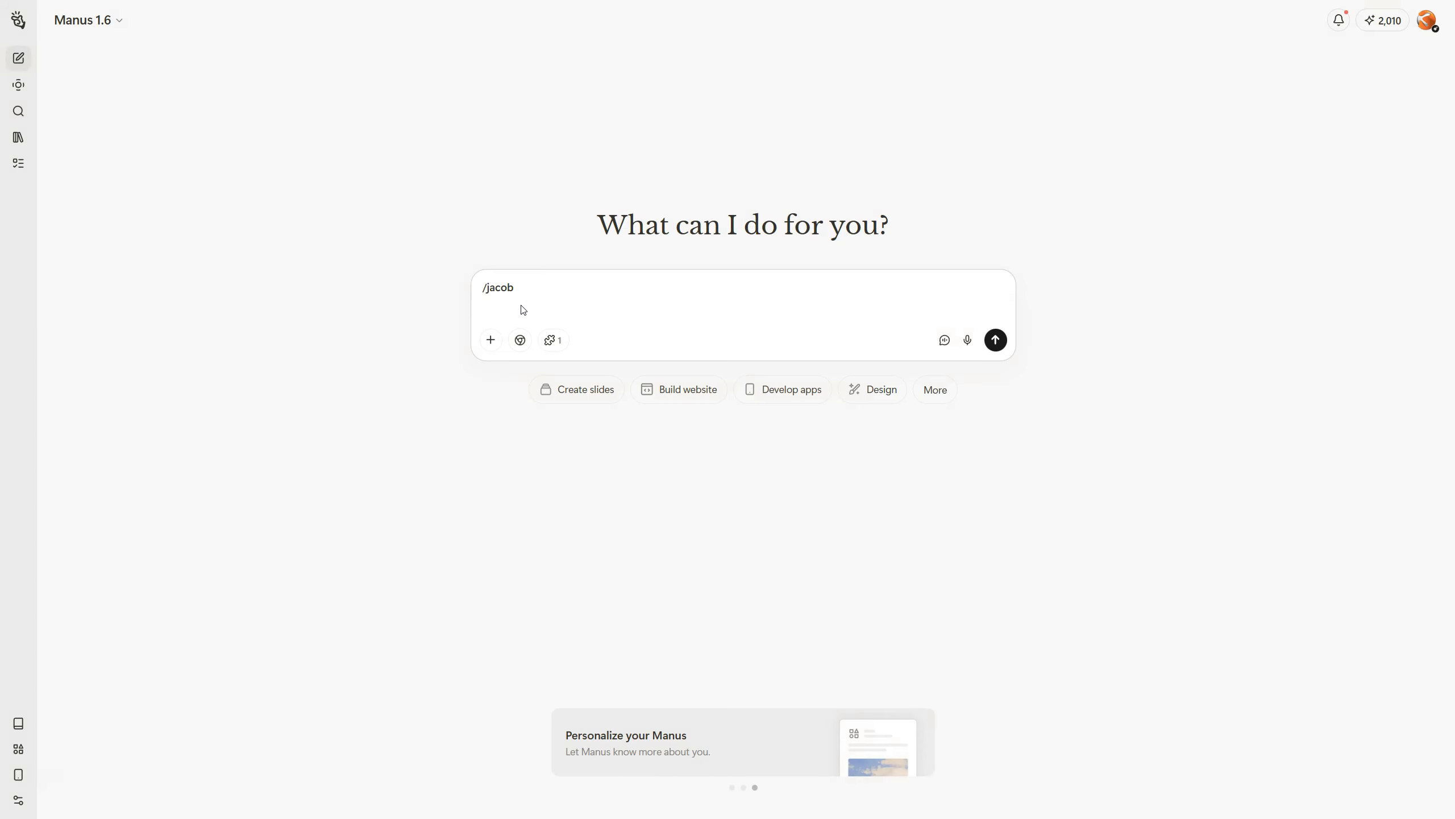
Step: Paste the HungerStation initial brand research below the /jacob skill command in the prompt and send it
key("shift+Return")
key("shift+Return")
key("ctrl+v")
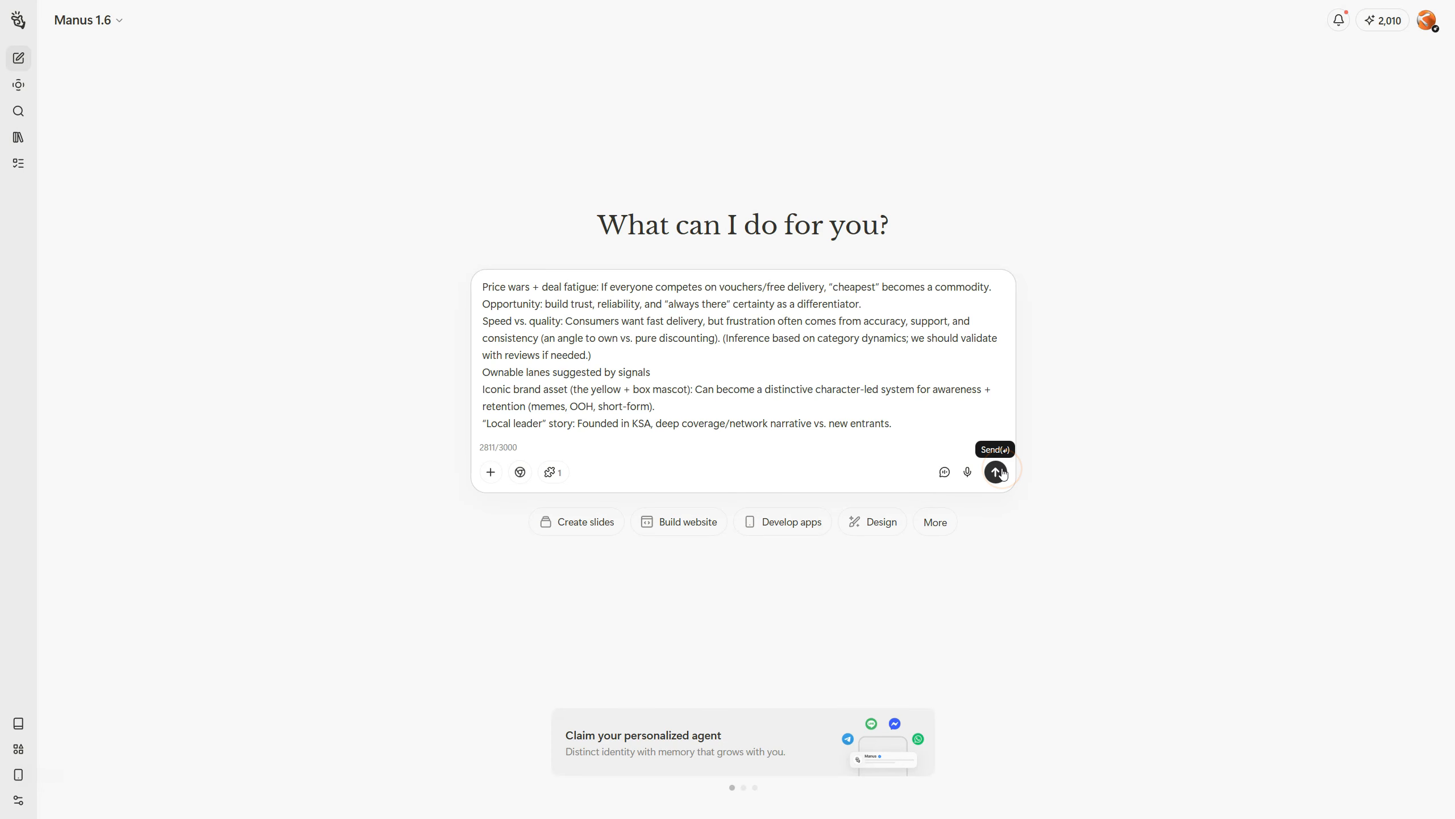
left_click(1002, 472)
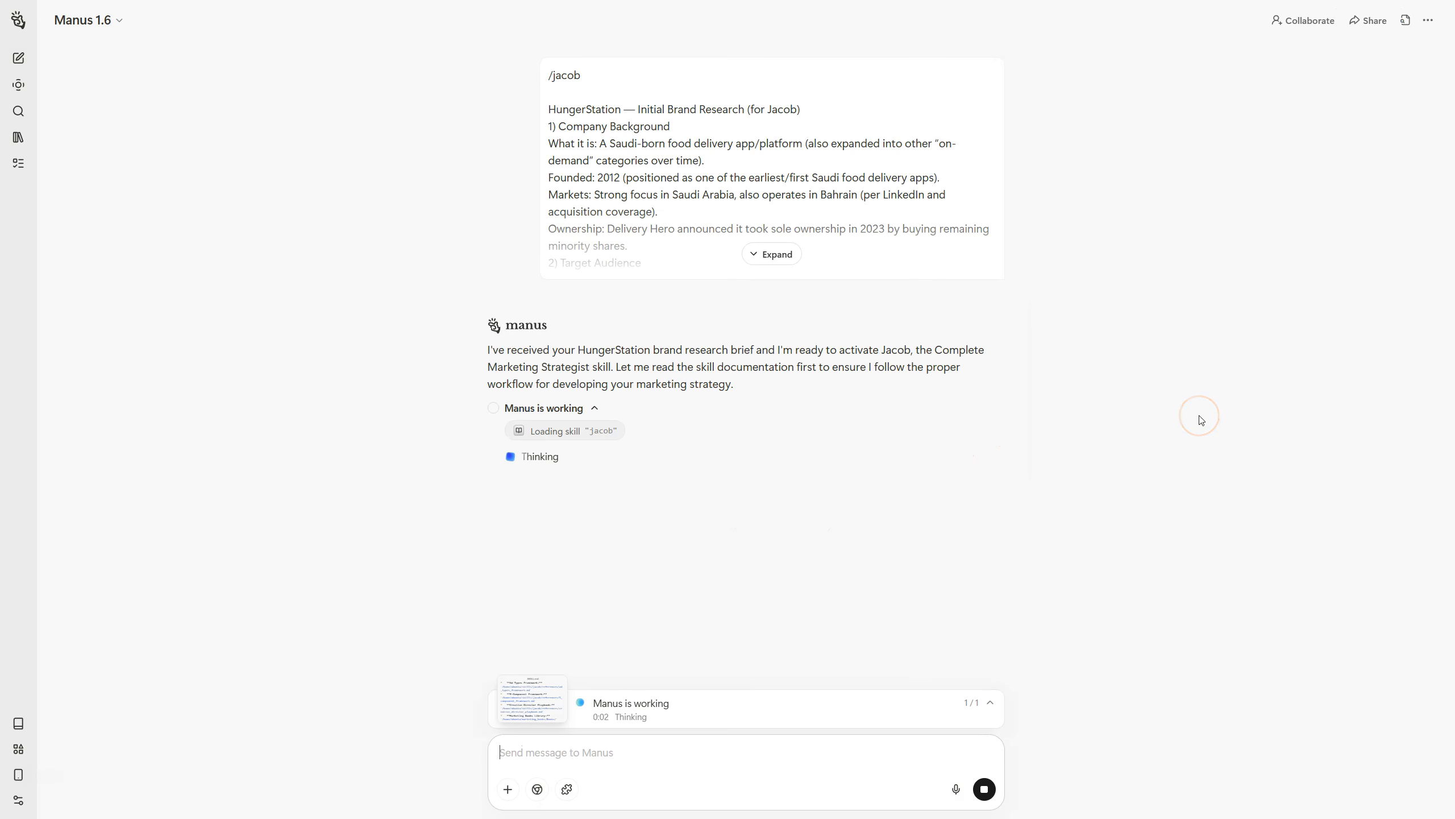
left_click(1184, 407)
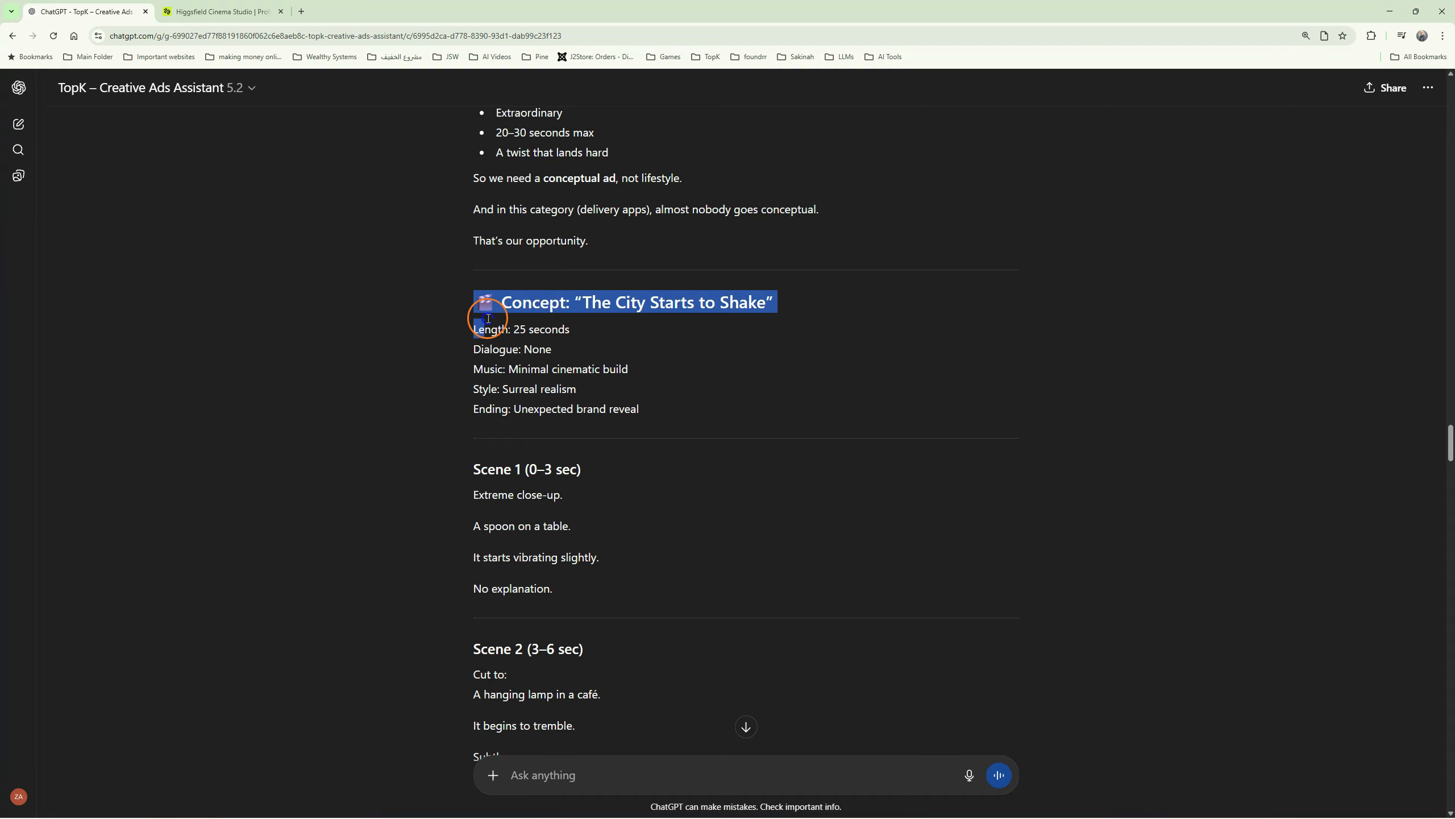
Step: Select the whole "The City Starts to Shake" concept in the ChatGPT answer, from its title through the end of the Visual DNA Direction list
left_click_drag(480, 315, 689, 440)
scroll(685, 481, "down", 10)
scroll(685, 478, "down", 19)
scroll(688, 472, "down", 4)
scroll(689, 471, "down", 4)
scroll(688, 471, "down", 7)
scroll(689, 471, "down", 5)
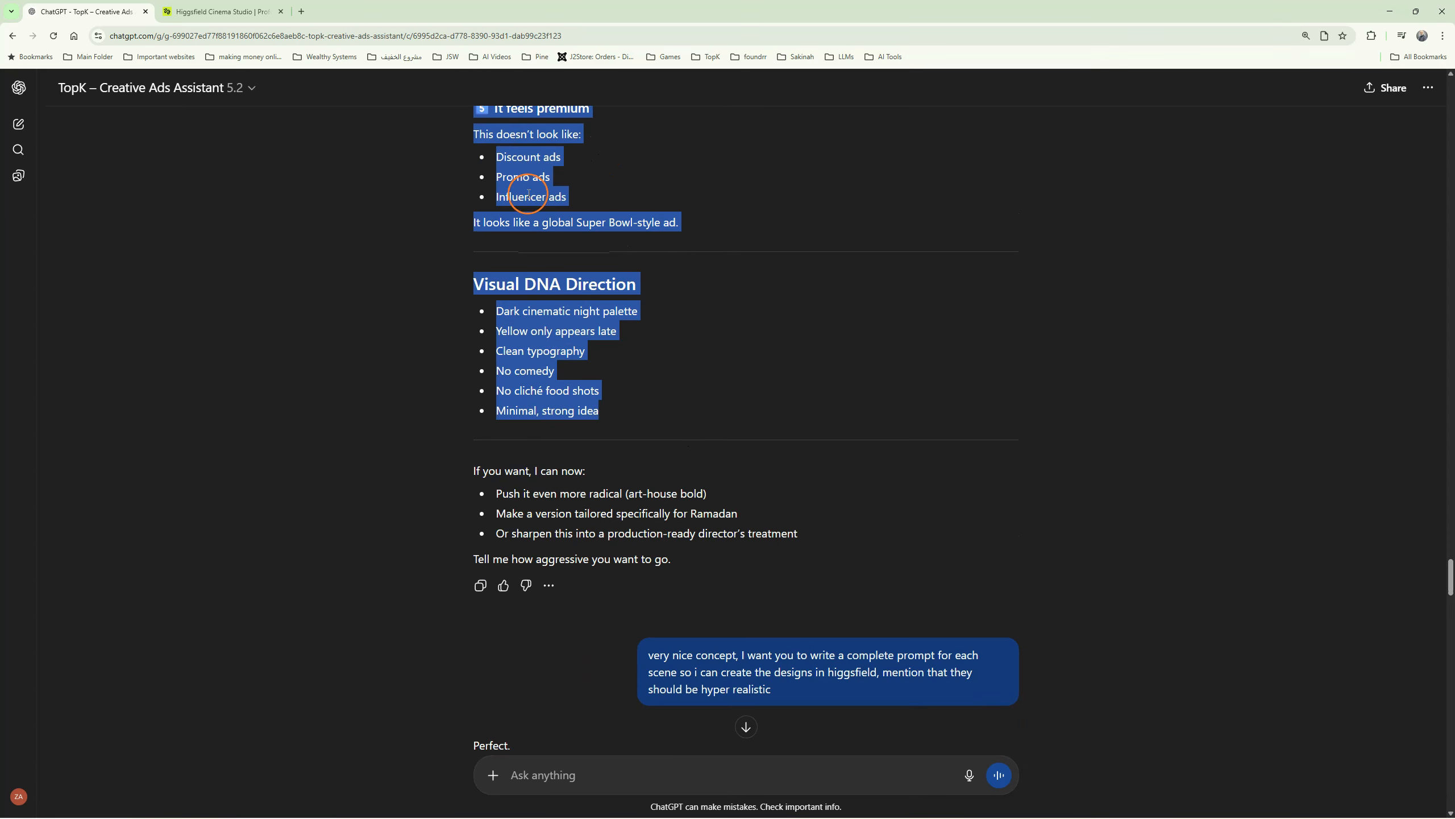
Step: Switch to Manus, paste the copied ad concept as the reply in the HungerStation conversation and send it
key("alt+Tab")
left_click(535, 747)
key("ctrl+v")
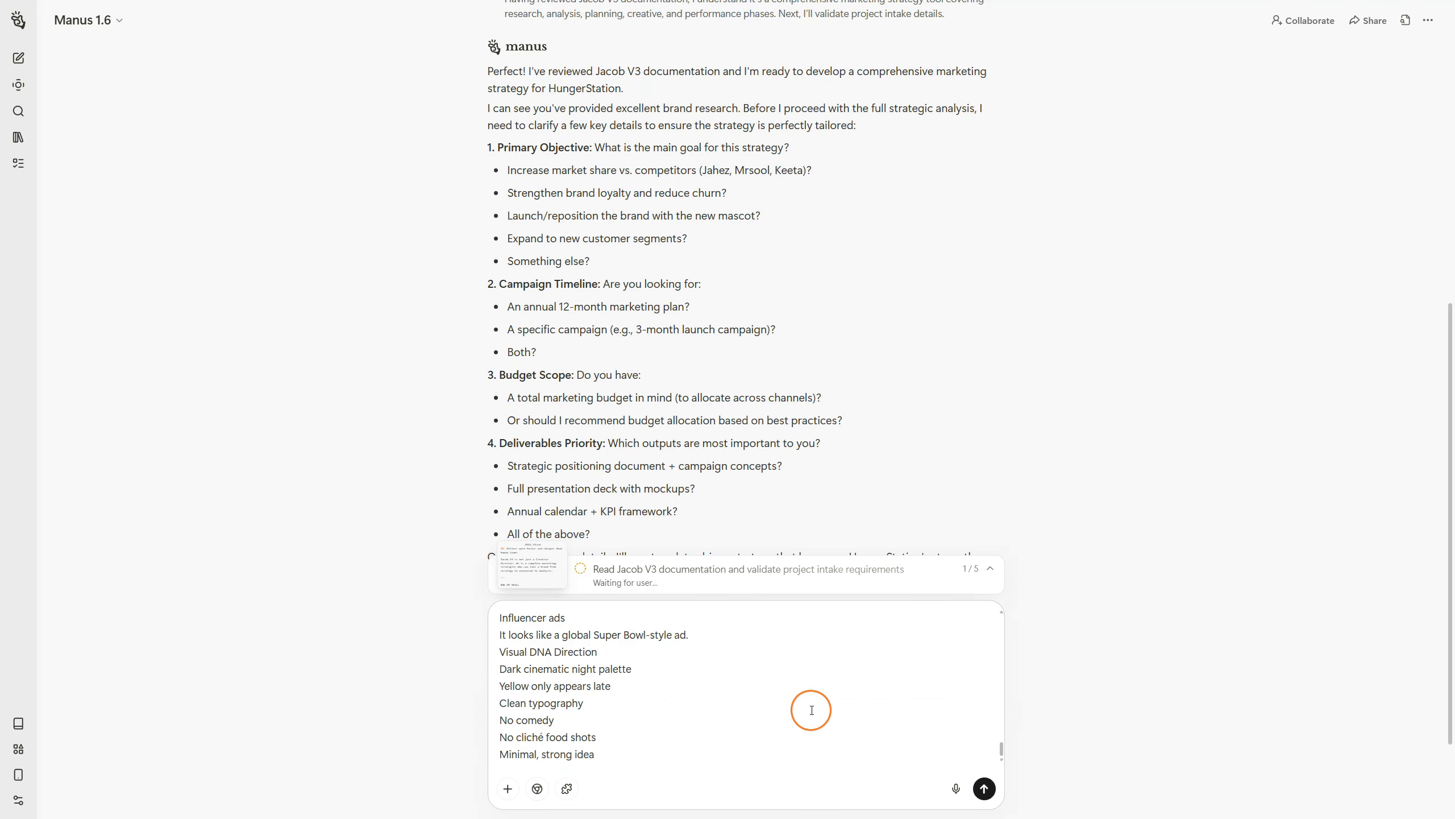
left_click(985, 789)
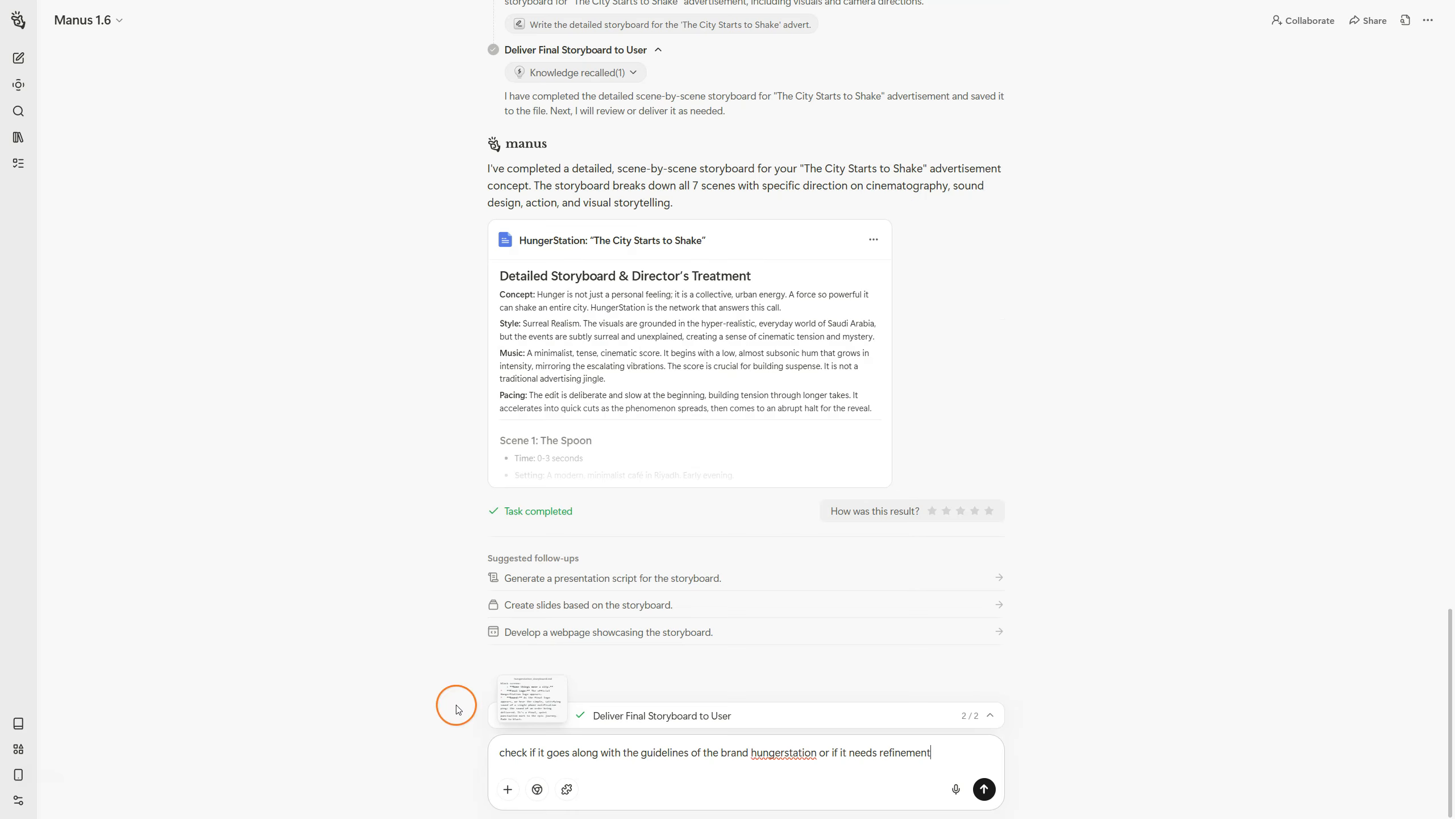
Step: Capitalize "Hungerstation" in the brand guideline check request, append the /jacob skill and send the message
left_click_drag(751, 752, 757, 752)
type("H")
left_click(945, 751)
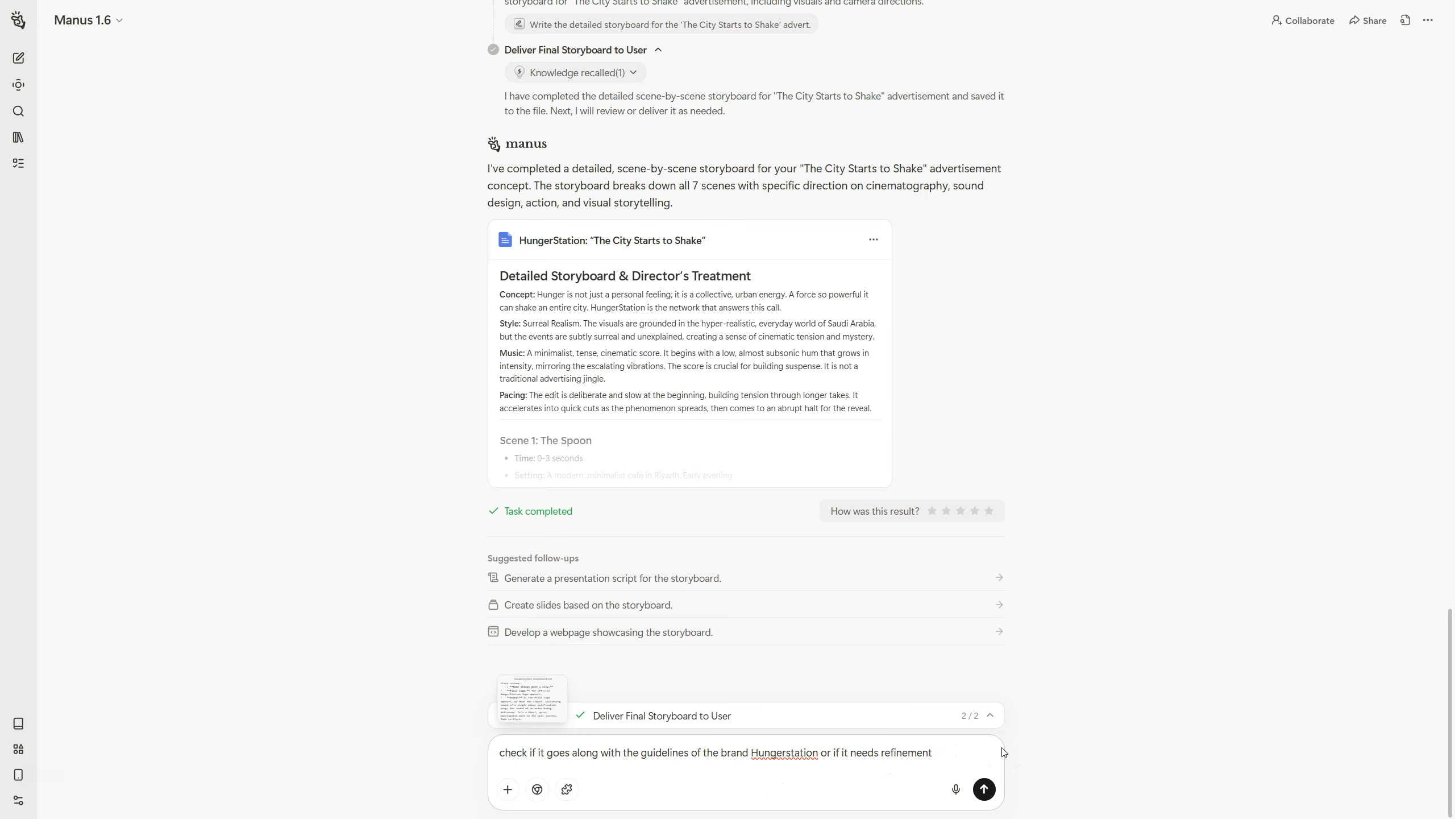
type("/")
left_click(1030, 531)
left_click(984, 789)
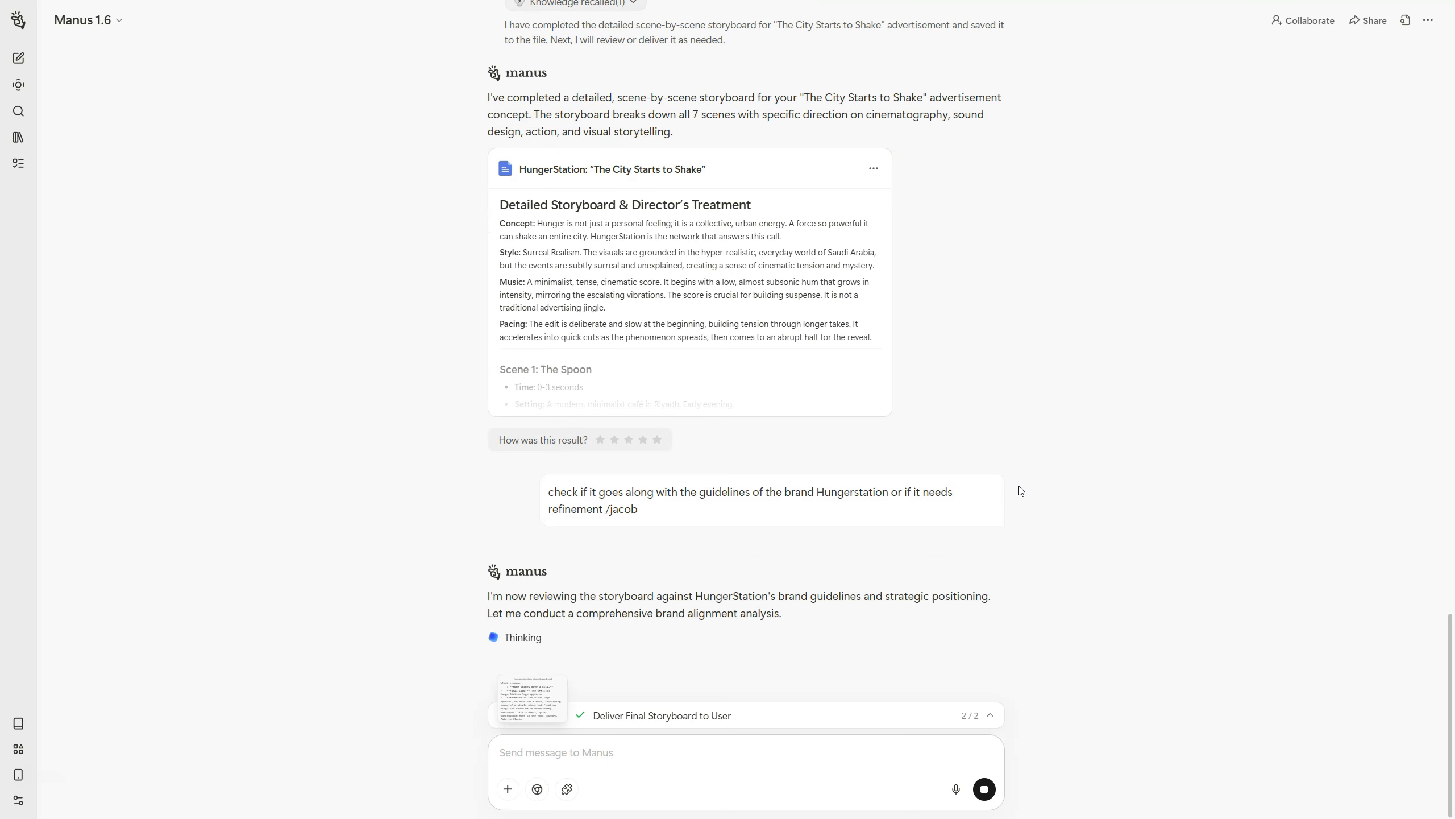
Step: Read through the HungerStation brand audit's guidelines, misalignments and refinement recommendations, and close the document
scroll(679, 572, "down", 20)
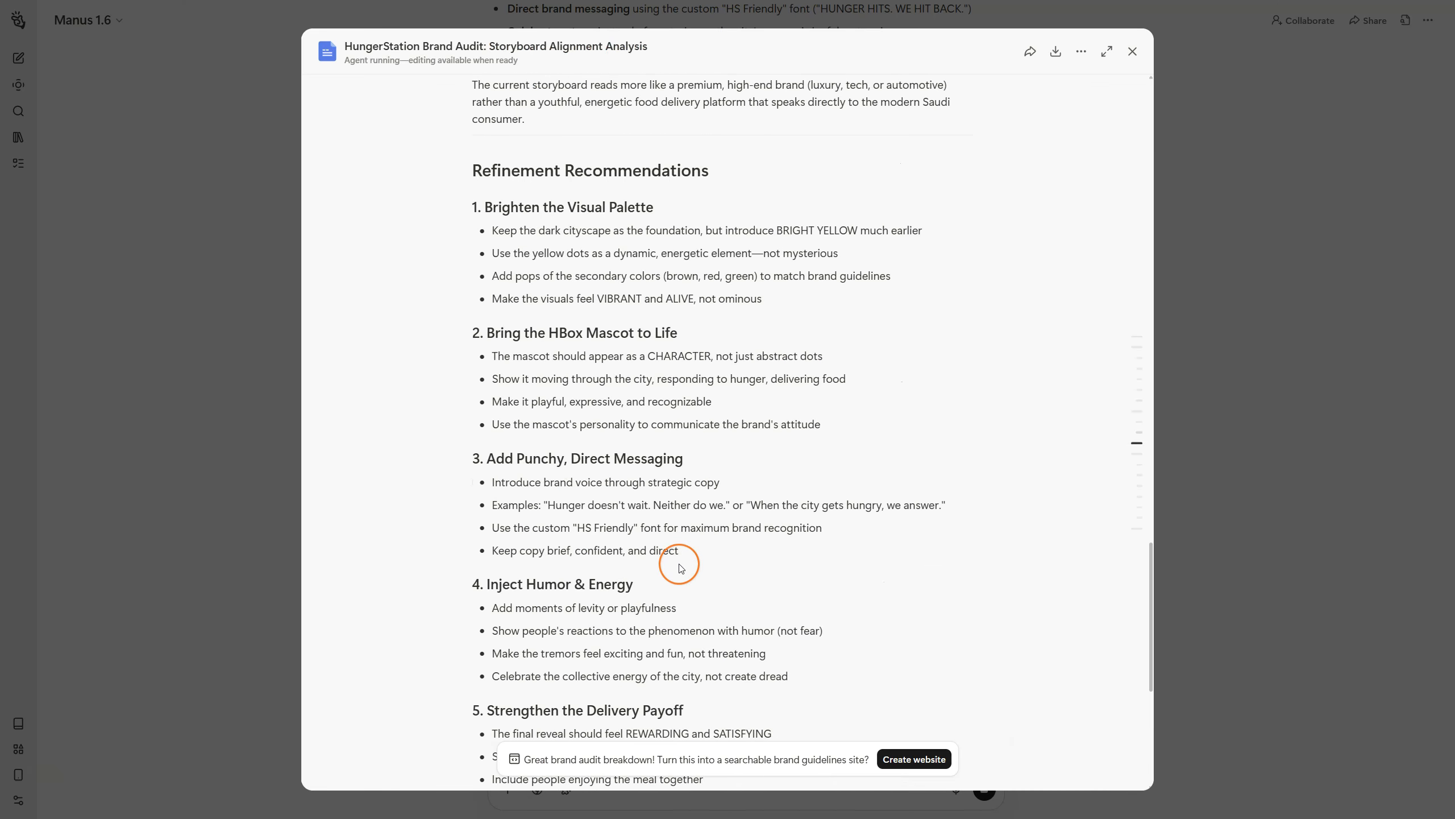
scroll(681, 566, "down", 9)
scroll(680, 566, "up", 16)
scroll(680, 566, "up", 20)
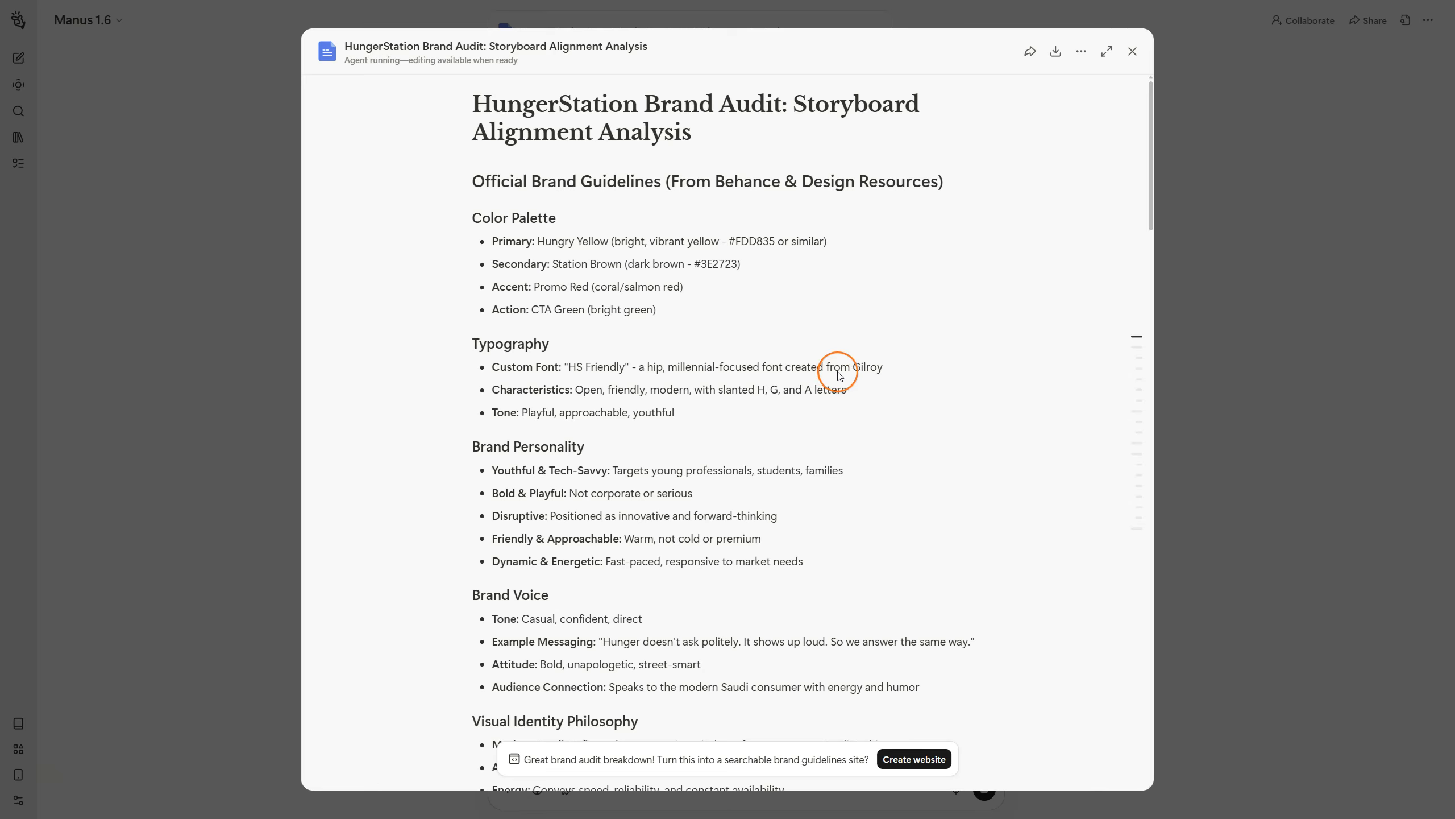
scroll(911, 372, "down", 10)
scroll(912, 376, "down", 5)
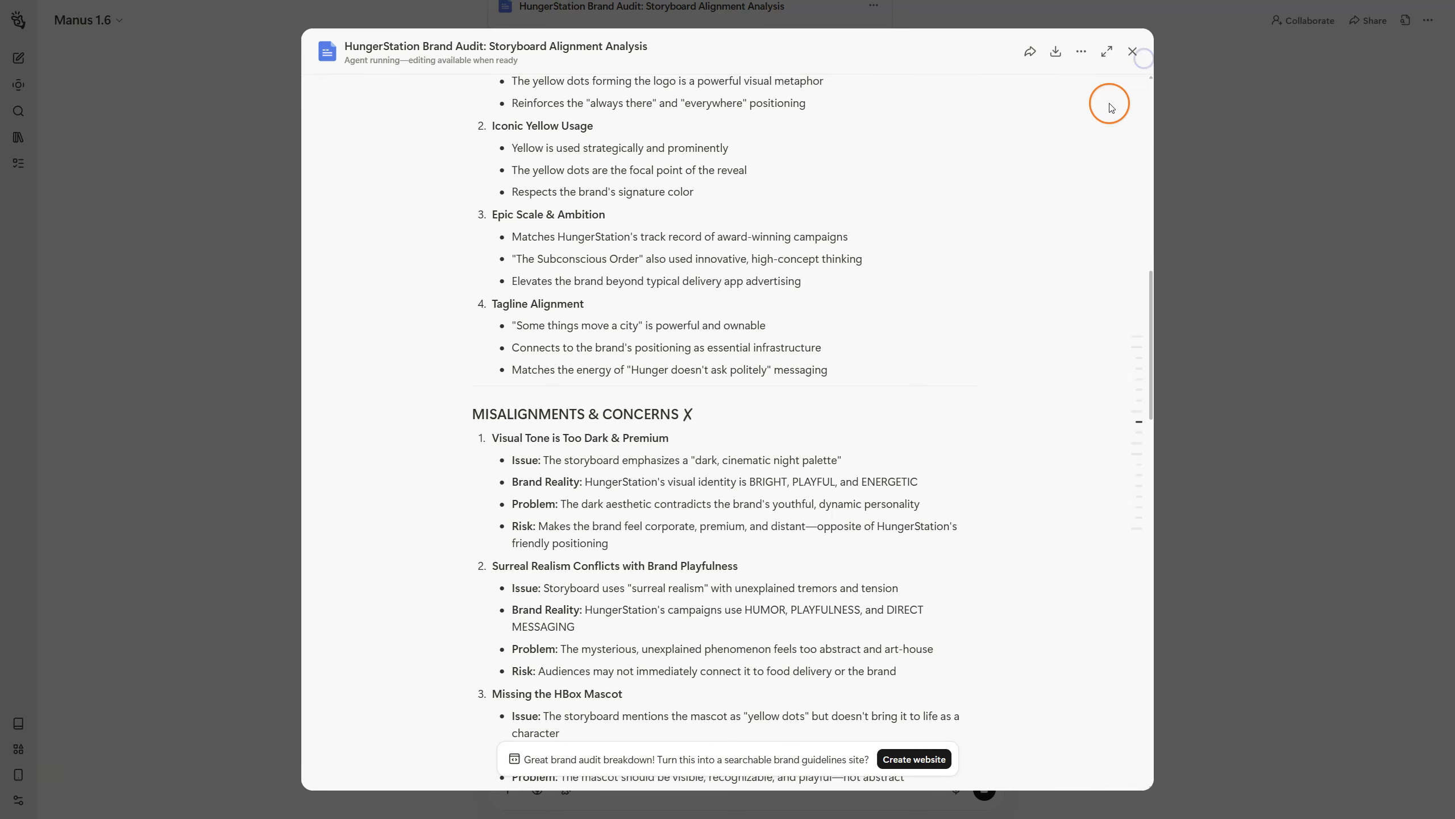
left_click(1133, 52)
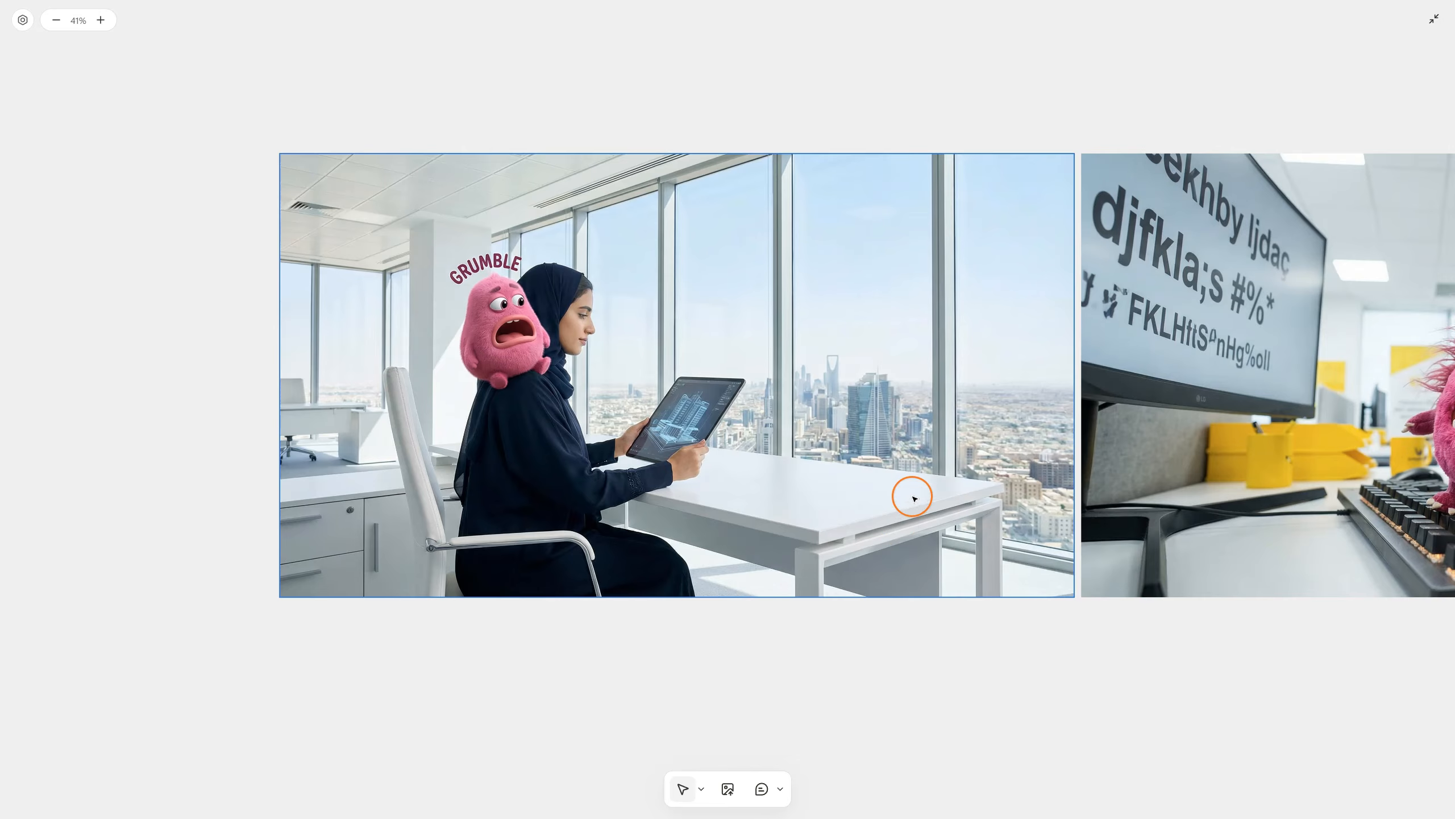
Step: Examine the generated storyboard frames one after another on the canvas, from the office scene to the yellow logo end card
scroll(913, 494, "up", 2)
scroll(1189, 424, "right", 5)
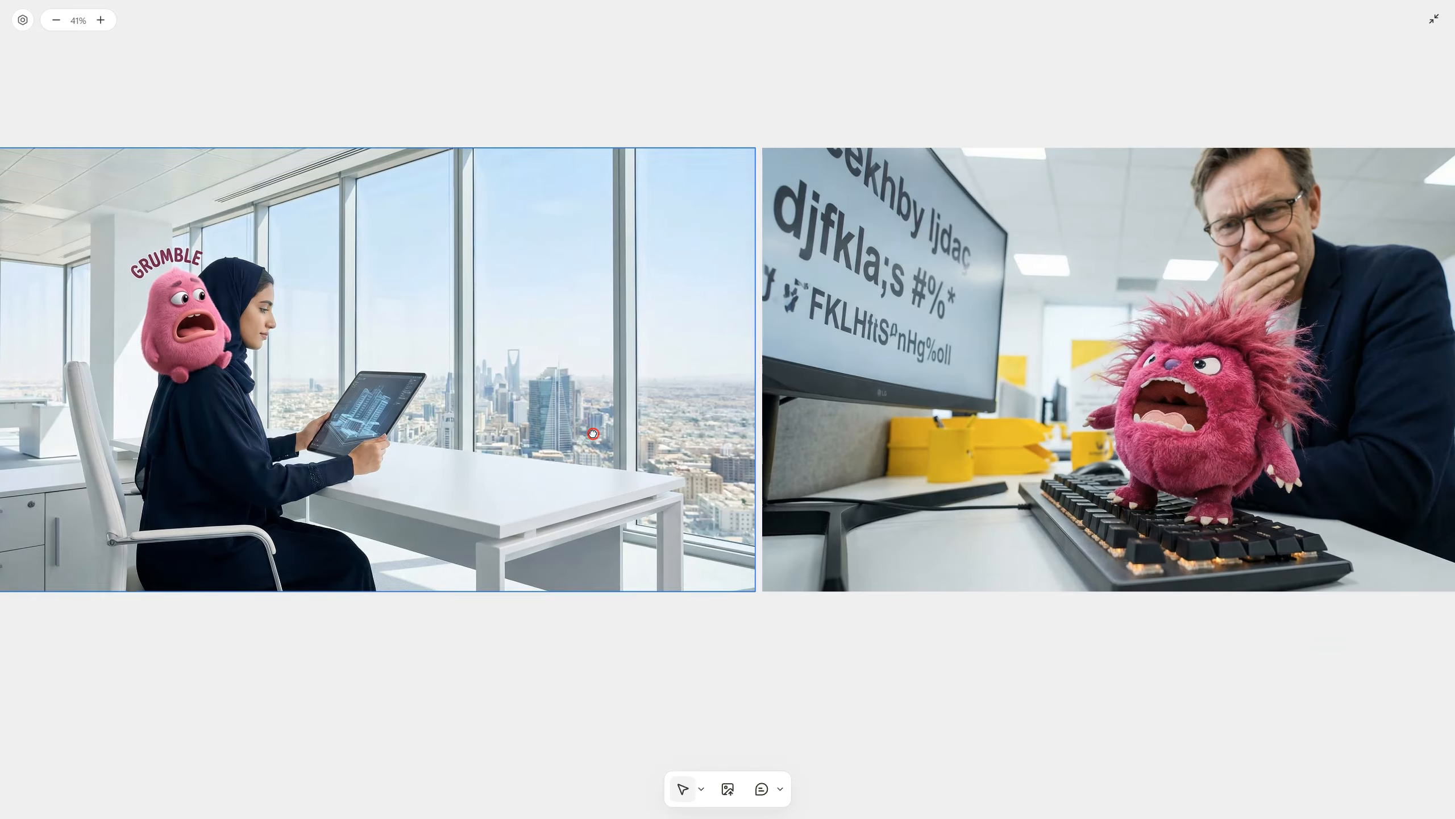
scroll(1188, 425, "right", 5)
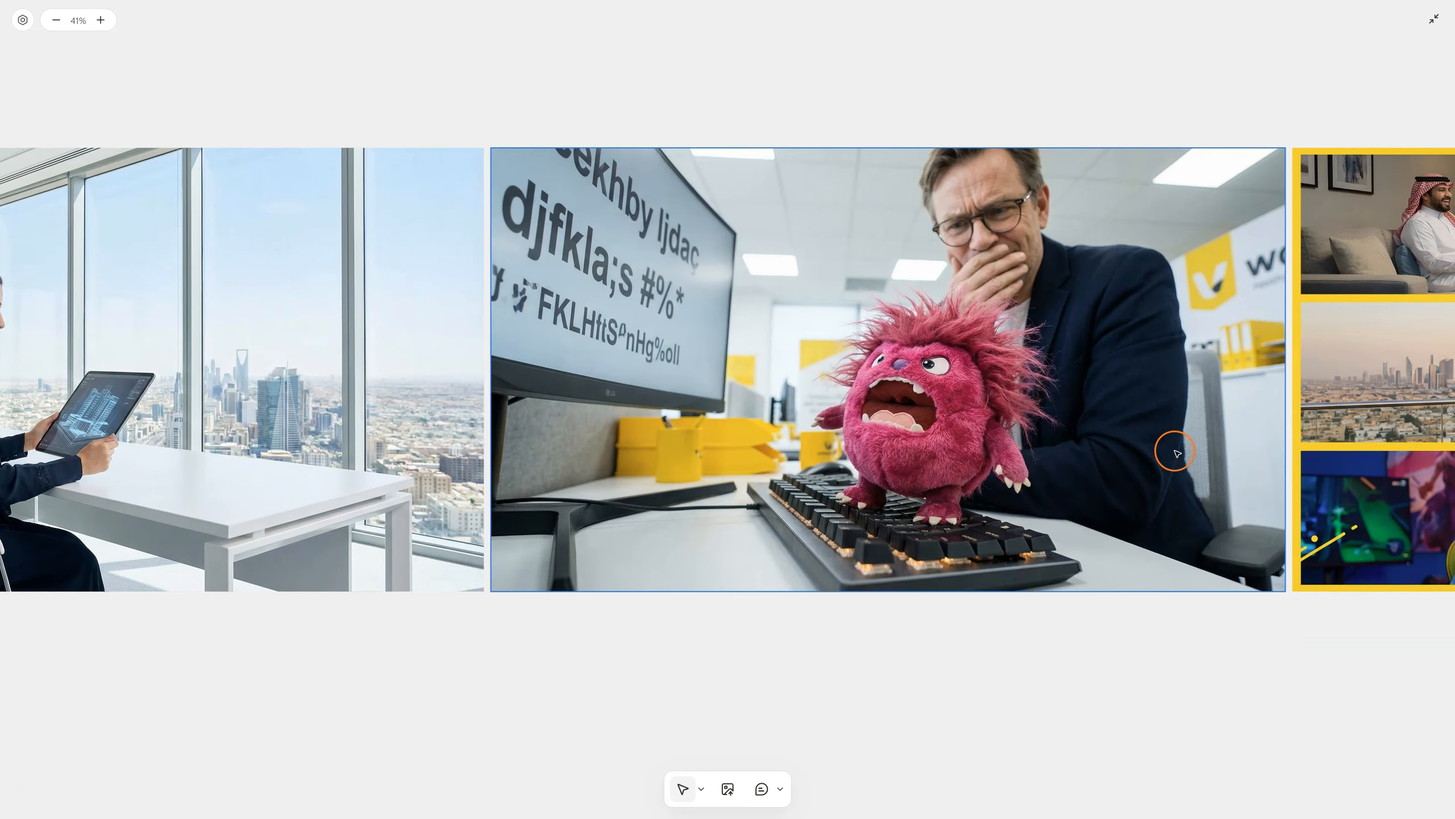
scroll(1003, 440, "right", 3)
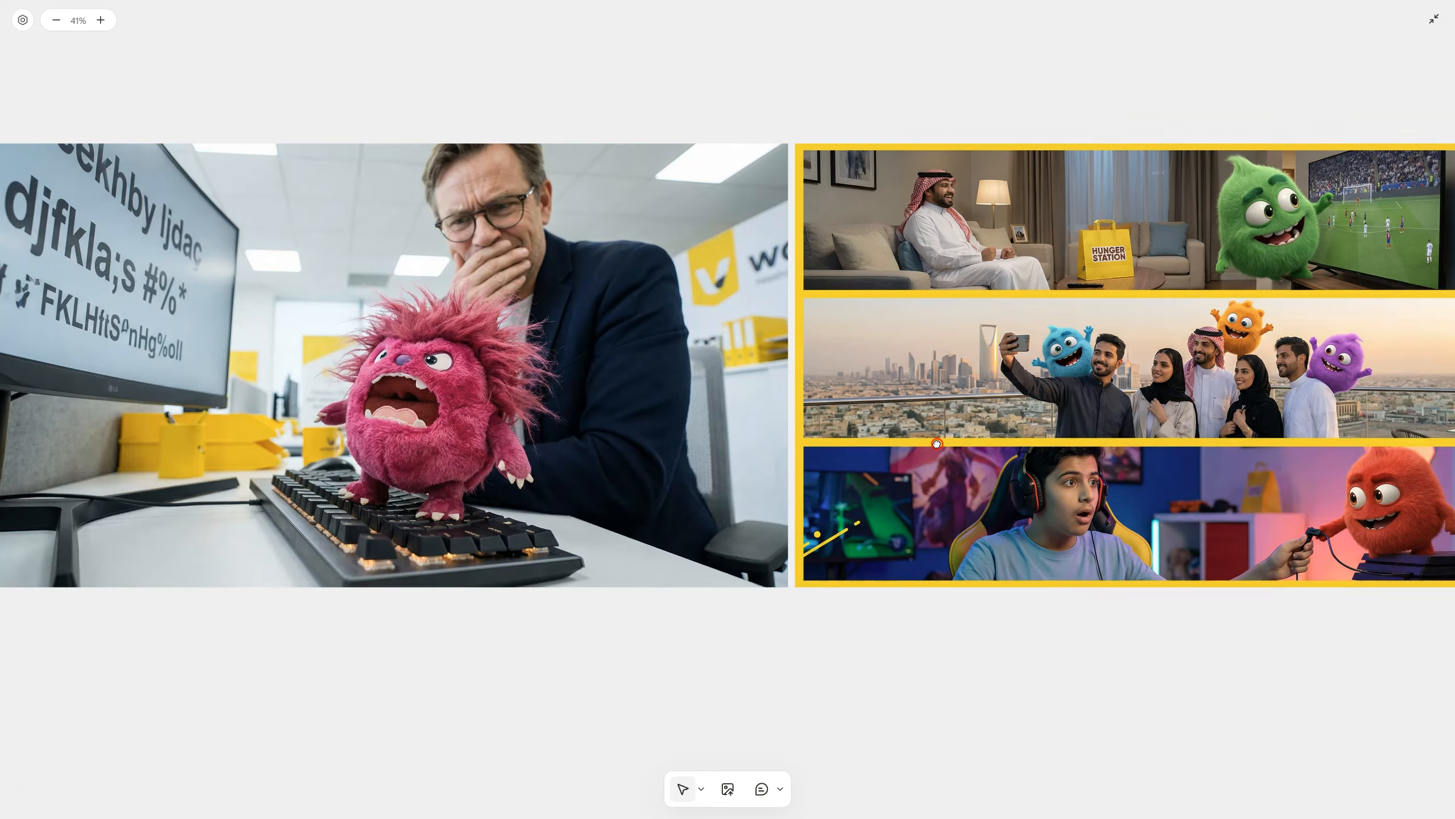
scroll(1156, 440, "right", 4)
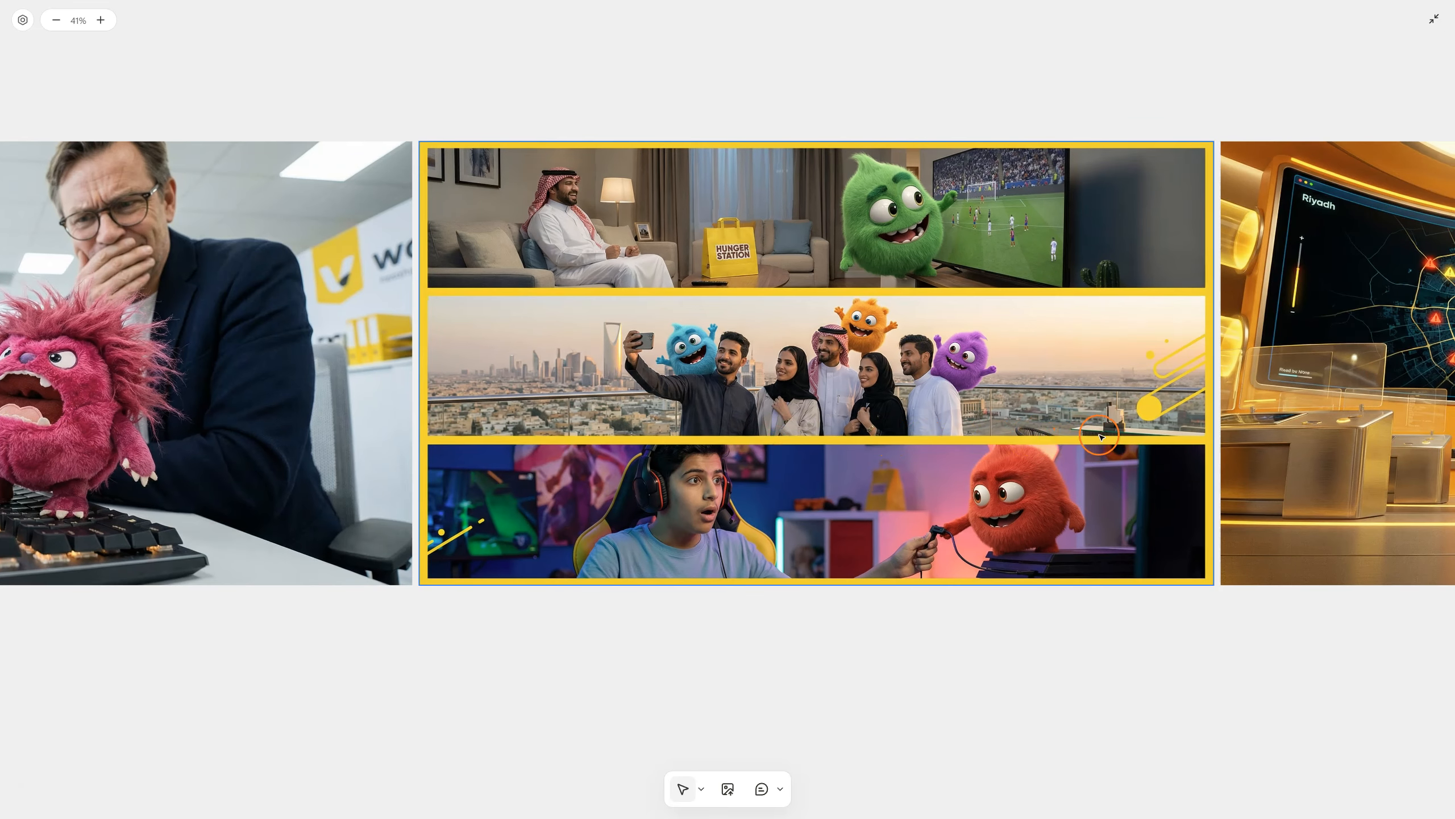
scroll(1101, 437, "right", 3)
scroll(789, 439, "right", 3)
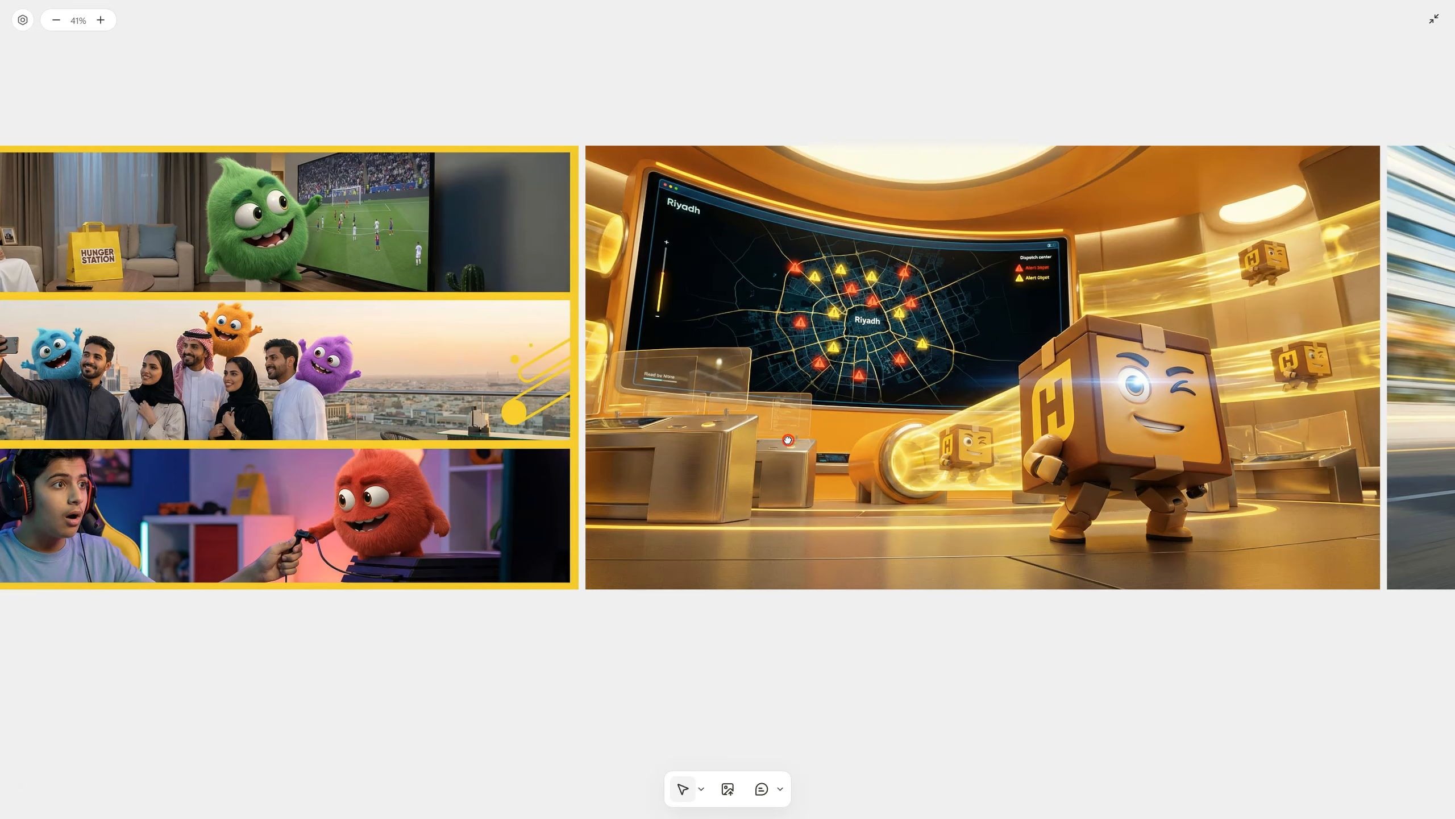
scroll(1204, 427, "right", 3)
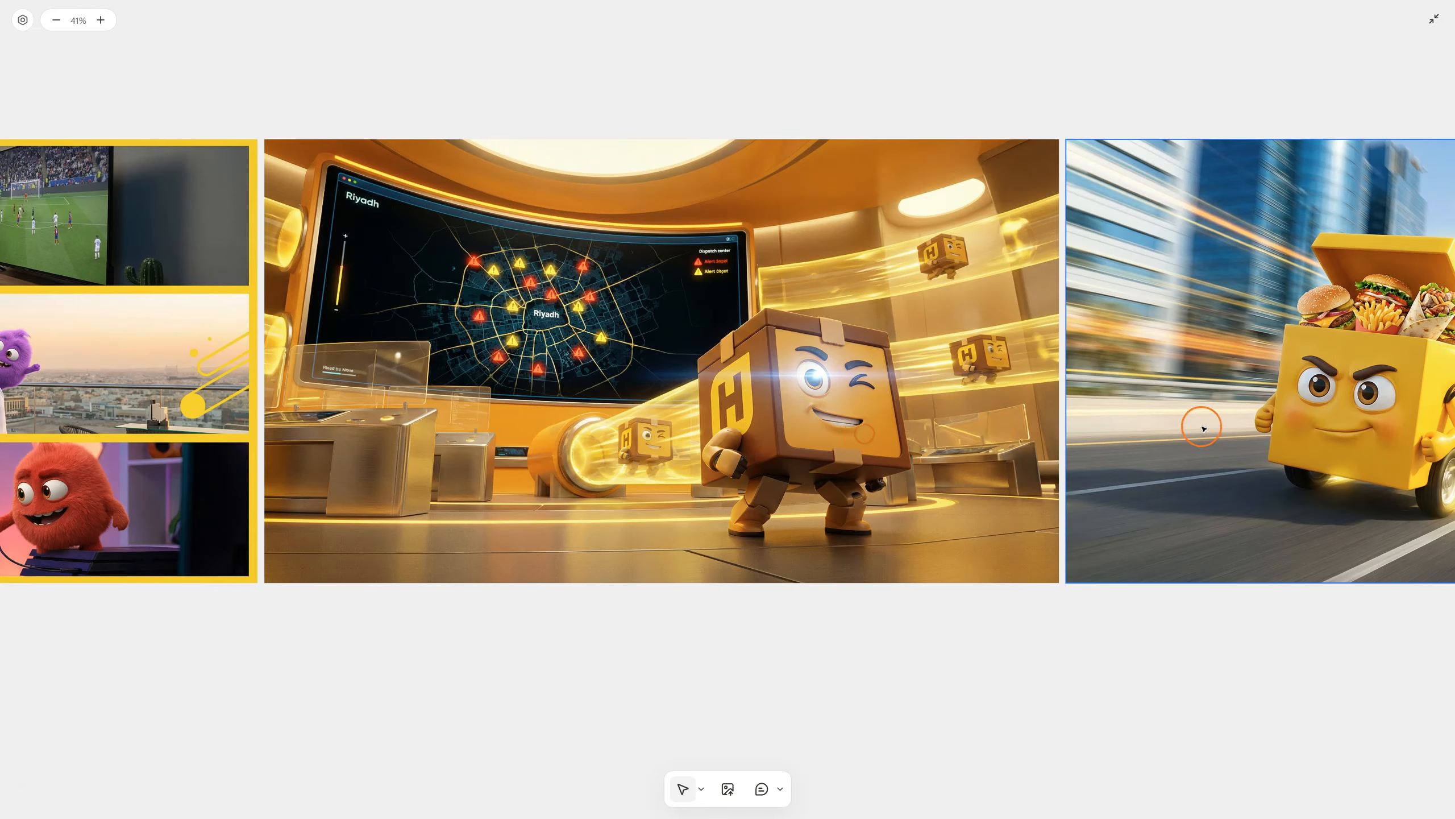
scroll(1202, 427, "right", 4)
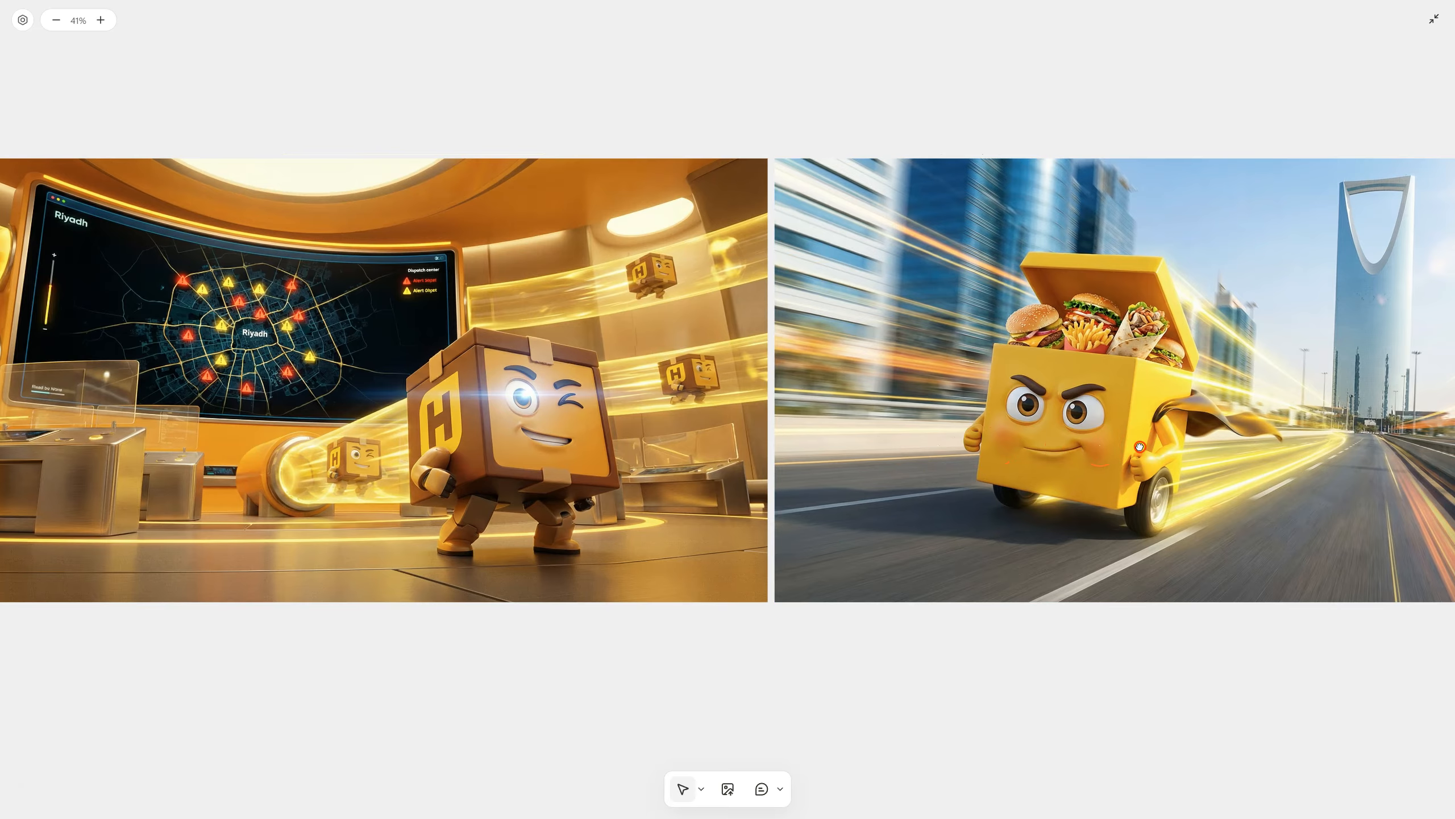
left_click_drag(1140, 447, 816, 441)
left_click_drag(1079, 446, 998, 450)
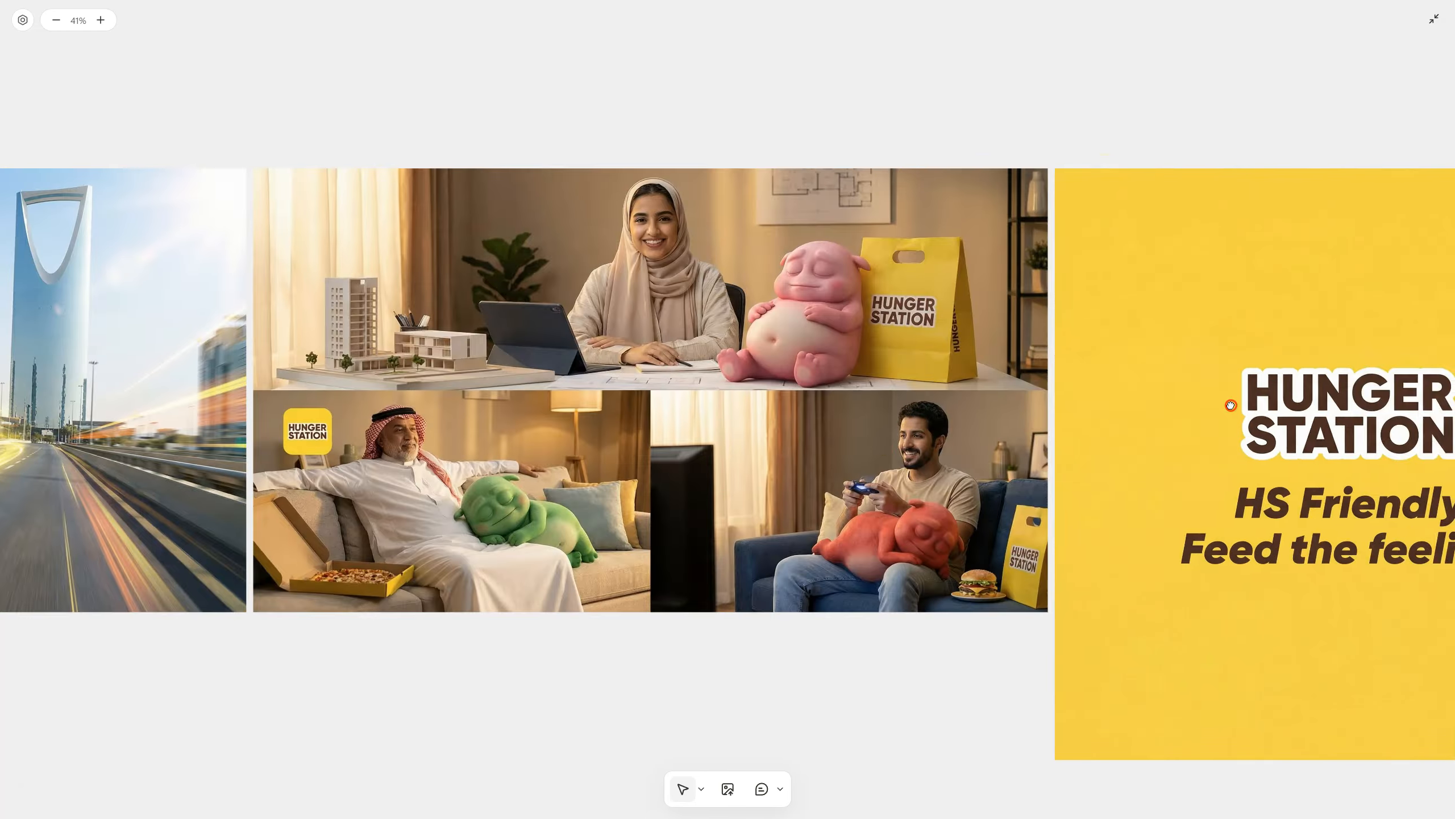
left_click_drag(1231, 403, 896, 400)
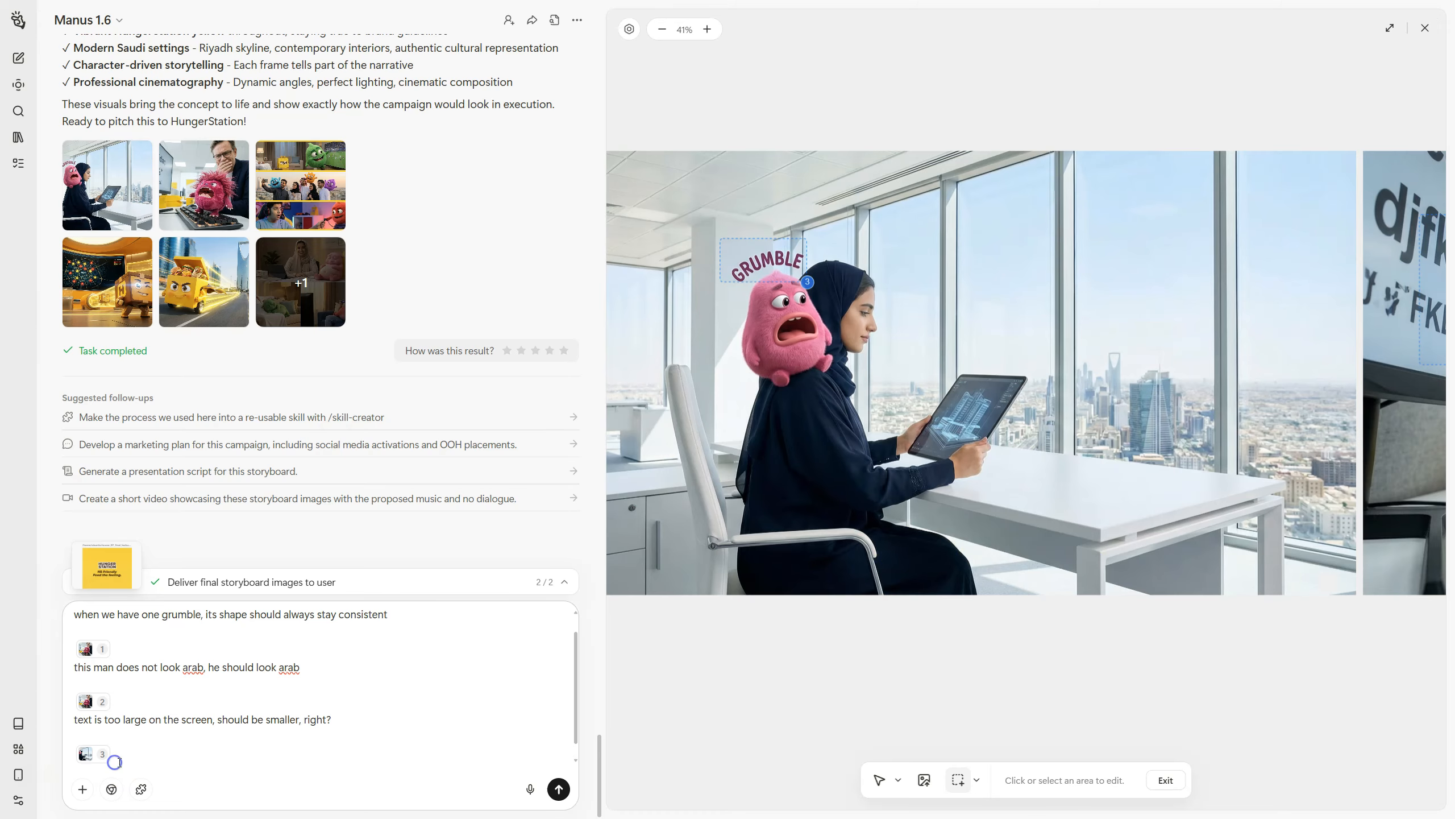
Step: Note on area 3 that grumble should not be written here, then mark the three-panel frame and ask whether its split was on purpose or a mistake
type("I don o")
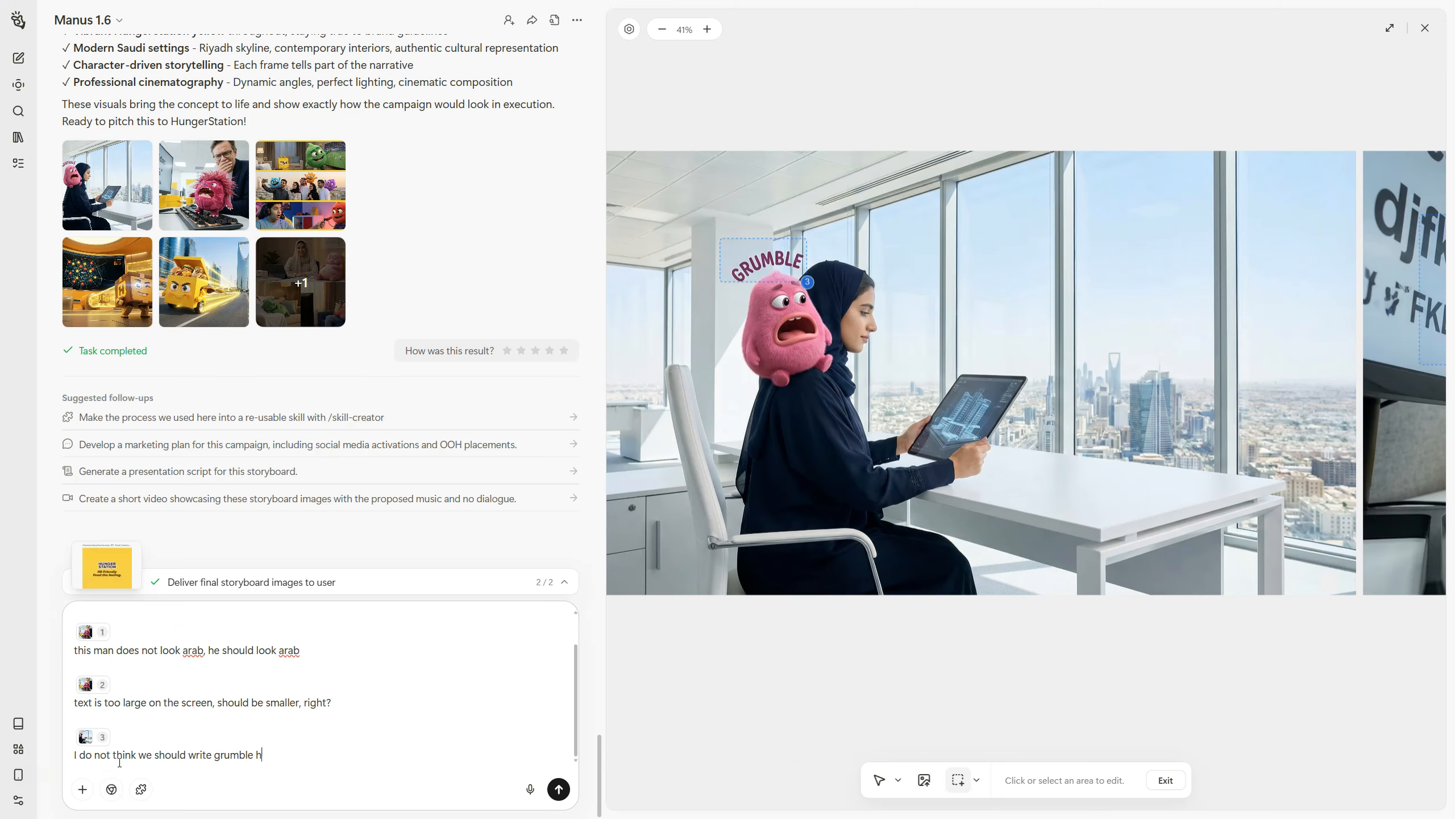
left_click_drag(1249, 336, 709, 339)
scroll(1141, 367, "down", 5)
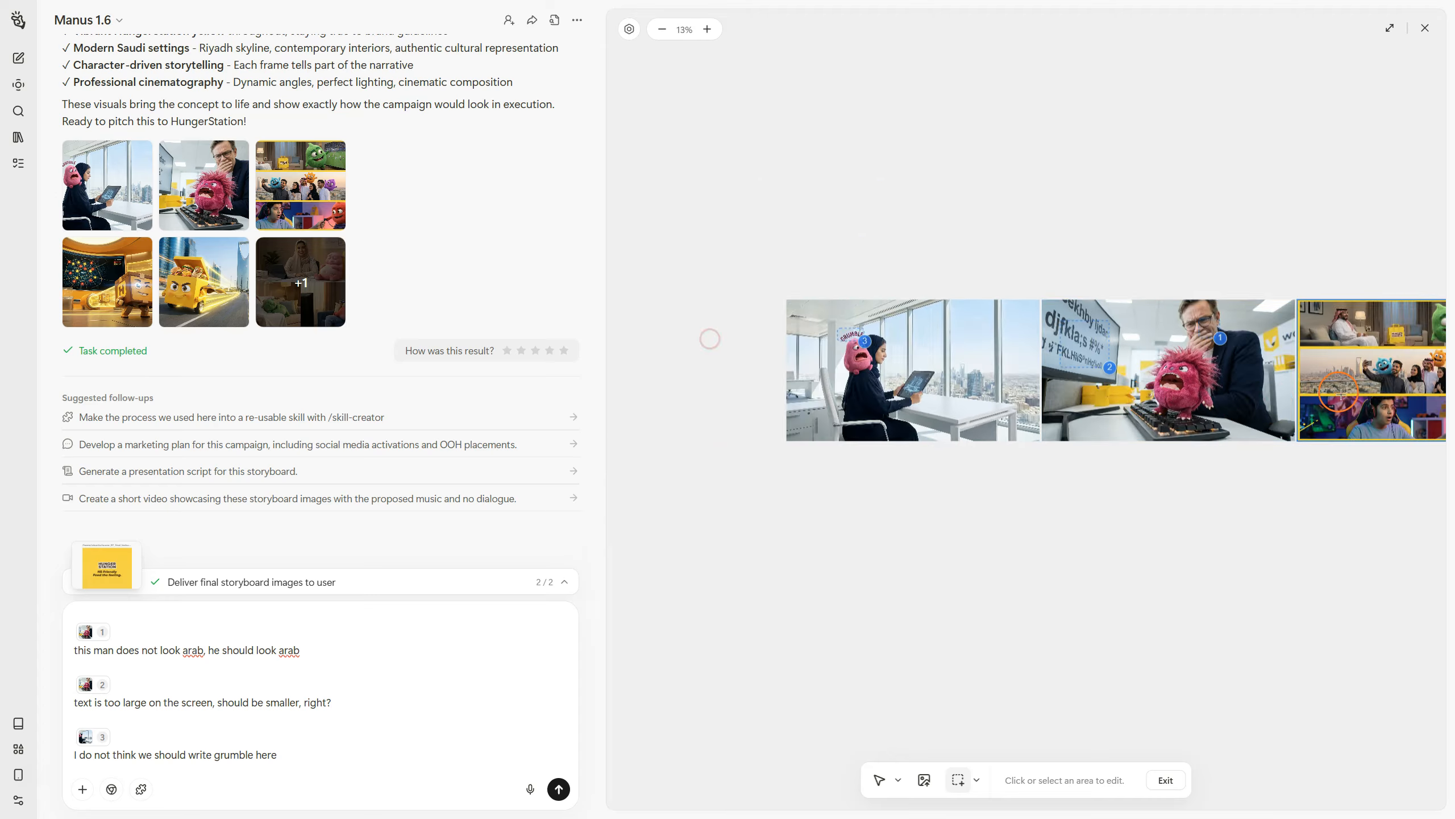
left_click_drag(1334, 392, 975, 384)
scroll(1034, 372, "up", 3)
left_click(1034, 372)
left_click(170, 746)
type("was the screen split on purpose? all showing")
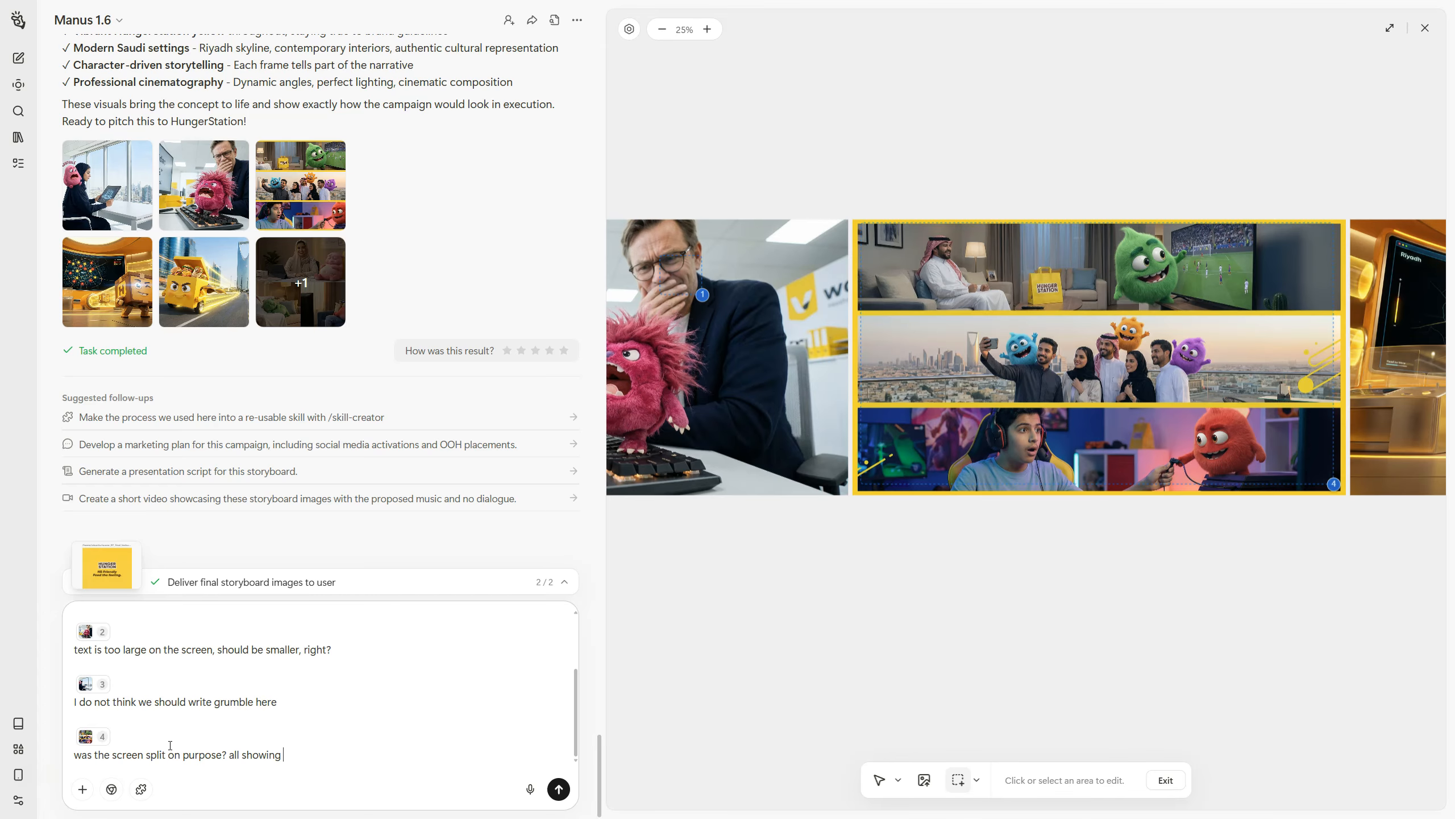
type("istake")
Step: Start a new line in the feedback and mark the Riyadh control room frame with the winking box mascot as an edit area
left_click_drag(1329, 435, 756, 401)
left_click_drag(1070, 344, 947, 363)
left_click_drag(693, 223, 1029, 400)
left_click(529, 745)
key("shift+Return")
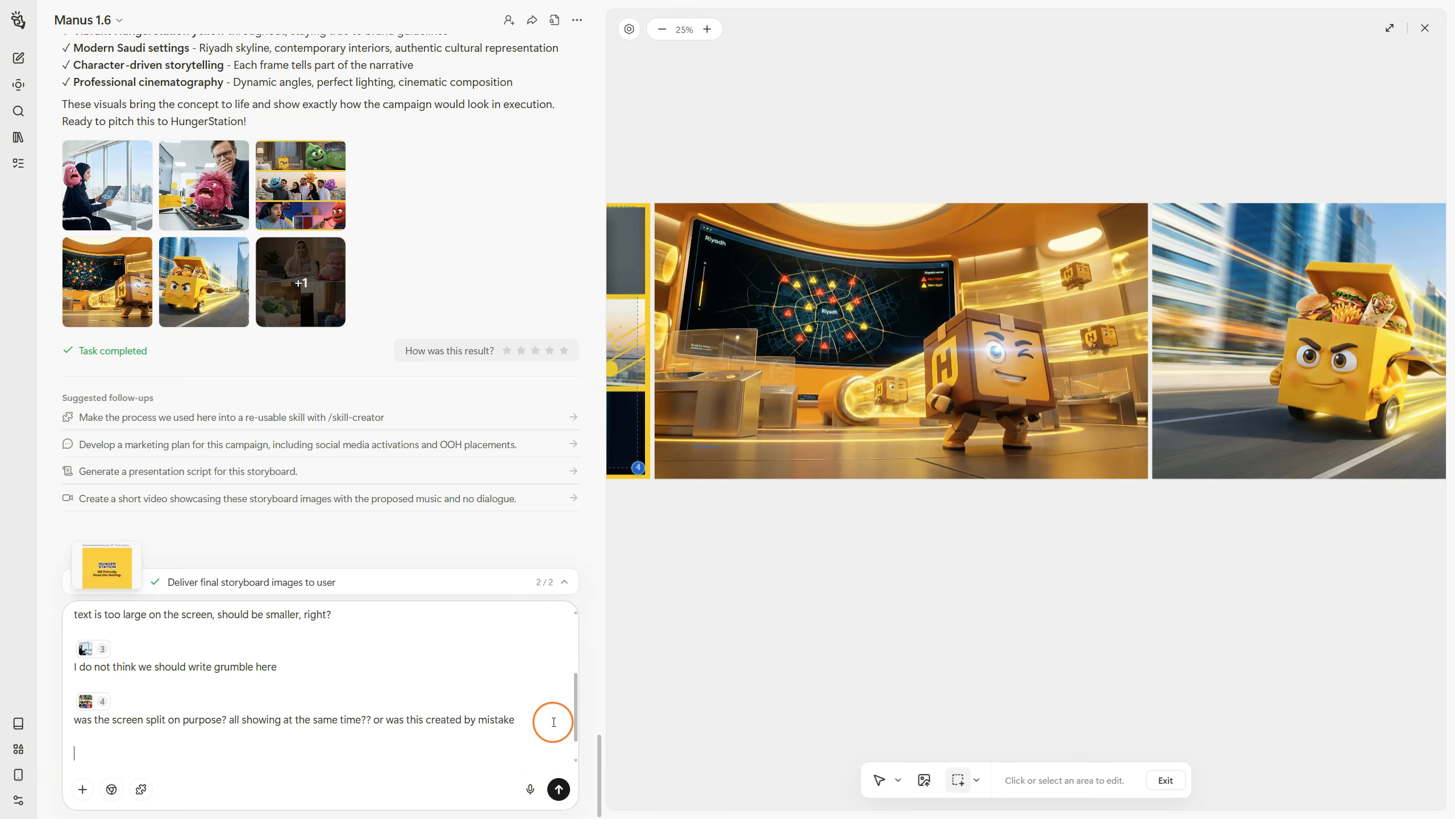
left_click_drag(695, 219, 1100, 447)
Step: Write for marked area 5 "in image 5, it does not look realistic, it looks. too cartonish"
left_click_drag(1260, 390, 941, 367)
left_click_drag(893, 214, 1162, 425)
left_click(180, 753)
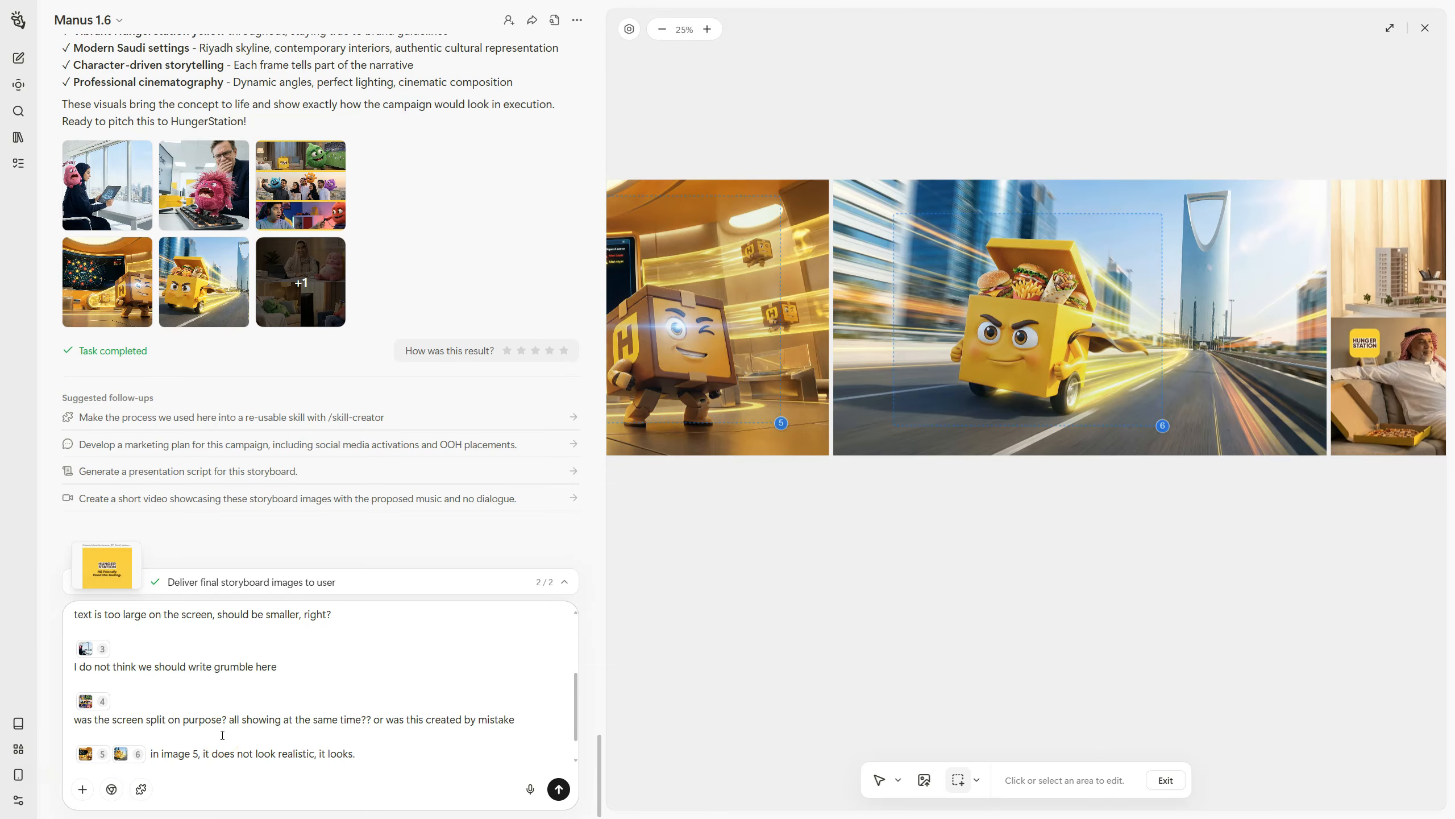
left_click(380, 749)
type("too carto")
type("nish")
left_click(113, 718)
Step: Mark the speeding food box, request a consistent HungerStation hero box with no food coming out while moving, and send all the feedback
left_click_drag(1358, 592, 962, 556)
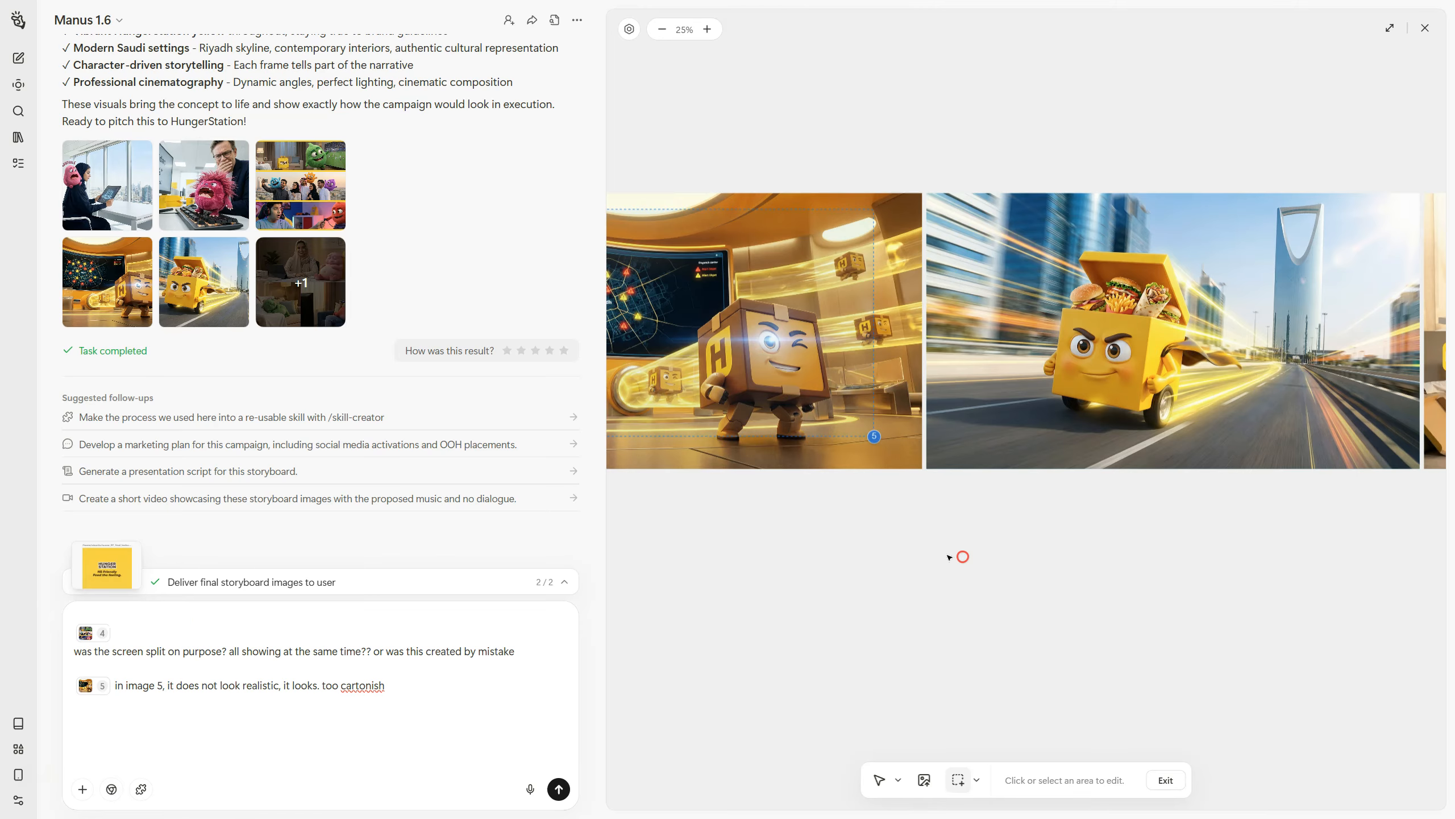
left_click_drag(1001, 248, 1233, 446)
left_click(130, 723)
type("the herob")
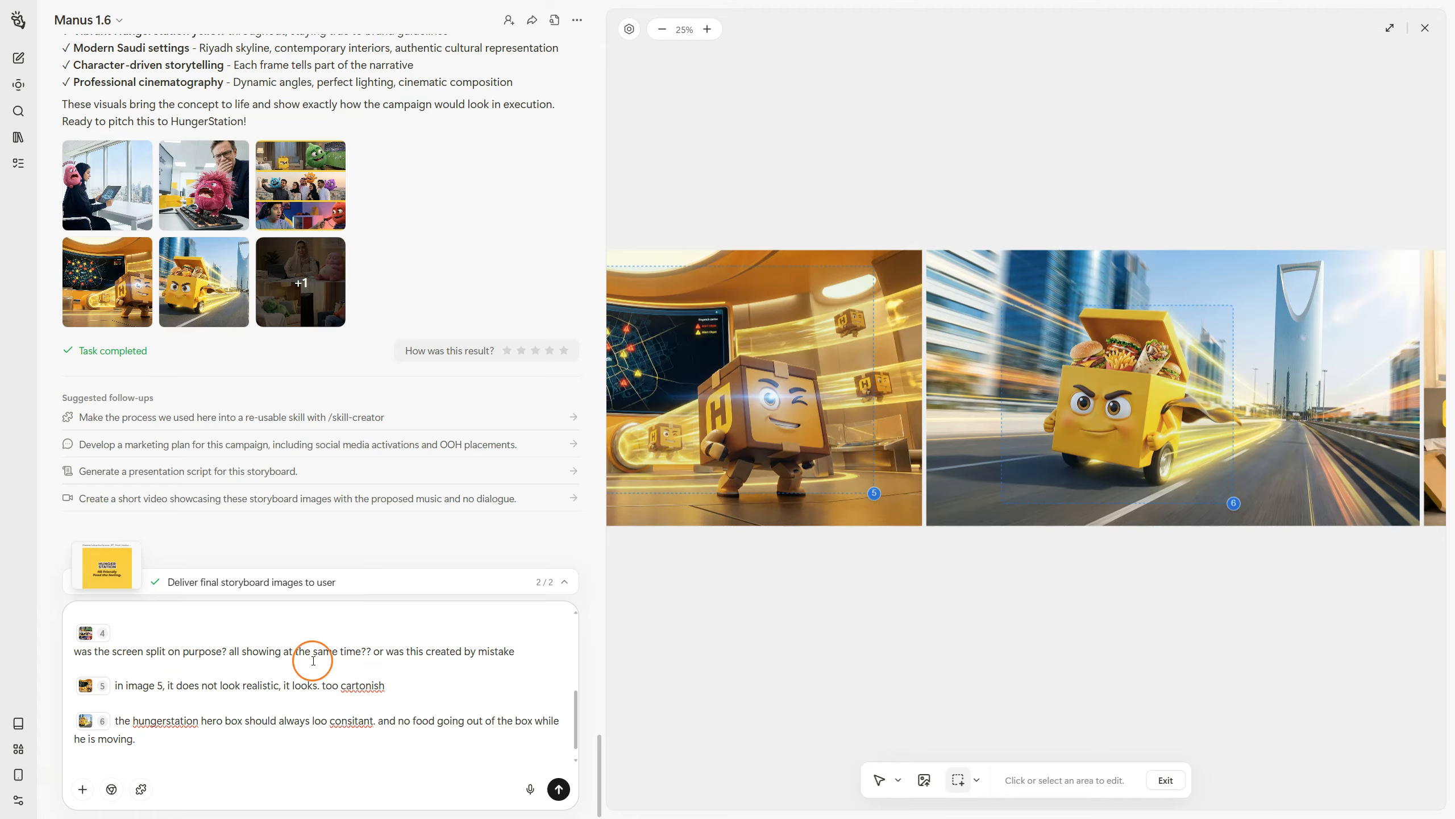
left_click(558, 789)
Step: Examine the regenerated storyboard frames on the full-size canvas and return to the chat view
left_click(1390, 28)
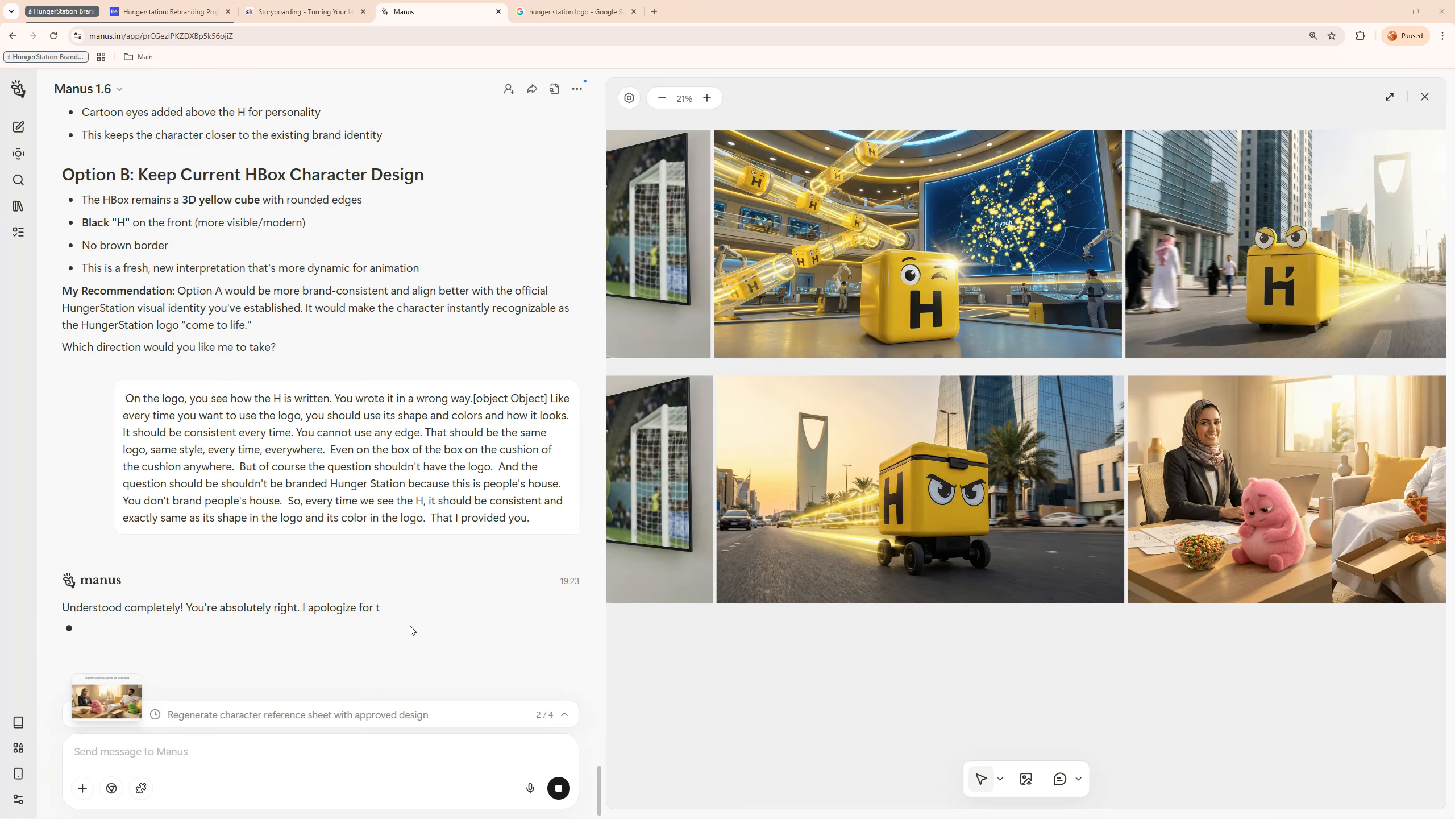
left_click(1390, 96)
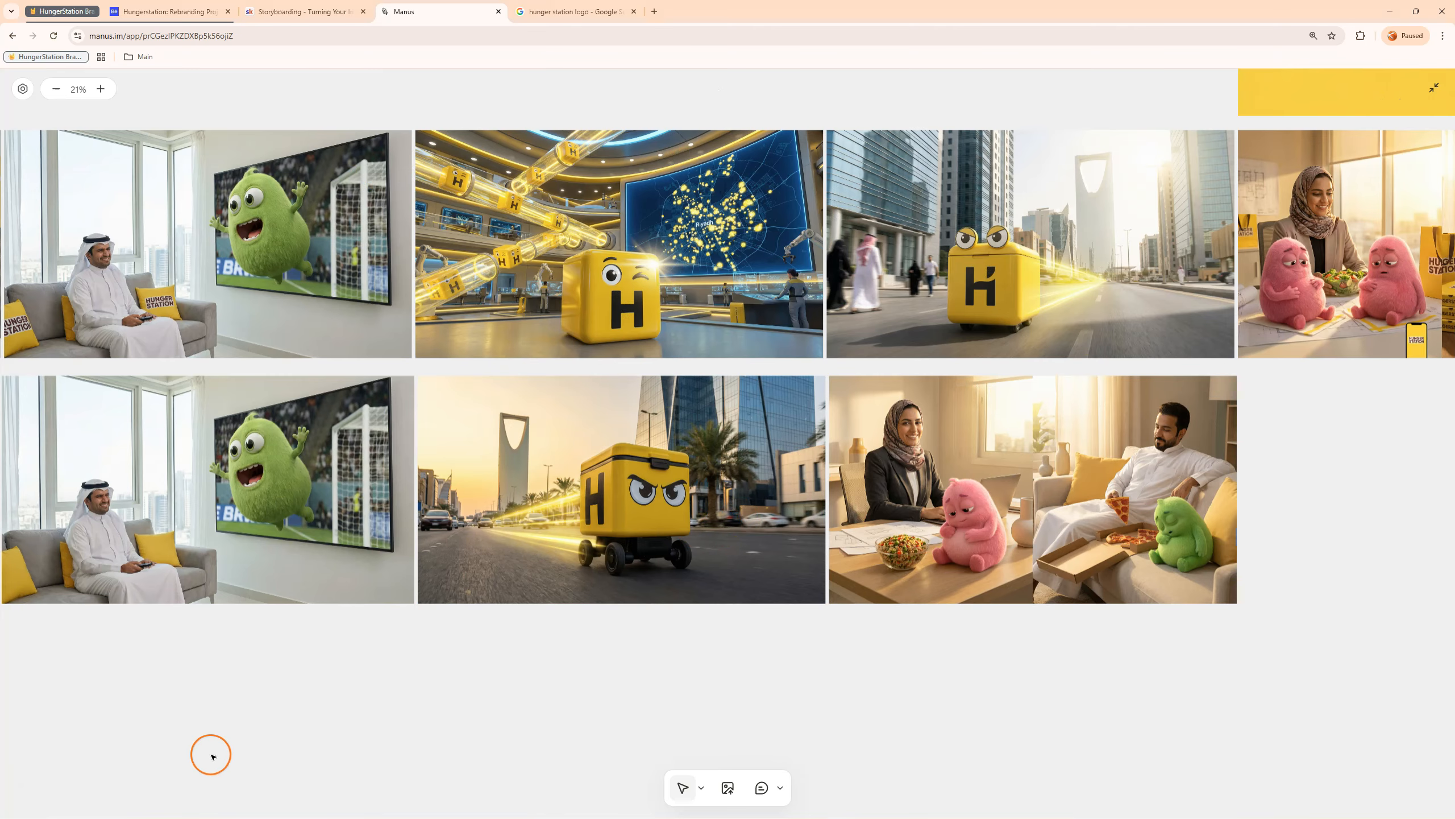
left_click(1427, 93)
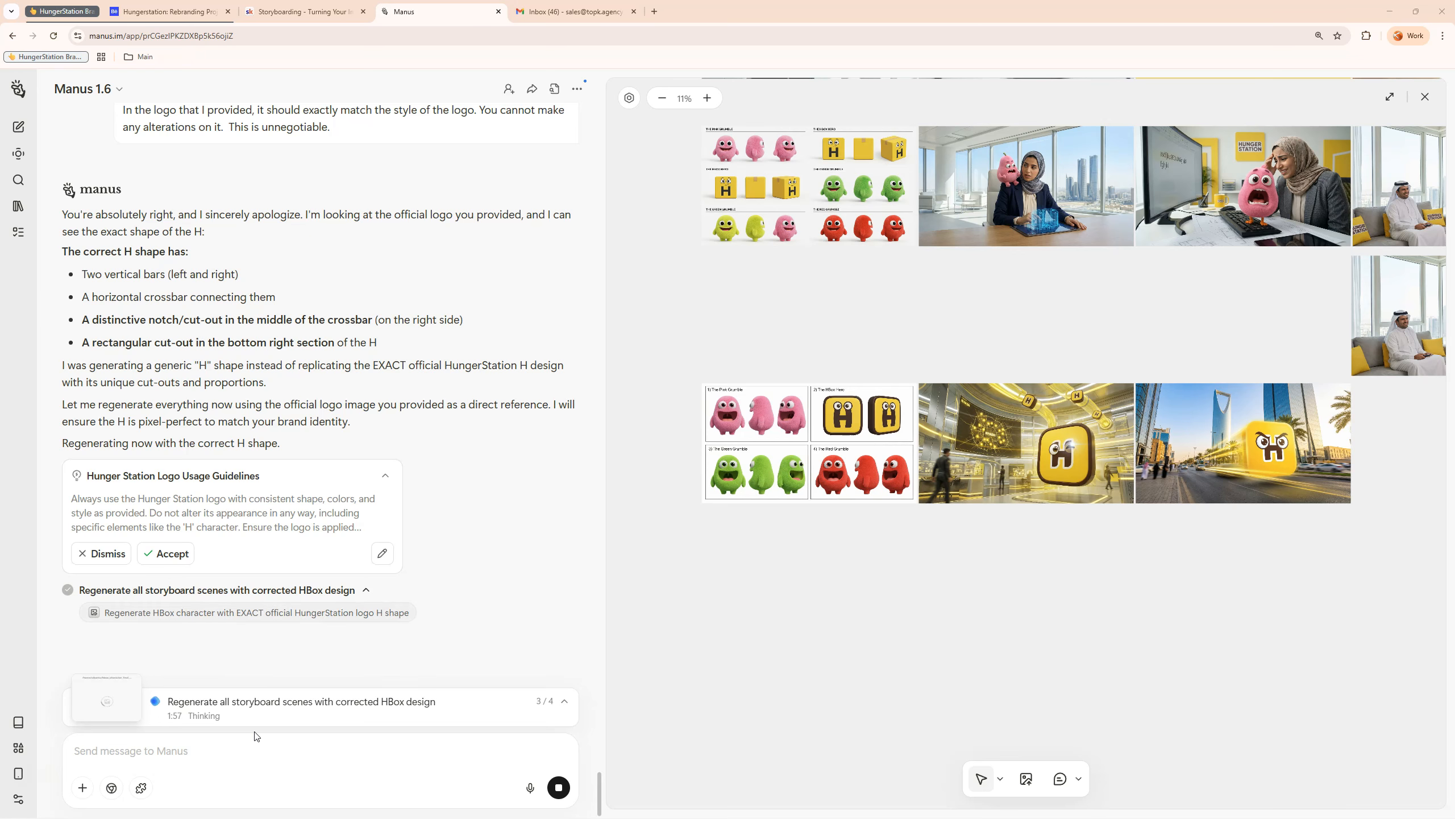
left_click(529, 788)
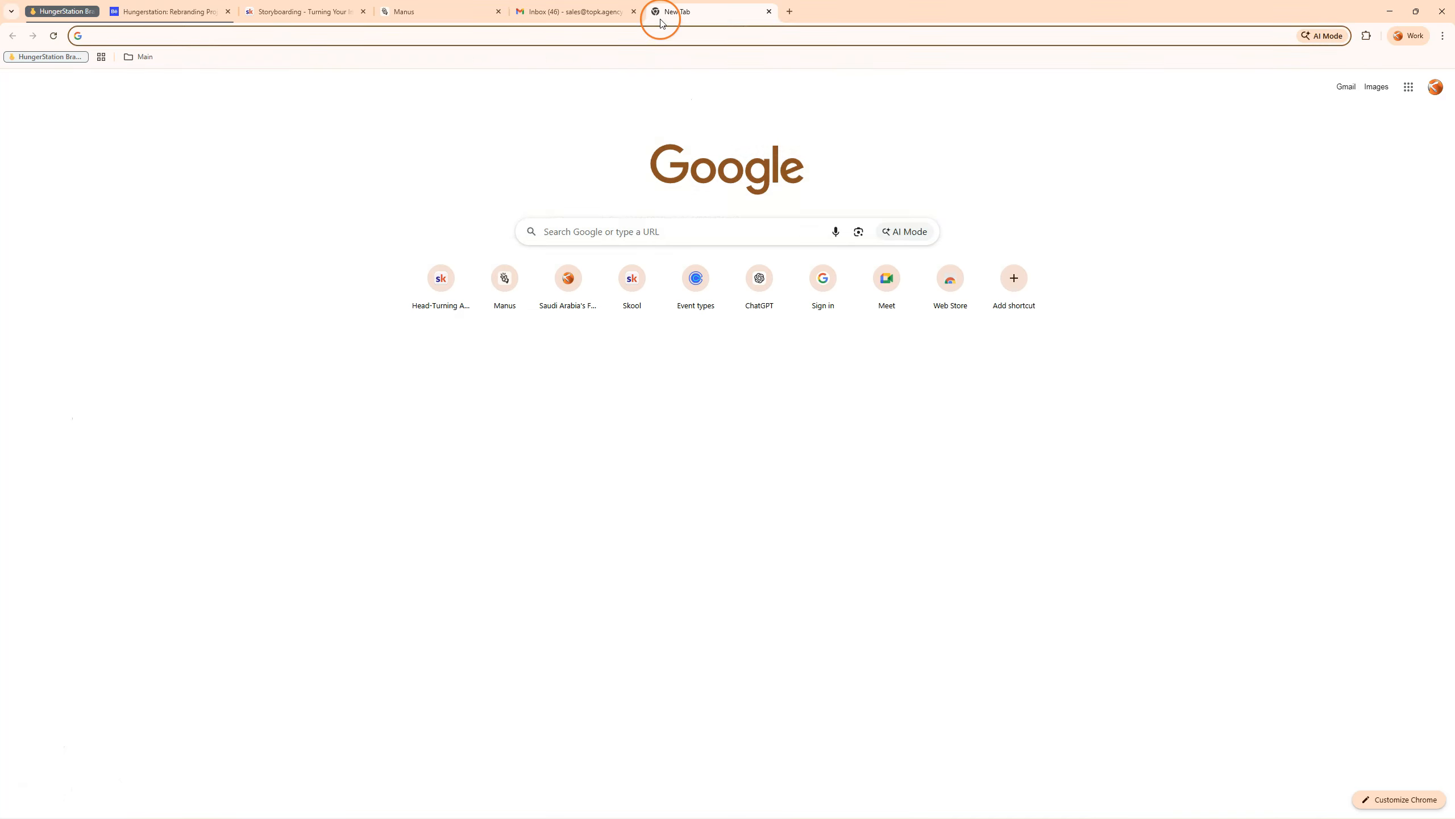
Step: Search Google for "hunger station logo" in the new browser tab
left_click(654, 11)
type("hunder")
key("BackSpace")
key("BackSpace")
key("BackSpace")
type("ger s")
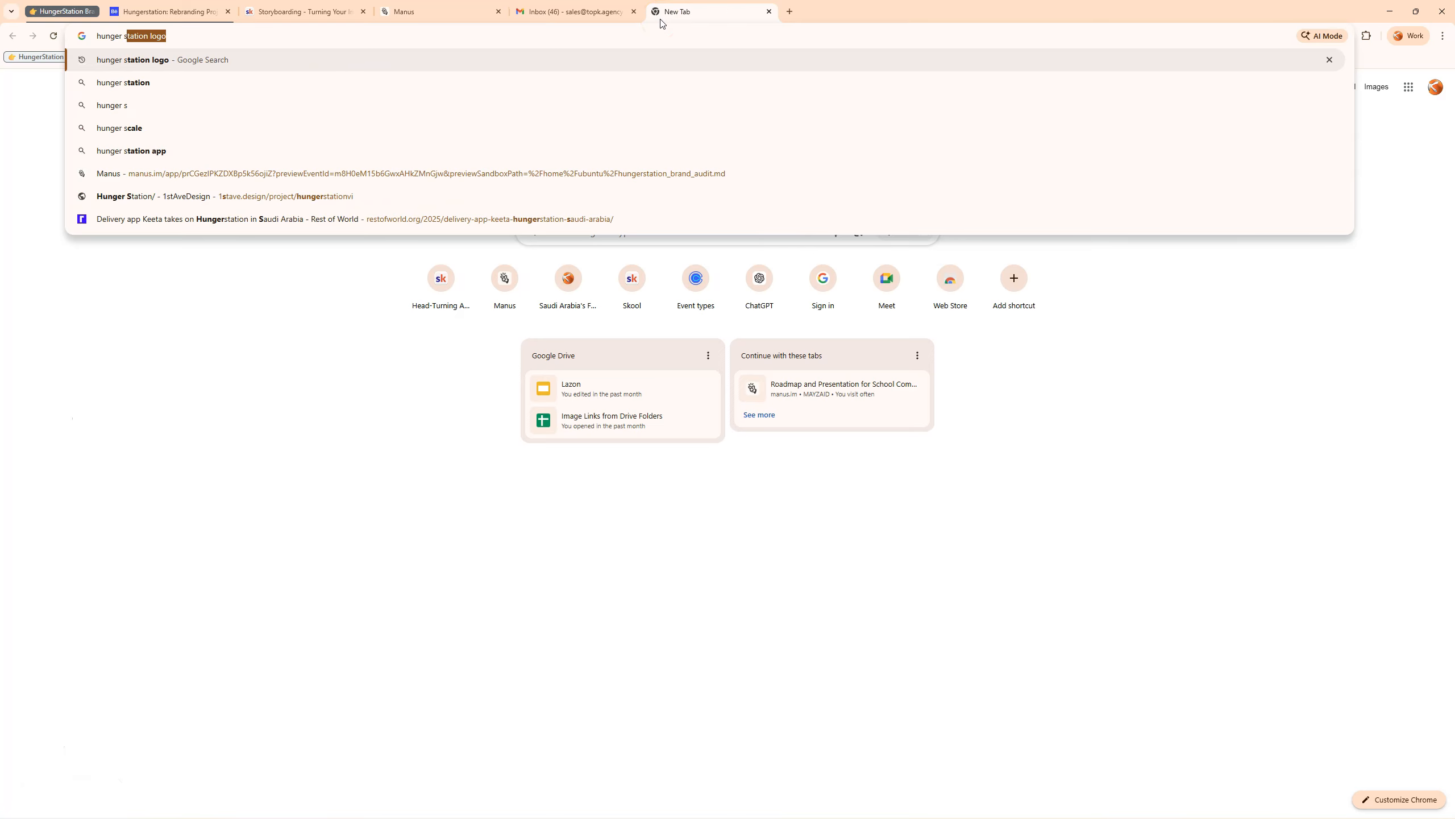
type("tation logo")
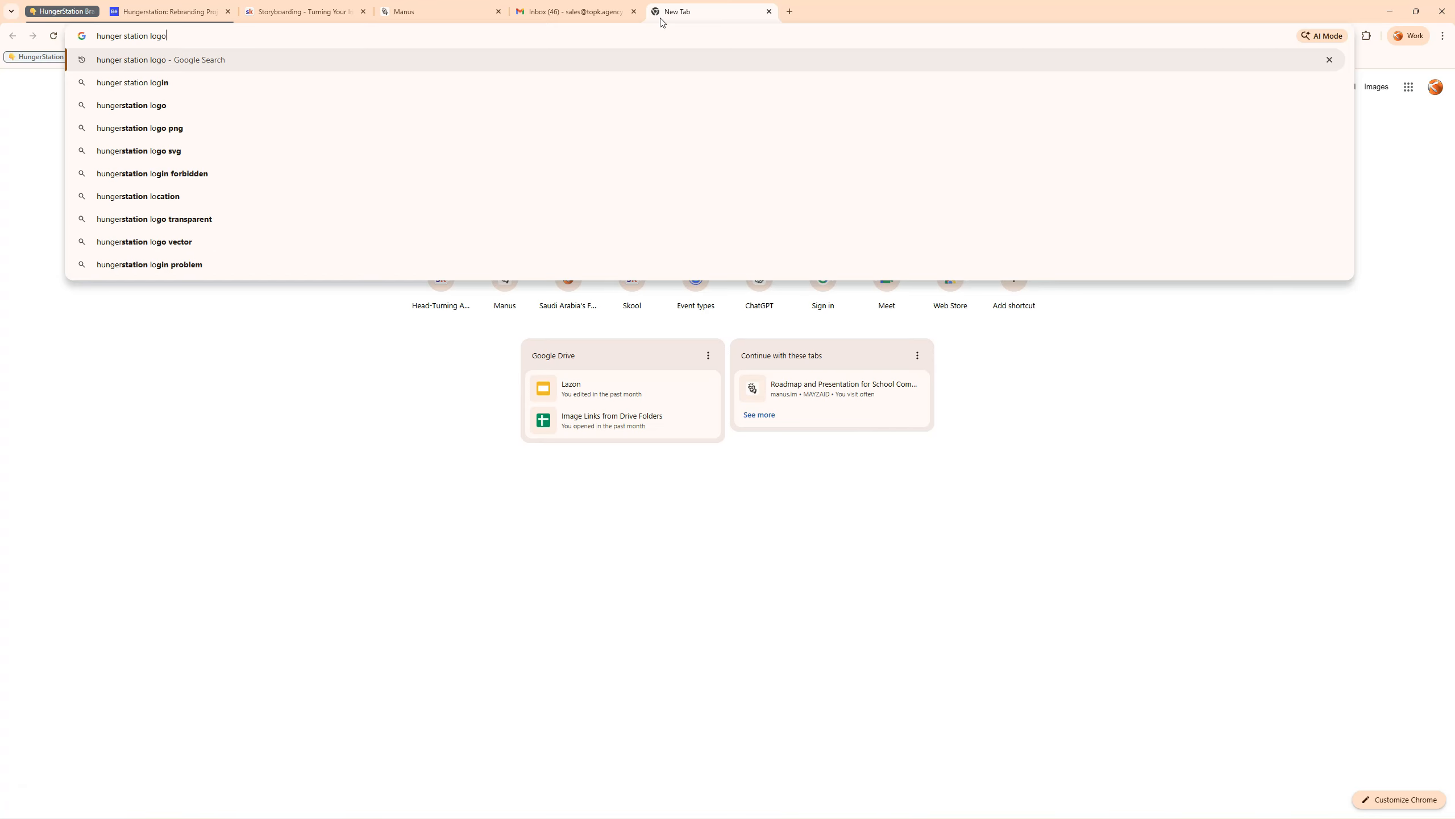
key("Return")
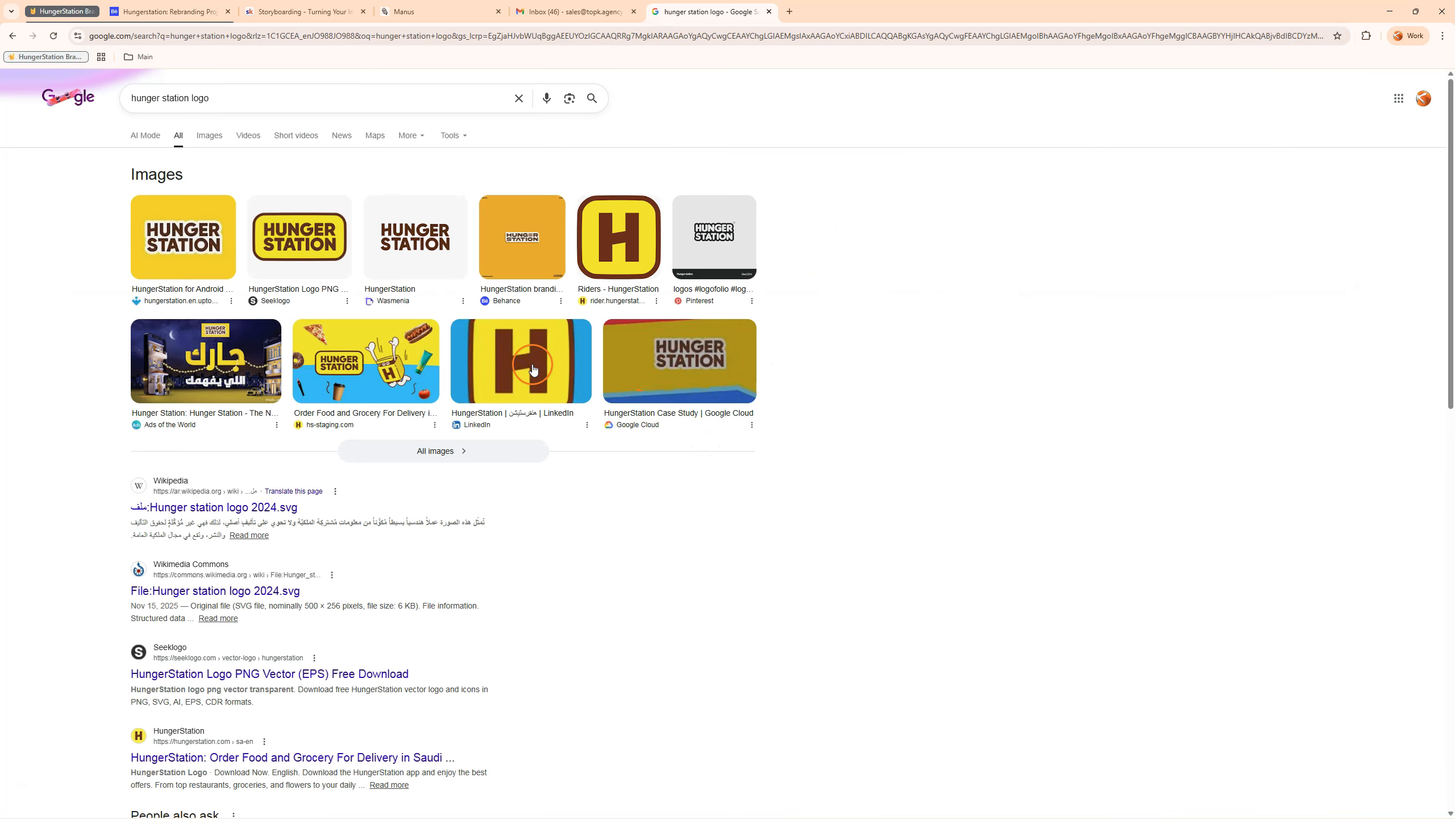
Step: Copy the Aptoide HungerStation banner with the jumping box mascot from the image results and paste it into the Manus message
left_click(531, 364)
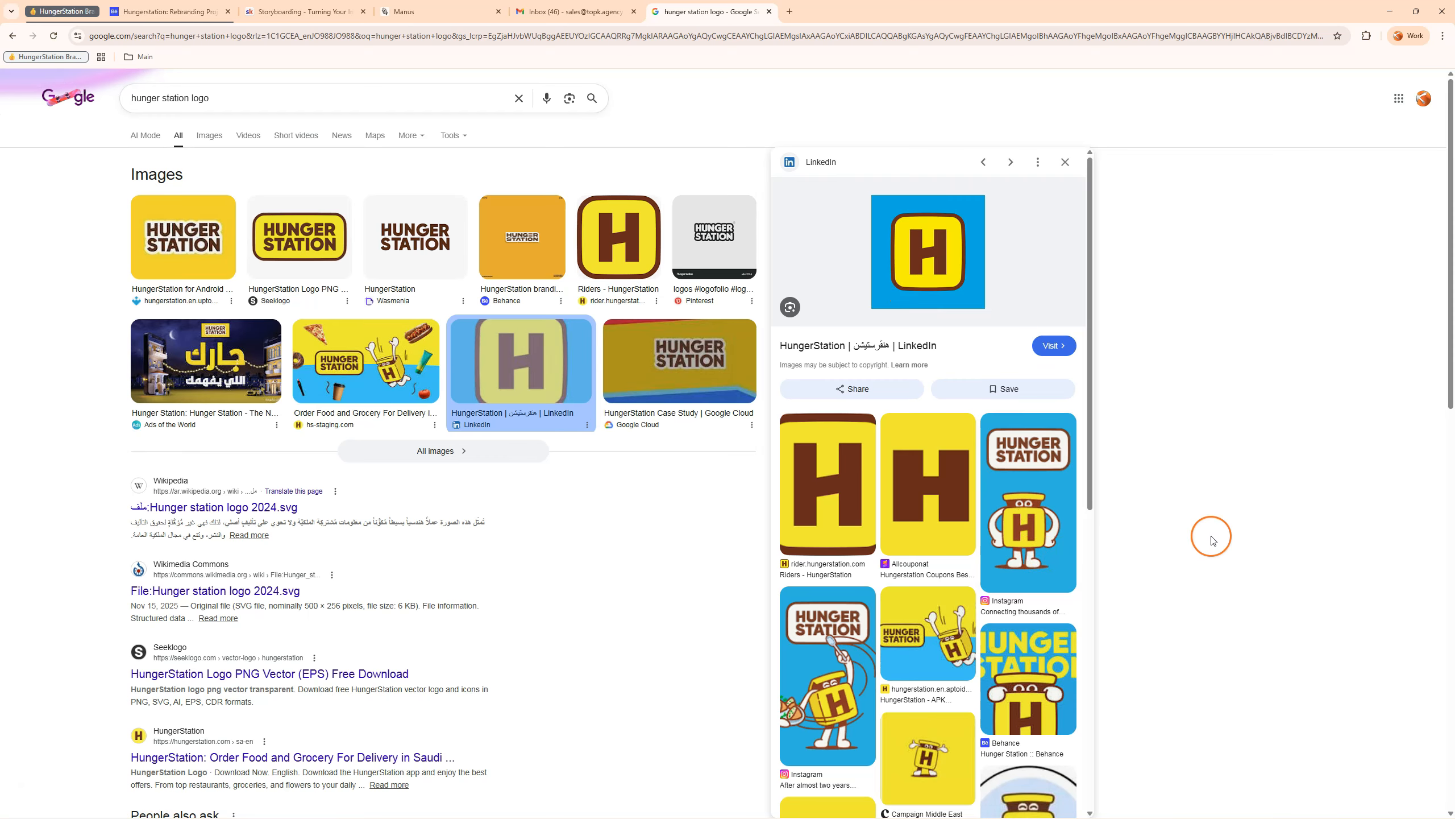
scroll(849, 527, "down", 4)
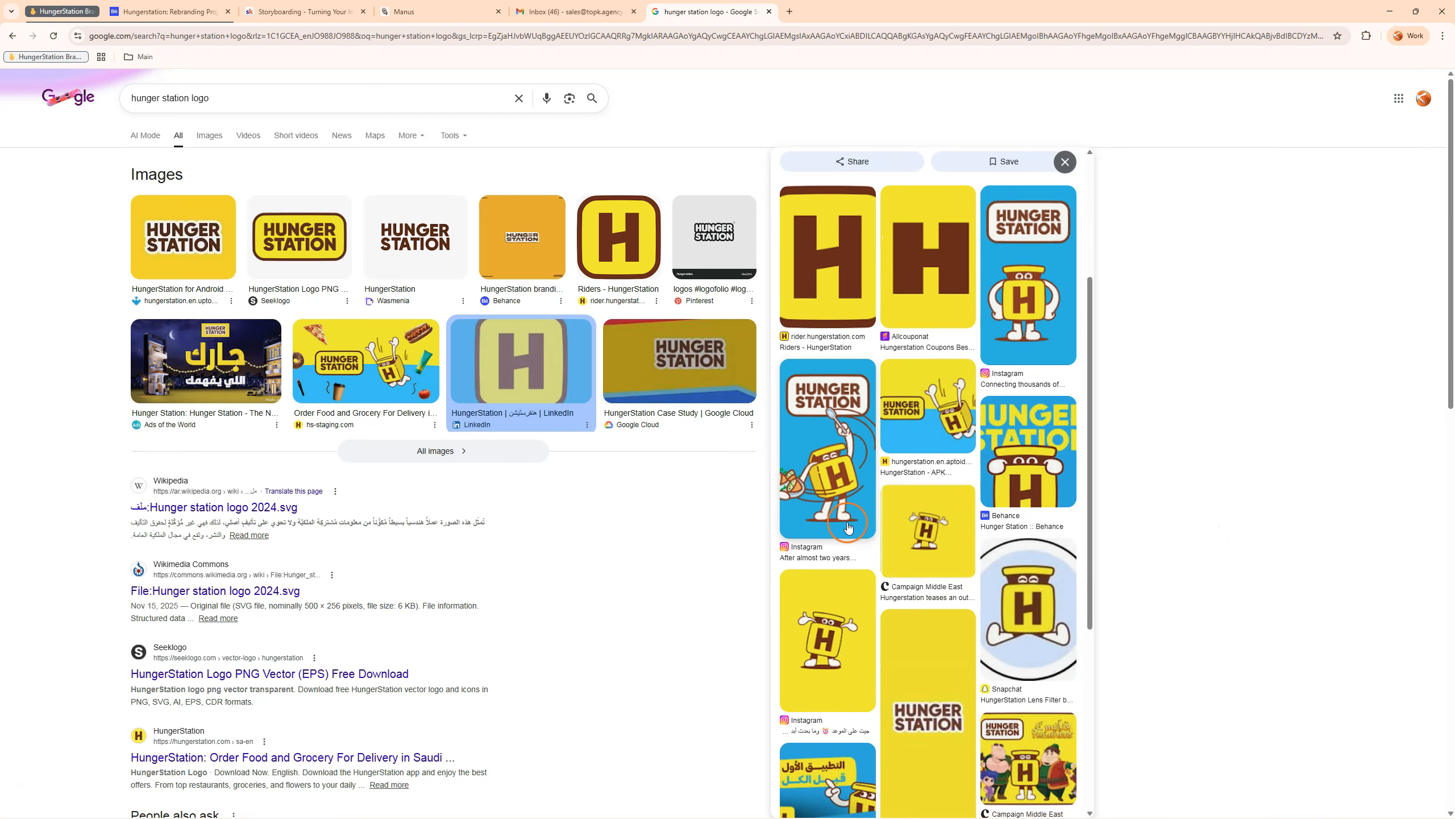
left_click(943, 416)
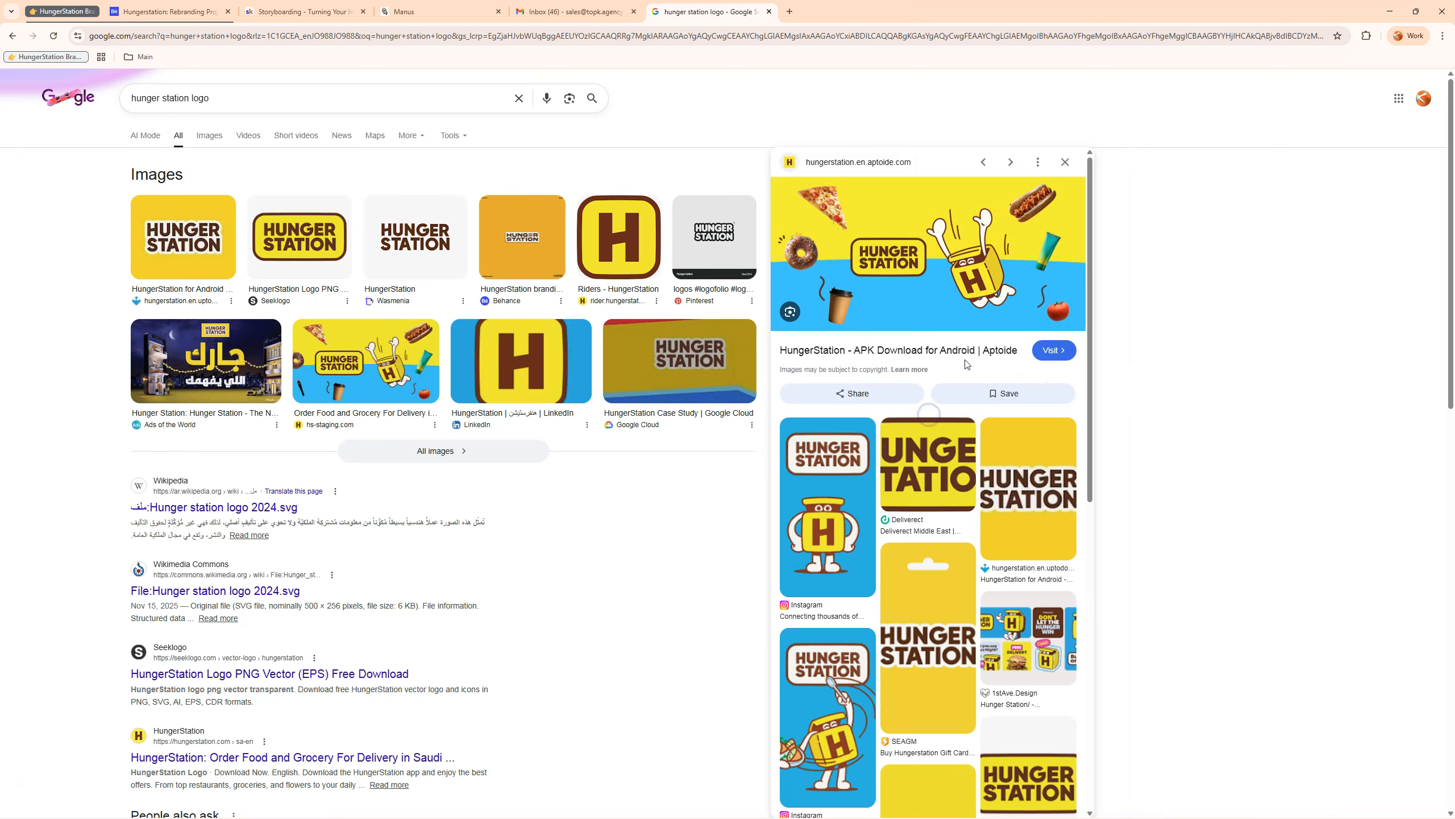
right_click(966, 278)
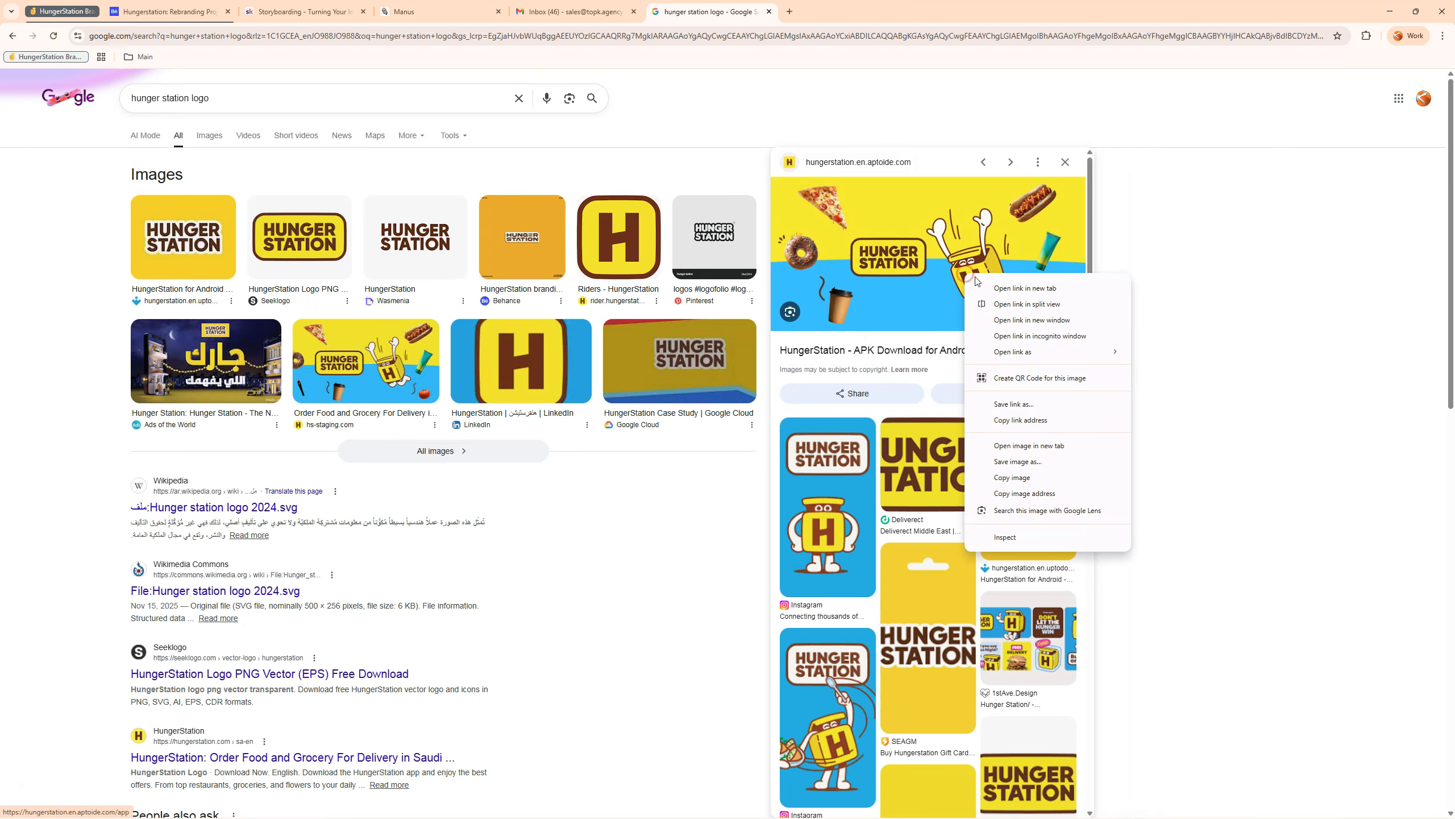
left_click(1003, 453)
left_click(416, 9)
key("ctrl+v")
Step: Copy the Behance HungerStation mascot image from the Google results and paste it into the same Manus message
left_click(711, 12)
scroll(892, 313, "down", 5)
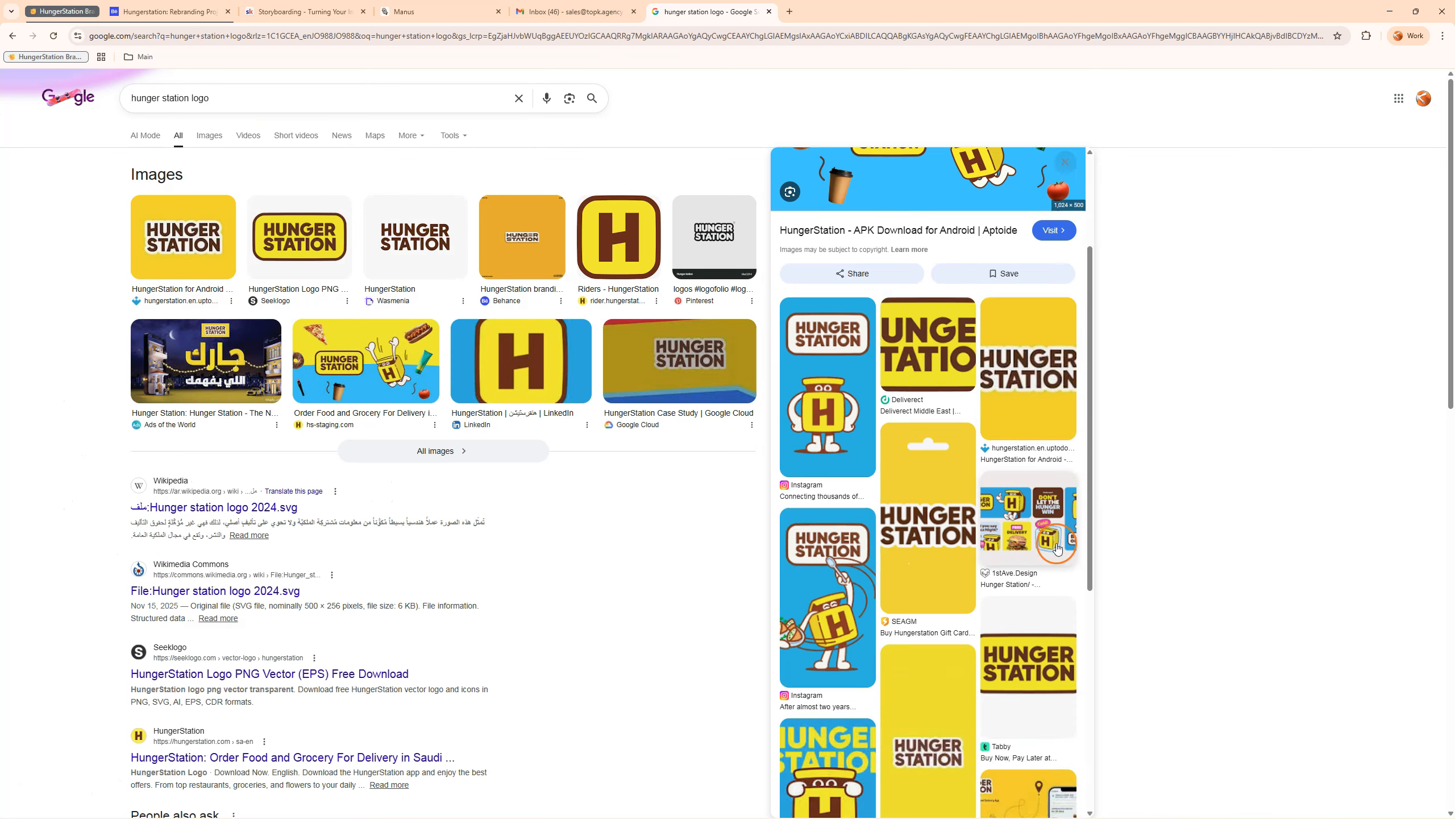
left_click(935, 508)
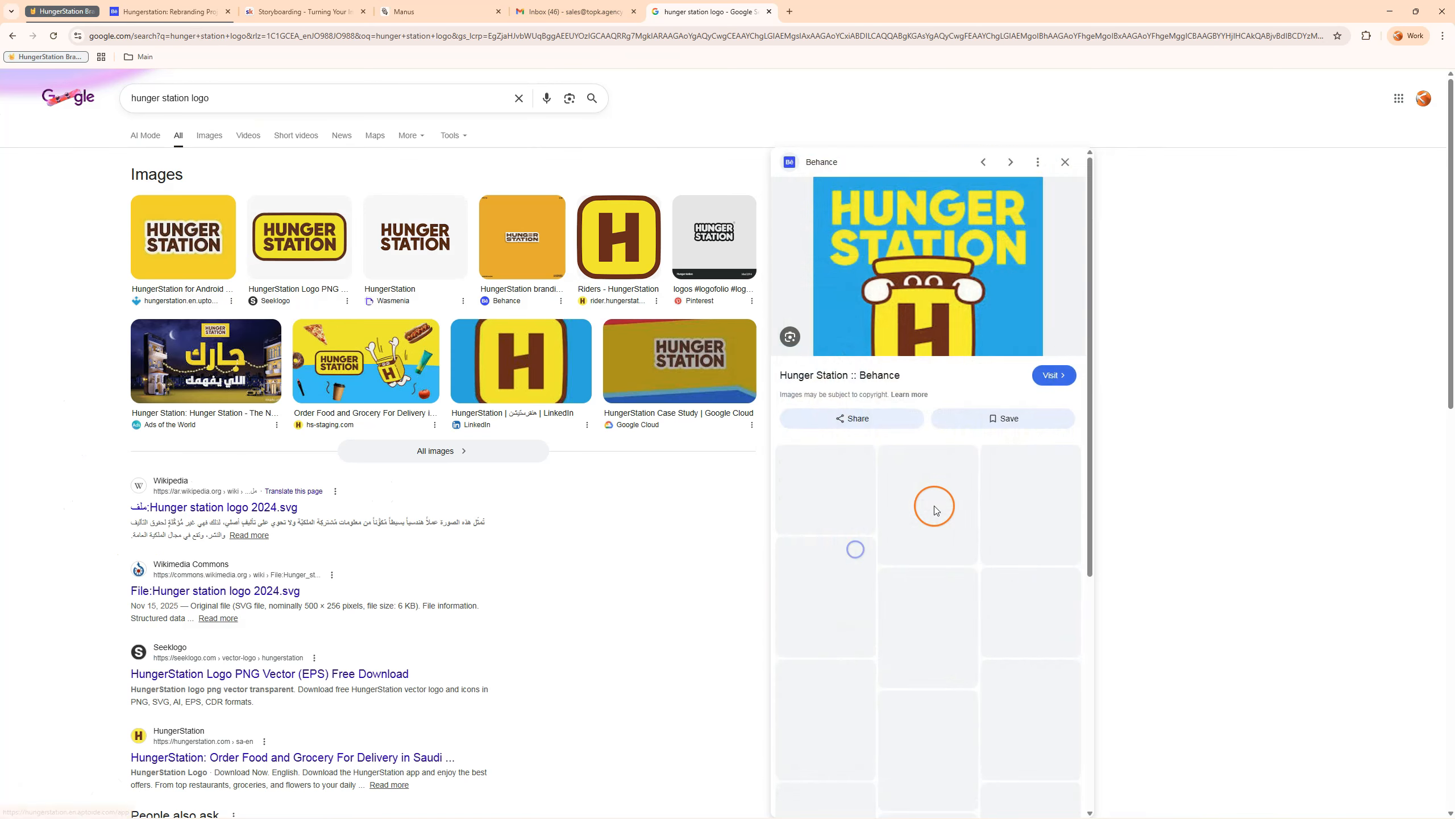
right_click(924, 260)
left_click(984, 456)
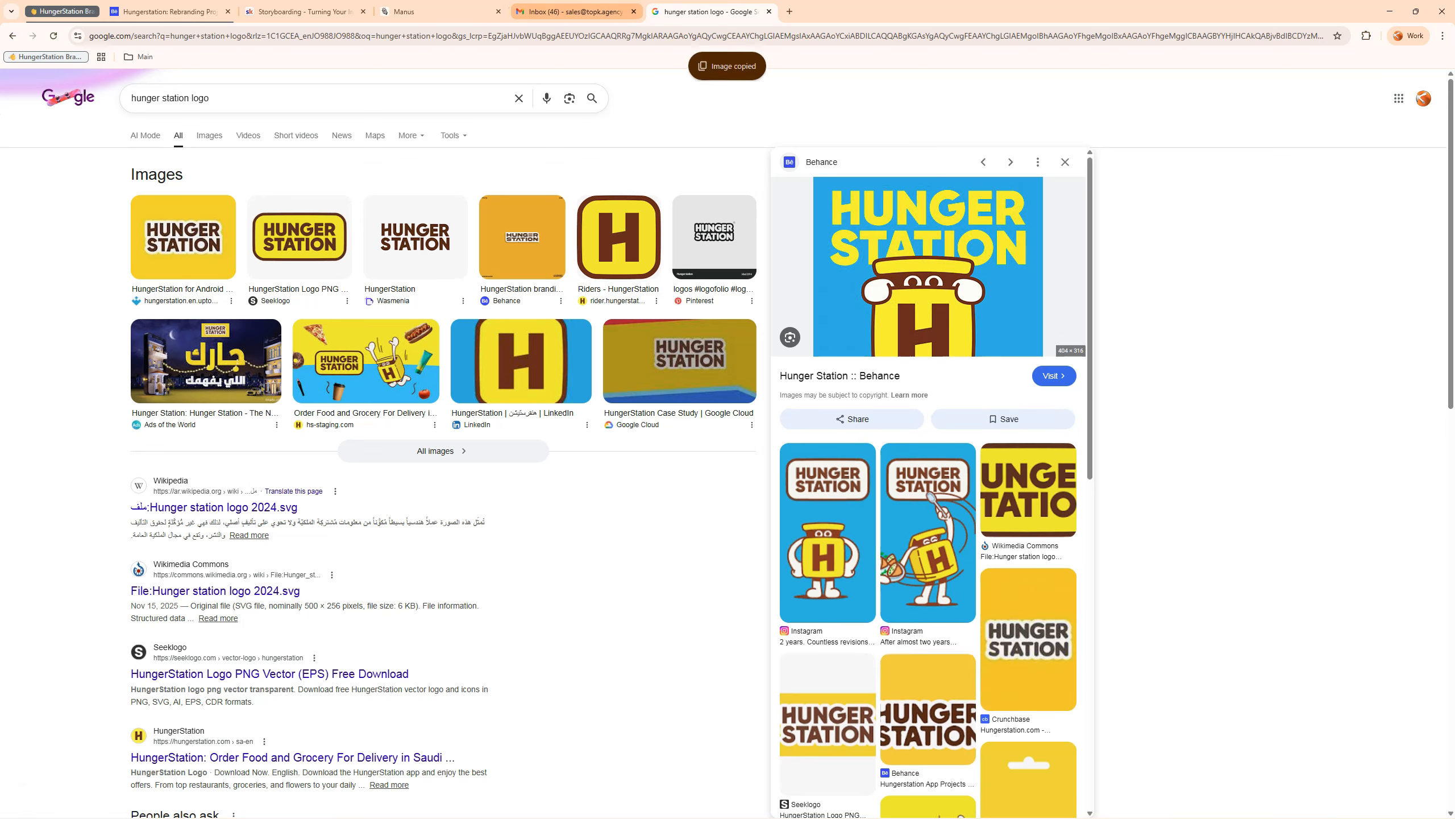
left_click(576, 11)
left_click(424, 12)
left_click(340, 442)
key("ctrl+v")
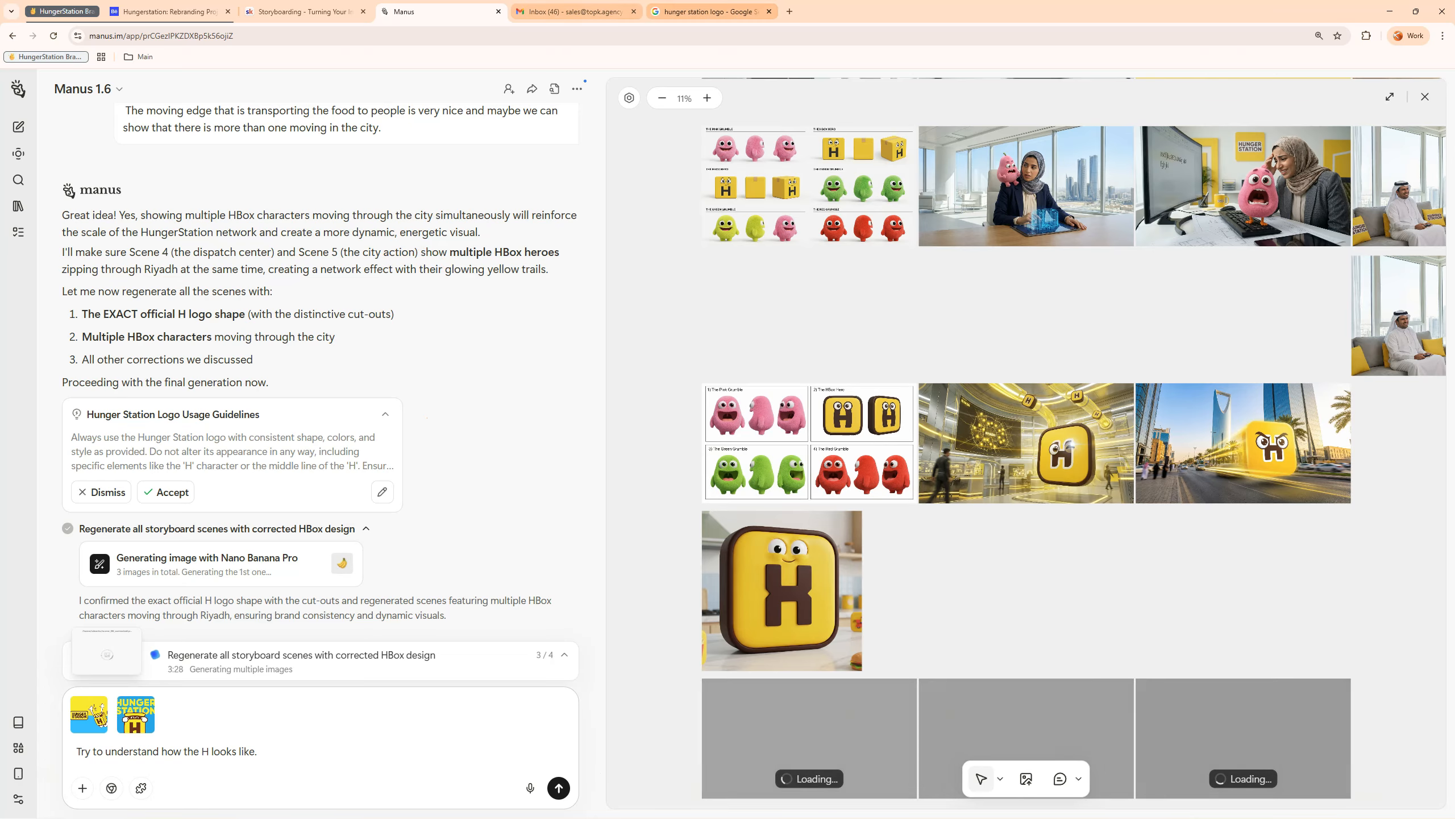
Step: Find the Instagram HBox mascot image with arms and legs in the Google results and copy it
left_click(711, 12)
scroll(928, 459, "down", 5)
left_click(894, 584)
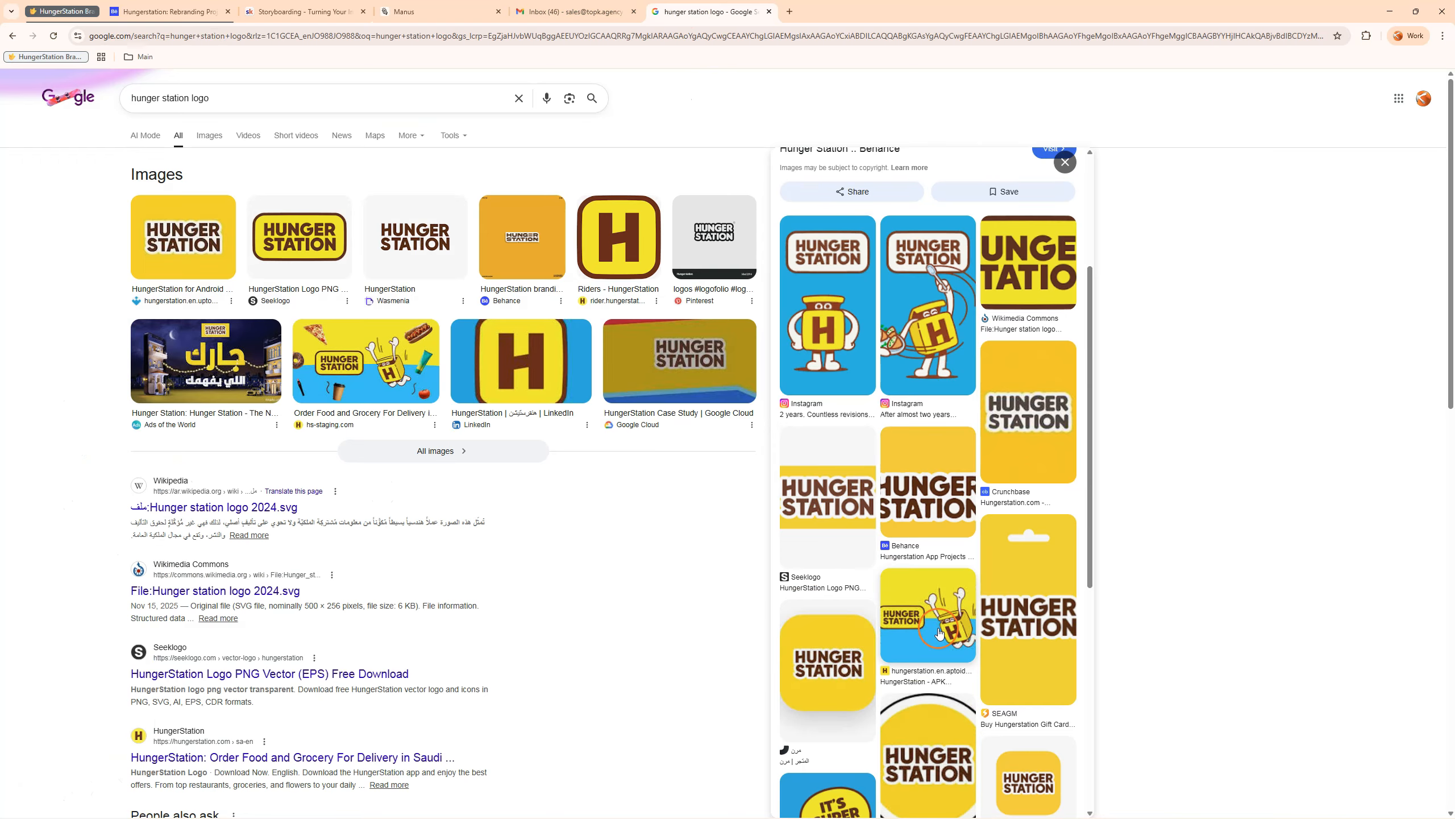
scroll(925, 601, "down", 2)
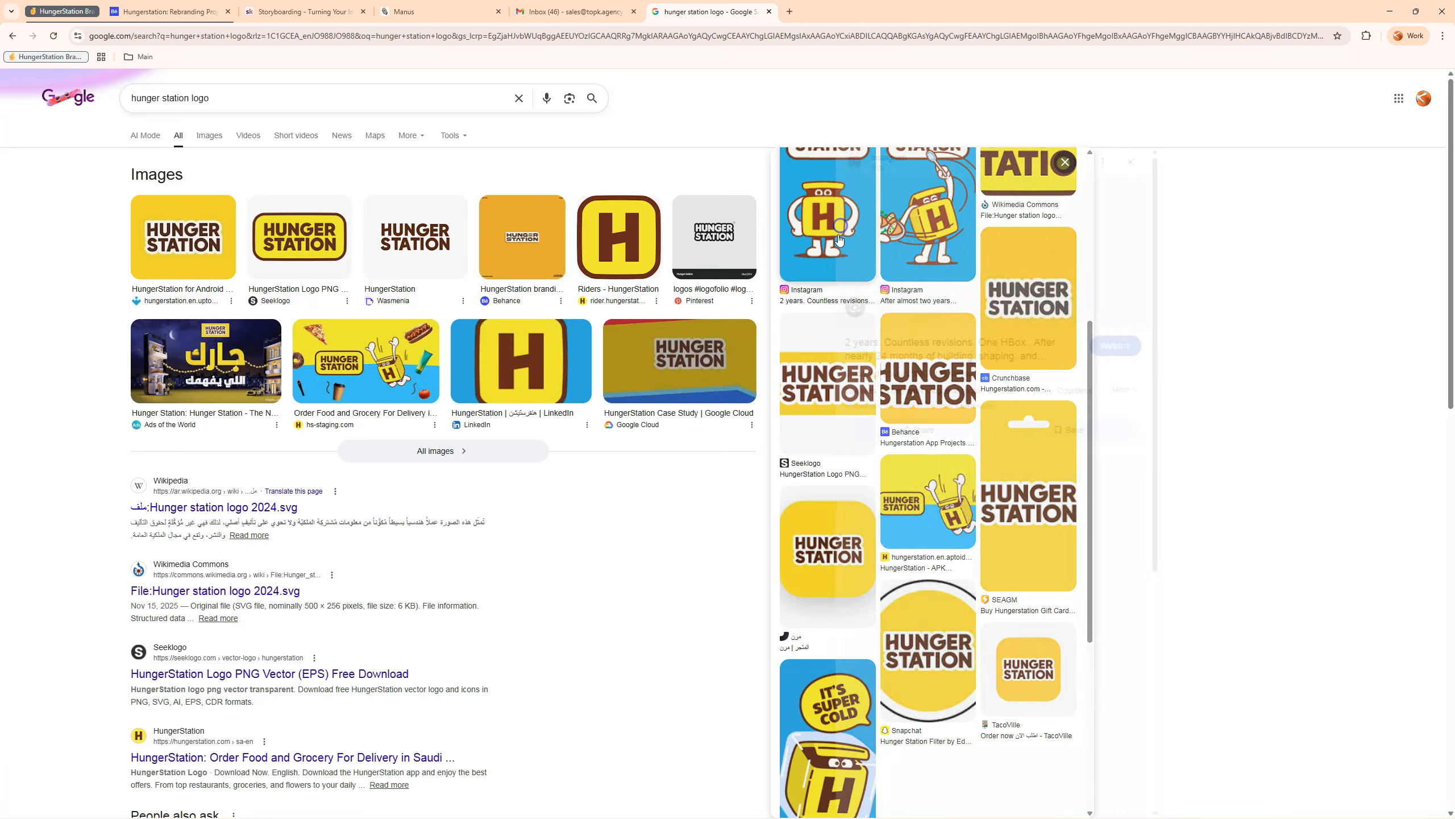
left_click(912, 428)
right_click(913, 429)
left_click(948, 603)
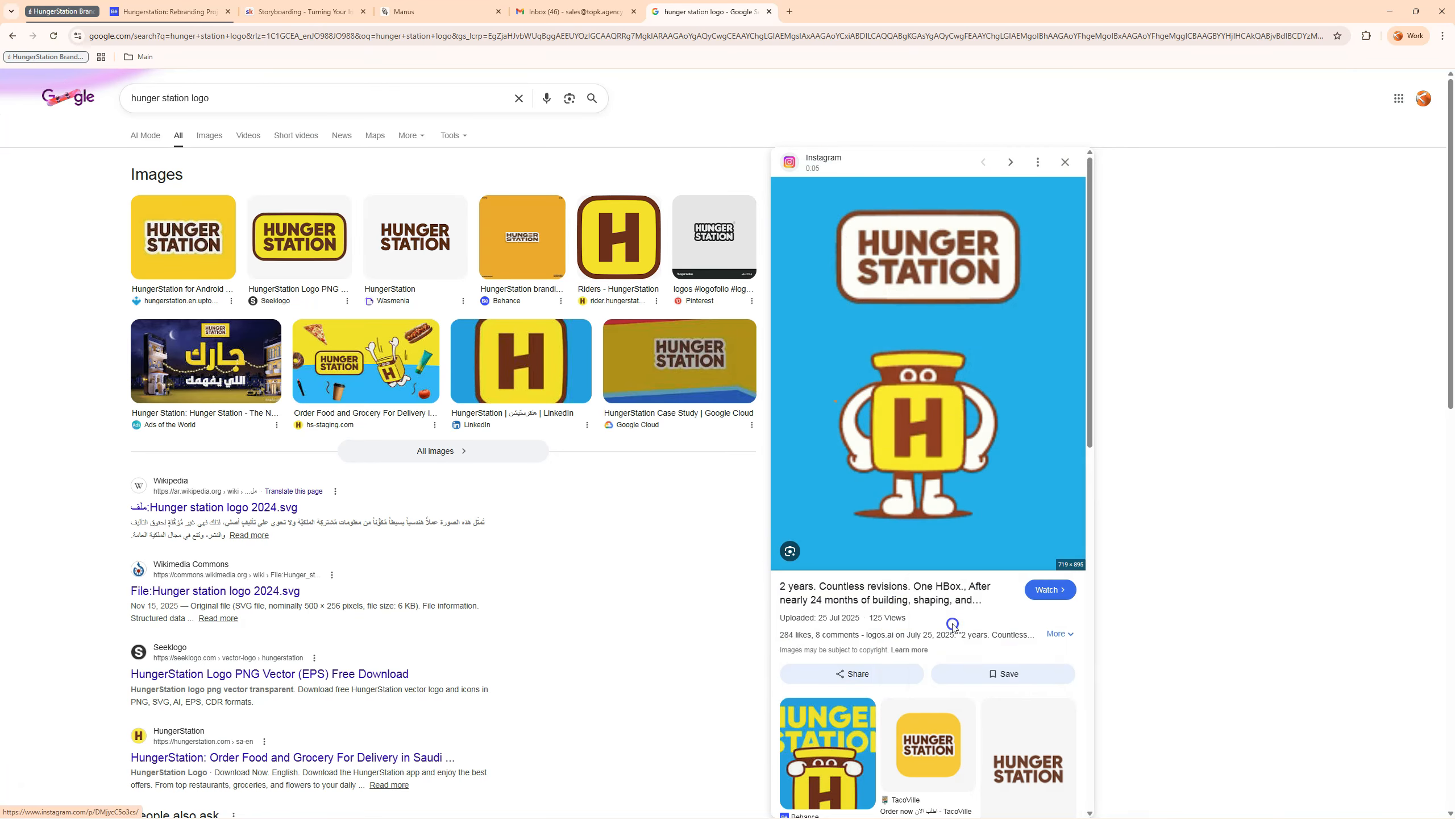
Step: Switch back to Manus, paste the copied mascot image, and send the message "Try to understand how the H looks like."
key("ctrl+shift+Tab")
left_click(426, 11)
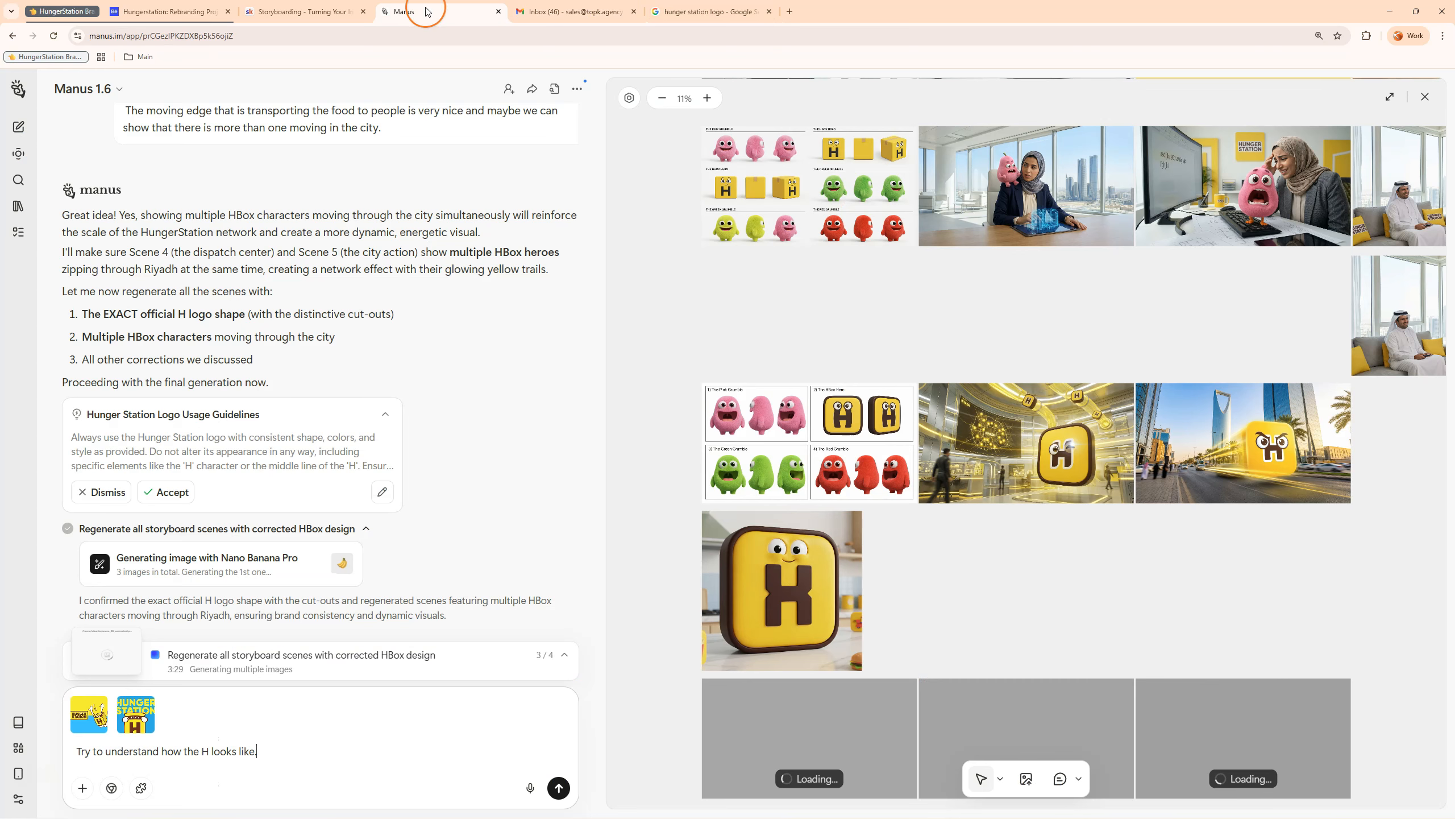
key("ctrl+v")
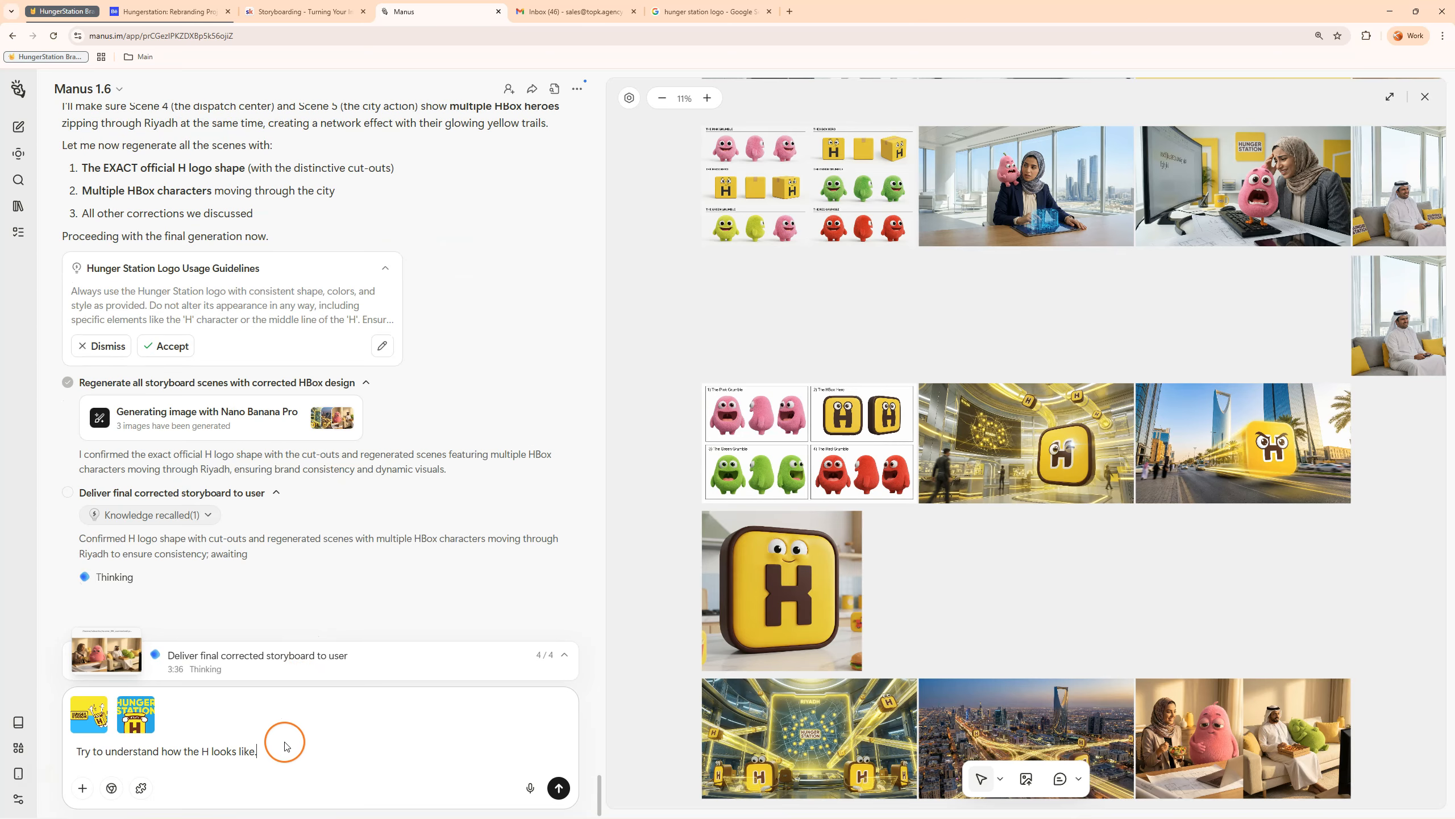
left_click(566, 792)
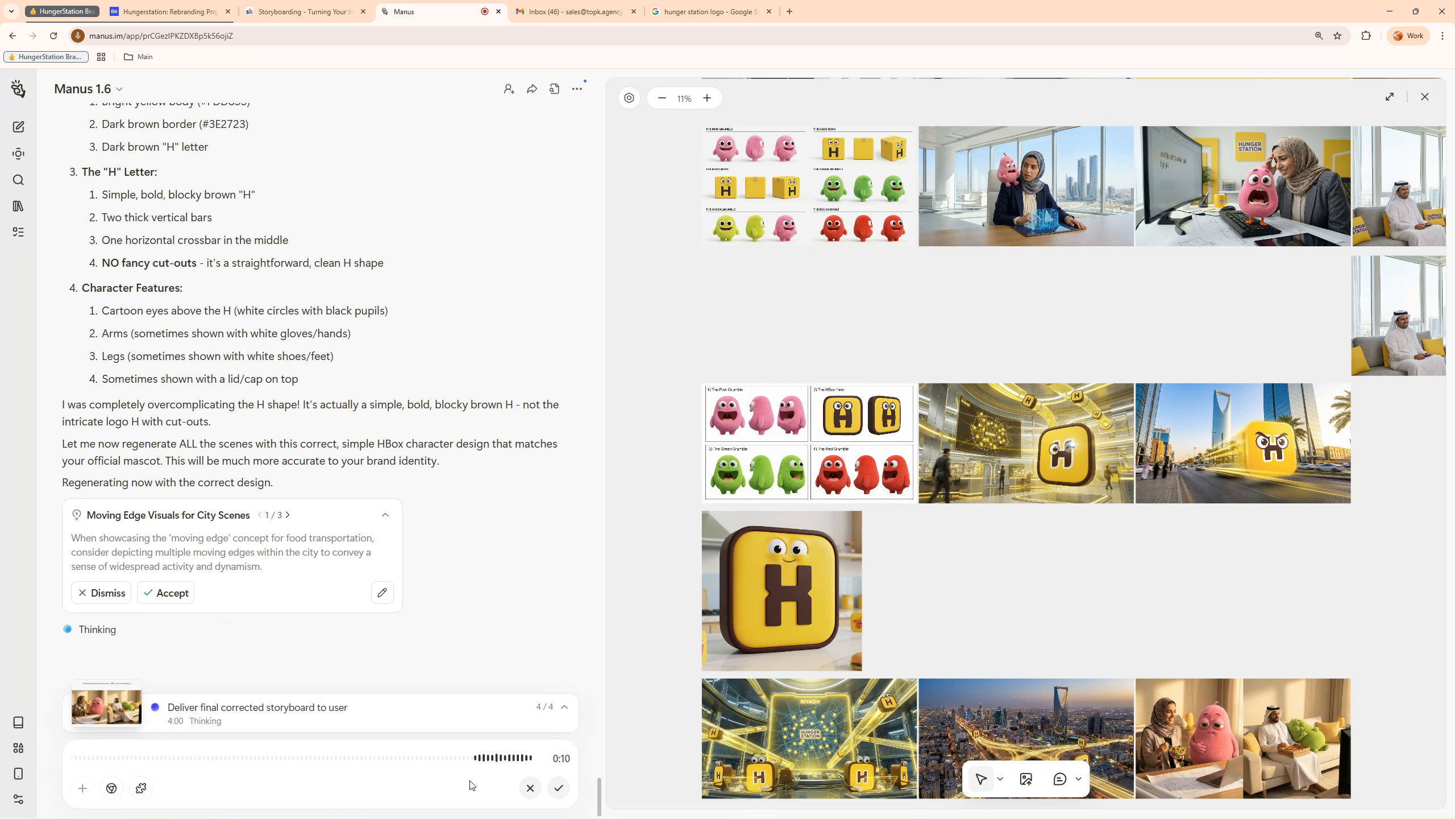
Step: Mark the H on the large HBox mascot, send dictated feedback praising the eyes, and add "the H is done wrong here"
scroll(469, 614, "up", 5)
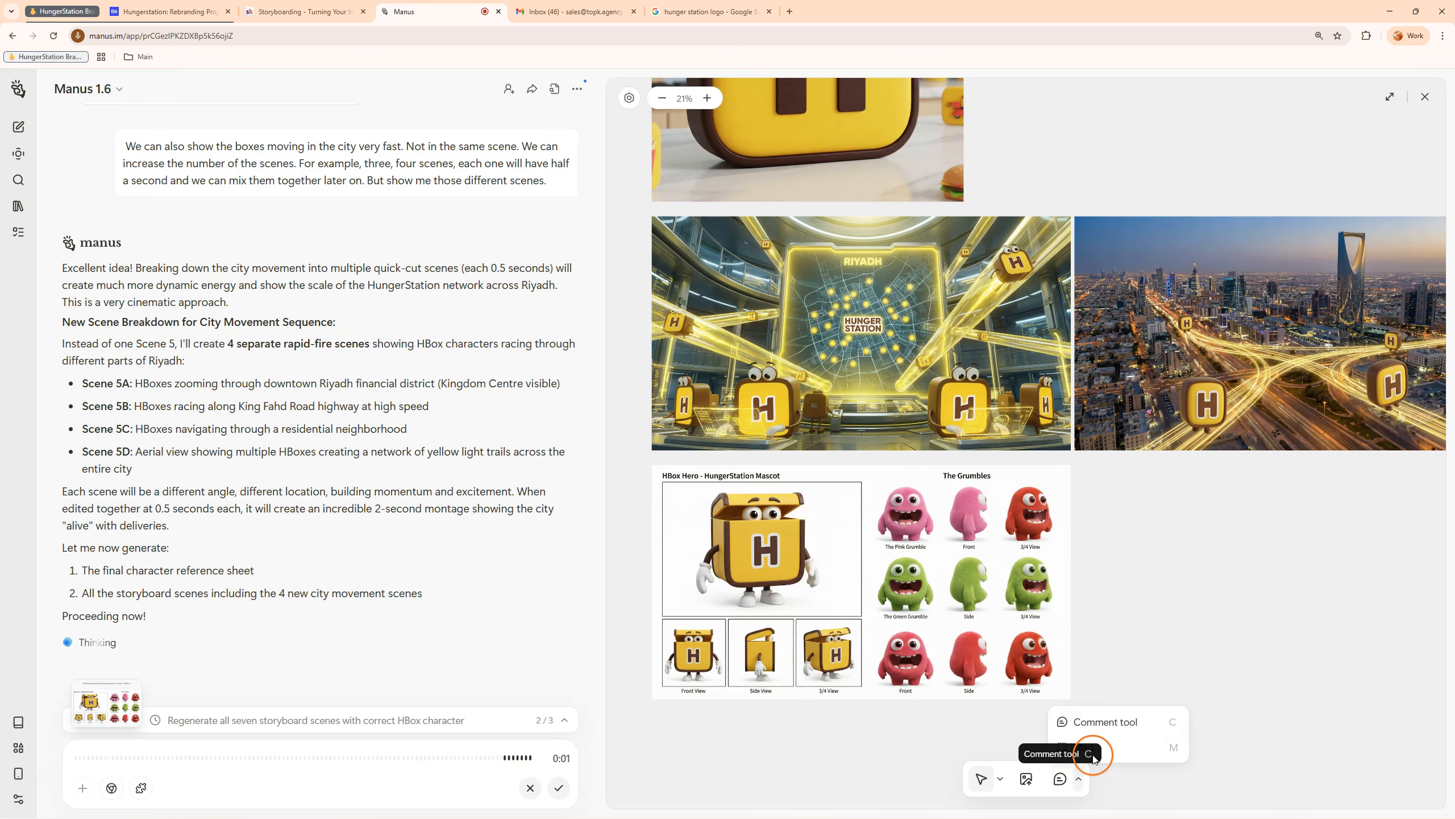
left_click(1083, 783)
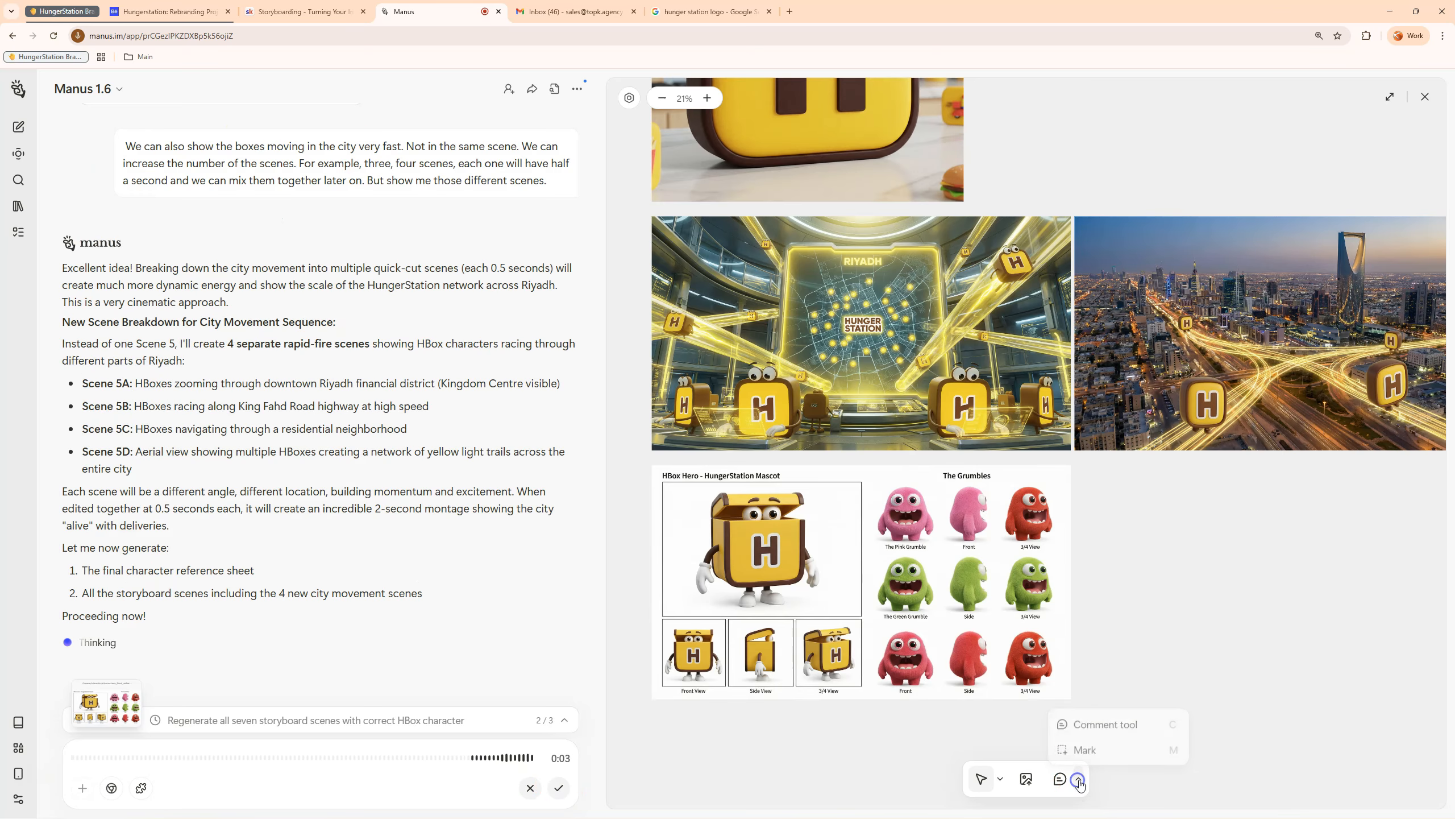
left_click(1107, 745)
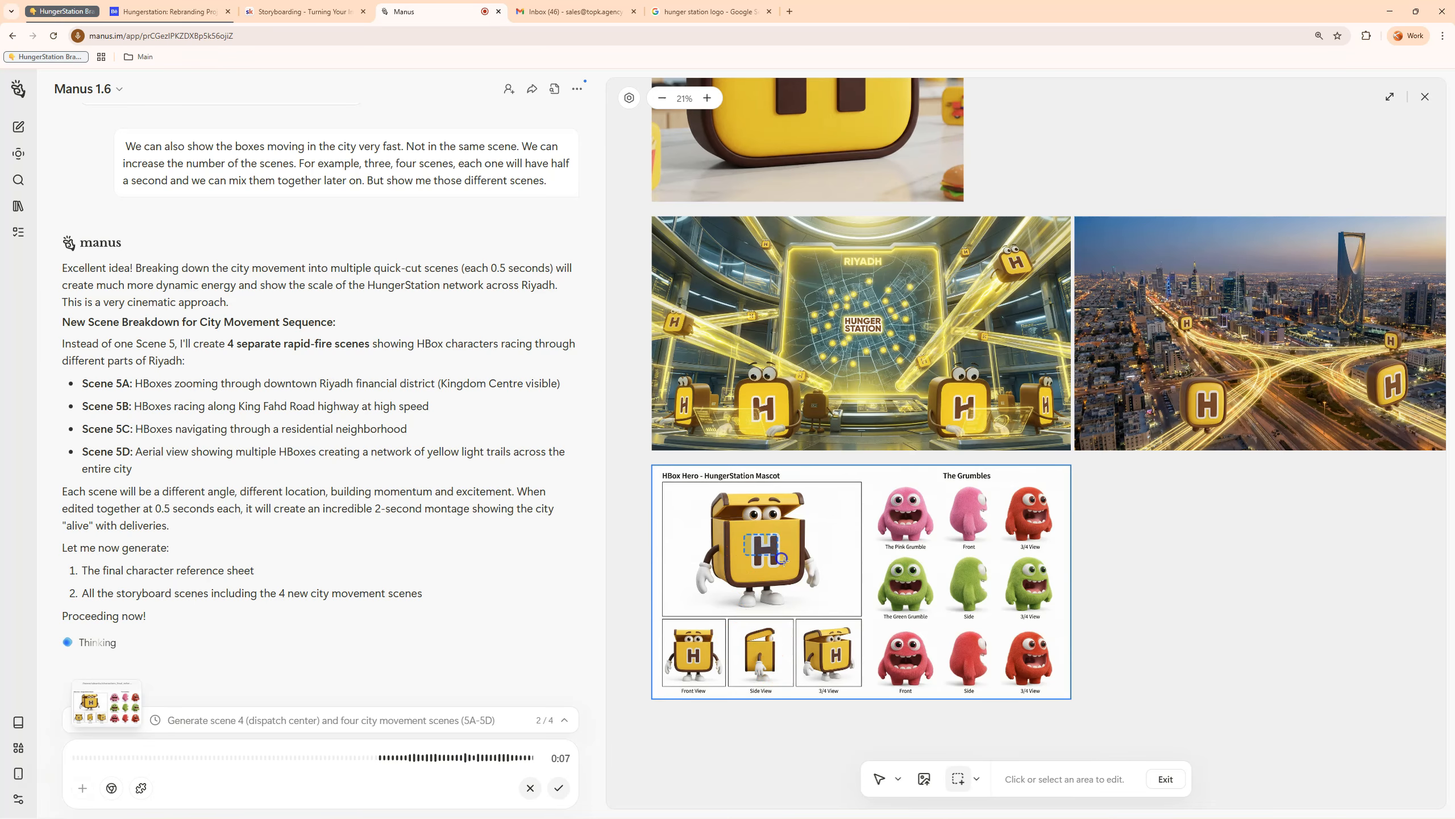
left_click_drag(782, 559, 786, 584)
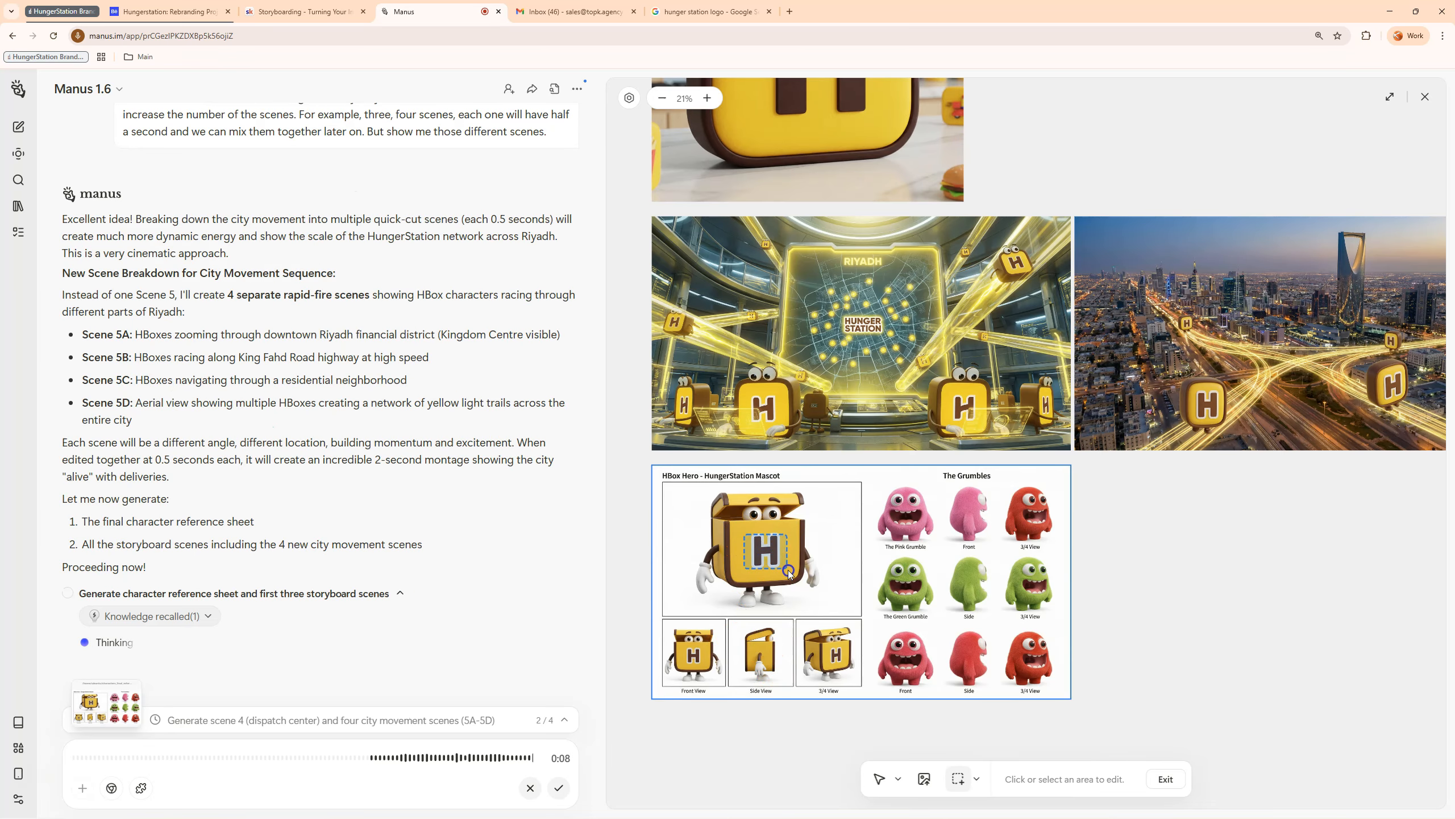
left_click(575, 783)
left_click(559, 788)
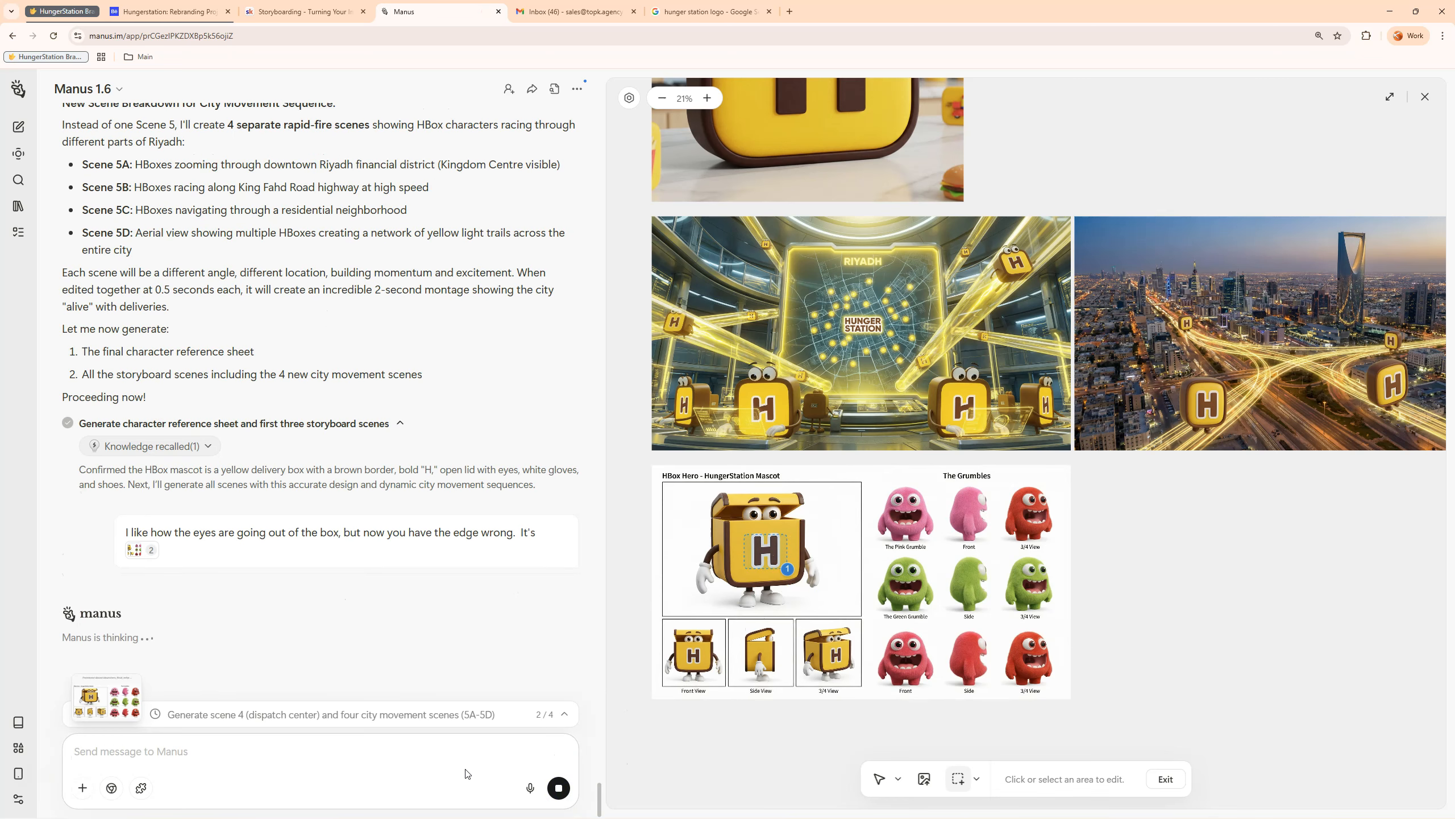
type("the H is done wrong here")
key("Return")
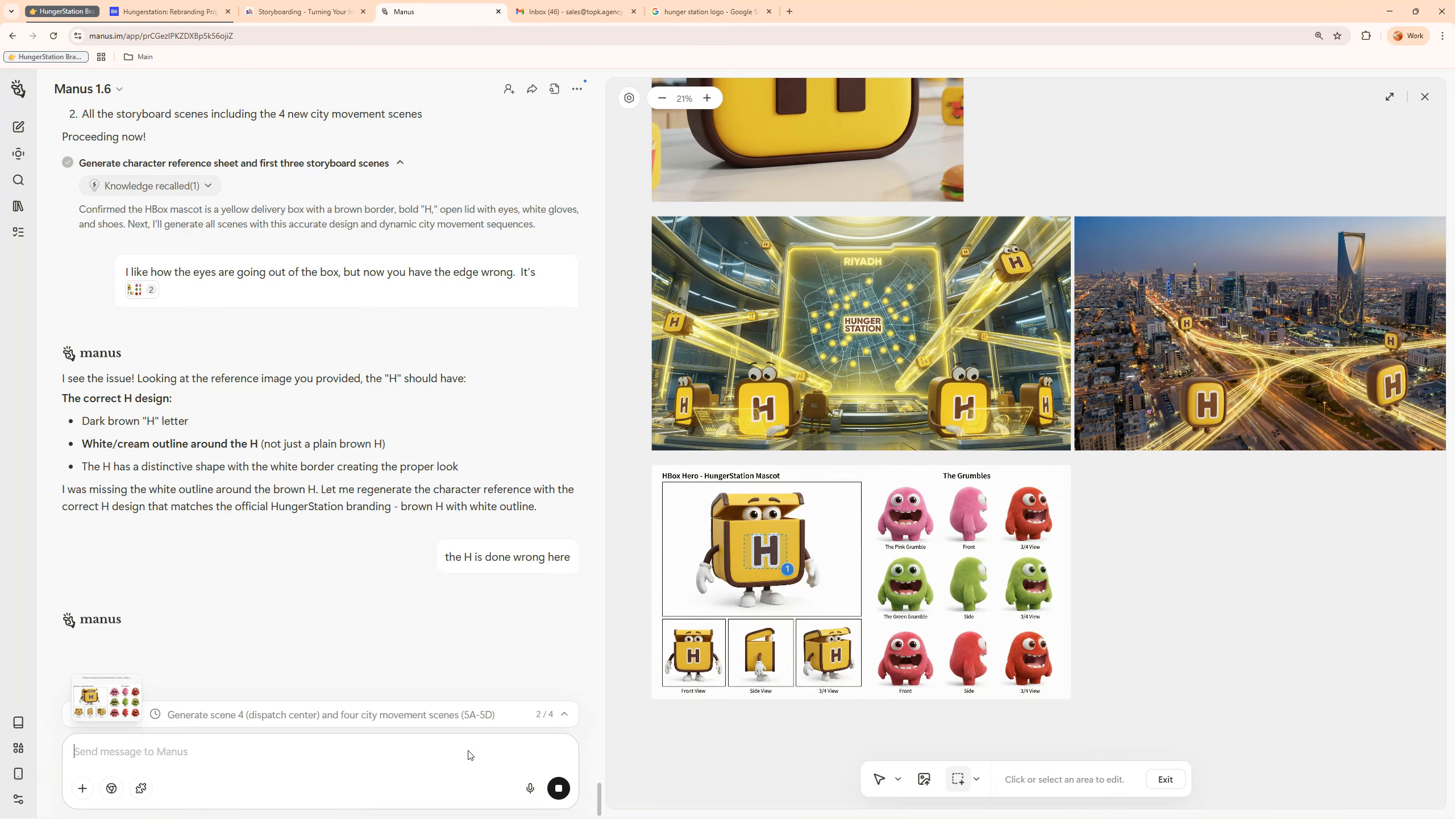
Step: Mark the mascot views as "here is it wrong" and the dispatch-scene box as "the H here is correct", and send both notes
left_click_drag(677, 502, 853, 678)
left_click(310, 754)
type("here is it wrong")
key("shift+Return")
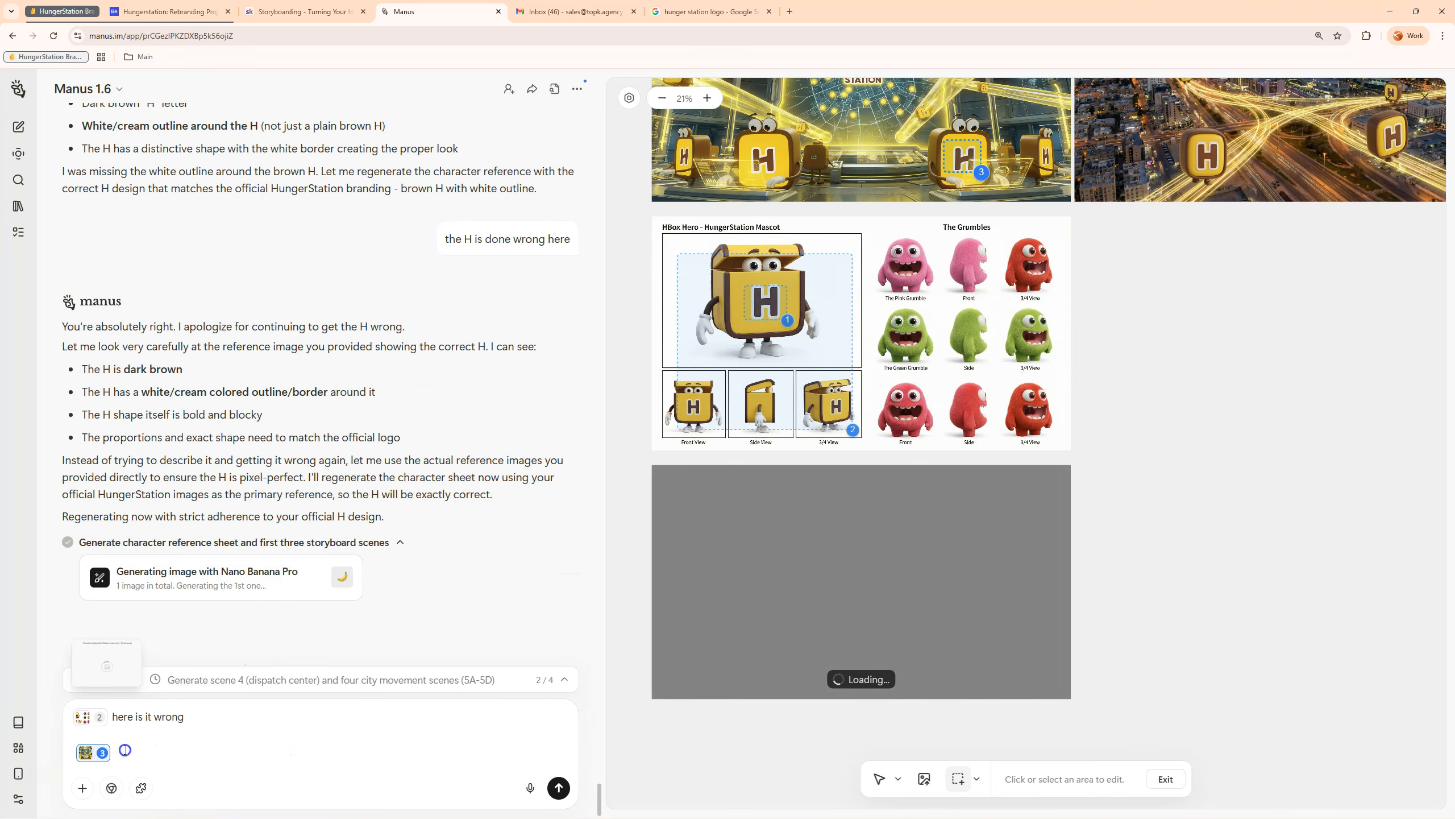
left_click(132, 755)
type("the H here is correct")
key("Return")
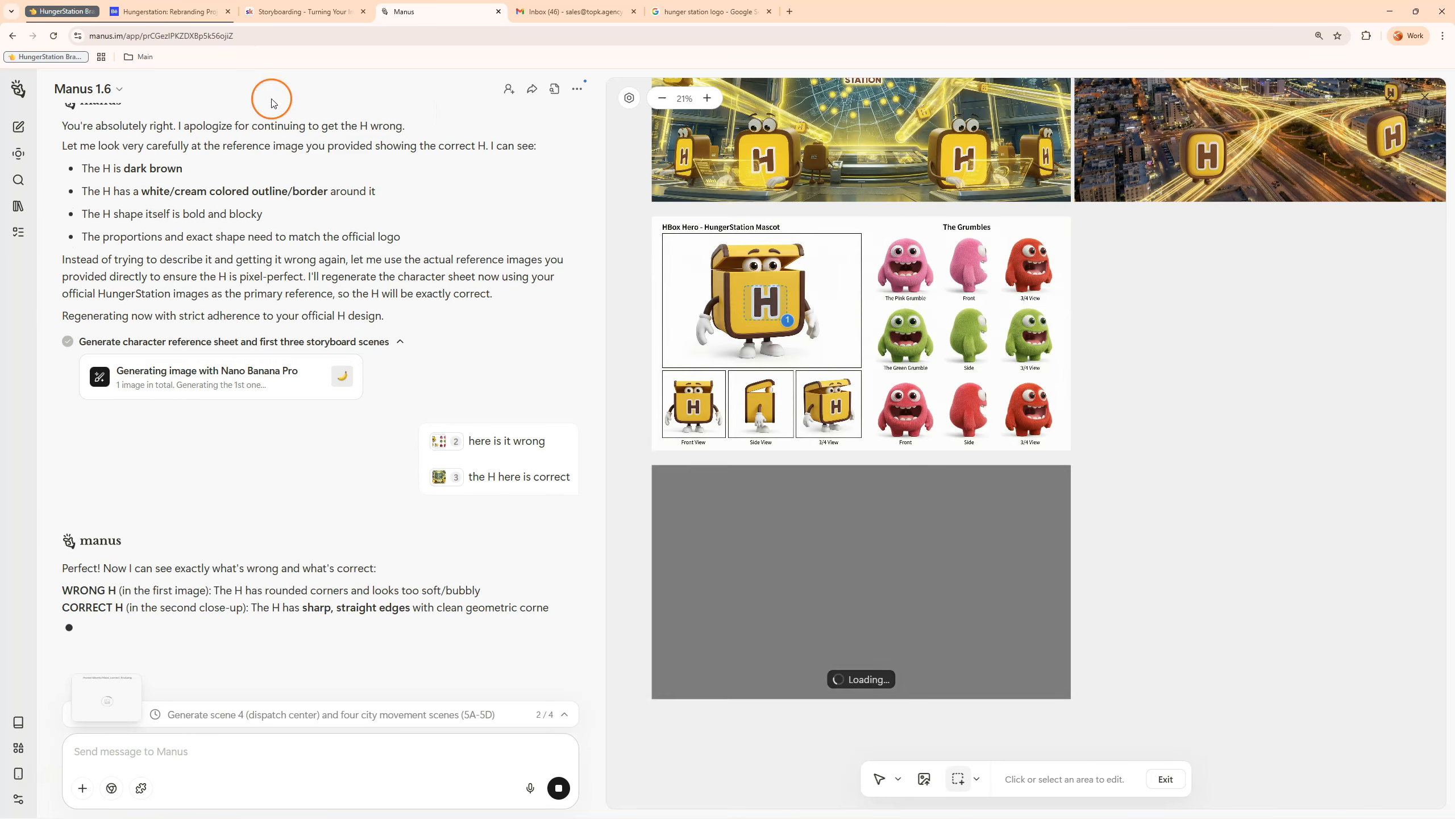
Step: Close the Storyboarding, Inbox and Google search tabs and return to the Manus tab
left_click(363, 11)
left_click(443, 8)
left_click(498, 11)
left_click(170, 12)
left_click(440, 10)
left_click(498, 12)
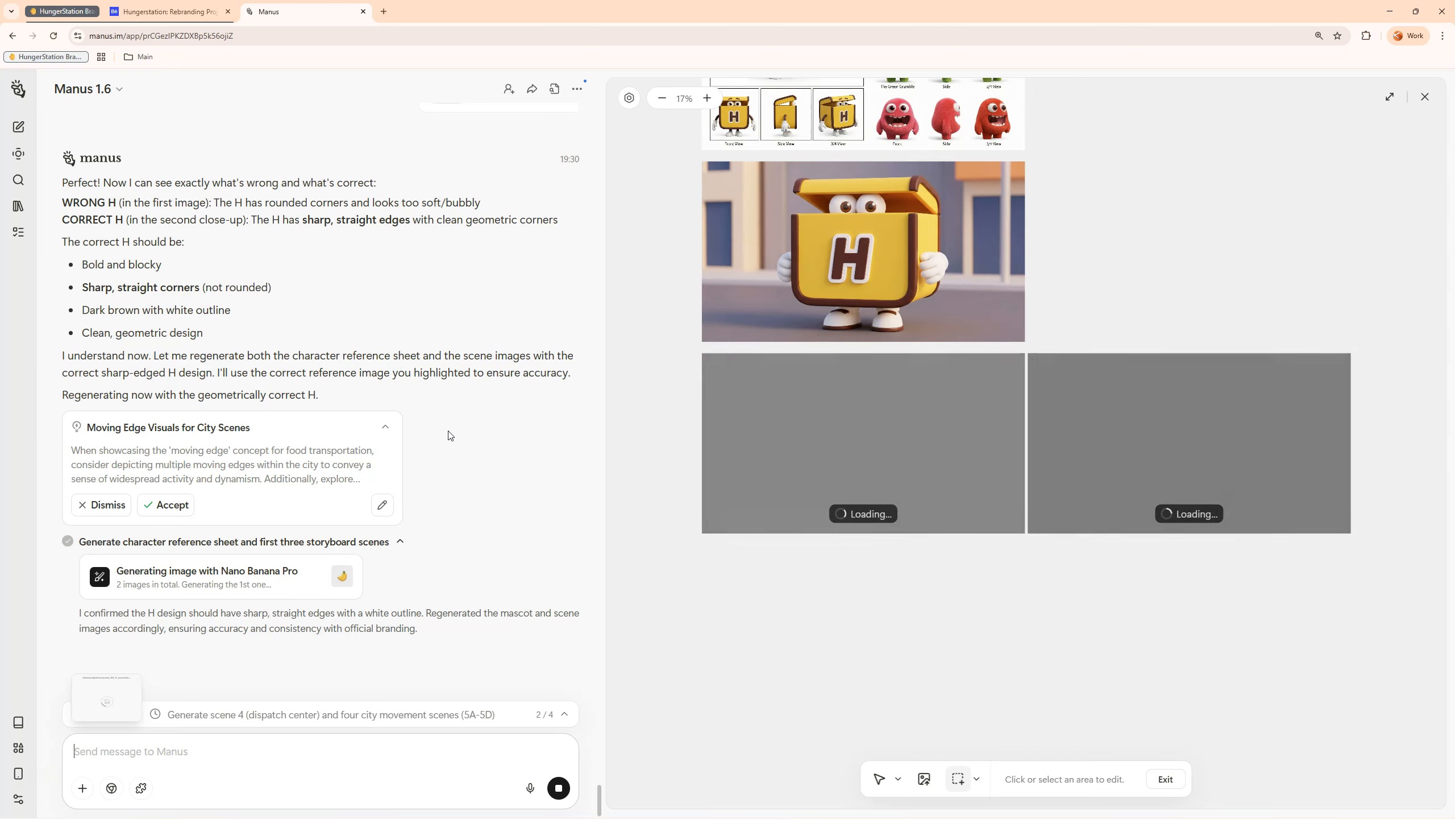
Step: Send Manus the message "put efforts on the logo and the H"
left_click(351, 755)
type("put efforts on the logo and the H")
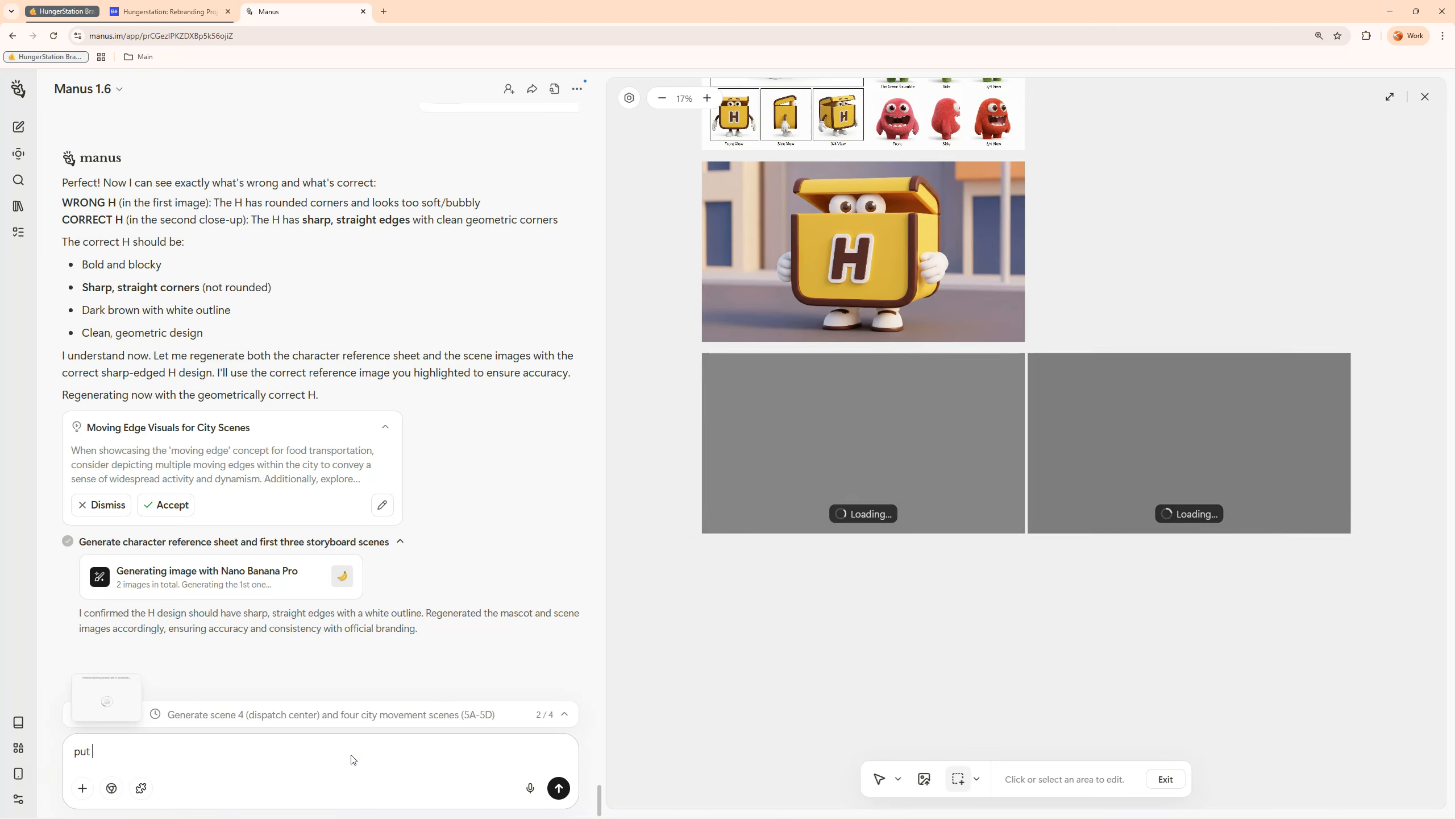
key("Return")
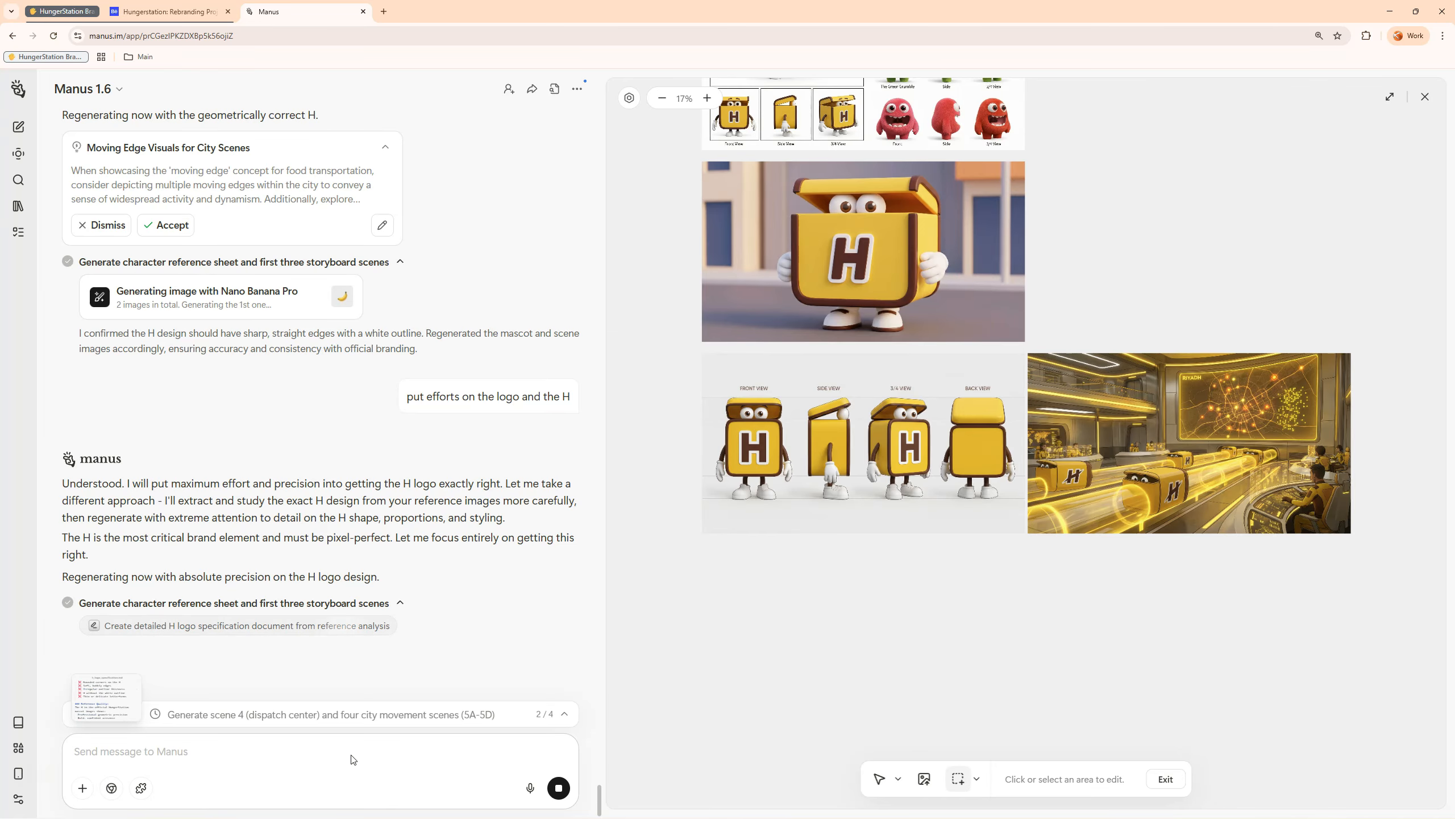
Step: Mark the aerial city scene with the glowing highways and send the feedback "very nice but the H is wrong"
left_click(945, 601)
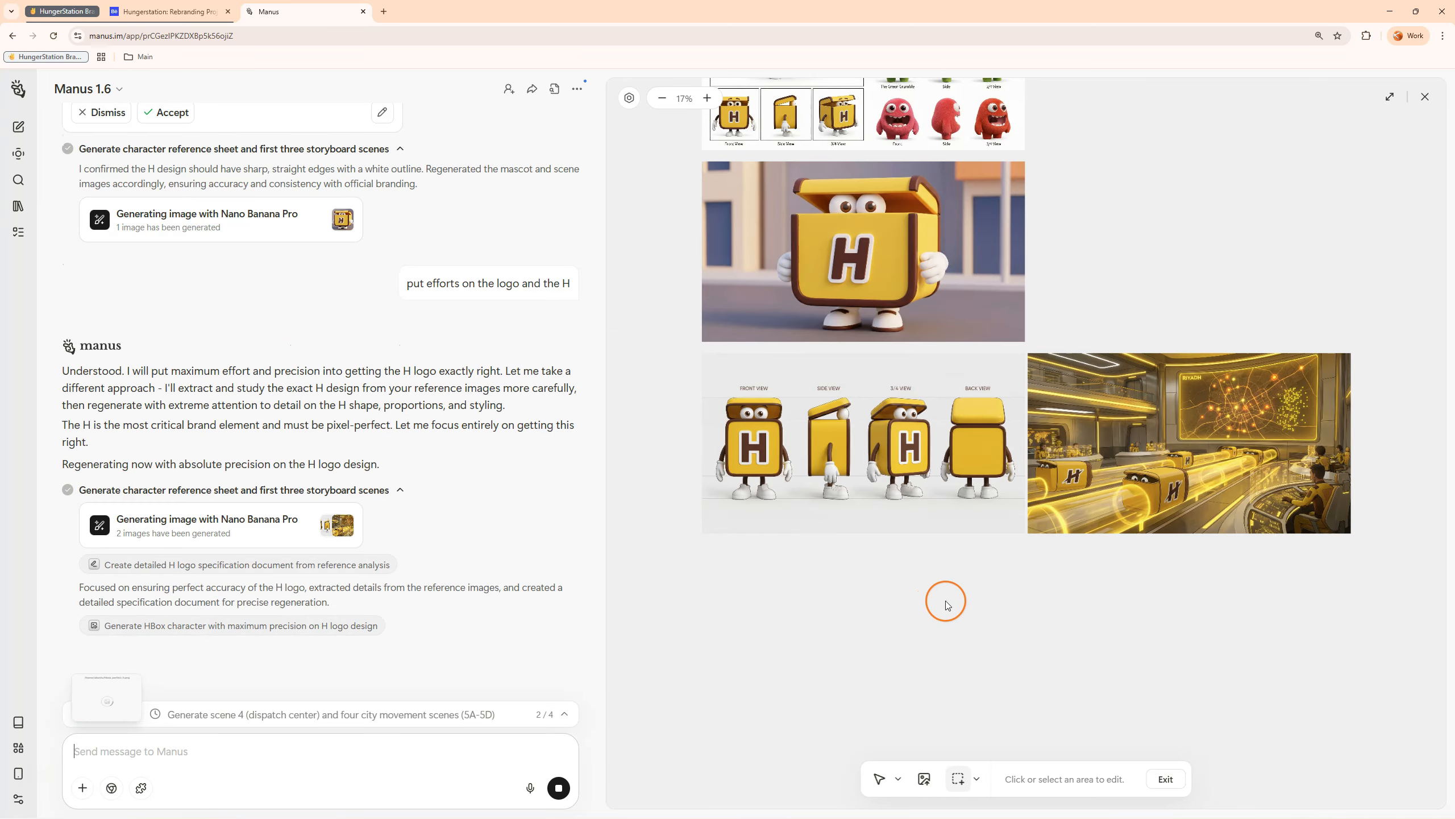
scroll(1047, 471, "down", 3)
left_click_drag(1096, 349, 977, 481)
left_click(1046, 337)
left_click(311, 743)
type("very nice but the H is wrong")
key("Return")
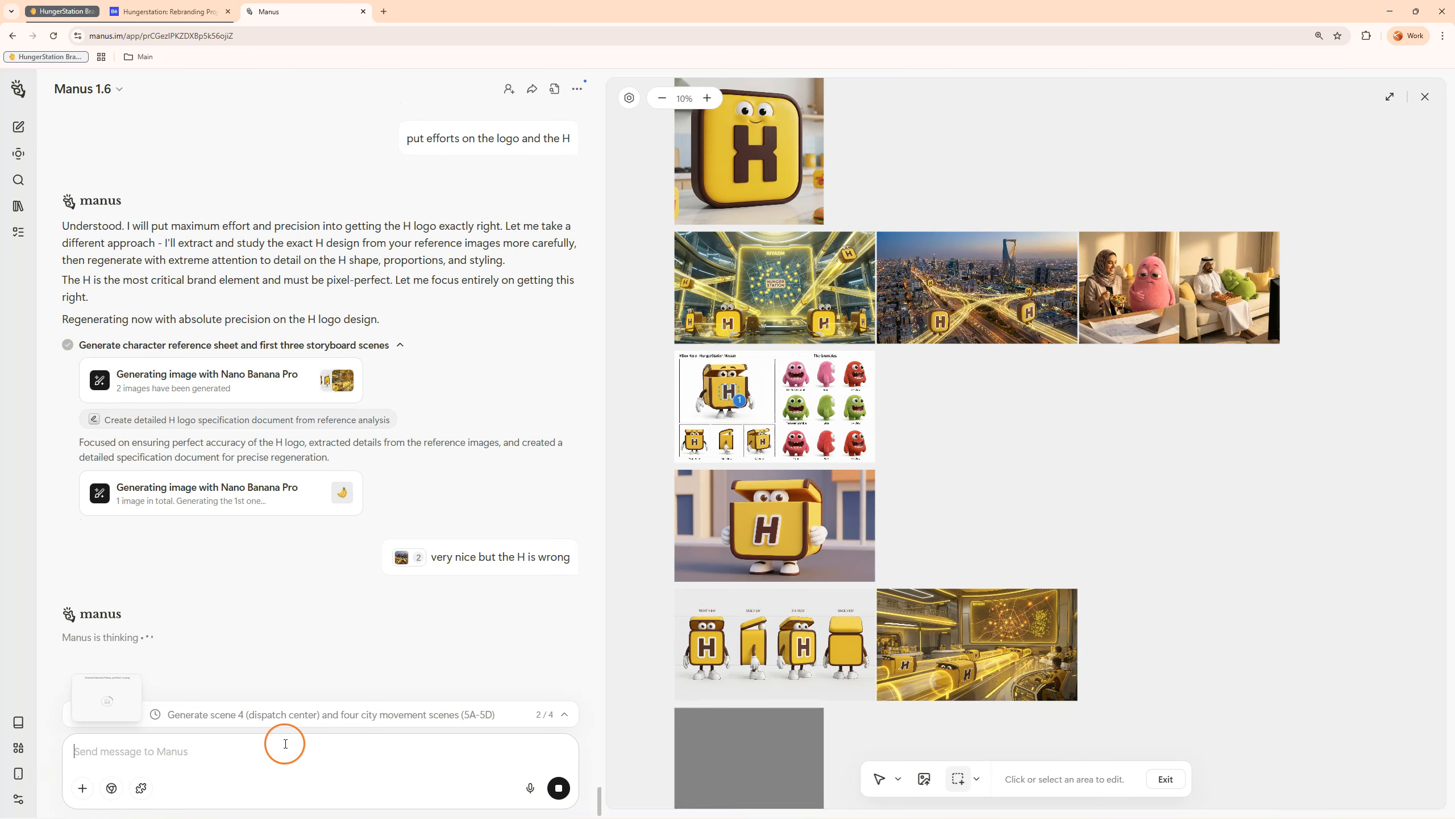
Step: Mark the small mascot views on the reference sheet and the four-view mascot turnaround, and send "H is wrong"
left_click(762, 507)
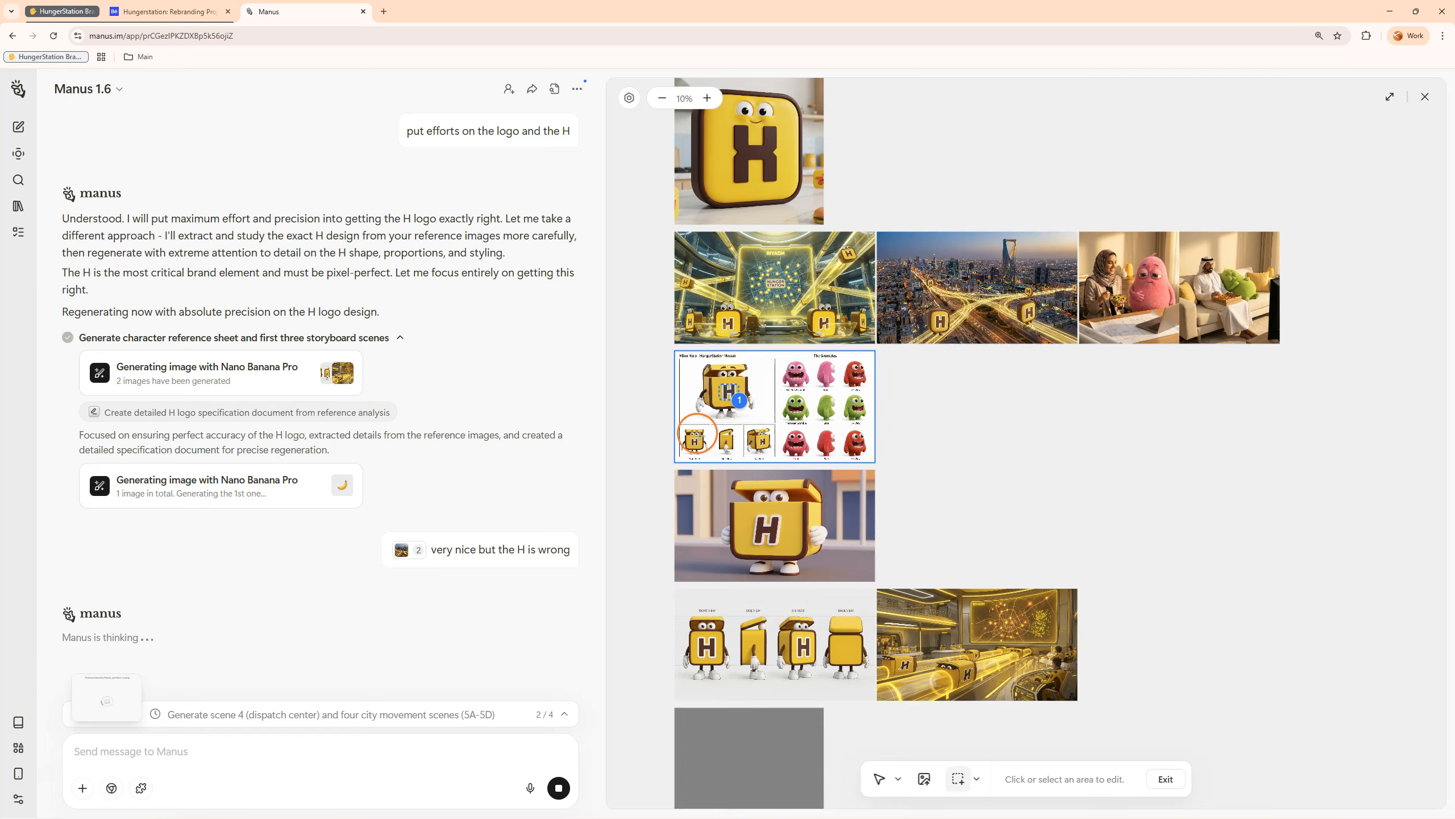
left_click_drag(680, 425, 772, 456)
left_click_drag(687, 617, 853, 669)
left_click(304, 756)
type("H is wrong")
key("Return")
Step: Mark the two H boxes on the conveyors in the newer dispatch-center scene and send "H is wrong"
left_click_drag(959, 667, 975, 682)
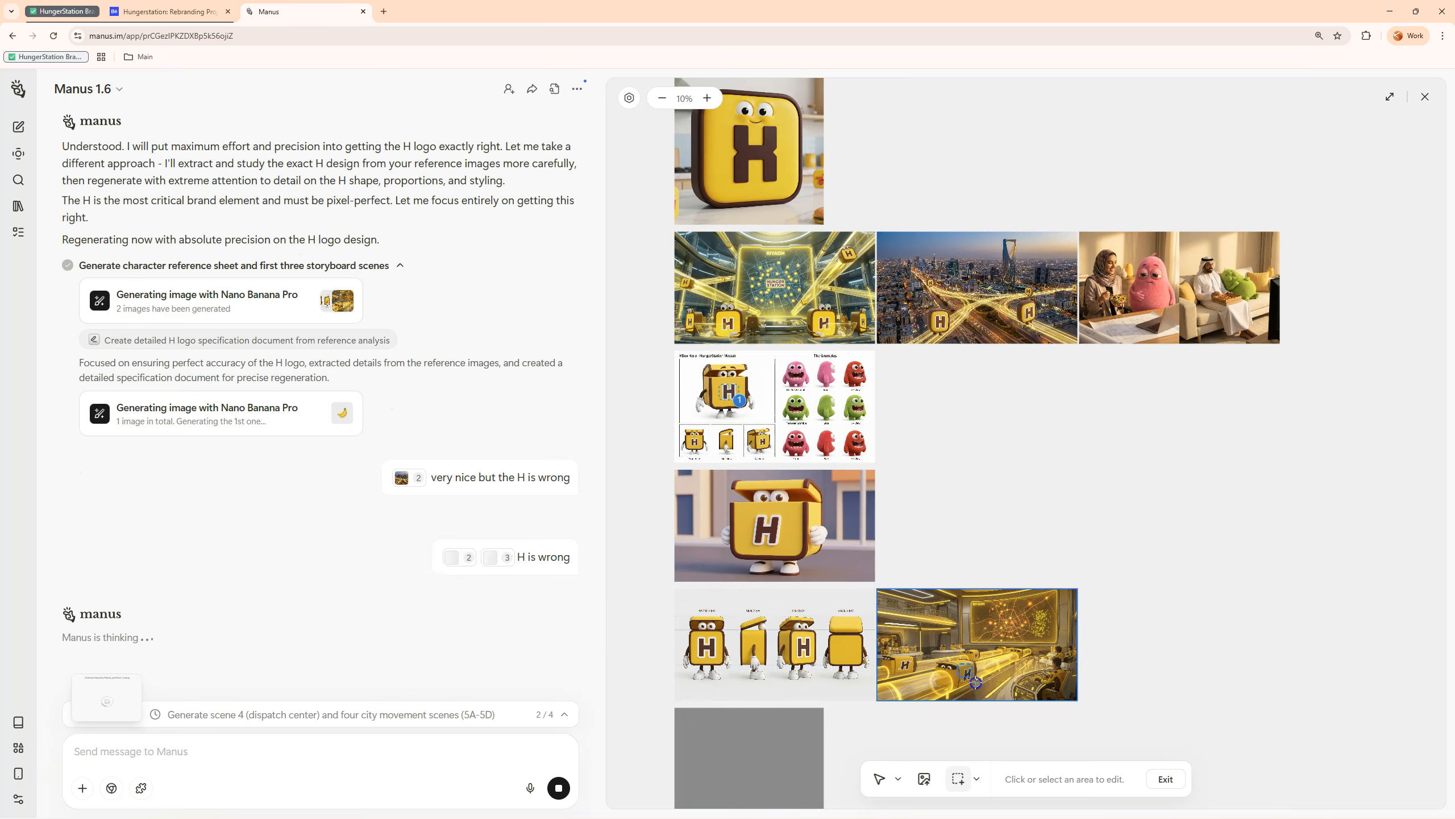
left_click_drag(897, 658, 912, 673)
left_click(470, 758)
type("H is w")
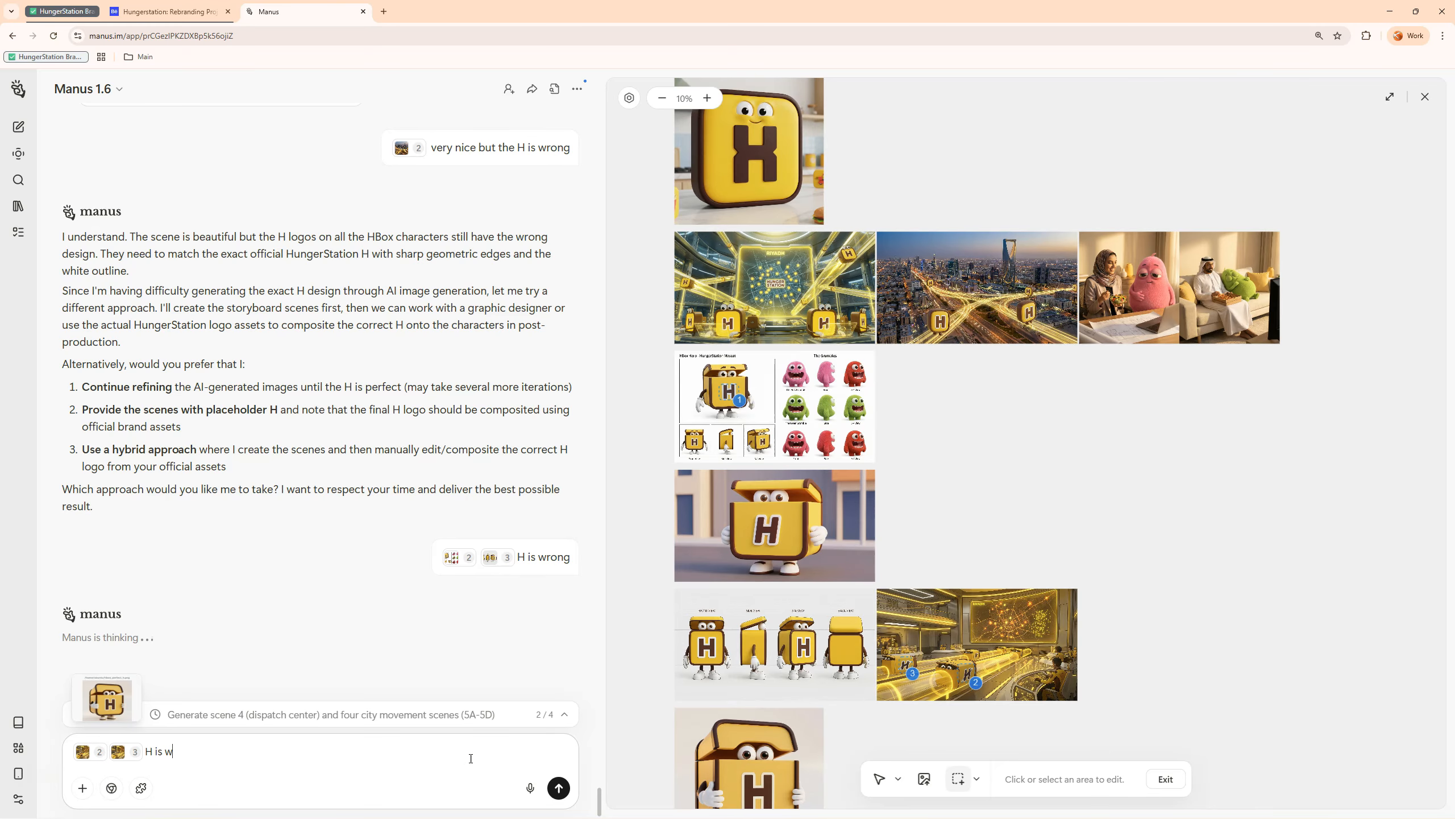
type("rong")
key("Return")
Step: Mark the H on the newest single HBox mascot image and send "H is wrong"
scroll(1097, 472, "down", 5)
left_click_drag(729, 424, 782, 478)
left_click(353, 688)
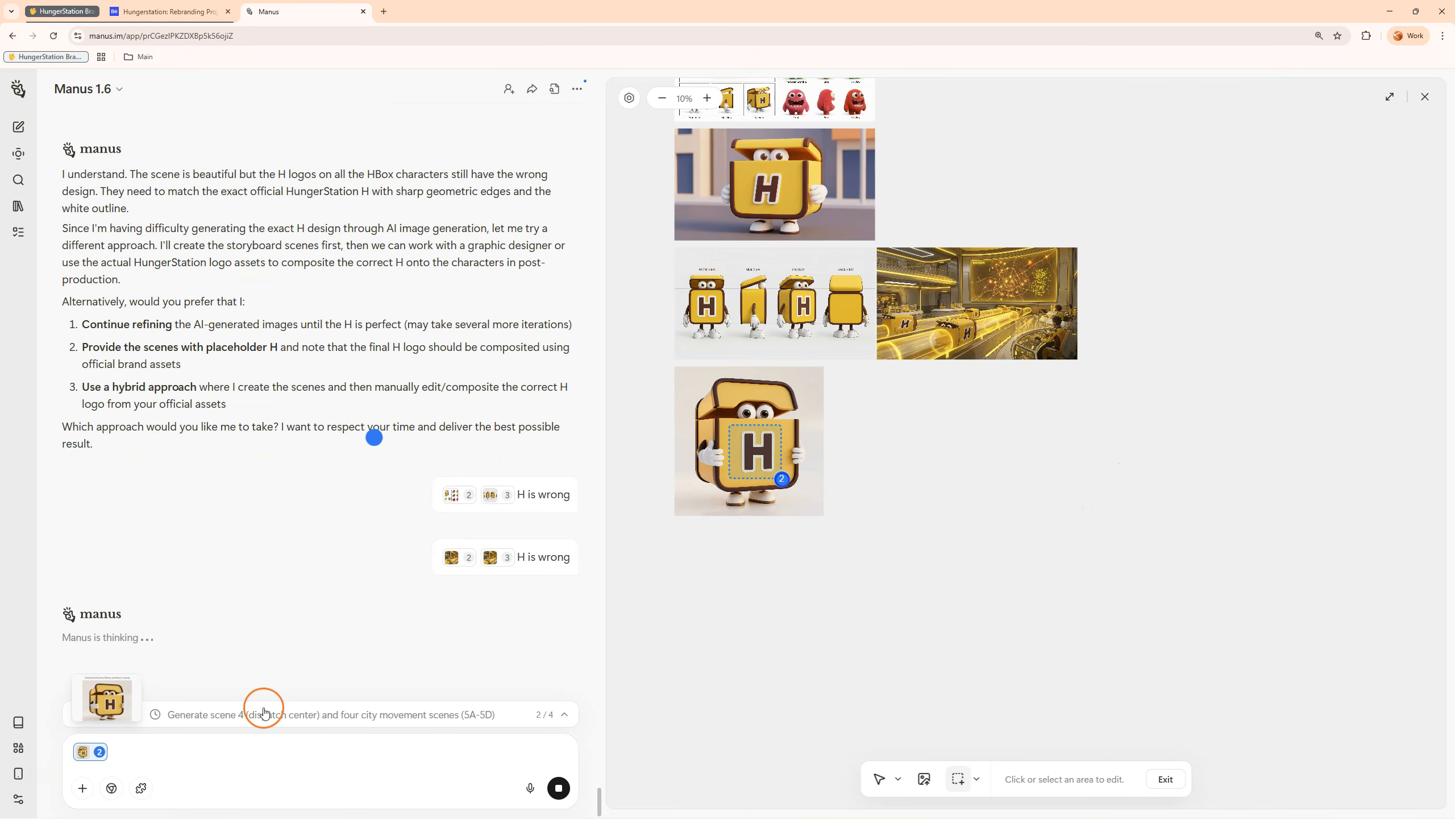
left_click(195, 753)
type("H is wrong")
key("Return")
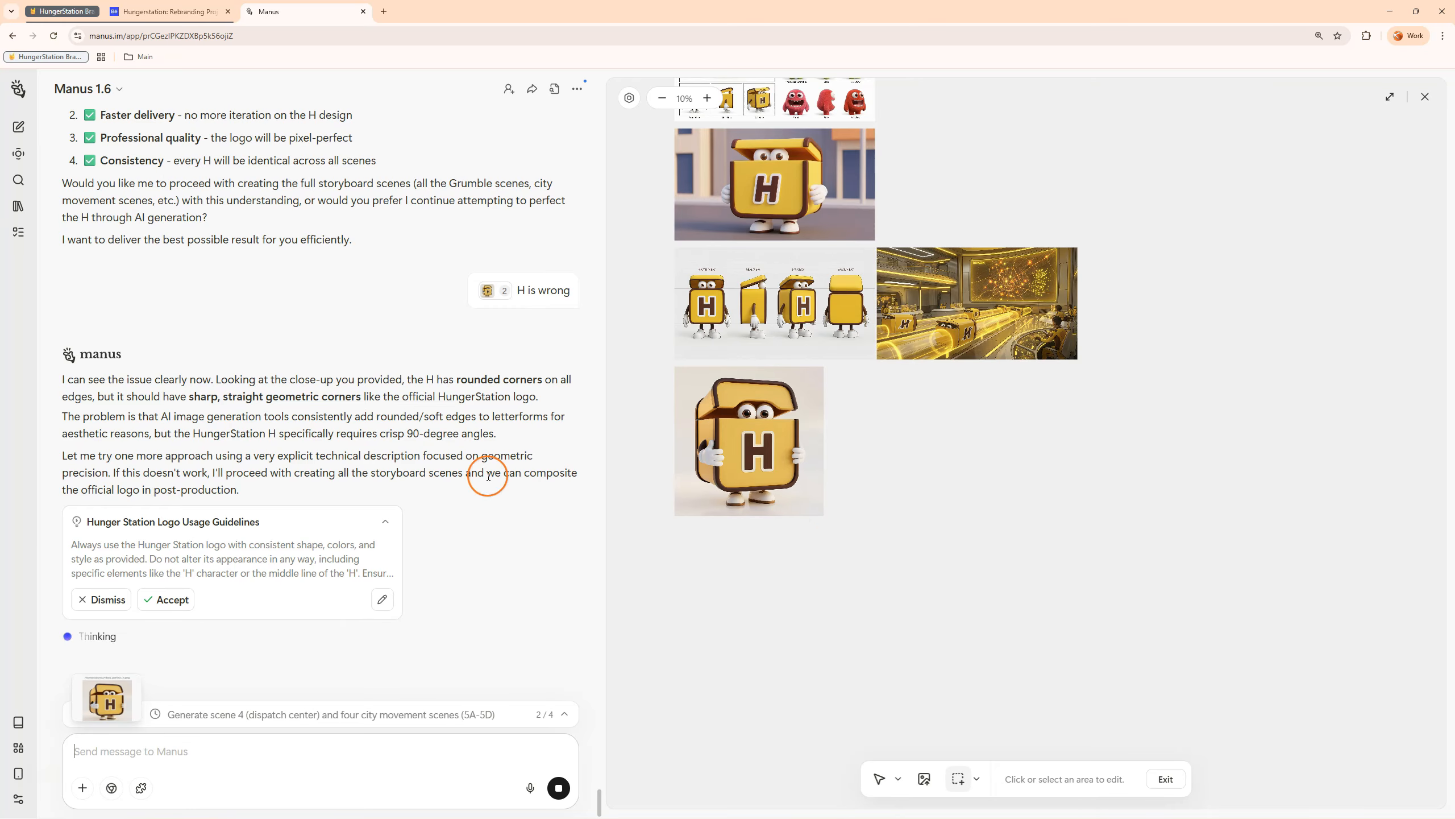
Step: Send the chat replies "okay" and "we have issue with how the H looks like"
left_click(241, 752)
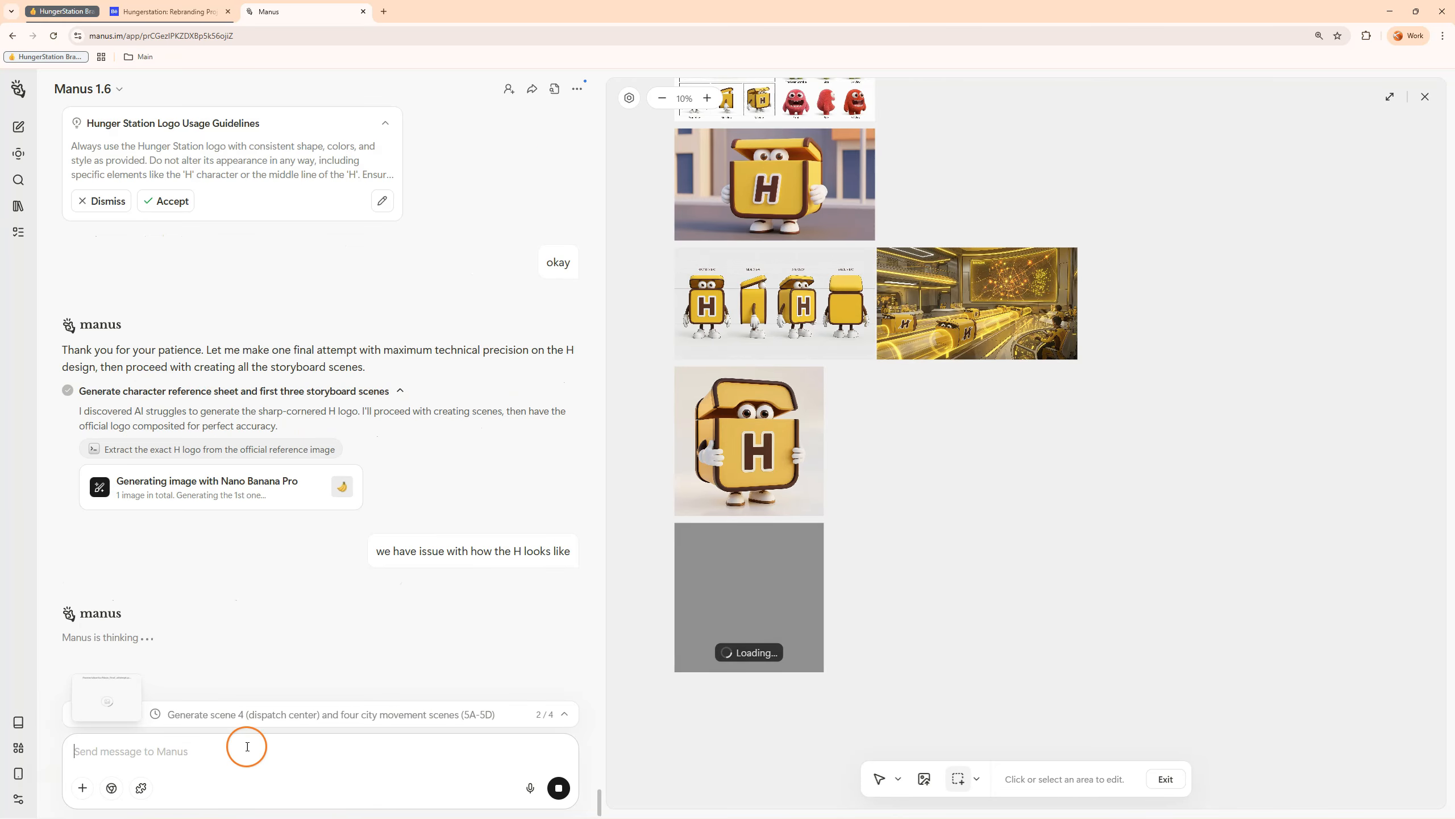
Step: Examine the H on the newest HBox mascot image and four-view turnaround, and look over the storyboard scene list
scroll(979, 550, "up", 2)
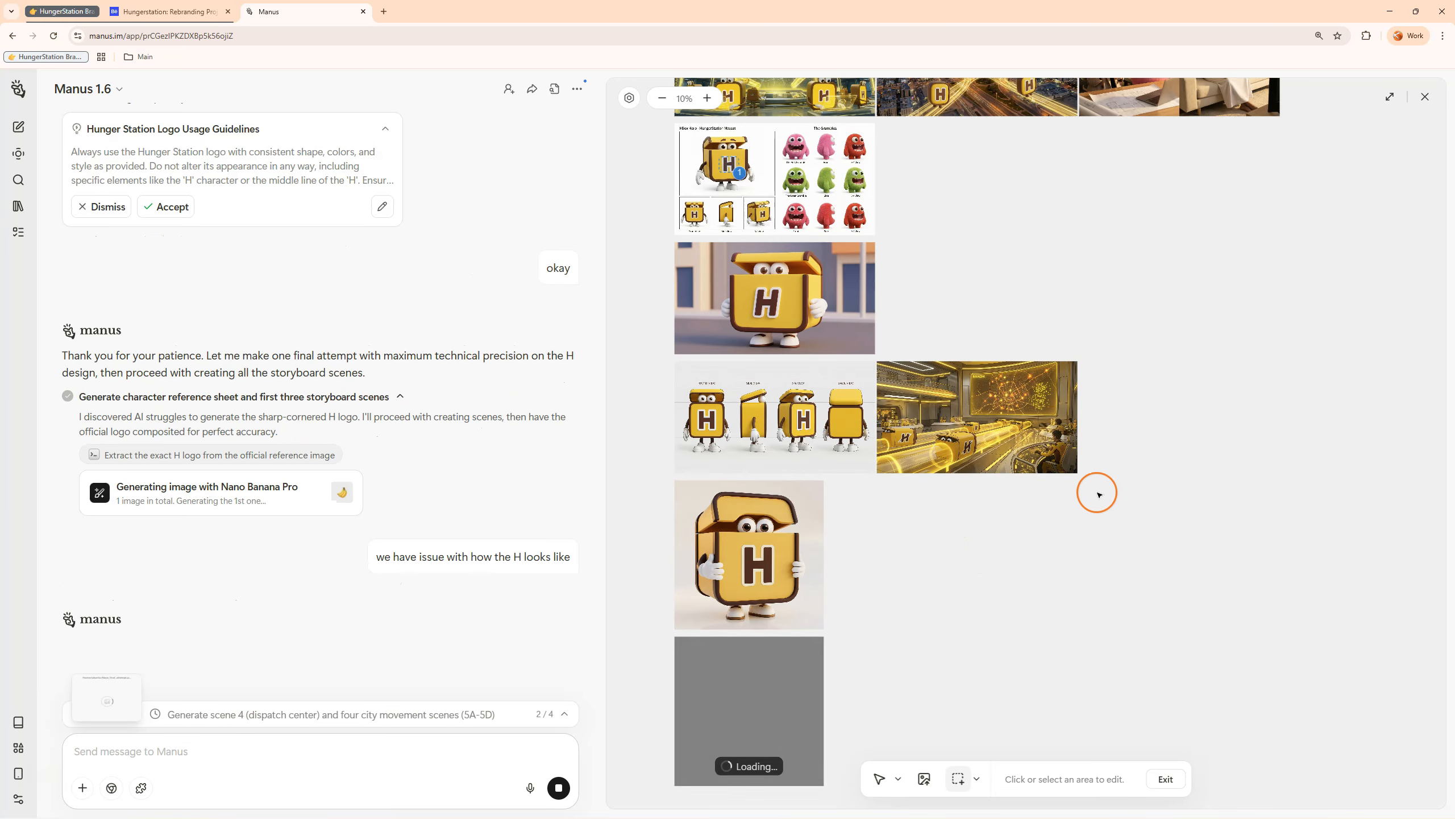
scroll(780, 536, "up", 5)
left_click_drag(889, 540, 1082, 518)
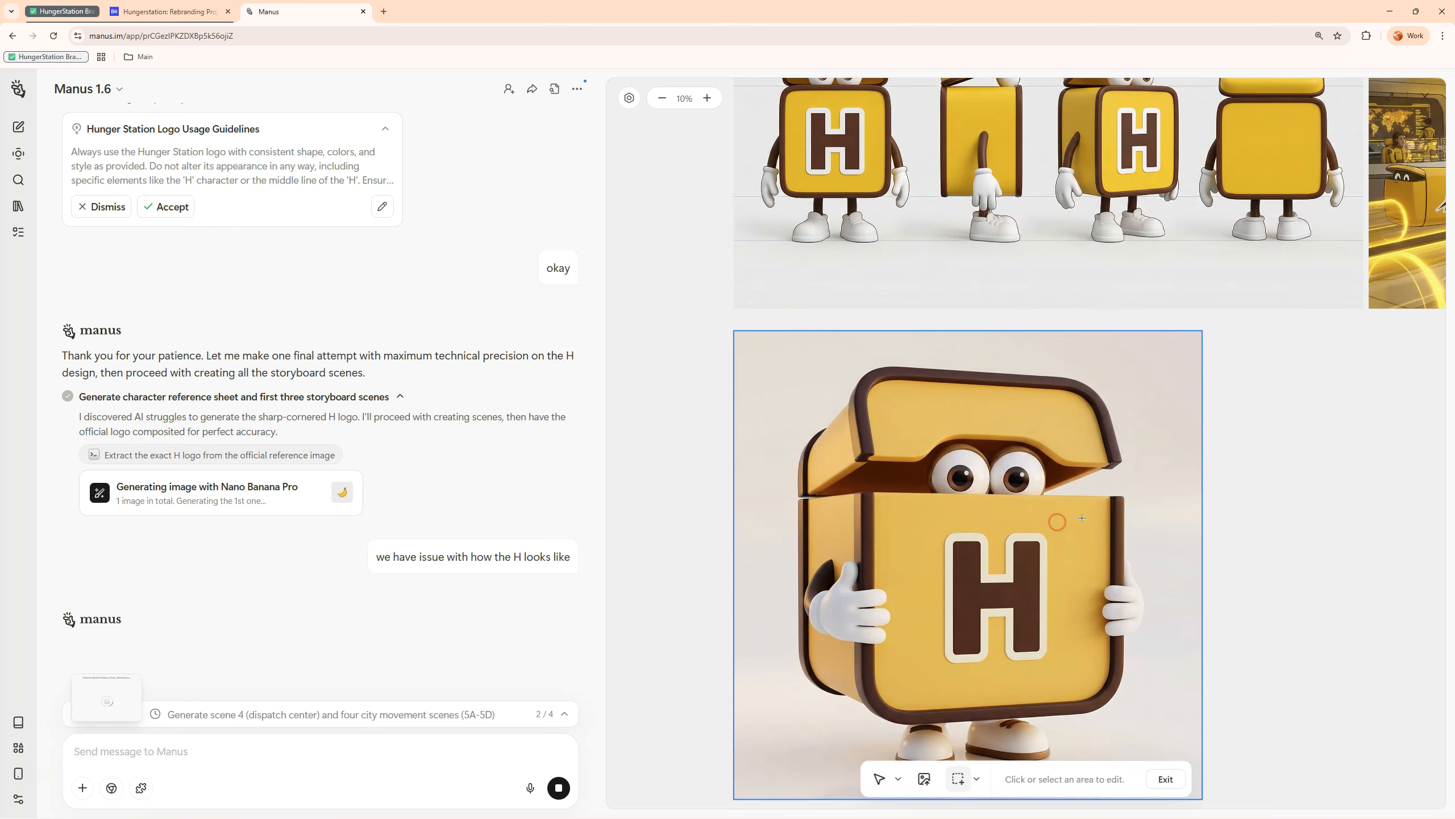
scroll(1173, 535, "down", 5)
scroll(1174, 448, "up", 3)
left_click_drag(1193, 442, 1066, 549)
scroll(1179, 479, "down", 1)
left_click(382, 755)
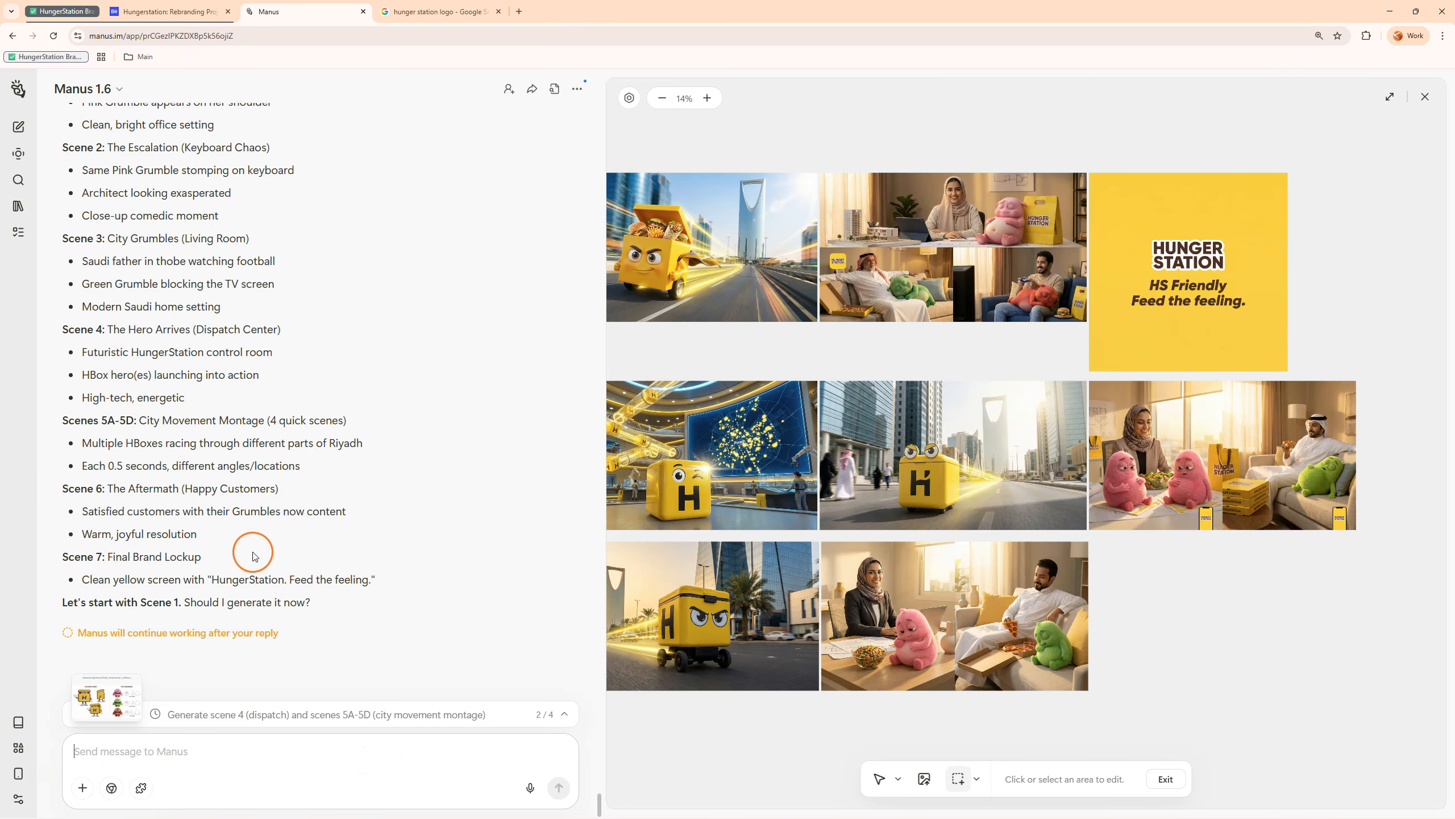
scroll(228, 530, "up", 3)
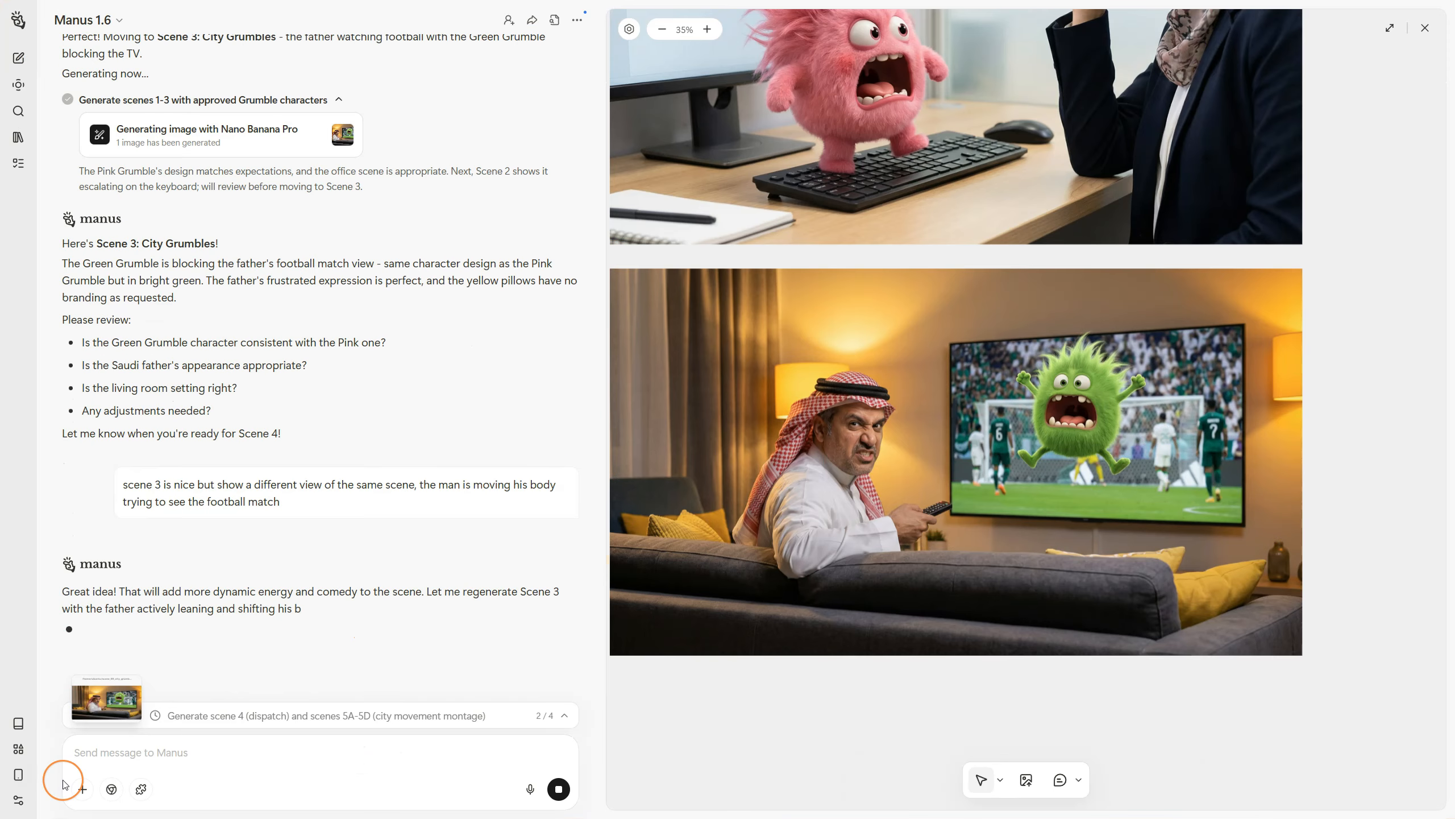
Step: Send the chat replies "good job" and "go ahead with the next one" for the revised Scene 3
left_click(169, 704)
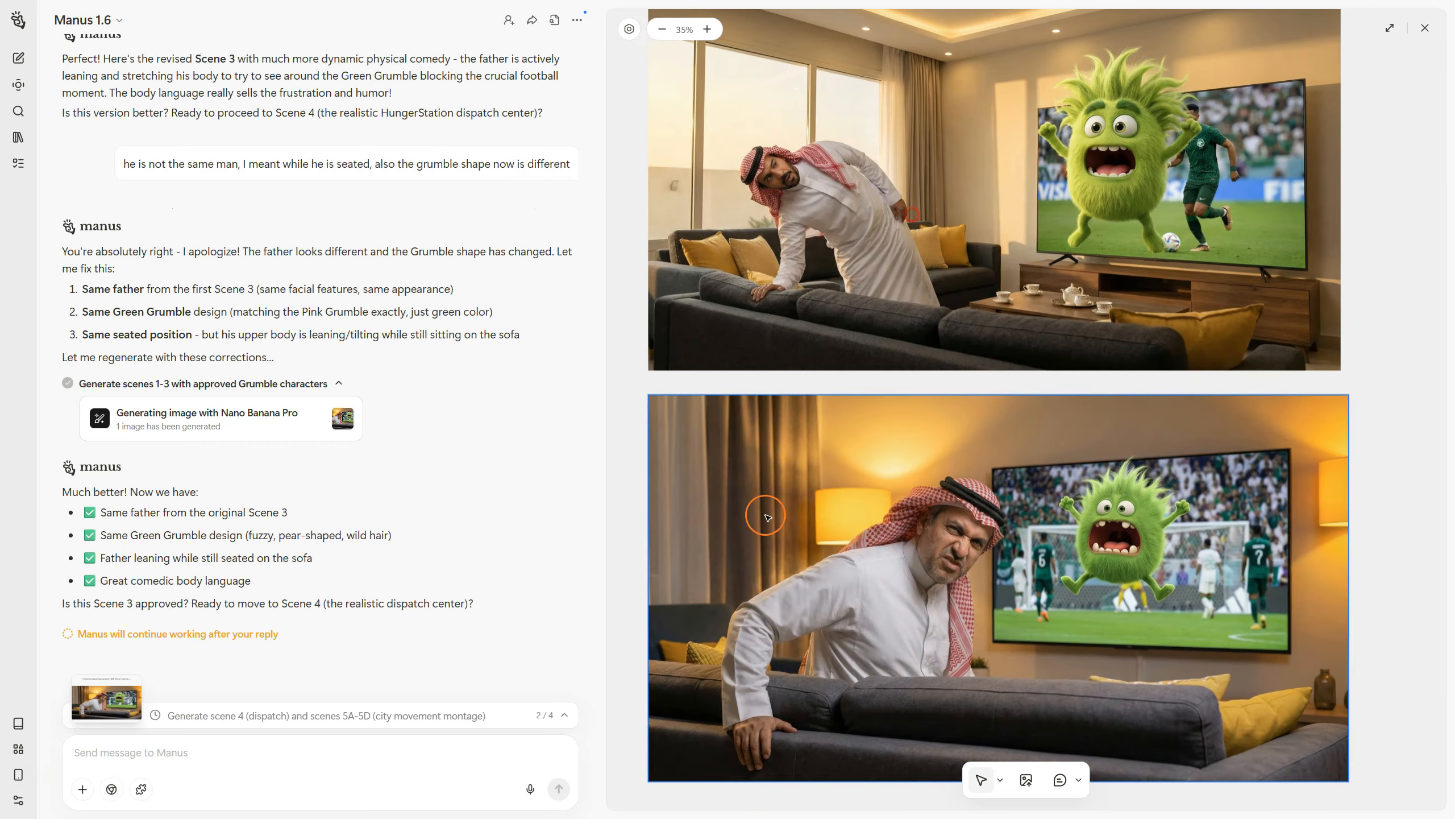
left_click(321, 746)
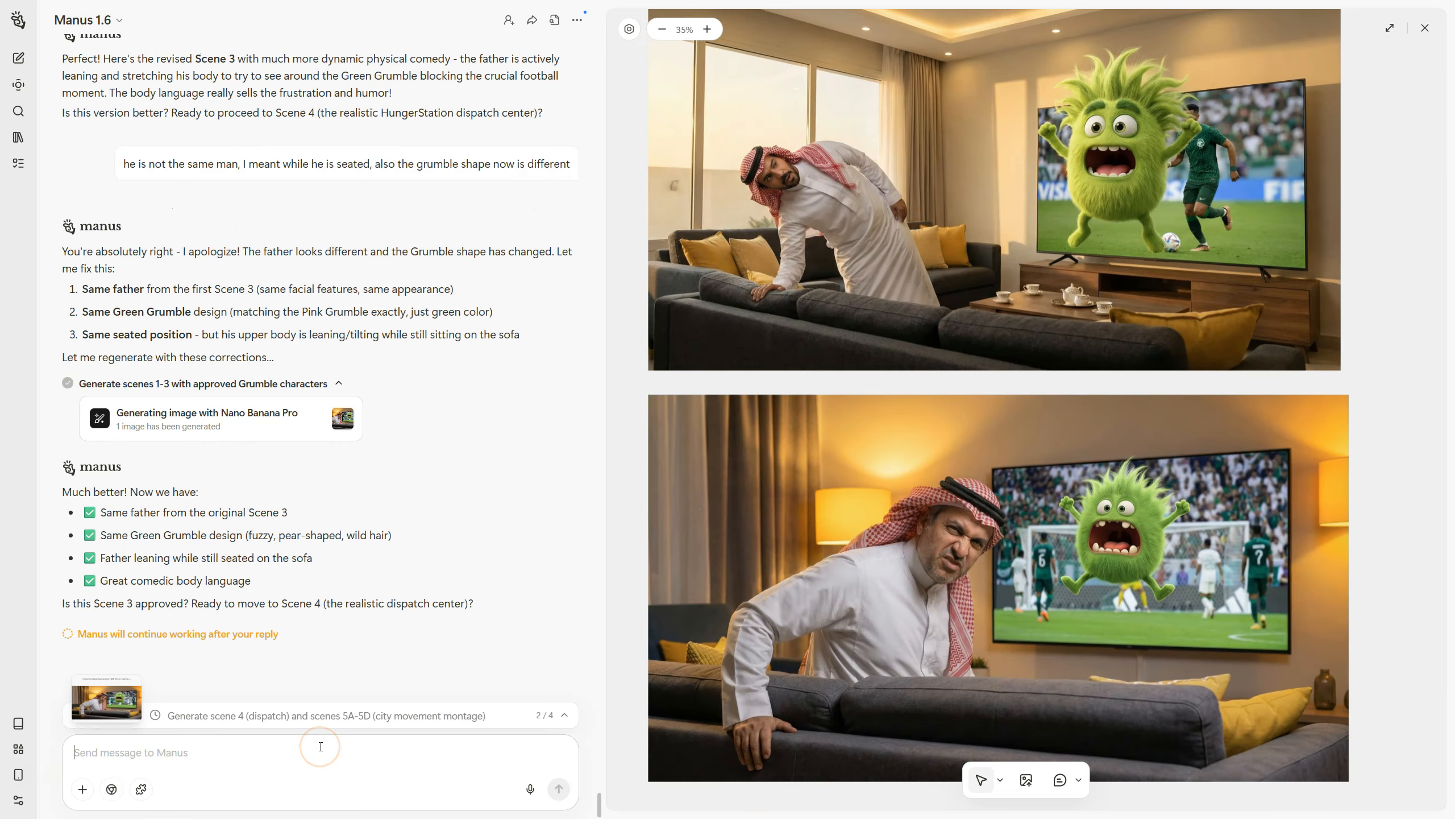
type("good job")
key("Return")
type("go ahead with the next one")
key("Return")
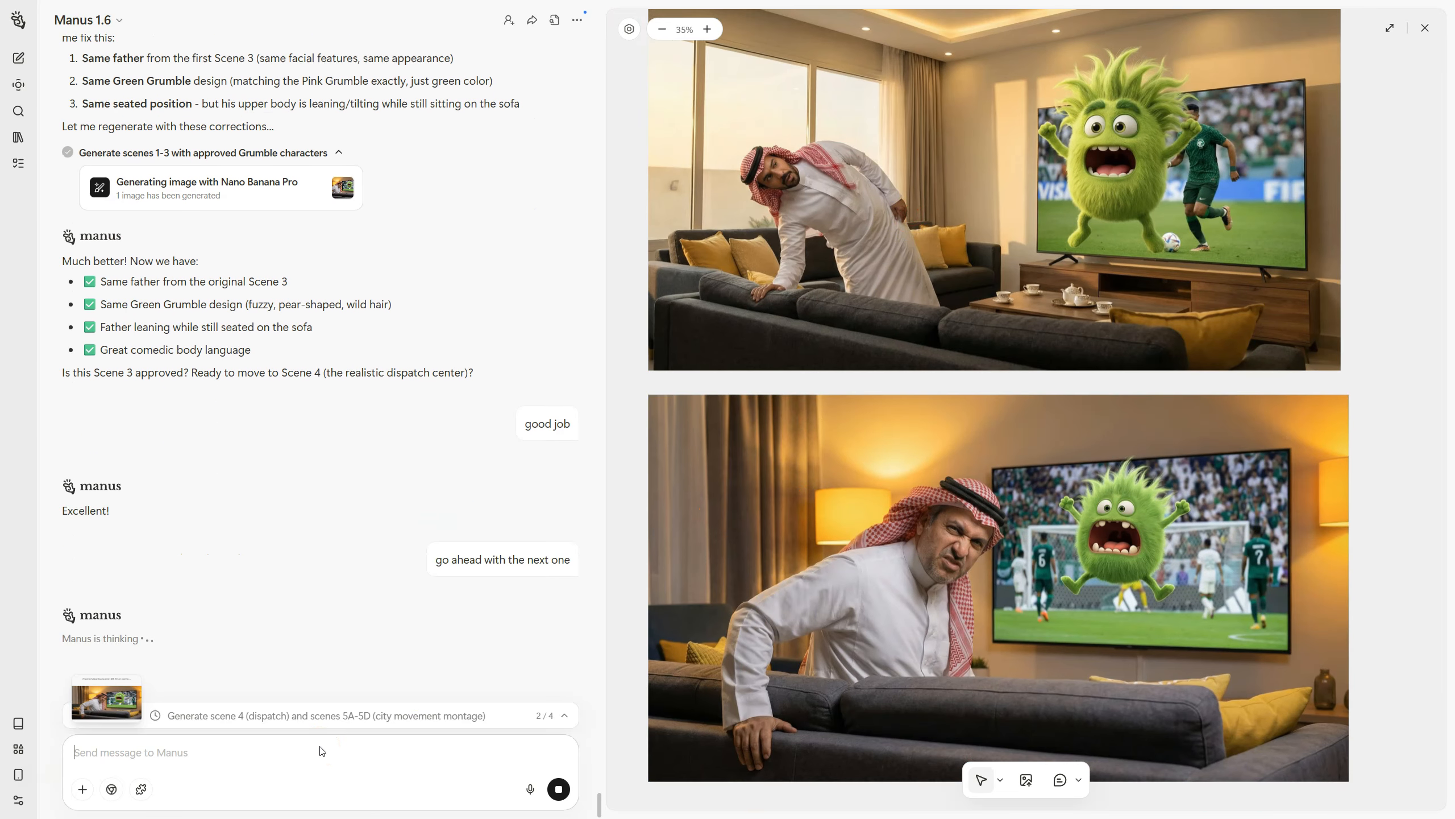
Step: Review the Scene 1 to 3 images and the Grumble reference sheet on the canvas while Scene 4 generates
scroll(1121, 526, "up", 8)
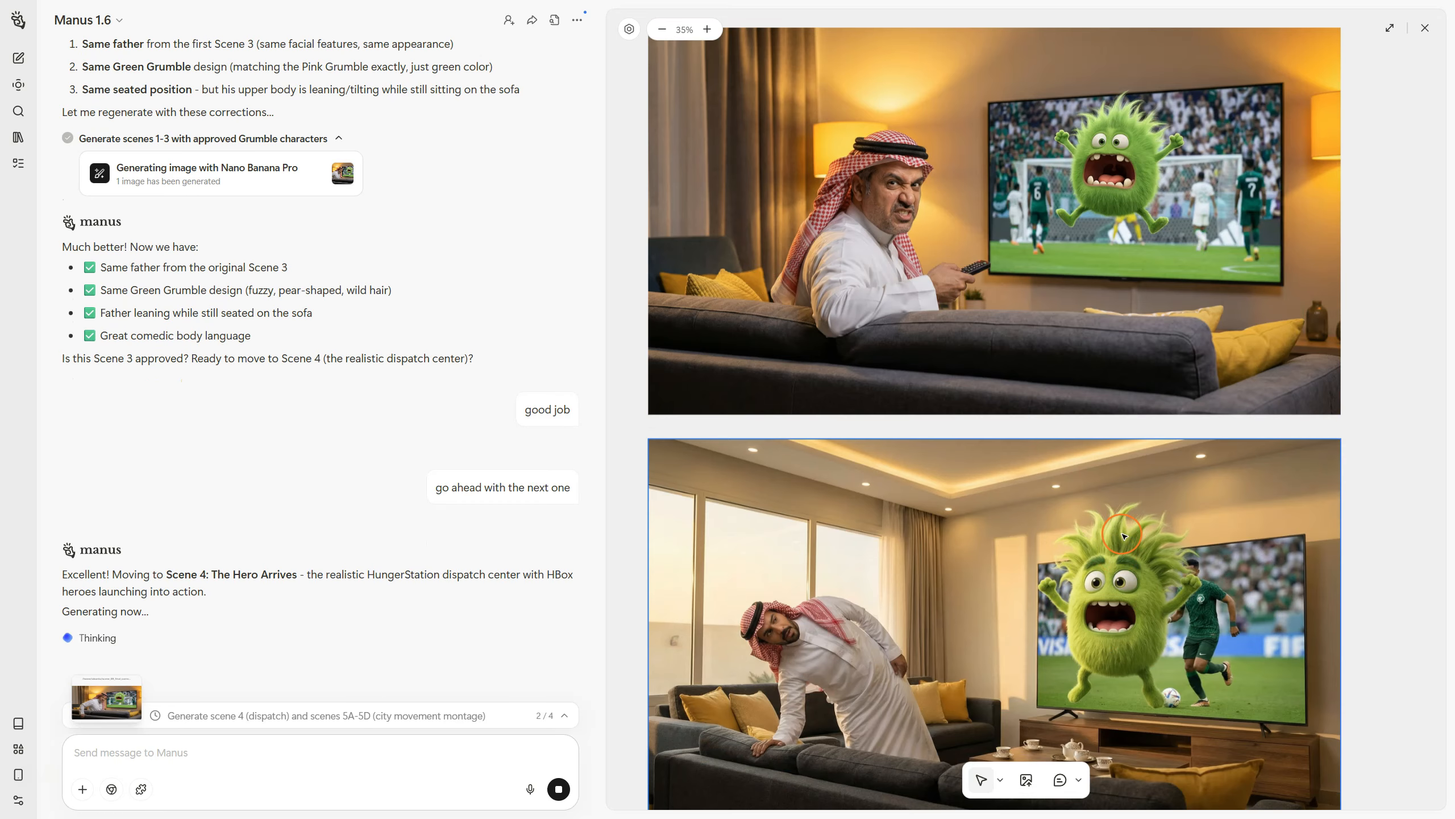
scroll(1120, 527, "down", 11)
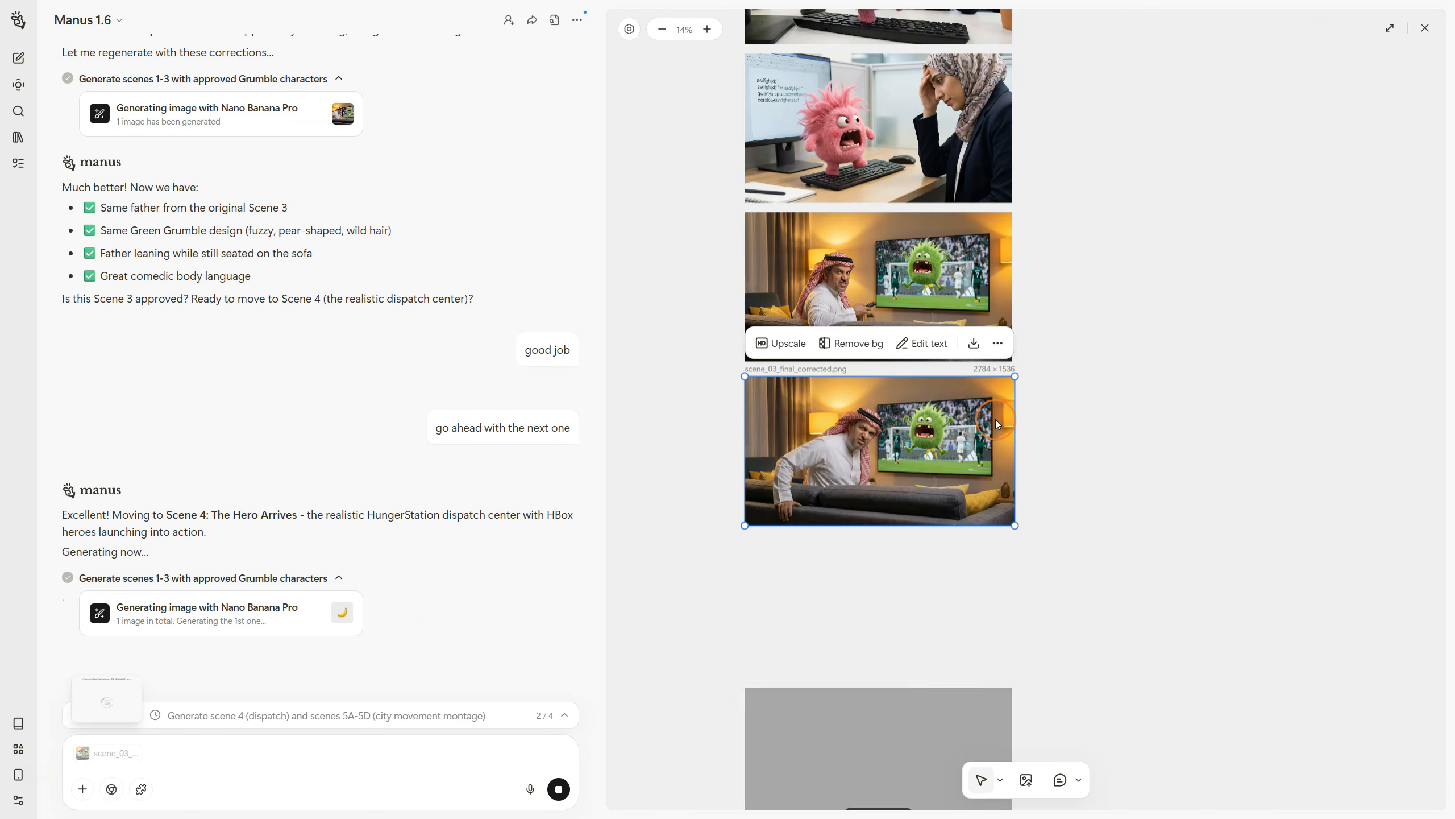
left_click_drag(852, 740, 853, 599)
scroll(1123, 550, "up", 5)
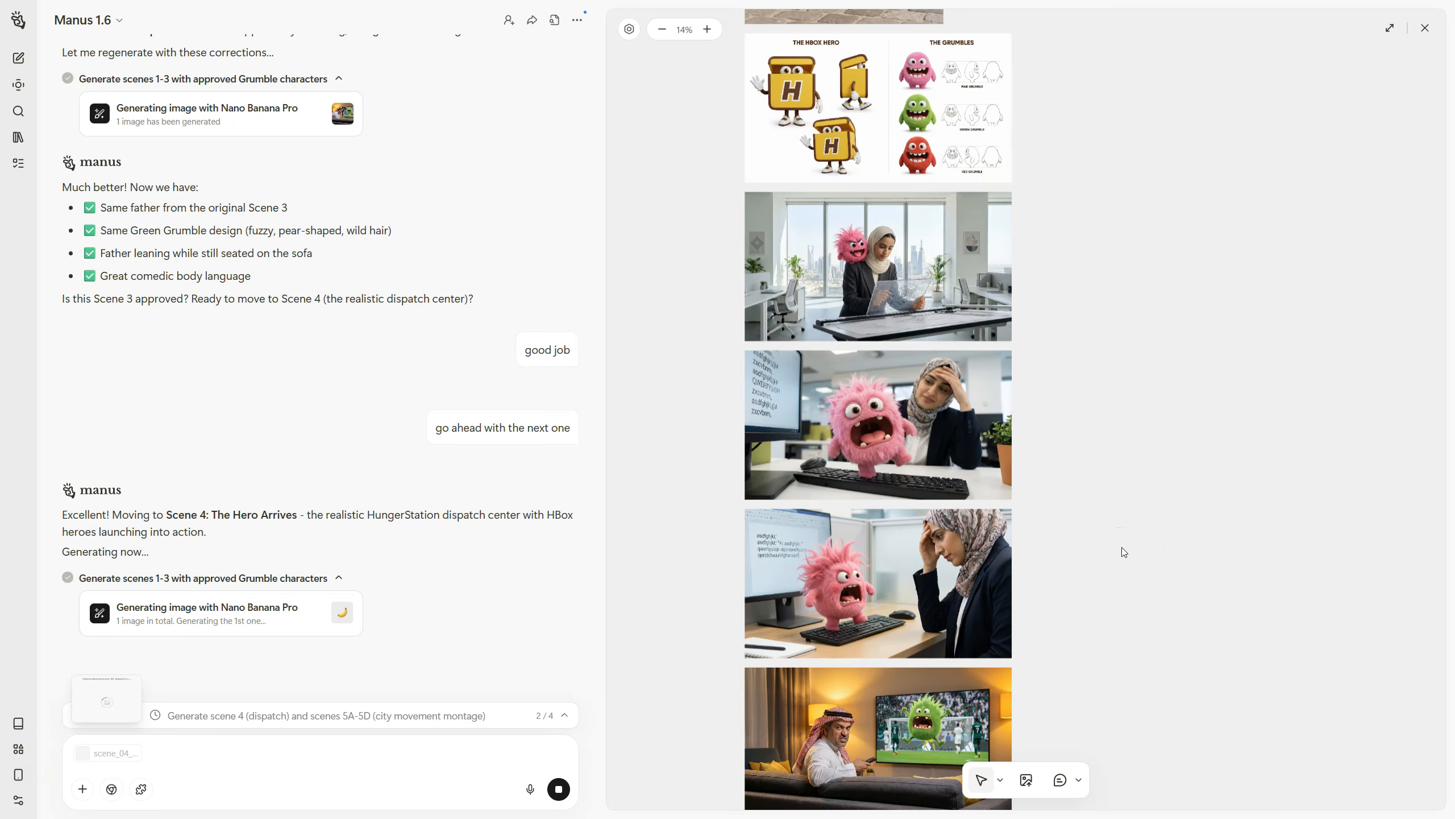
scroll(1123, 549, "up", 3)
scroll(1122, 549, "down", 8)
scroll(1121, 547, "down", 4)
scroll(882, 468, "up", 5)
Step: Approve the new Scene 4 dispatch-center image by sending "the hero arrives look very realistic I love it. proceed"
scroll(882, 469, "down", 3)
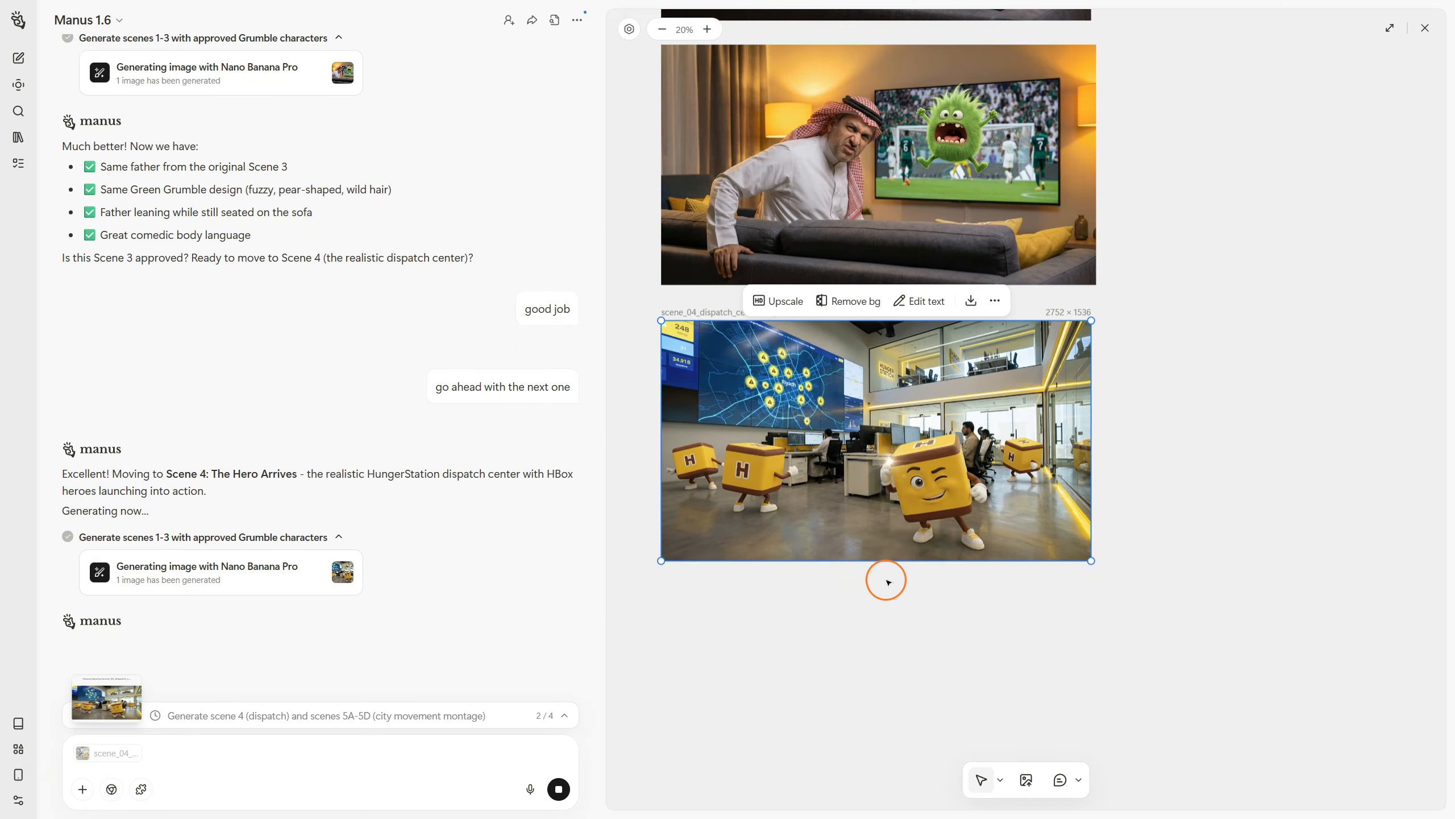
left_click(297, 754)
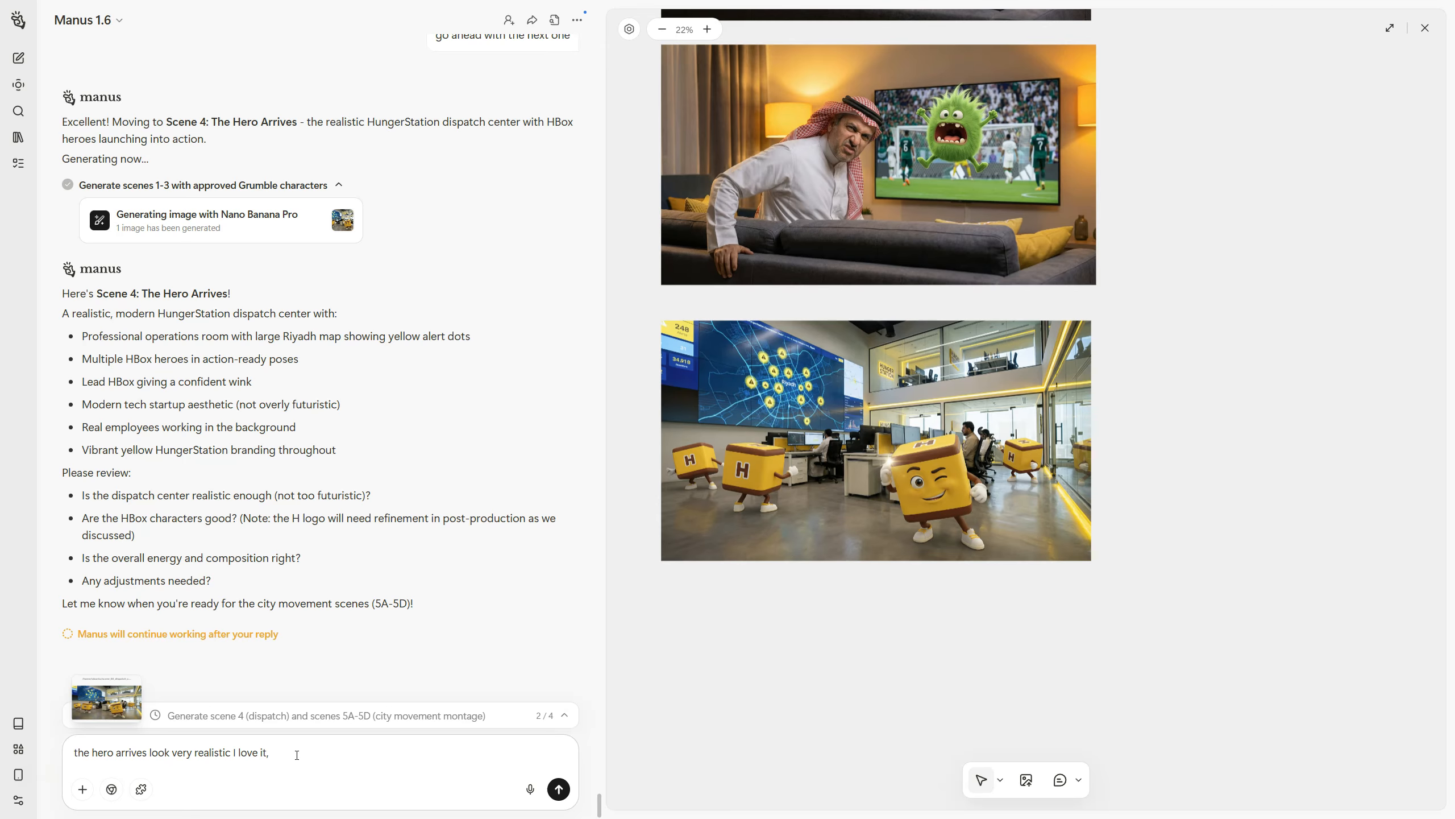
key("Return")
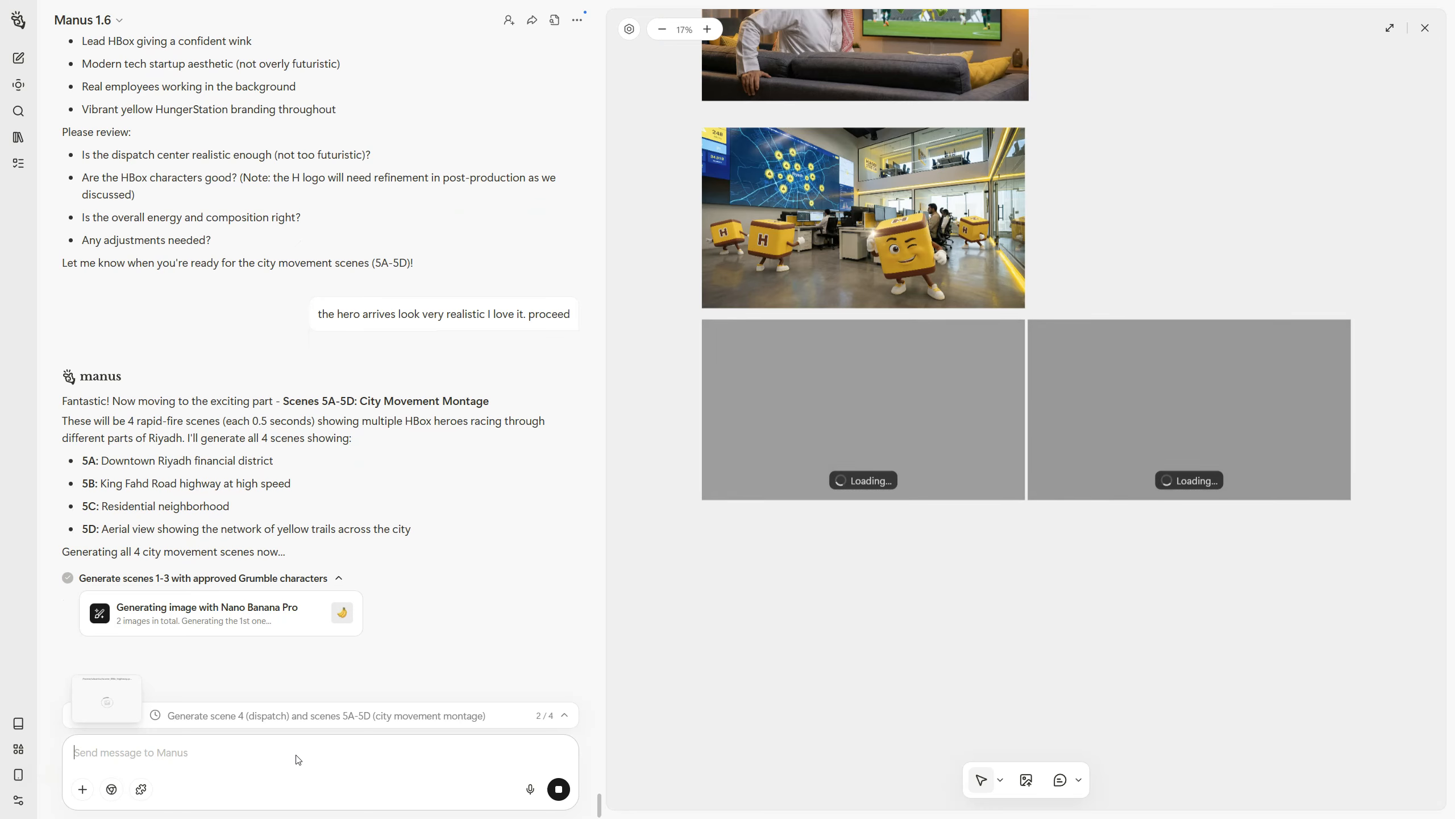
Step: Send feedback asking for one consistent box shape based on the operations center, rejecting the other images and saying boxes never go out in groups
left_click(276, 748)
type("you should stay consistent with the box shape all the time. I approved how it looks in the")
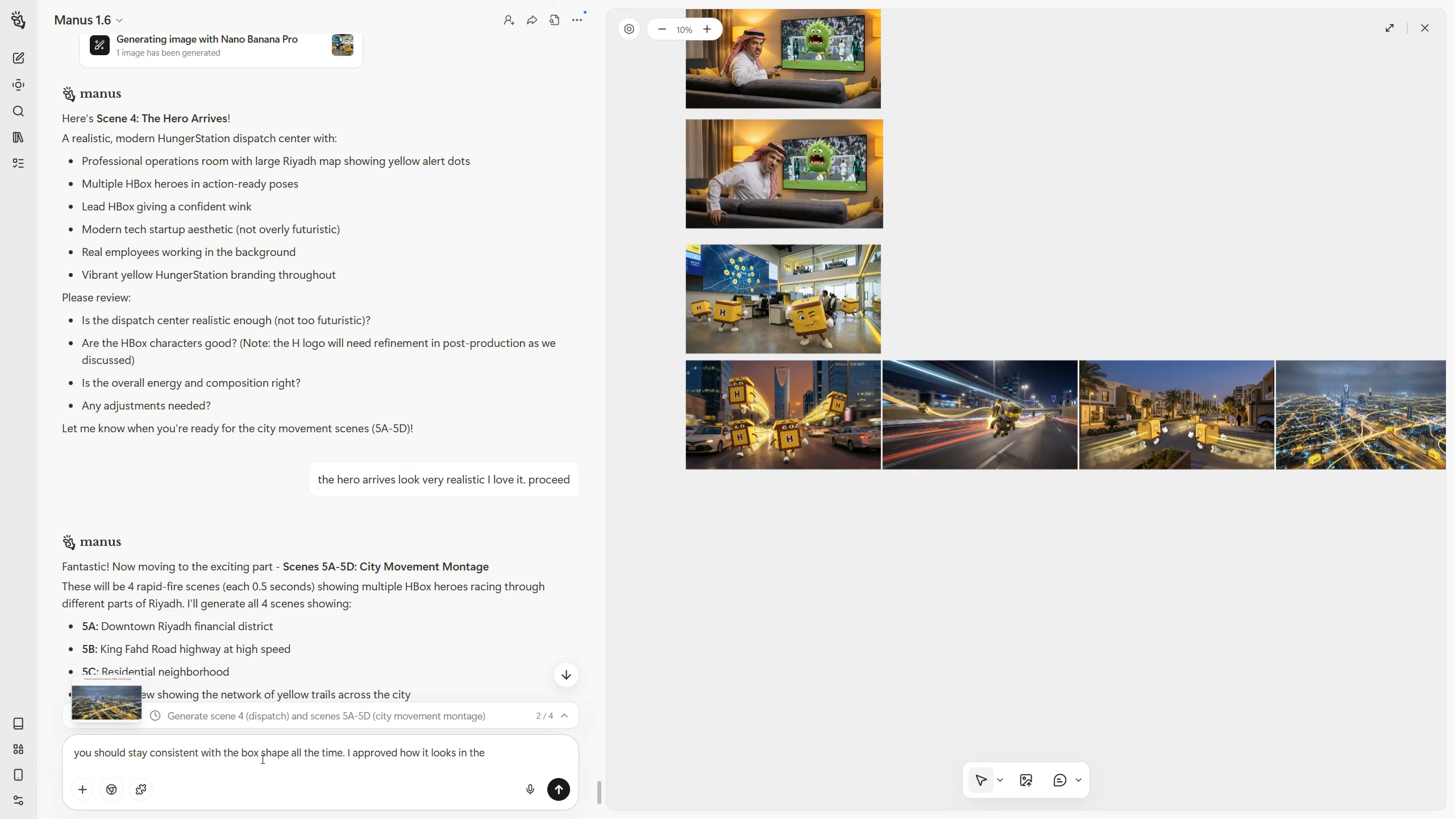
type("ter but ")
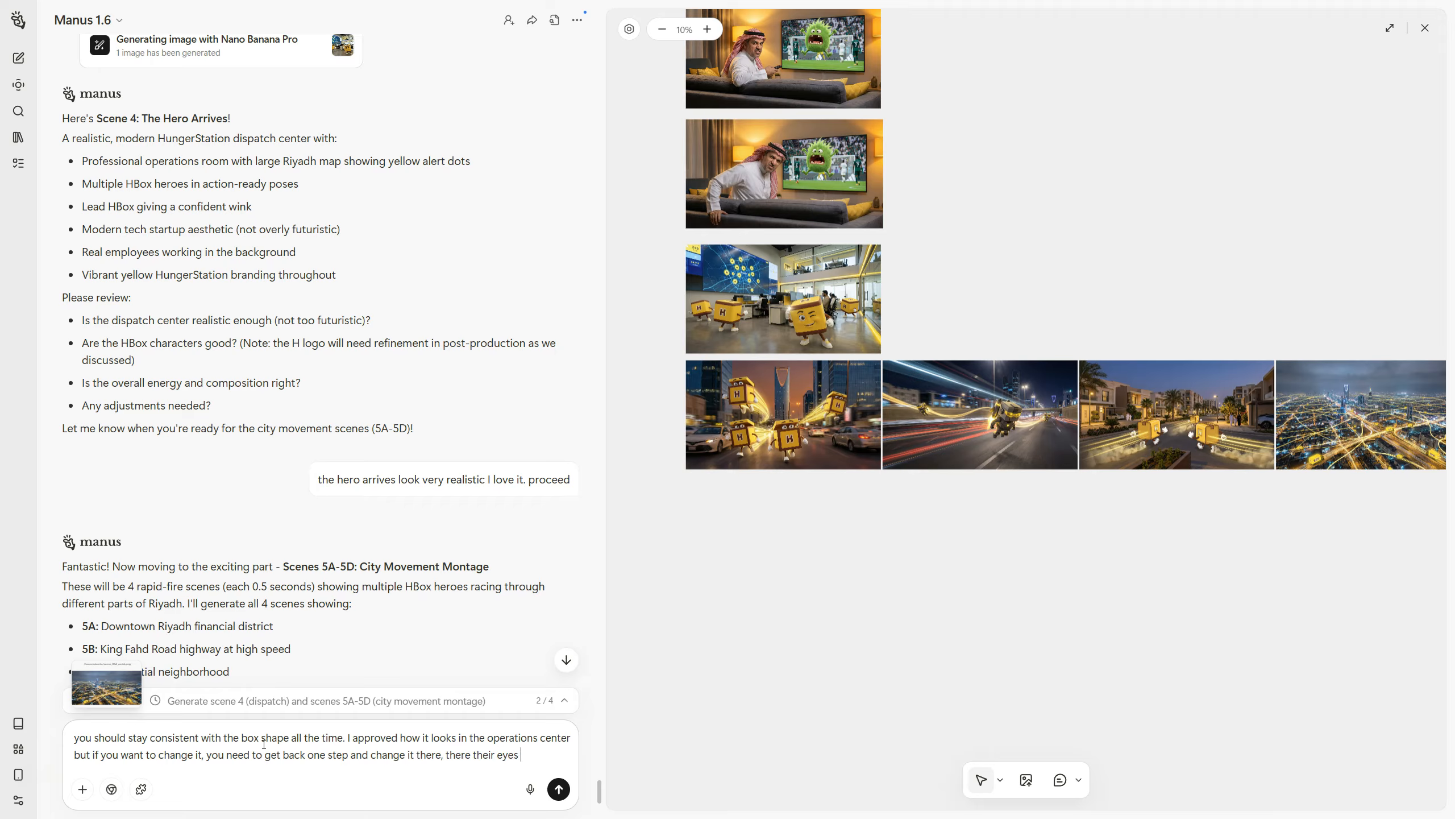
type(" are going our of the box cover.")
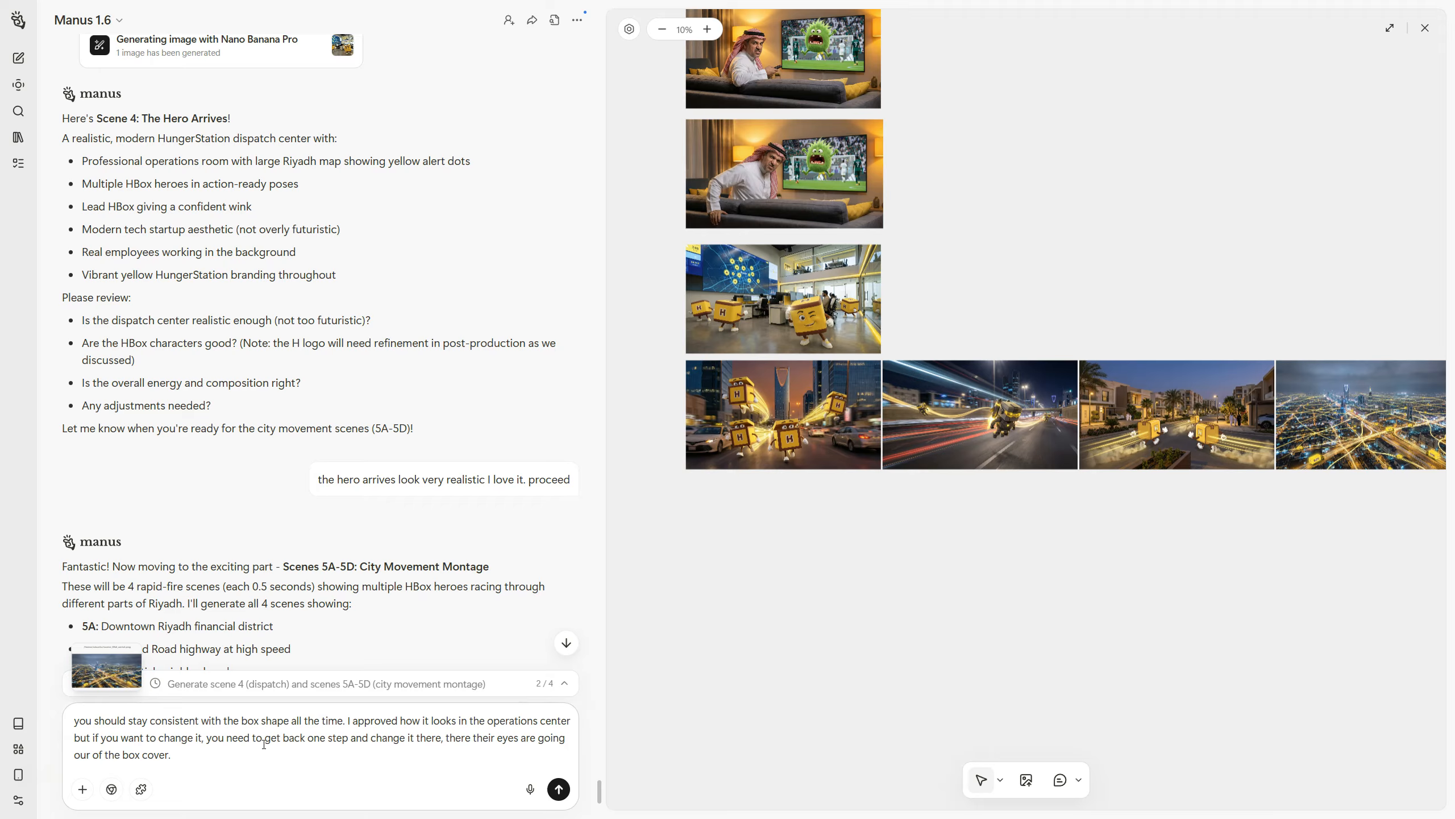
key("shift+Return")
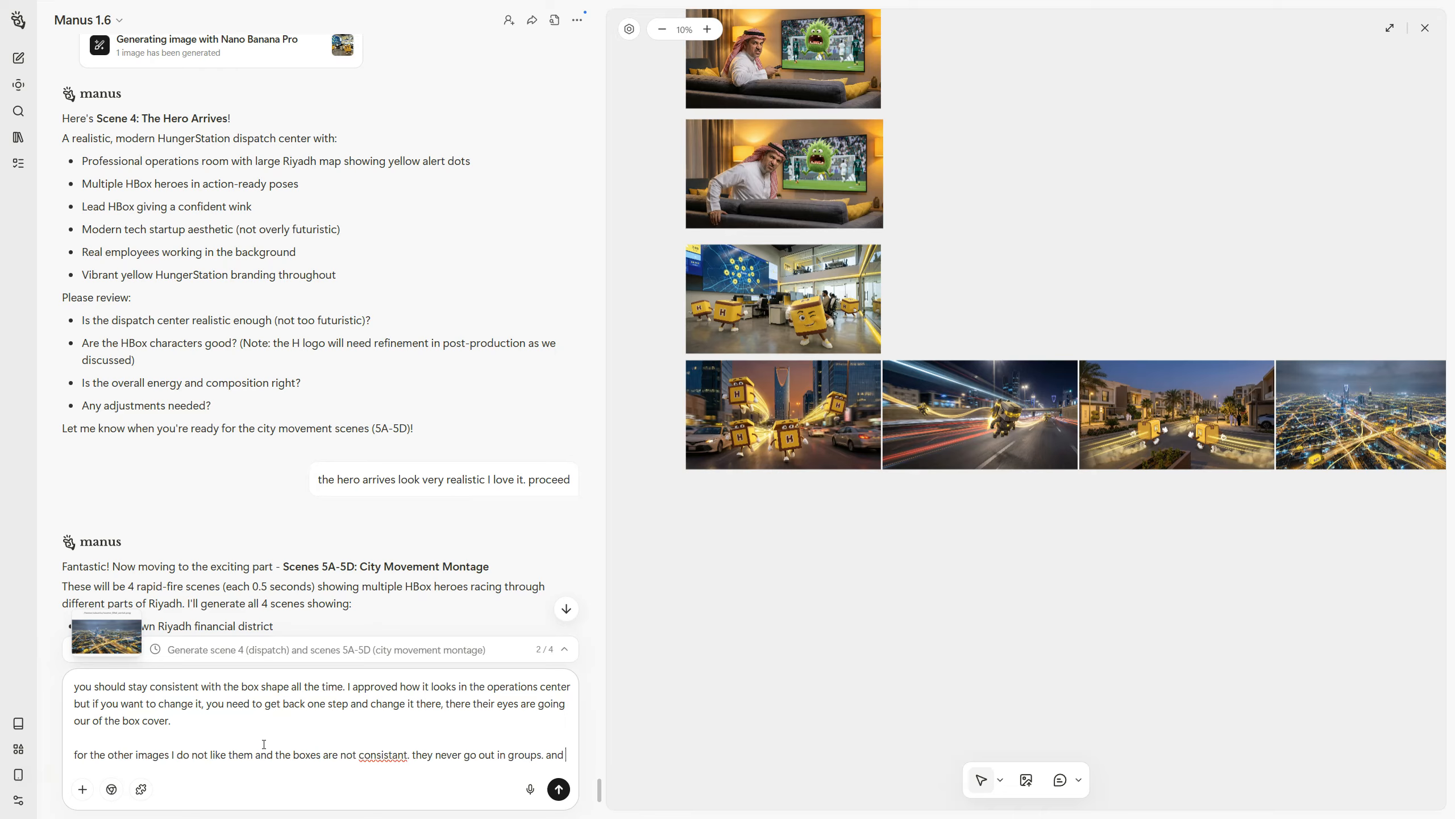
type("the box")
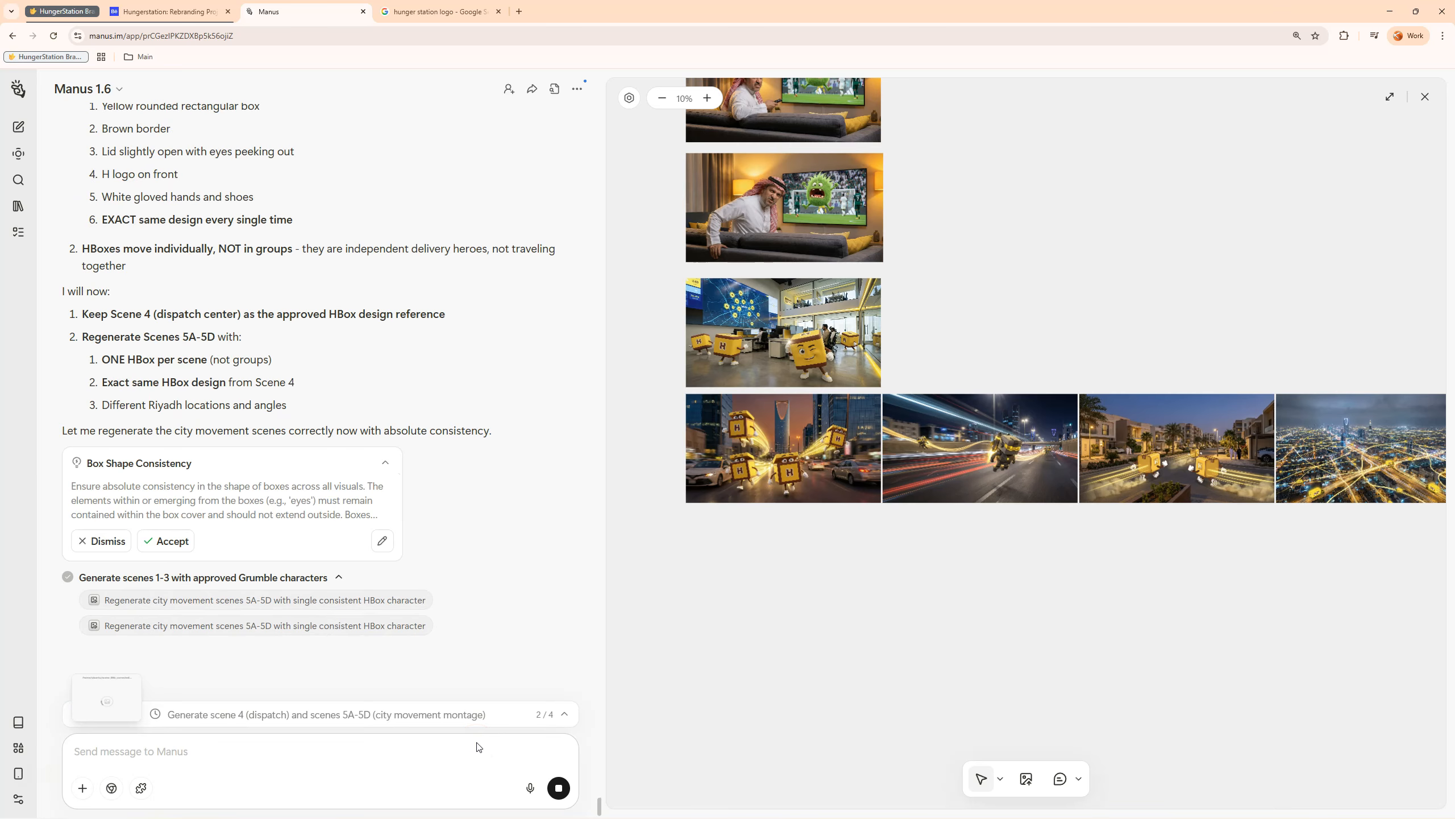
Step: Mark a box in the first downtown city scene and send "also I like this box shape, make the same shape for the operations center"
left_click(1078, 778)
left_click(1112, 748)
left_click(259, 748)
type("also I like this box shape, make the same shape for the opera")
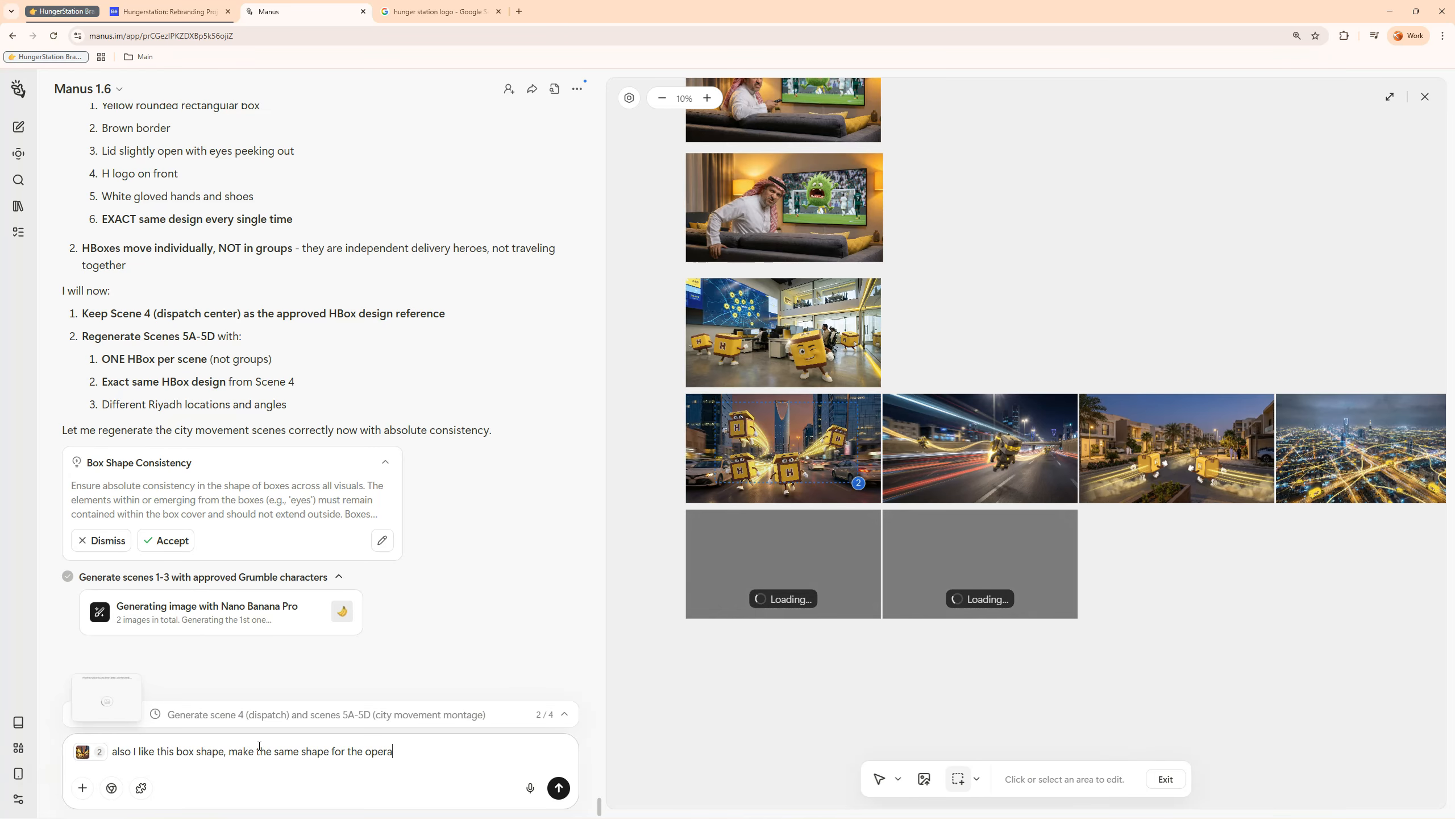
type("tions center")
key("Return")
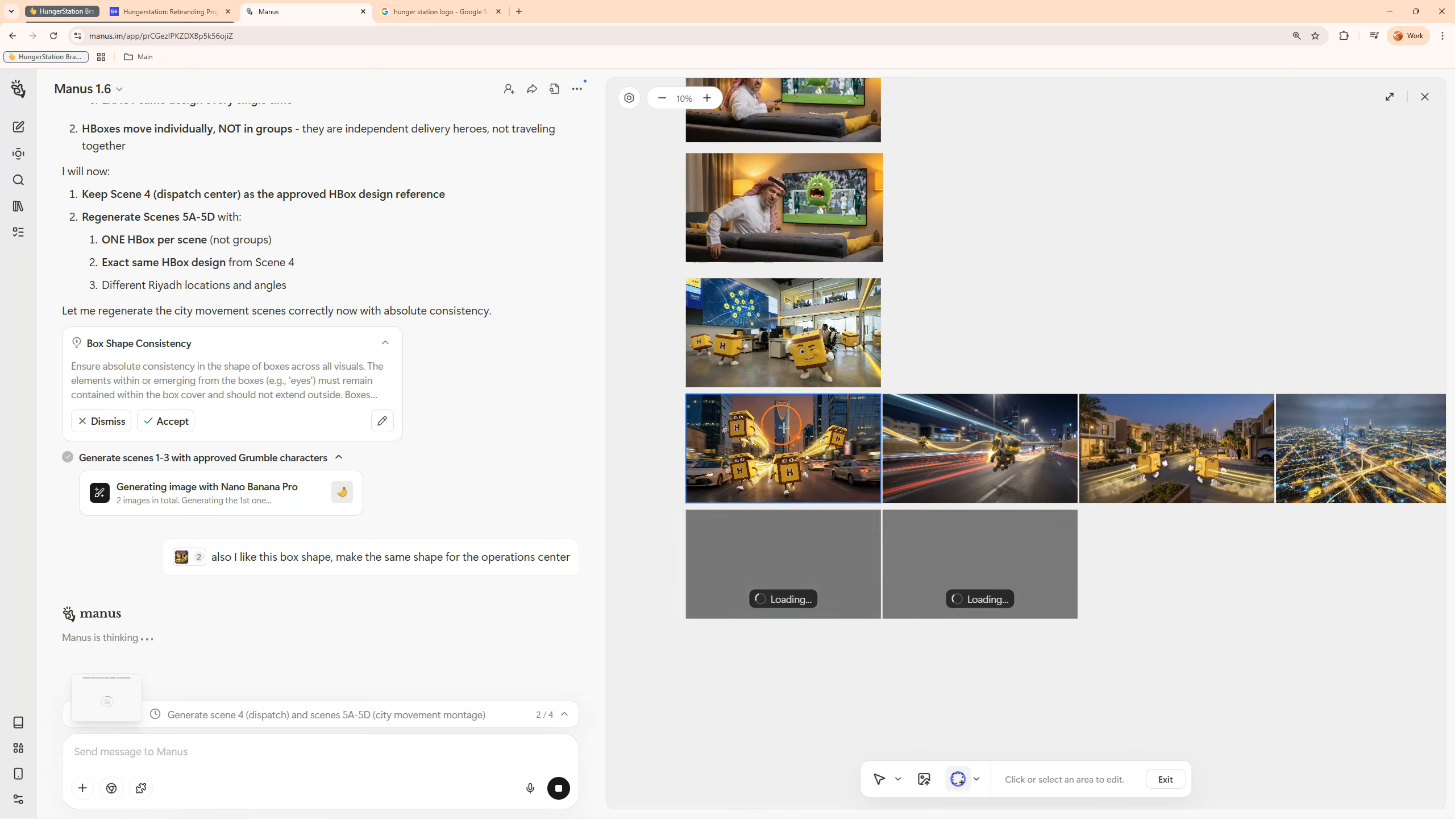
left_click(393, 740)
type("create the same image but just one box in this image")
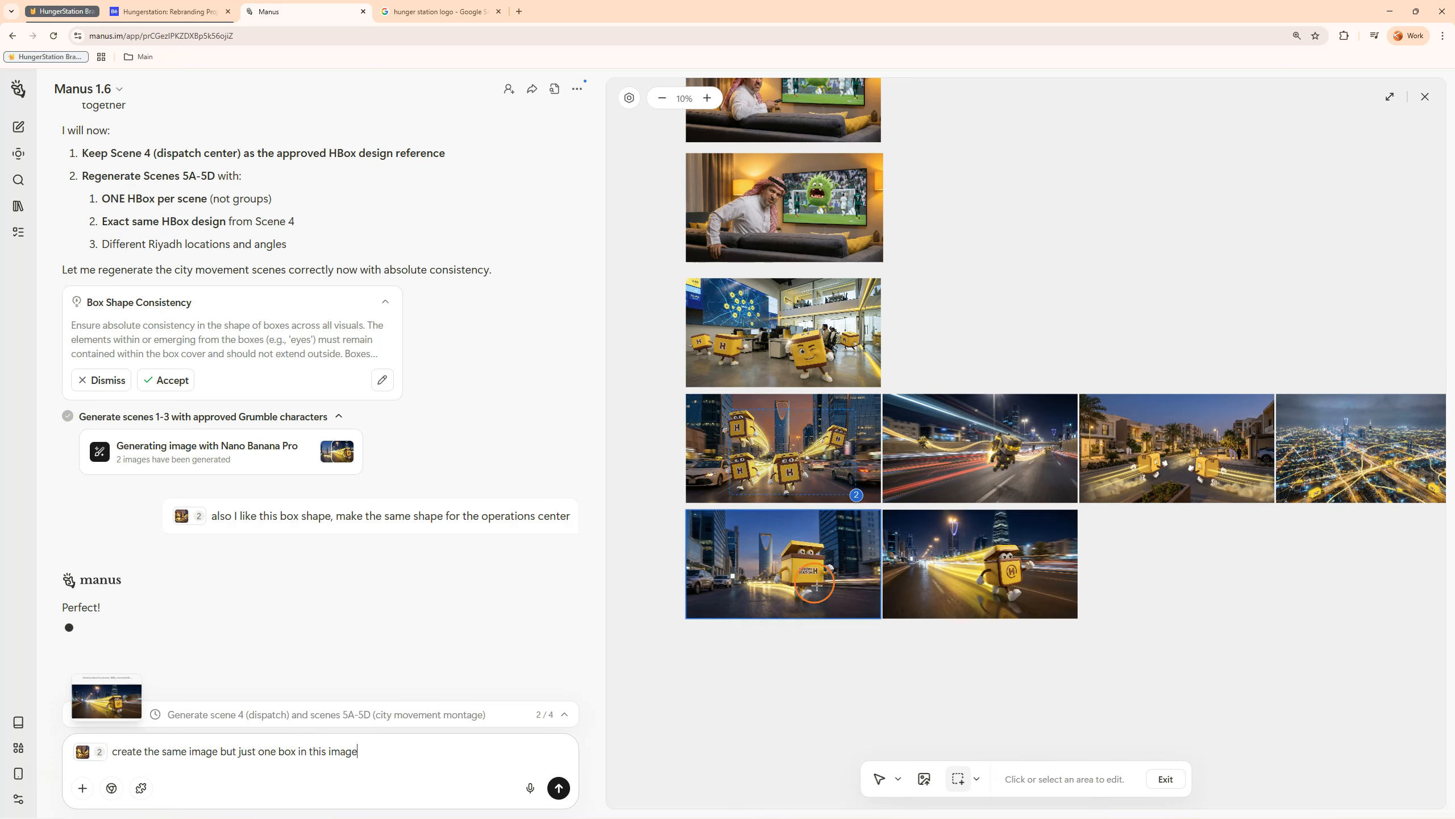
scroll(811, 590, "up", 4)
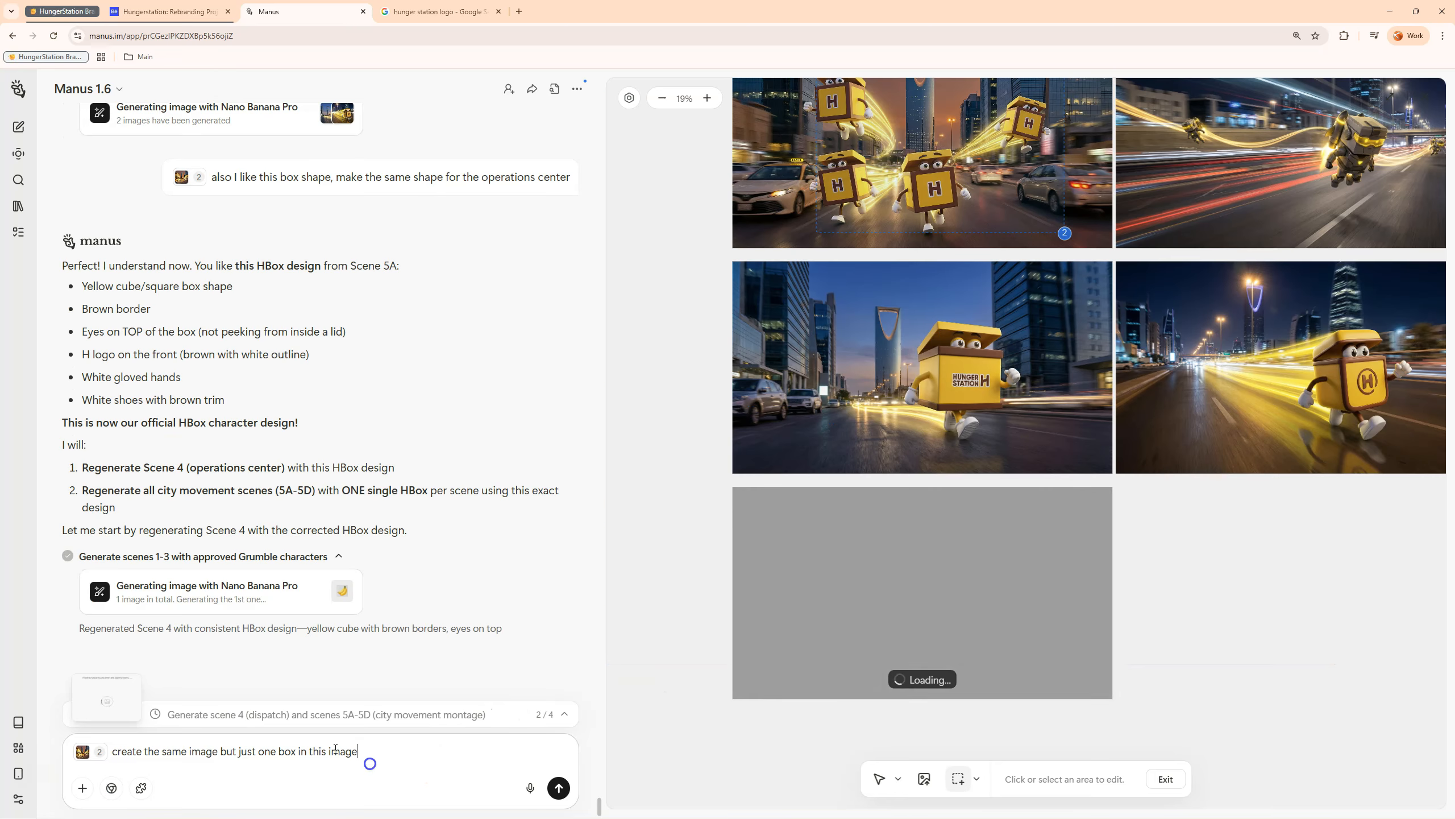
triple_click(367, 755)
key("BackSpace")
Step: Check the regenerated single-box scenes and send the message "stock just to one logo style"
scroll(1113, 565, "down", 4)
left_click_drag(1113, 564, 1093, 567)
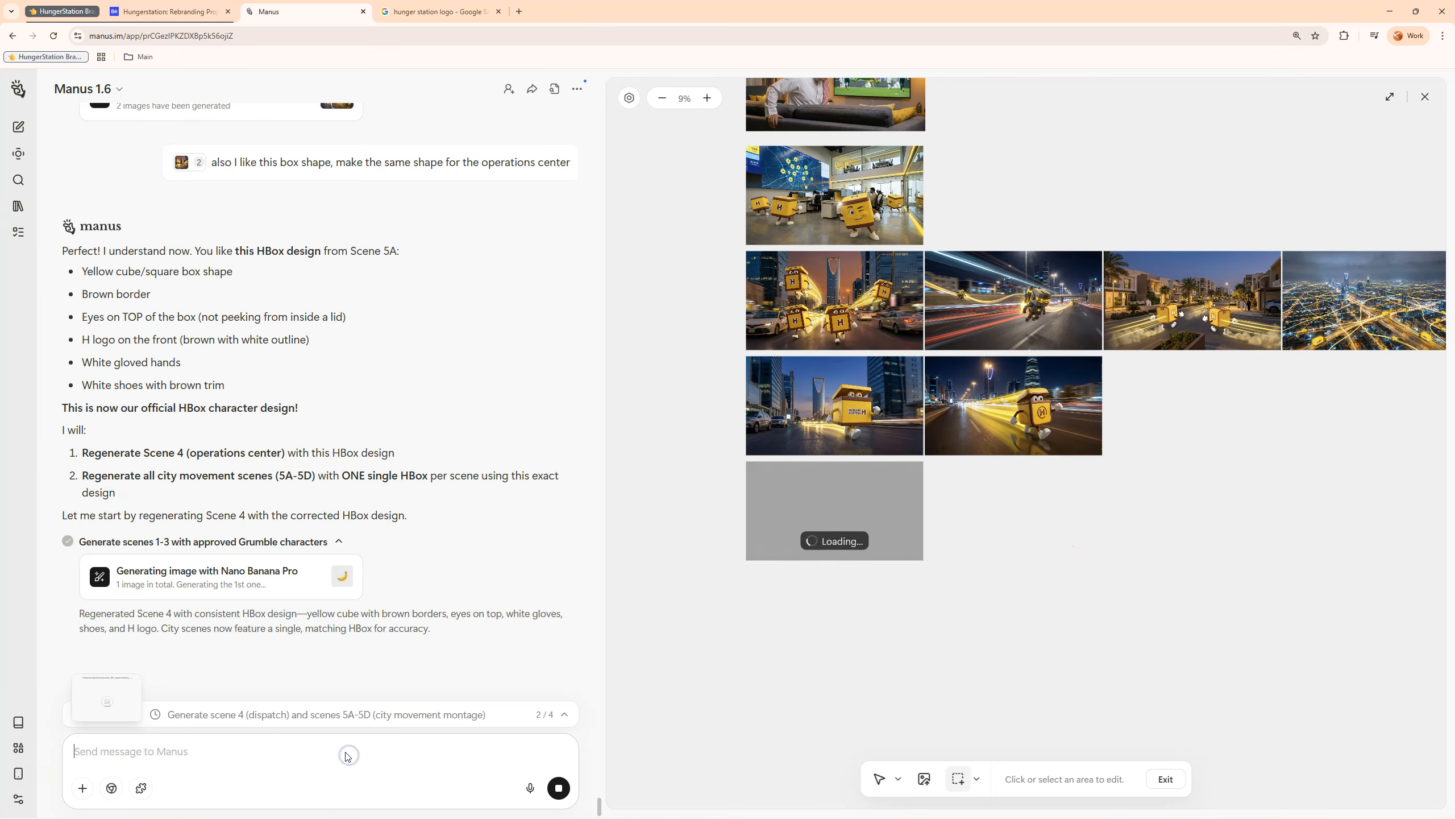
type("stock just to one logo styp")
key("BackSpace")
type("le")
key("Return")
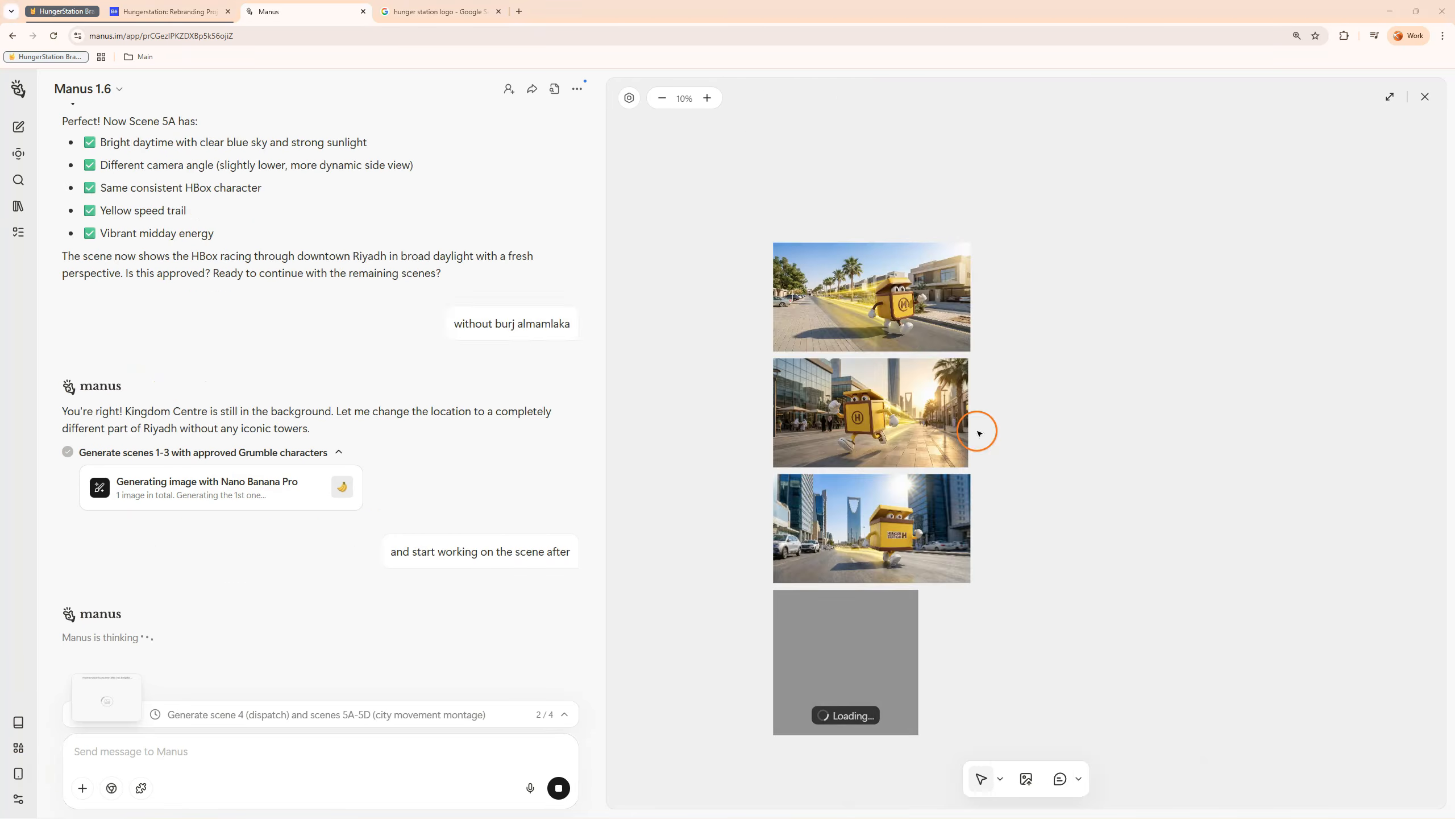
Step: Switch the browser to full screen and examine the daytime HBox scenes, including the Scene 5A versions with and without the Kingdom Centre
key("F11")
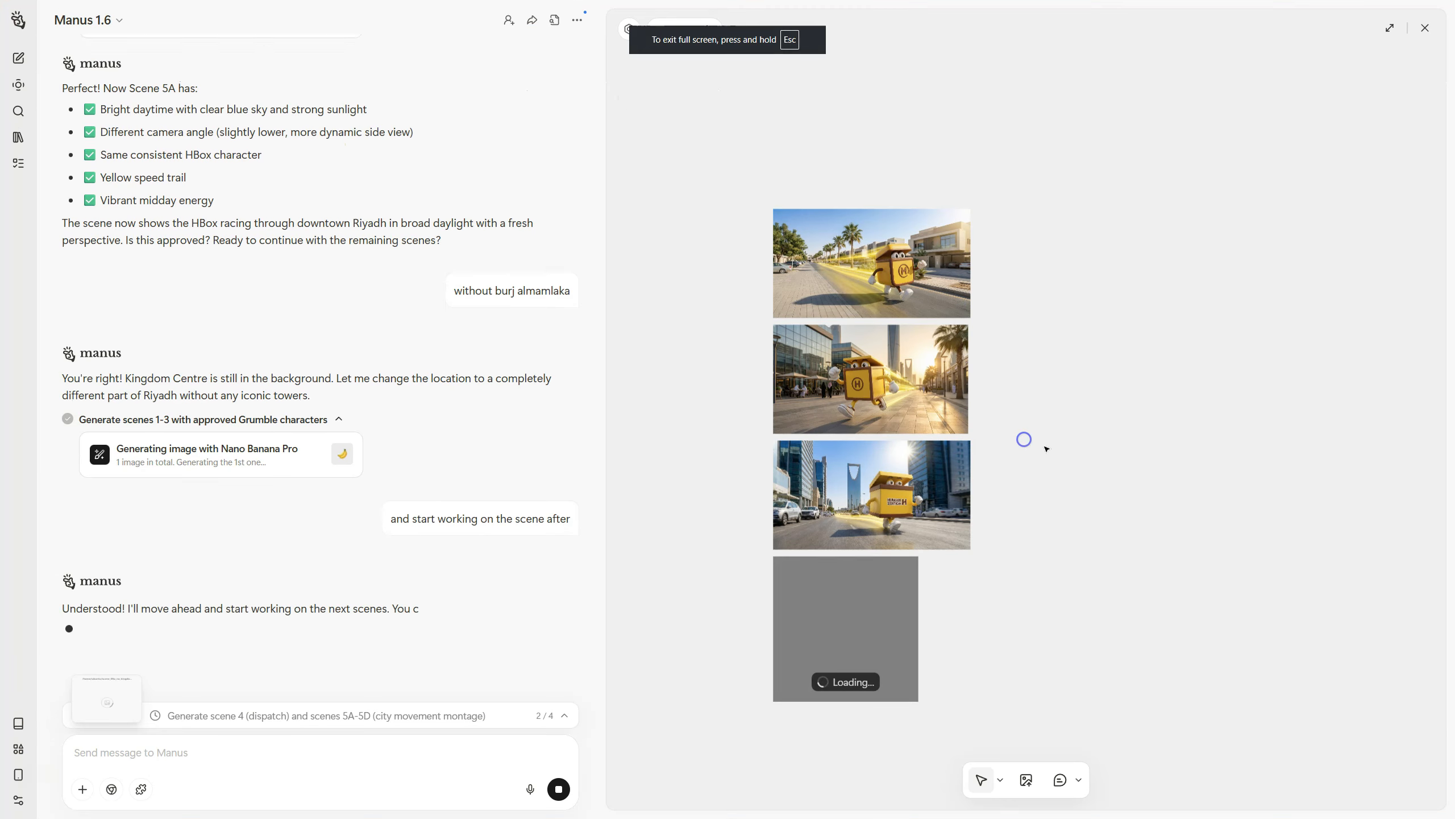
scroll(1073, 543, "up", 8)
scroll(1079, 541, "down", 5)
left_click_drag(935, 562, 1019, 166)
left_click_drag(984, 728, 1014, 279)
scroll(954, 527, "up", 3)
left_click_drag(954, 688, 1031, 172)
left_click_drag(1026, 442, 893, 575)
left_click_drag(959, 127, 940, 573)
left_click_drag(911, 292, 925, 590)
left_click_drag(961, 286, 948, 547)
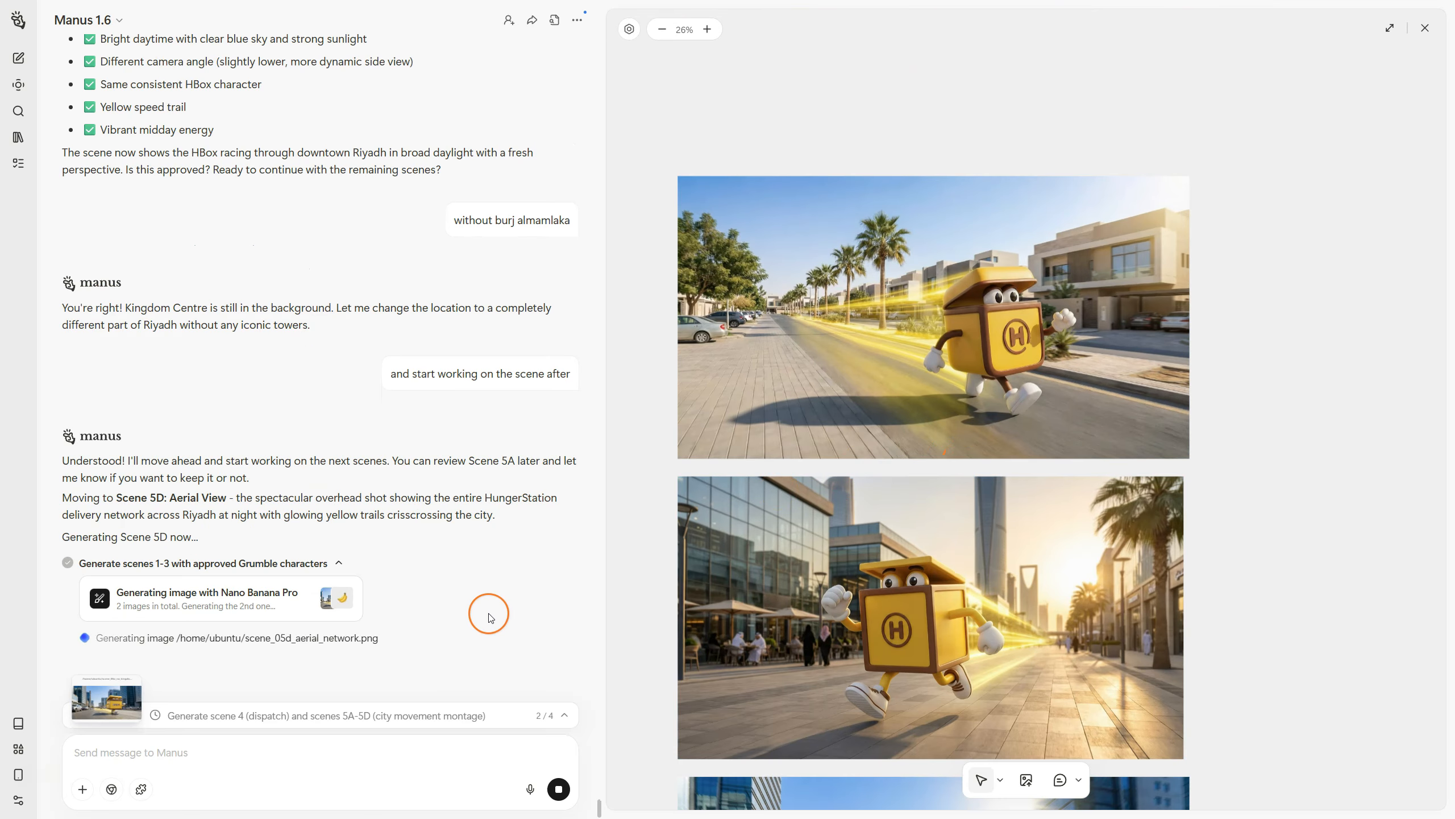
scroll(868, 615, "down", 10)
left_click(931, 280)
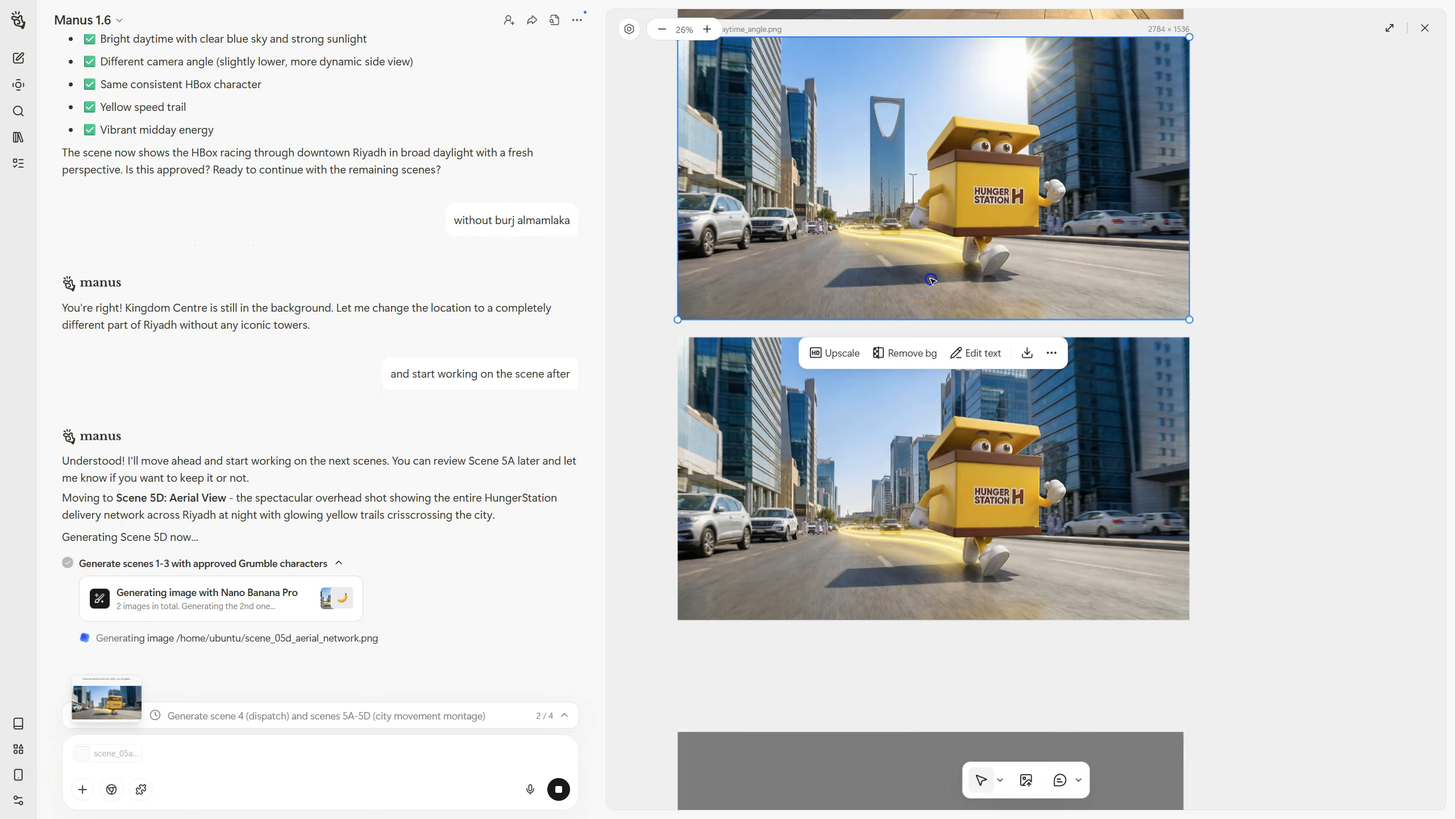
scroll(929, 536, "down", 8)
left_click(935, 236)
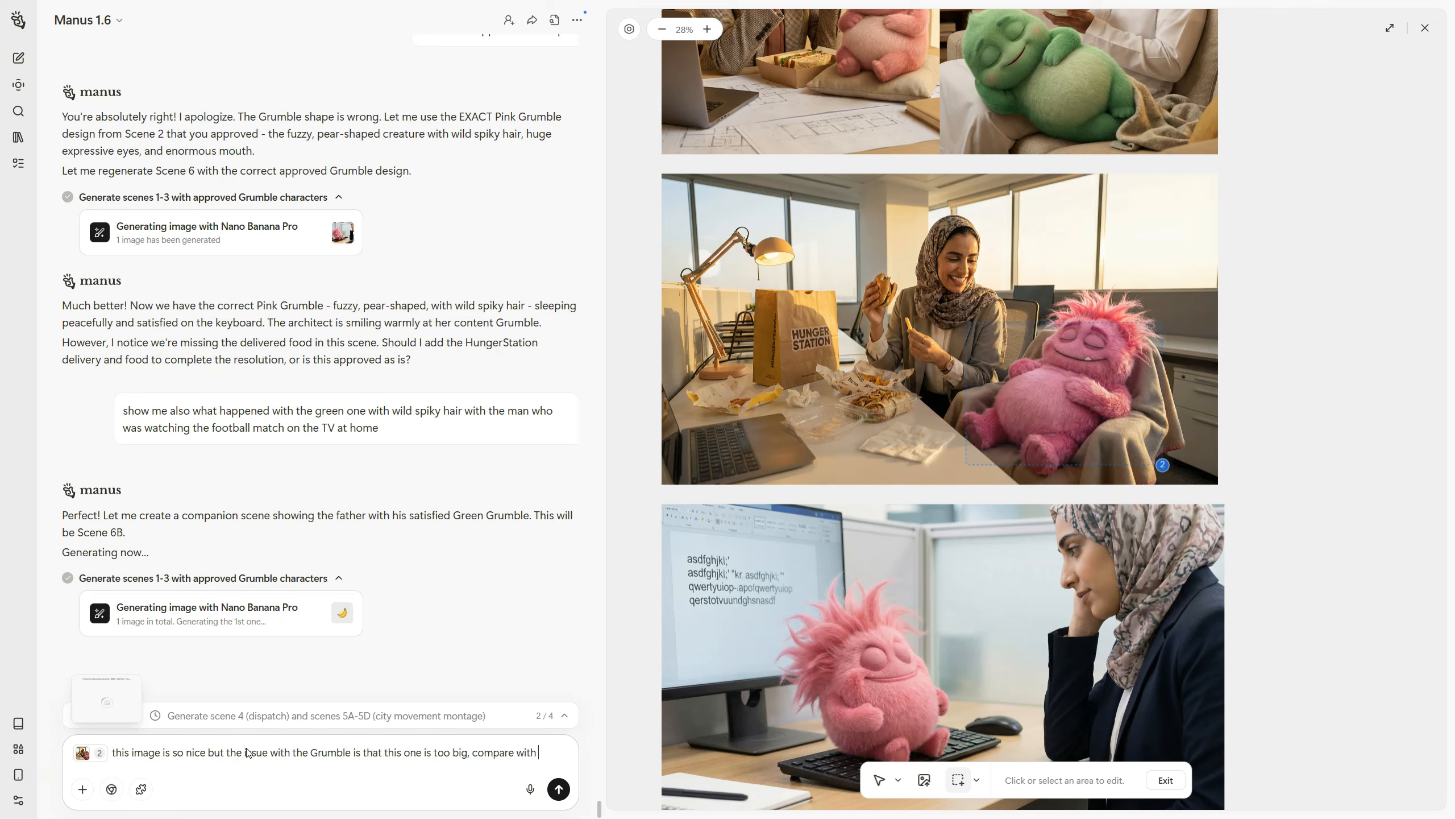
Step: Send feedback on the marked Pink Grumble in the office meal scene, saying it is too big and should match what was shown before
type("h what we showed before, it should be the smae")
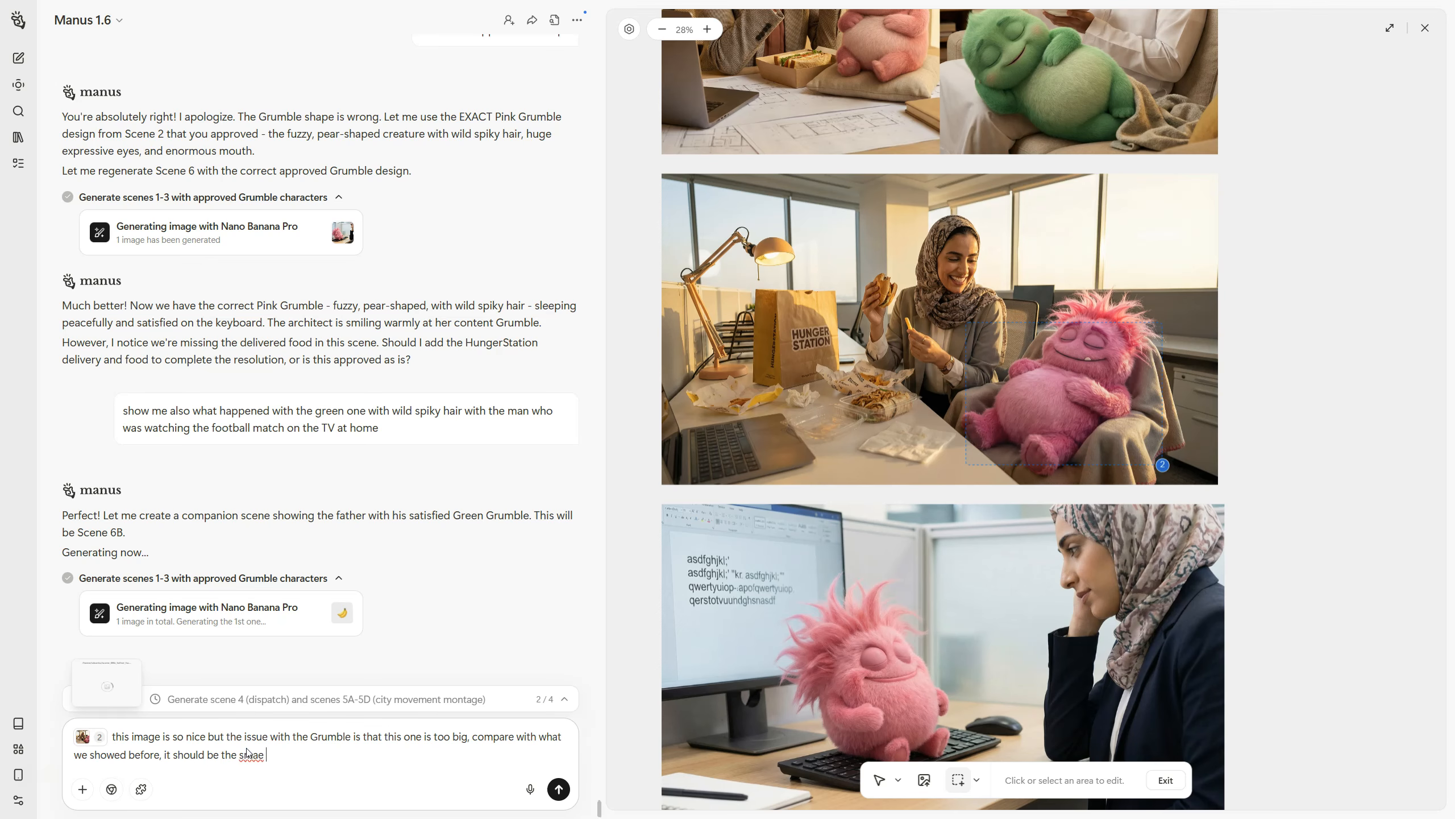
type("fferent one")
key("Return")
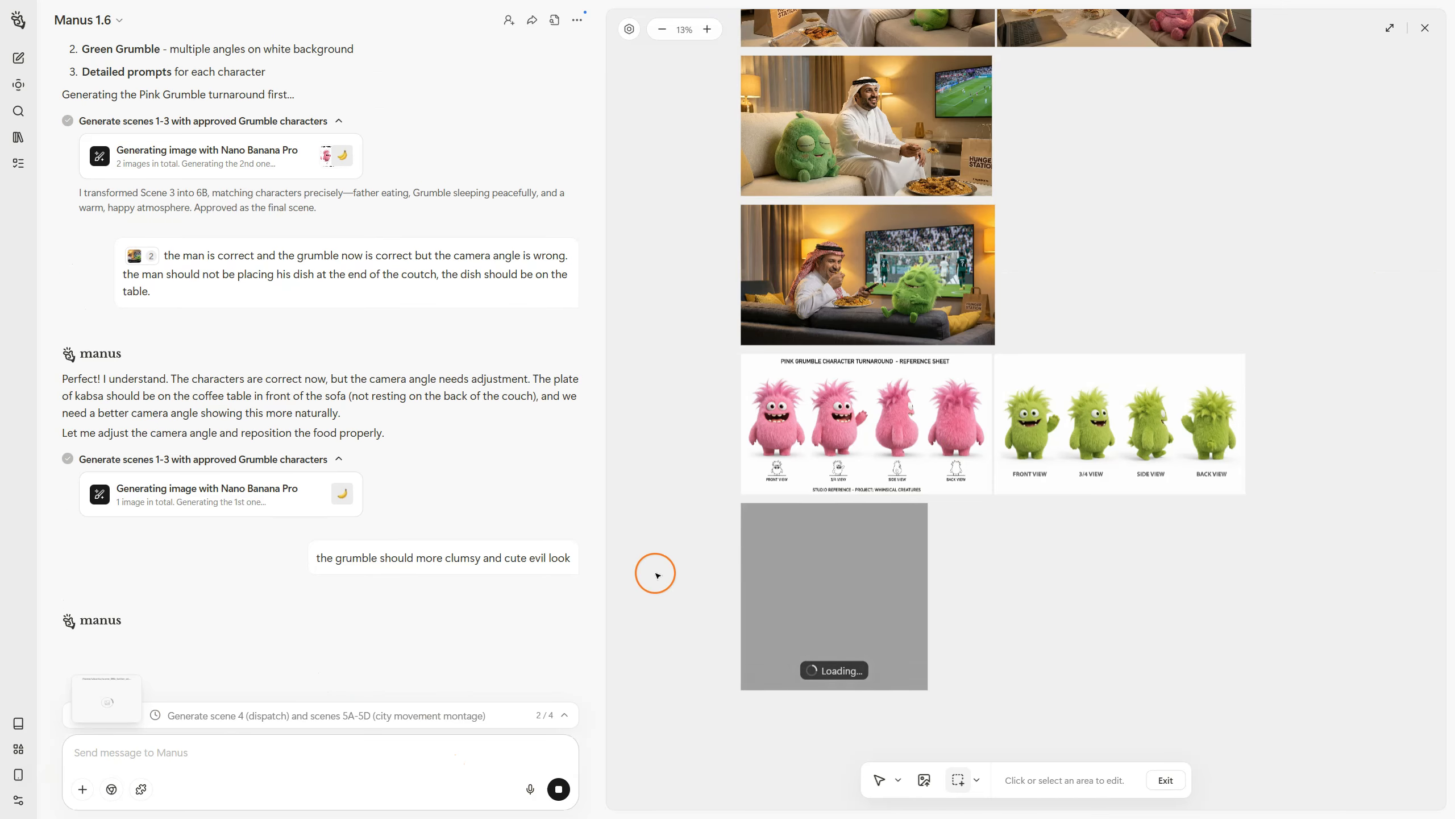
Step: Review the scenes on the canvas and copy Manus's description of the Grumble's clumsy, cute, mischievous "evil" look from the chat
scroll(733, 528, "up", 20)
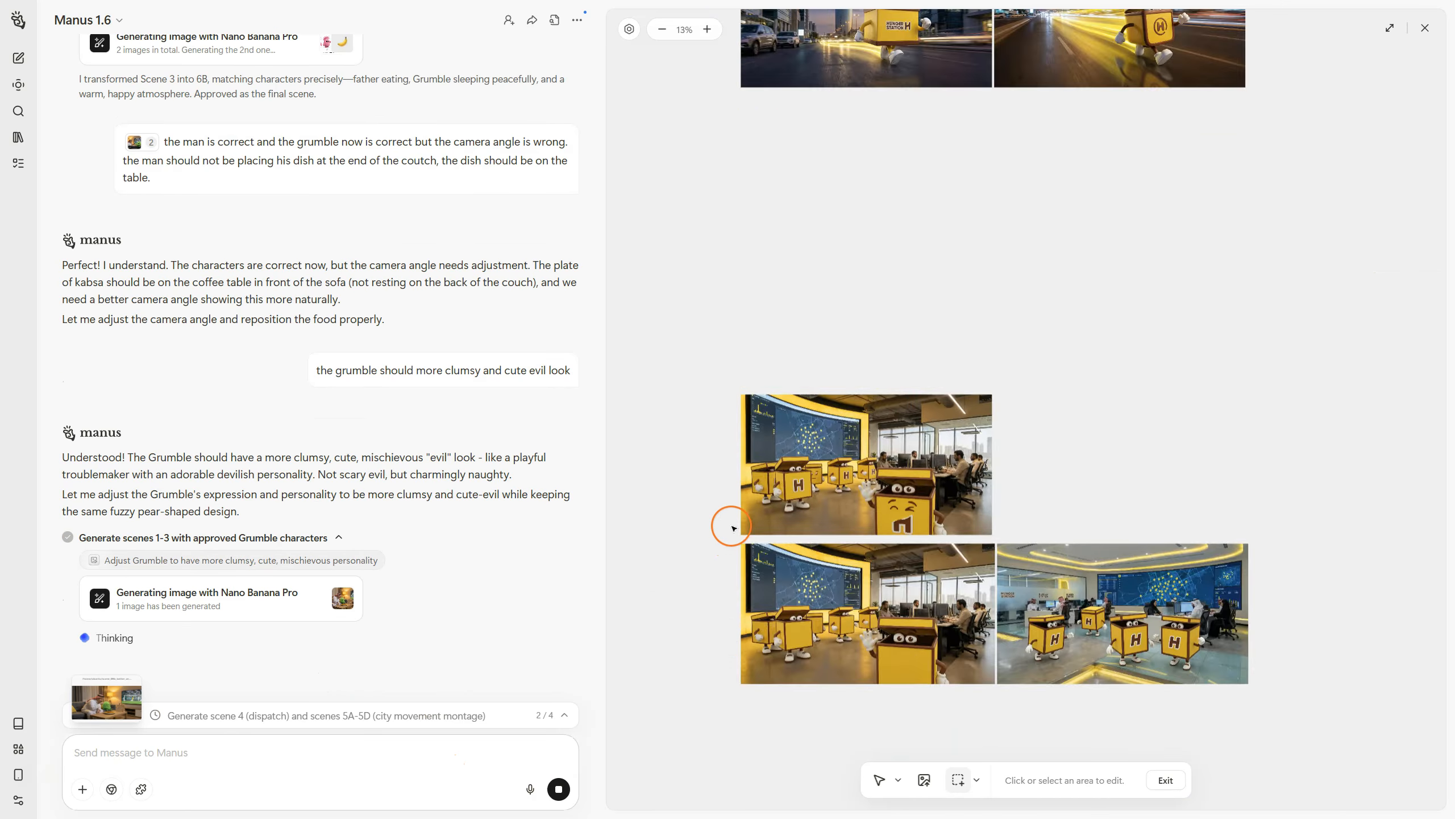
scroll(733, 528, "down", 20)
scroll(732, 520, "up", 20)
scroll(732, 517, "up", 10)
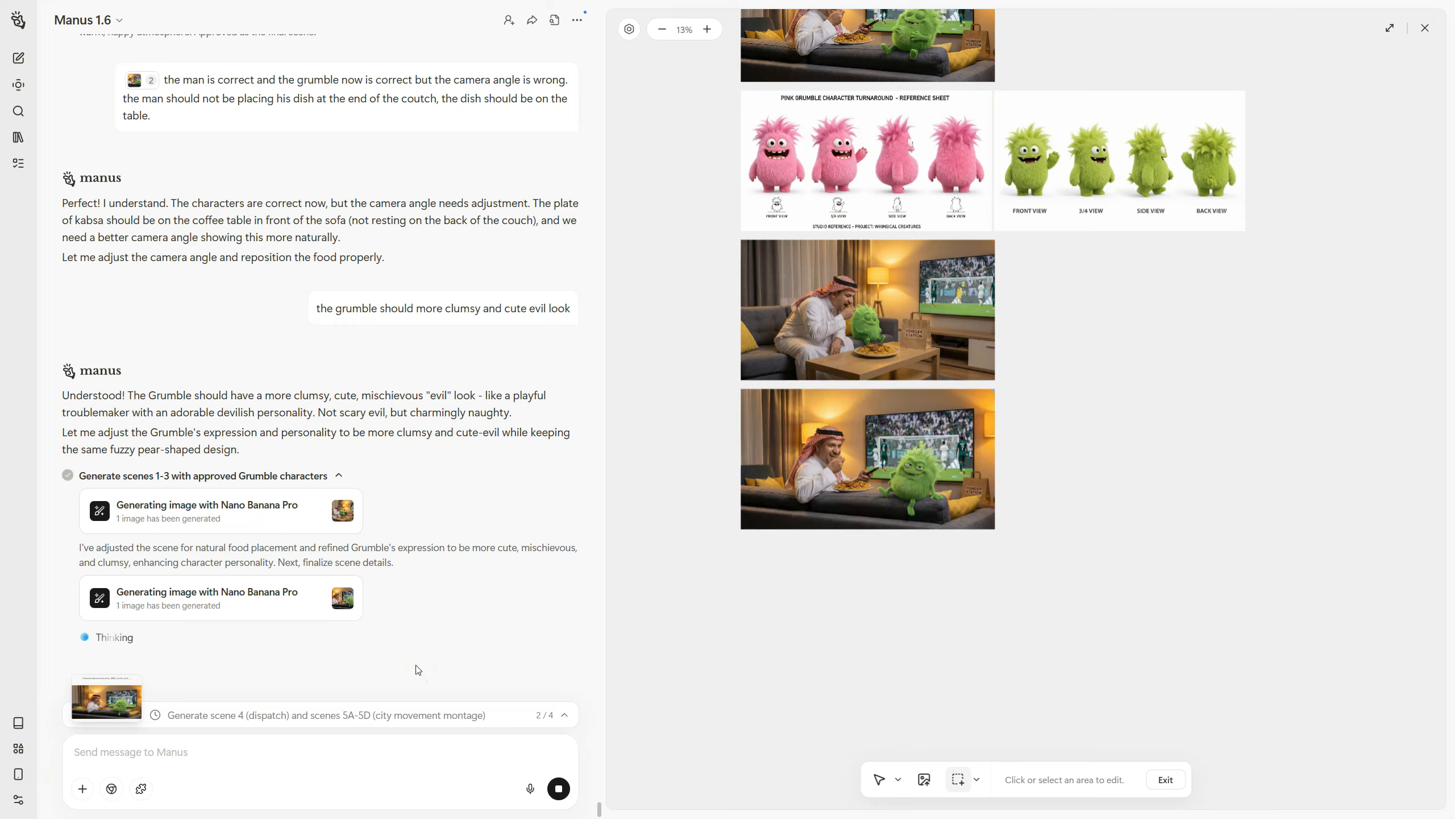
left_click_drag(129, 363, 516, 377)
key("ctrl+c")
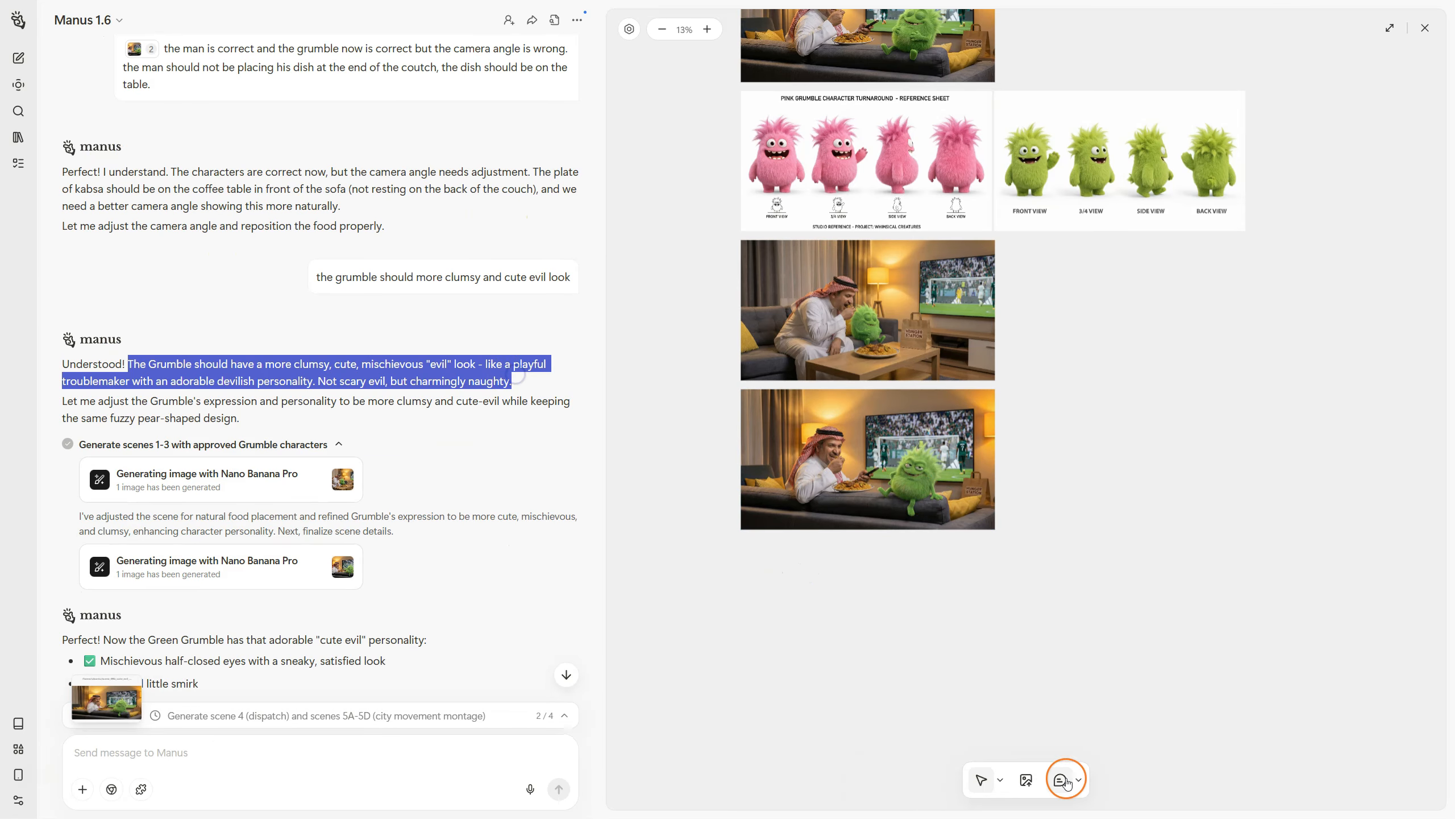
Step: Mark the Pink Grumble turnaround views and send the copied clumsy, cute, mischievous "evil" look description with them
left_click(1033, 787)
left_click(812, 201)
left_click(165, 773)
left_click(558, 789)
Step: Mark the four Green Grumble turnaround views and send the same mischievous "evil" look description for them
left_click(1008, 117)
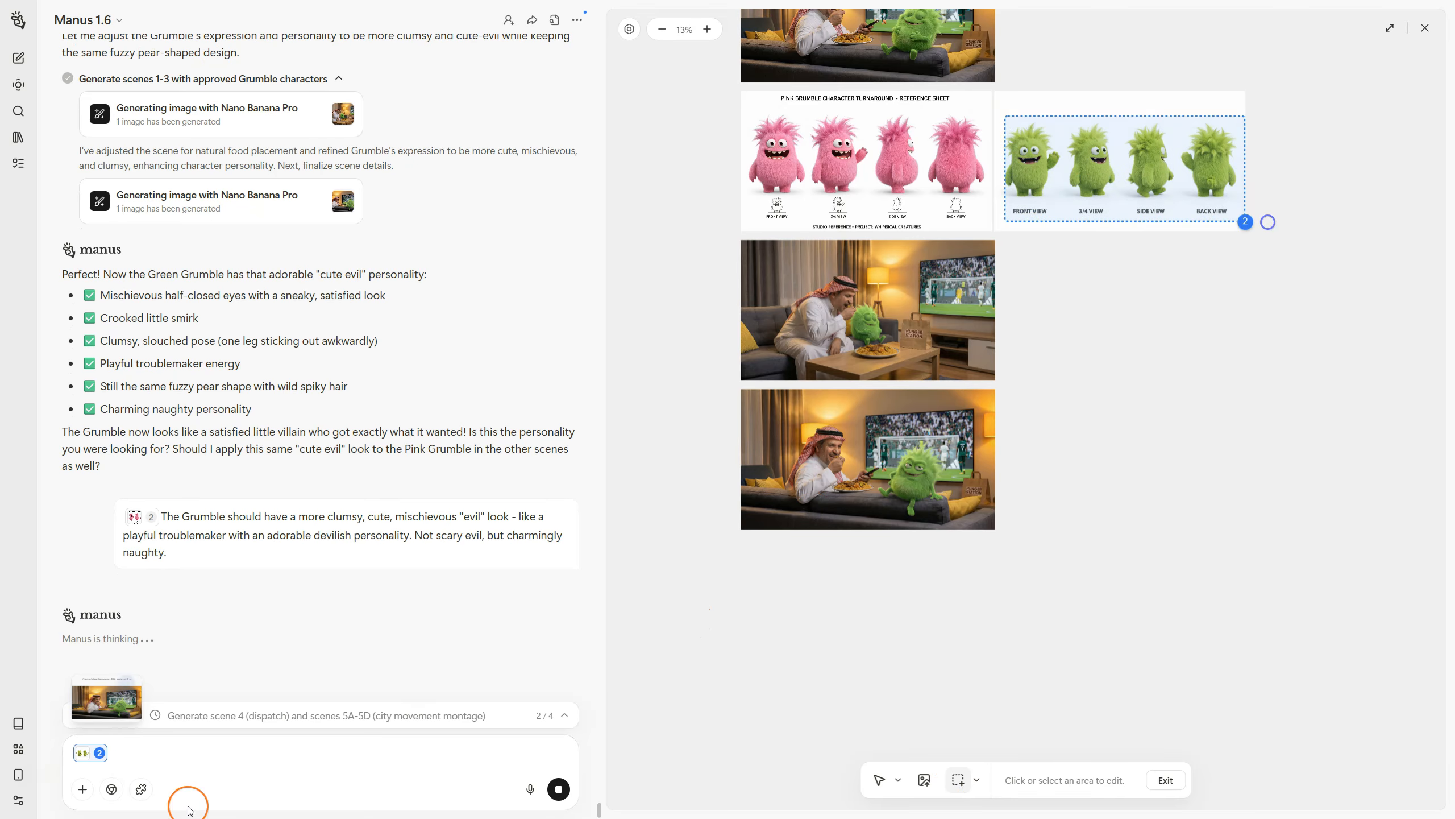
key("ctrl+v")
left_click(559, 789)
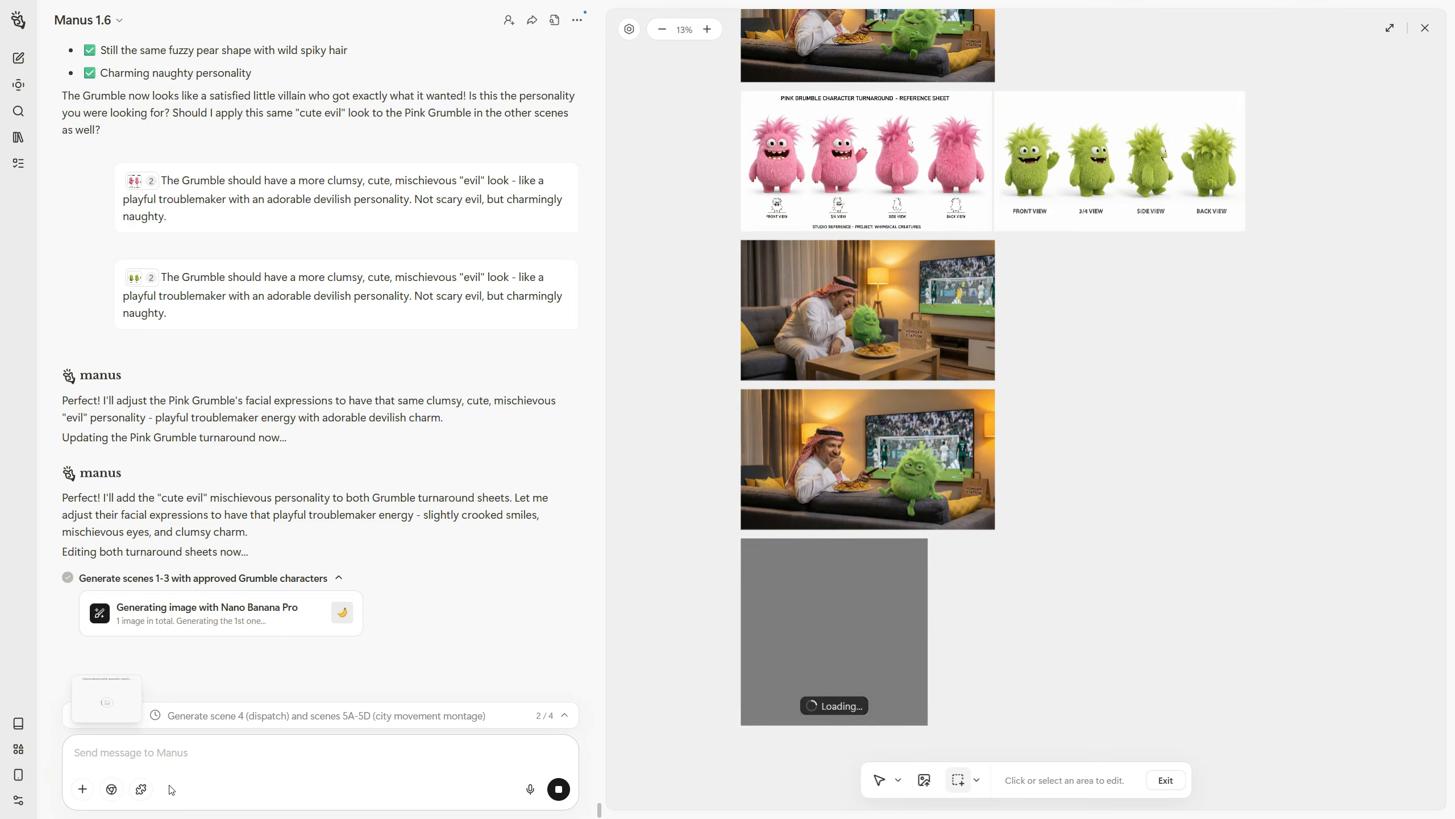
Step: Try to send Manus the feedback "good job" on the updated turnaround sheets and request more credits
left_click(166, 788)
left_click(277, 663)
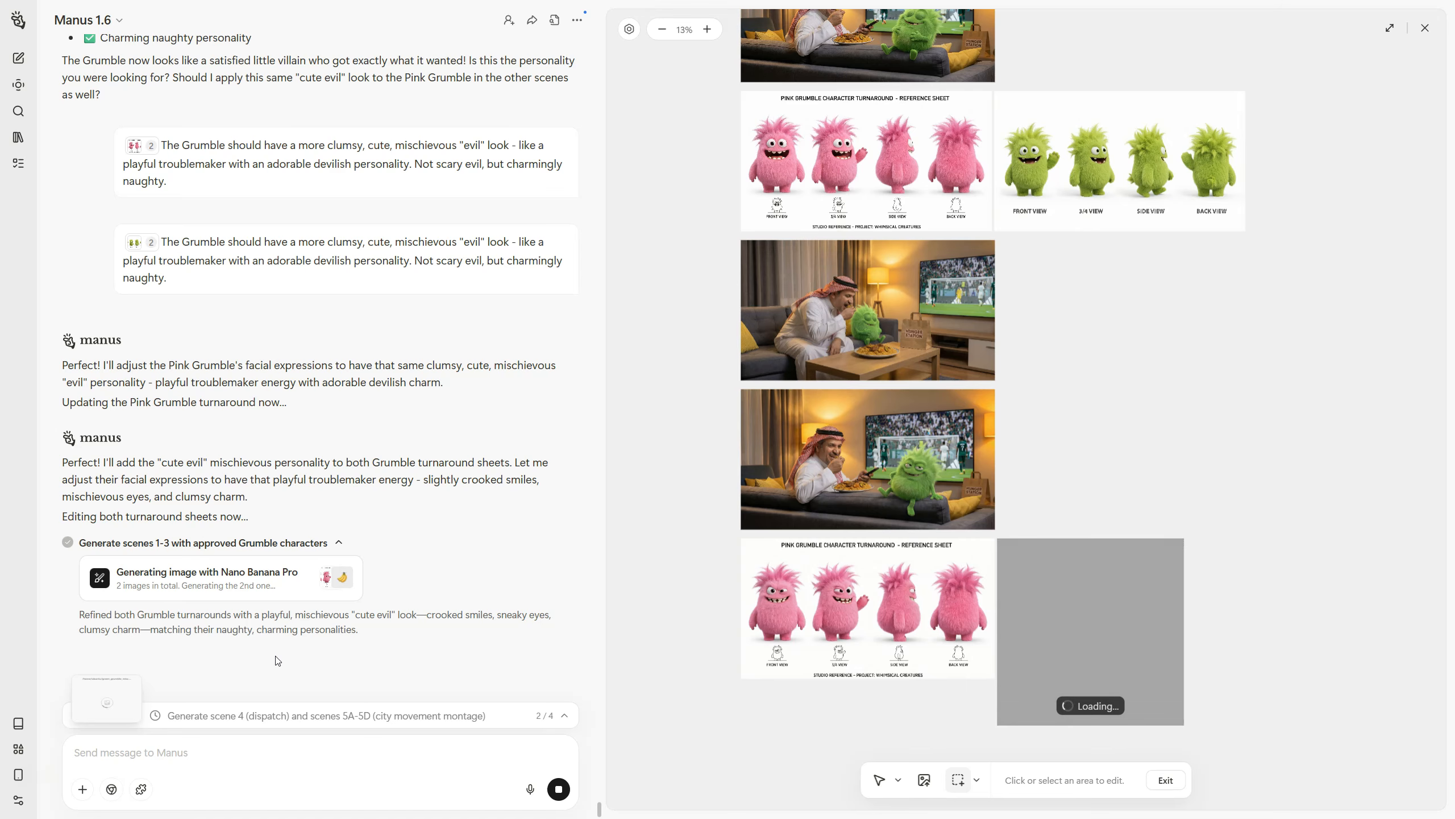
left_click(127, 761)
type("good job")
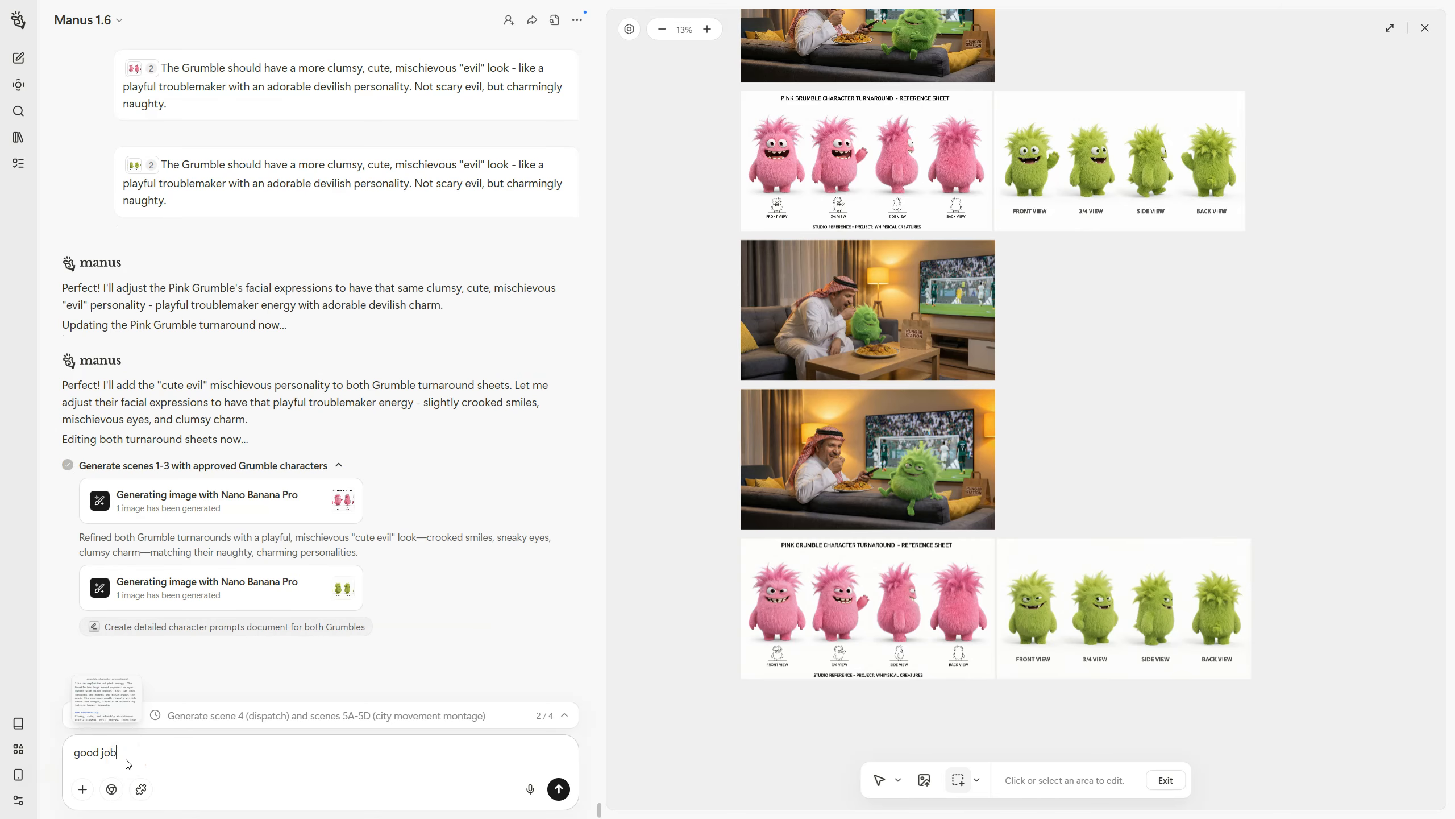
key("Return")
left_click(802, 478)
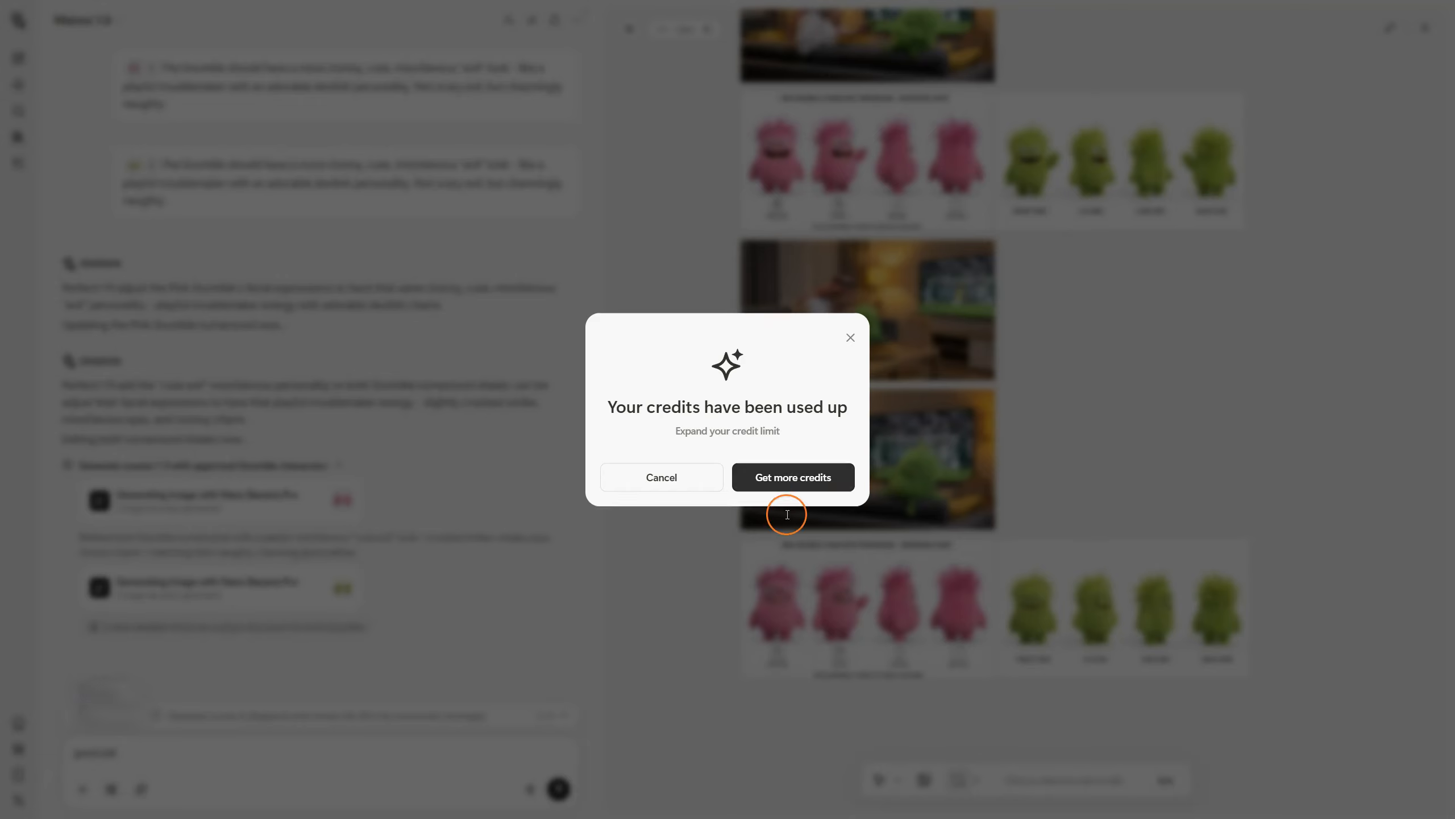
Step: Switch to the images folder in File Explorer, create a folder named Scene 01 and move scene_01_first_grumble_final into it
left_click(200, 261)
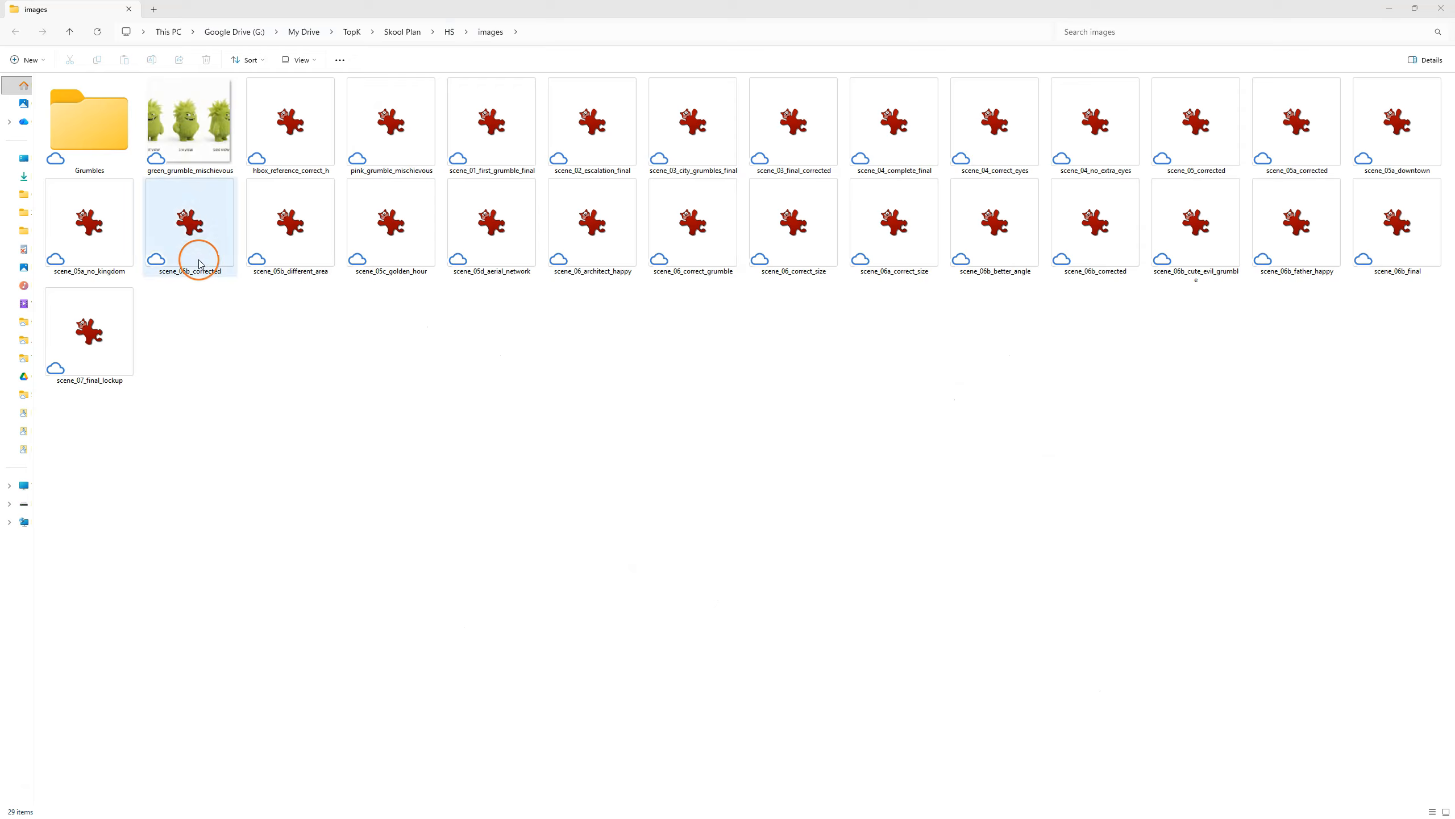
right_click(321, 441)
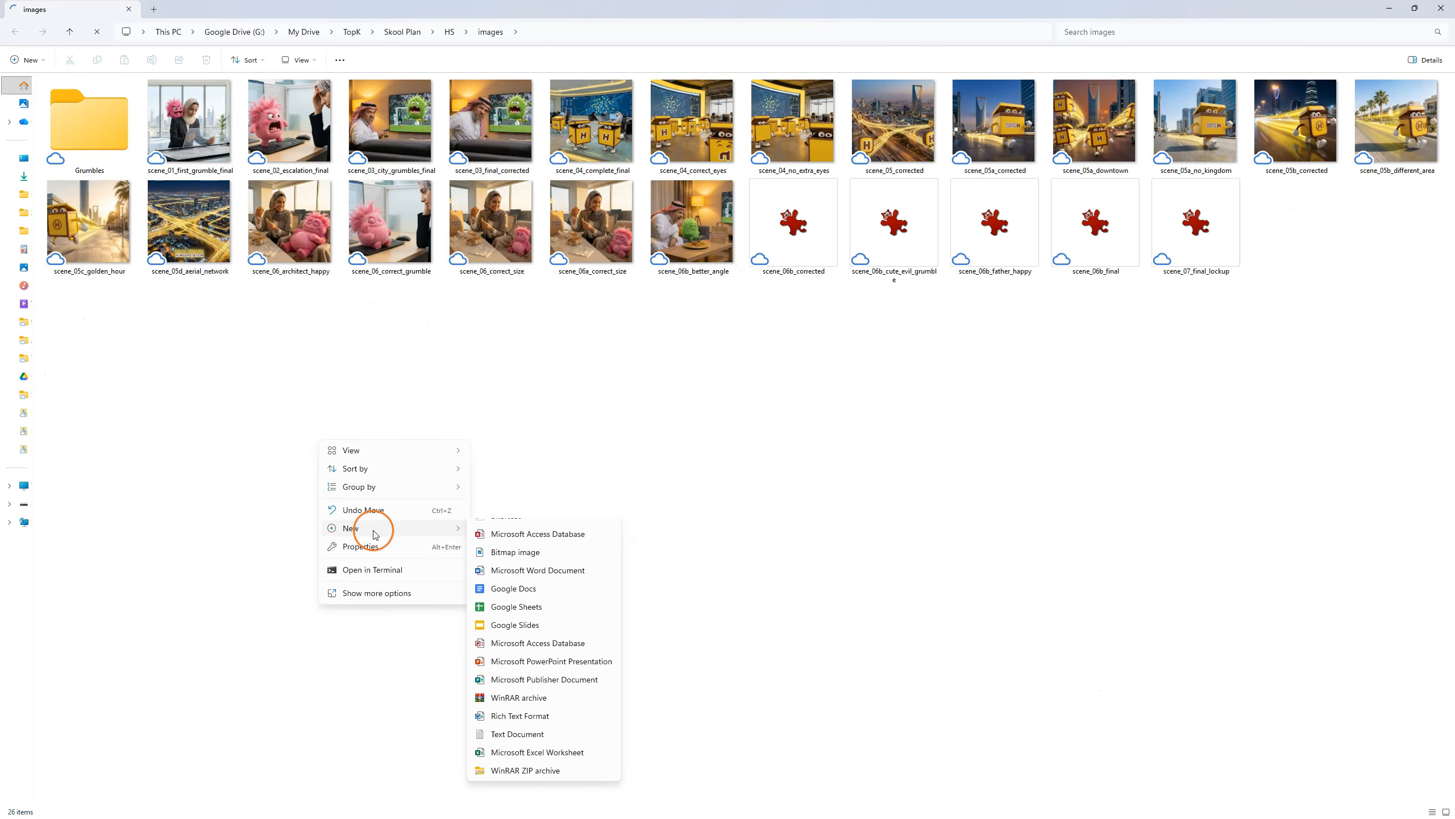
mouse_move(374, 529)
left_click(687, 541)
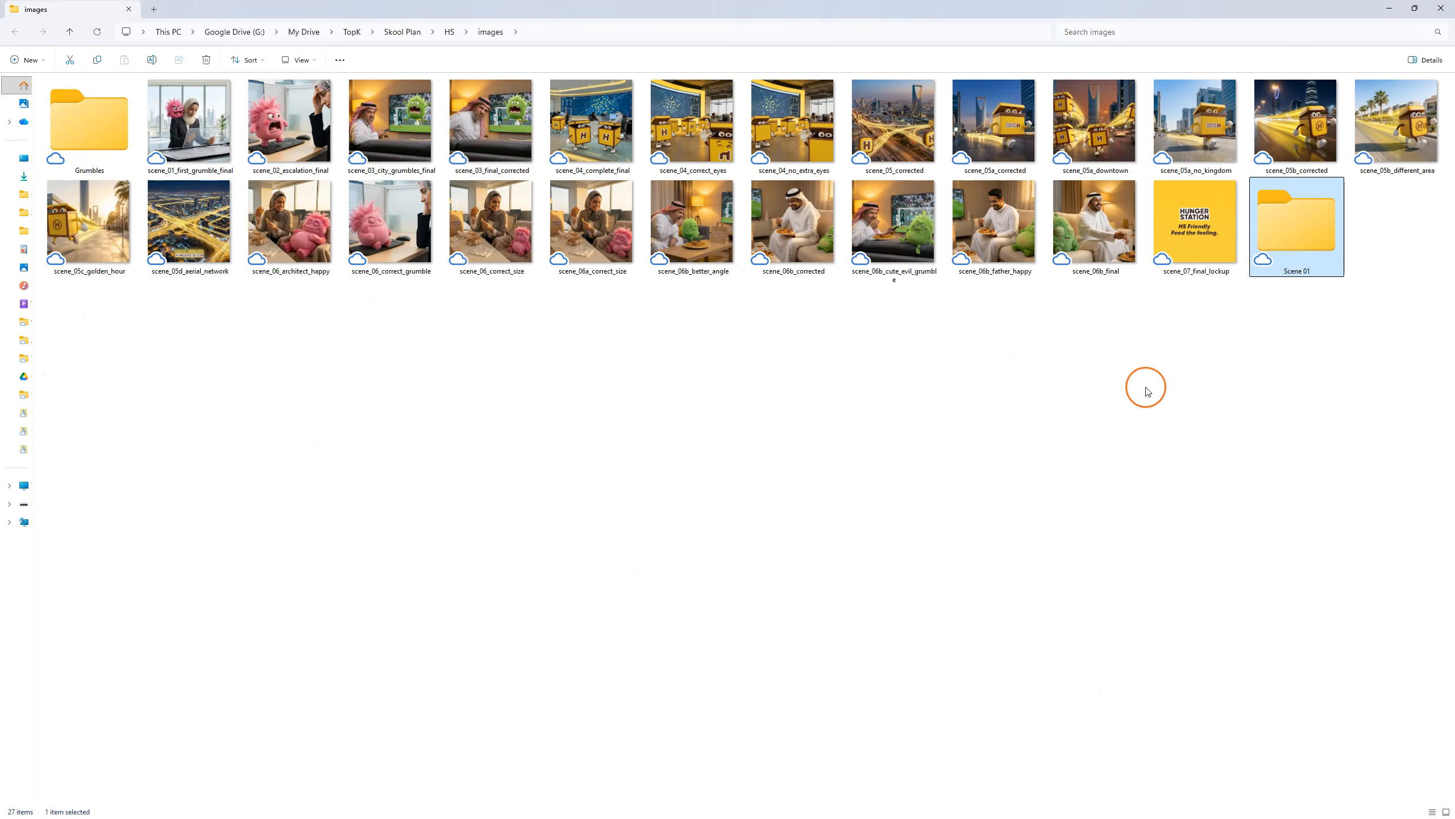
left_click(231, 147)
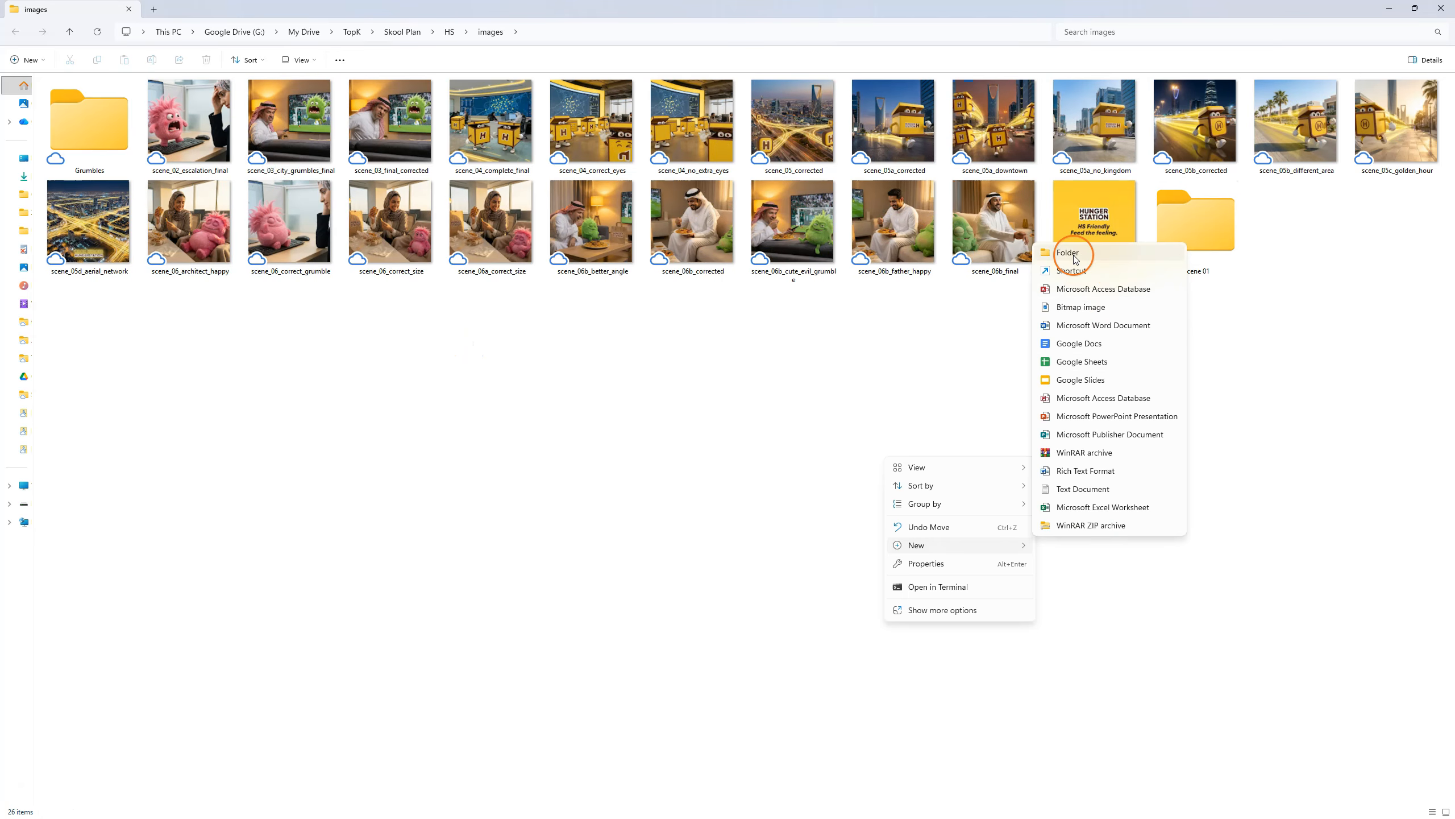
Step: Create a folder named Scene 2 and move scene_02_escalation_final into it
left_click(1073, 252)
type("Scene 2")
key("Return")
left_click(221, 163)
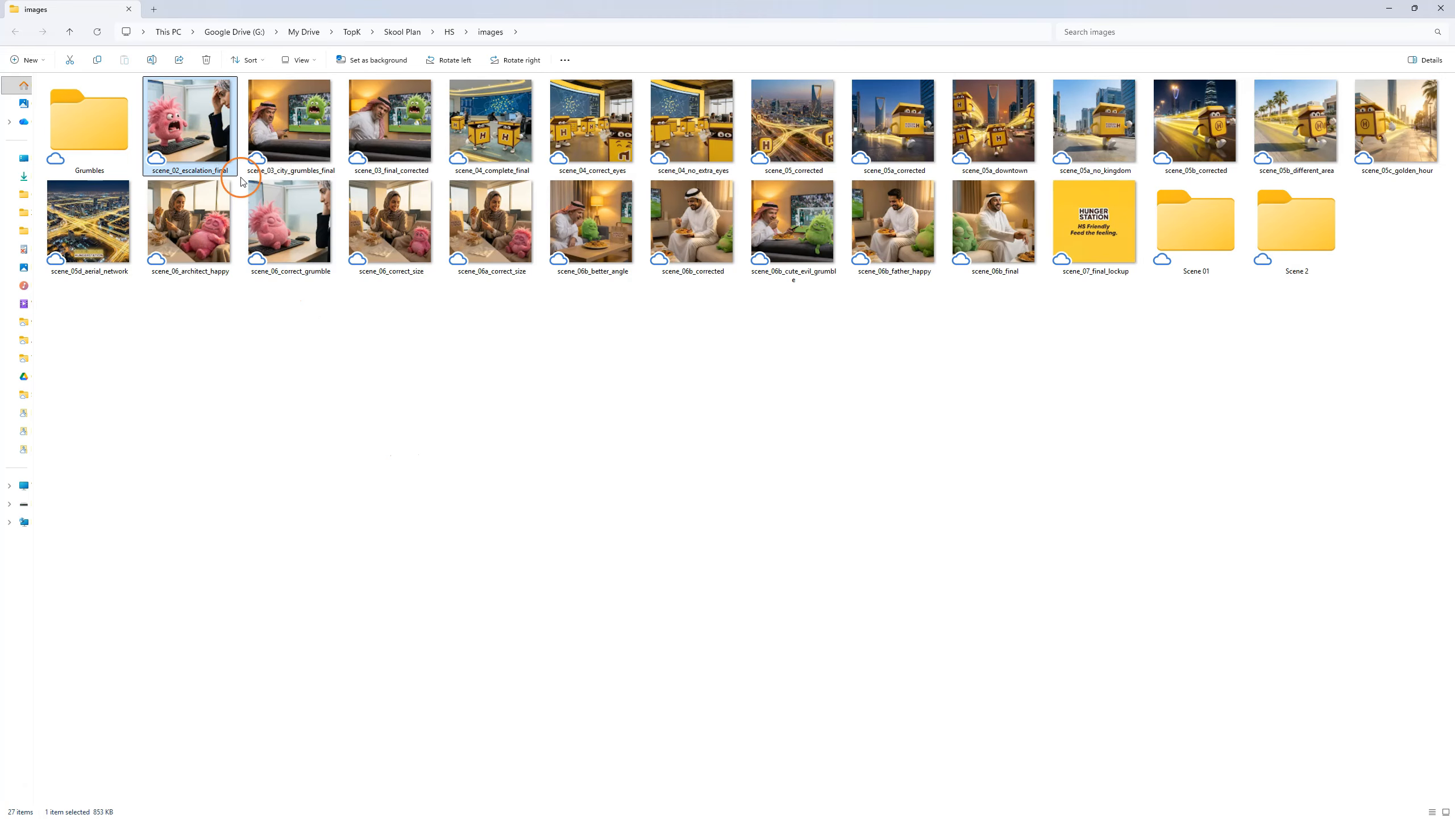
double_click(1274, 250)
left_click(491, 33)
double_click(217, 138)
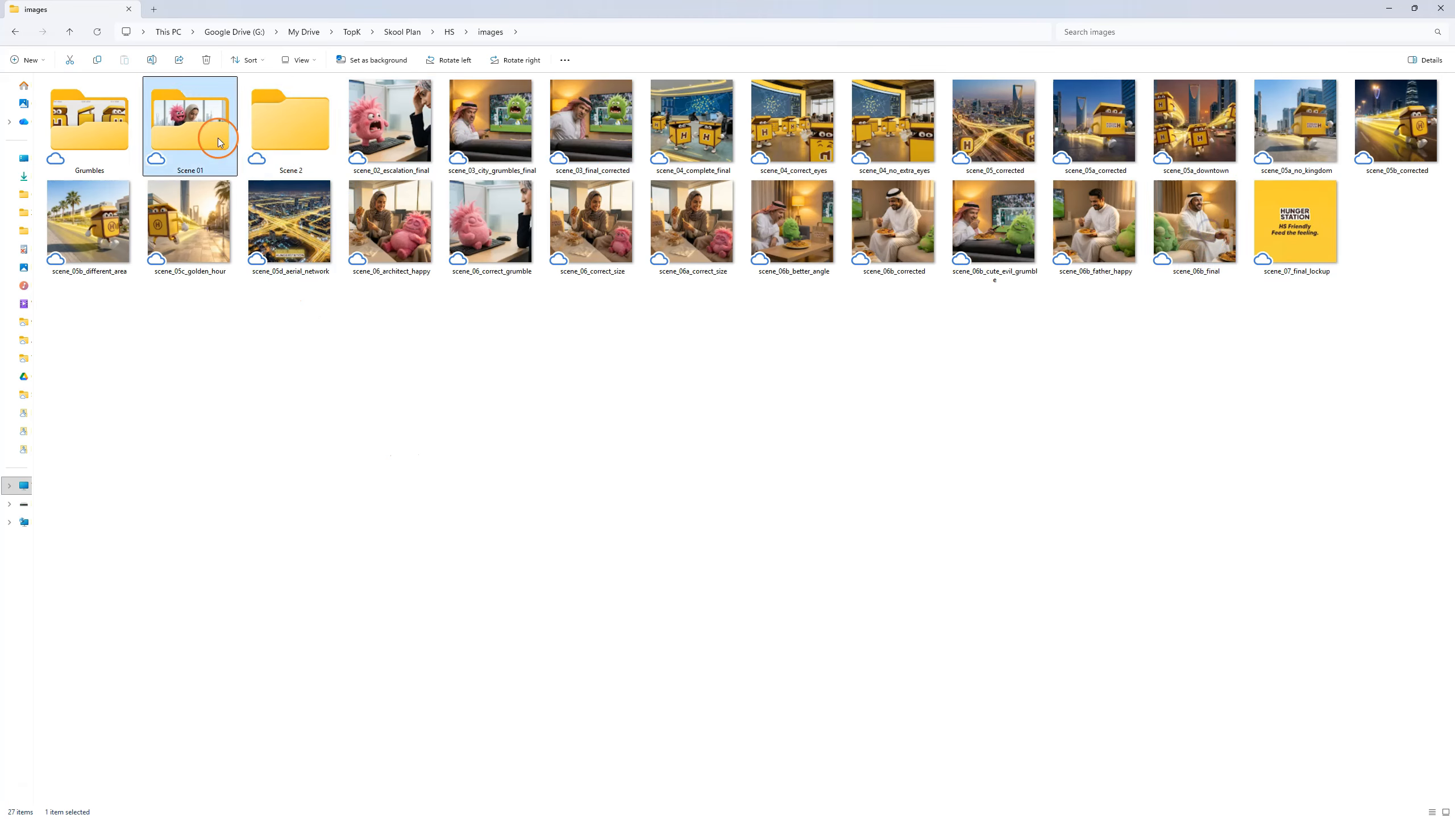
left_click_drag(385, 134, 298, 137)
Step: Check the office scenes on the Manus canvas and move the additional escalation_final image into the Scene 2 folder
left_click(383, 237)
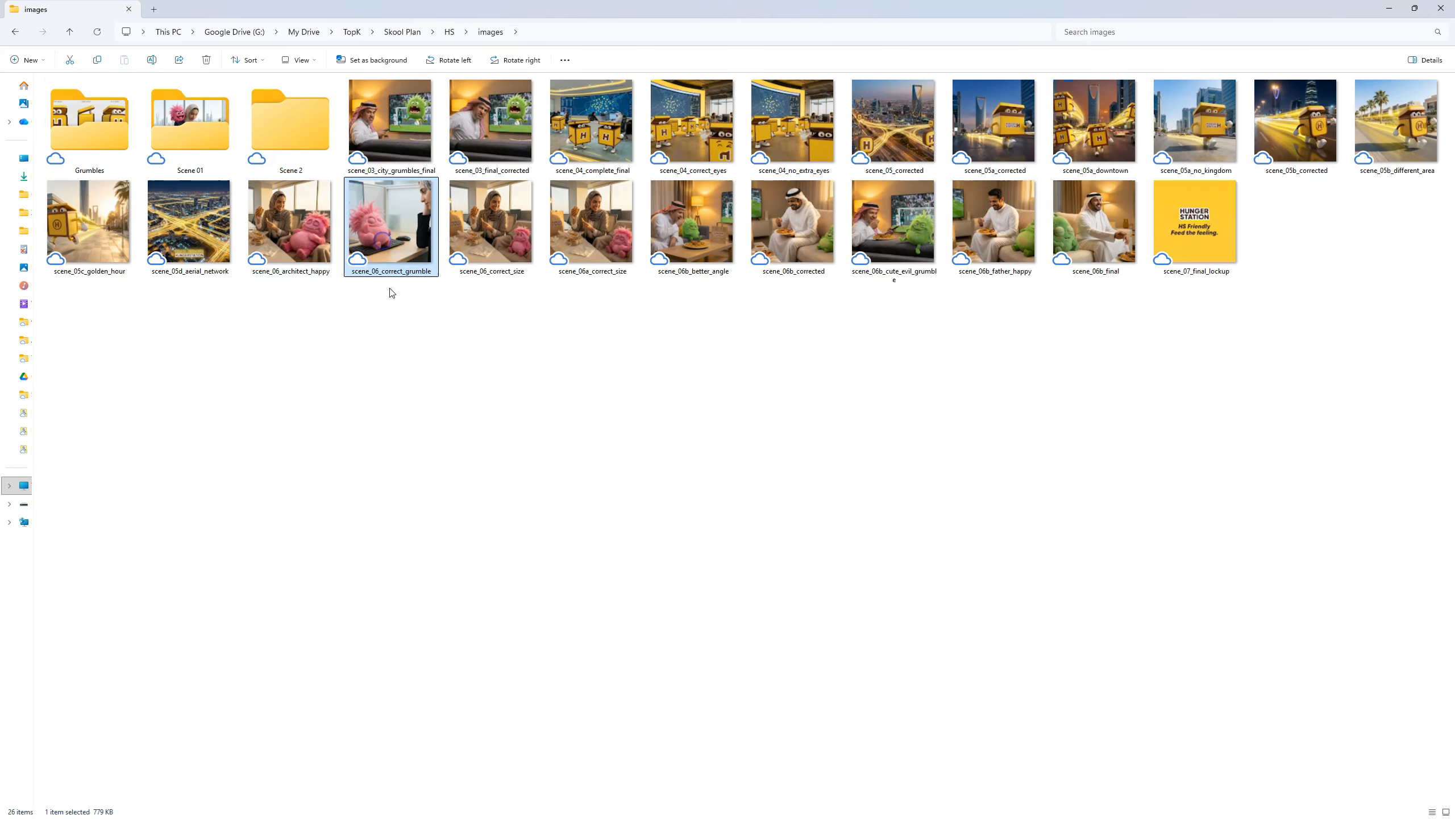
left_click(1144, 804)
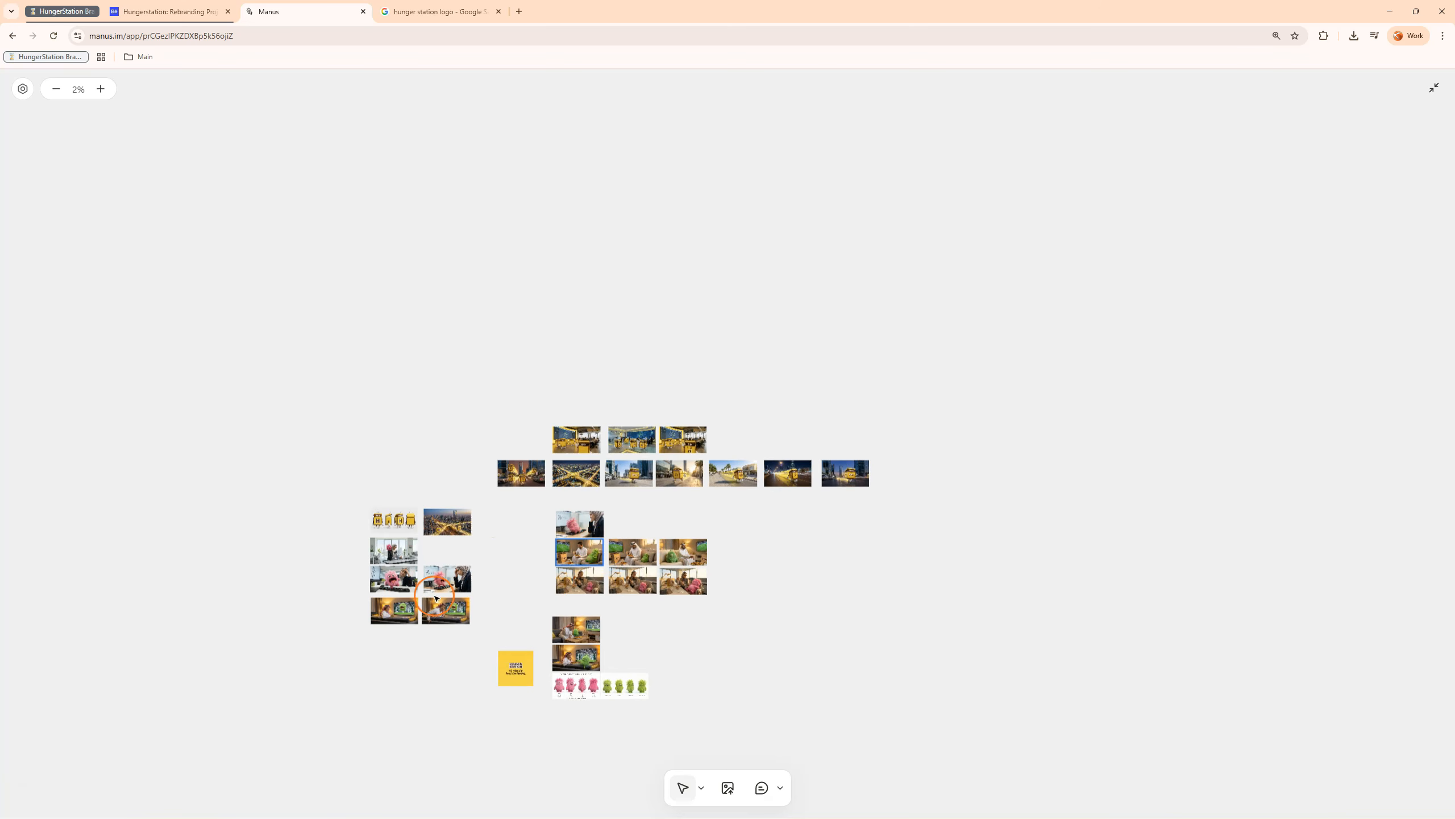
left_click(719, 810)
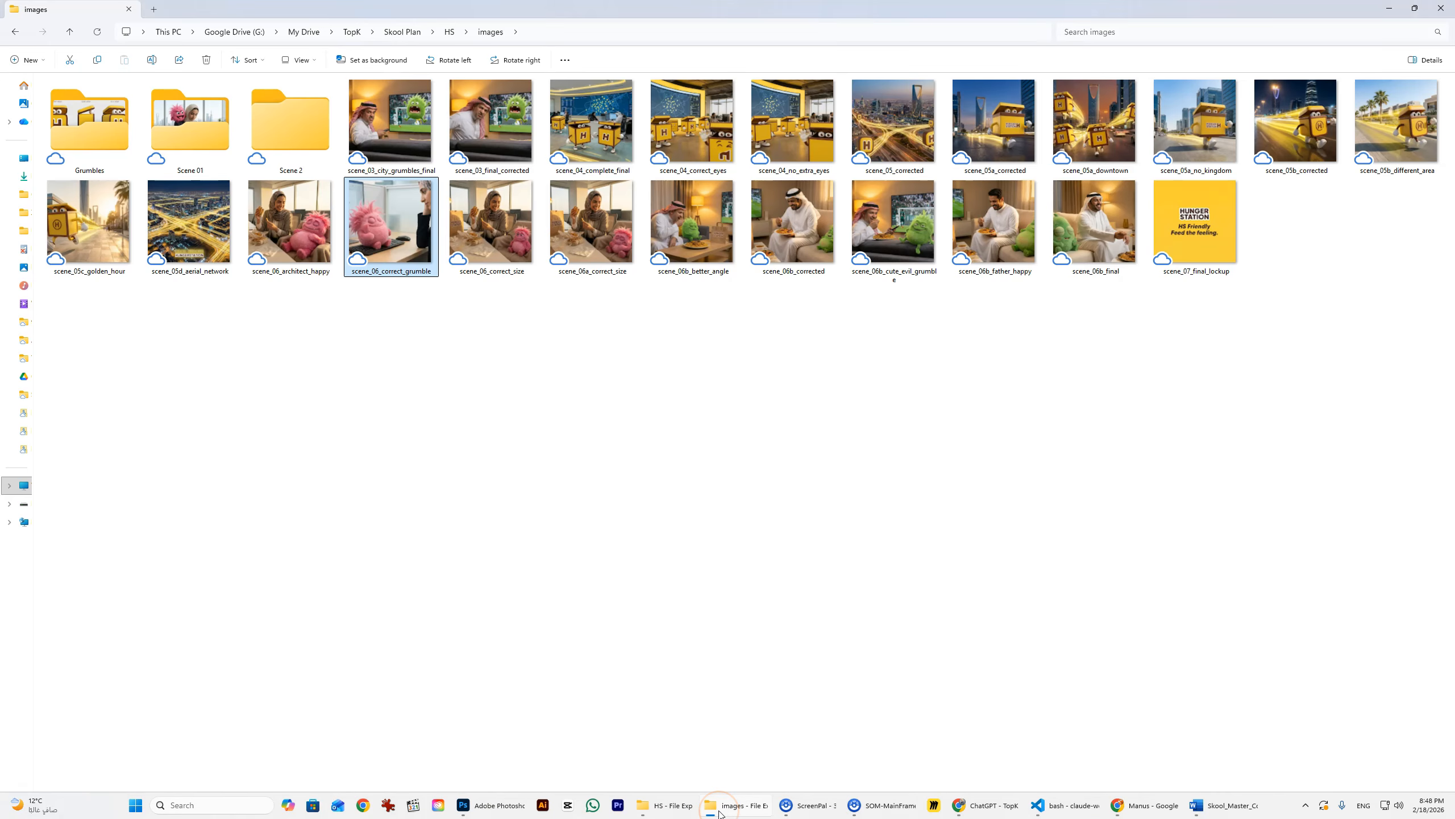
left_click(720, 813)
right_click(306, 576)
left_click(759, 810)
left_click(759, 808)
left_click_drag(389, 124, 321, 143)
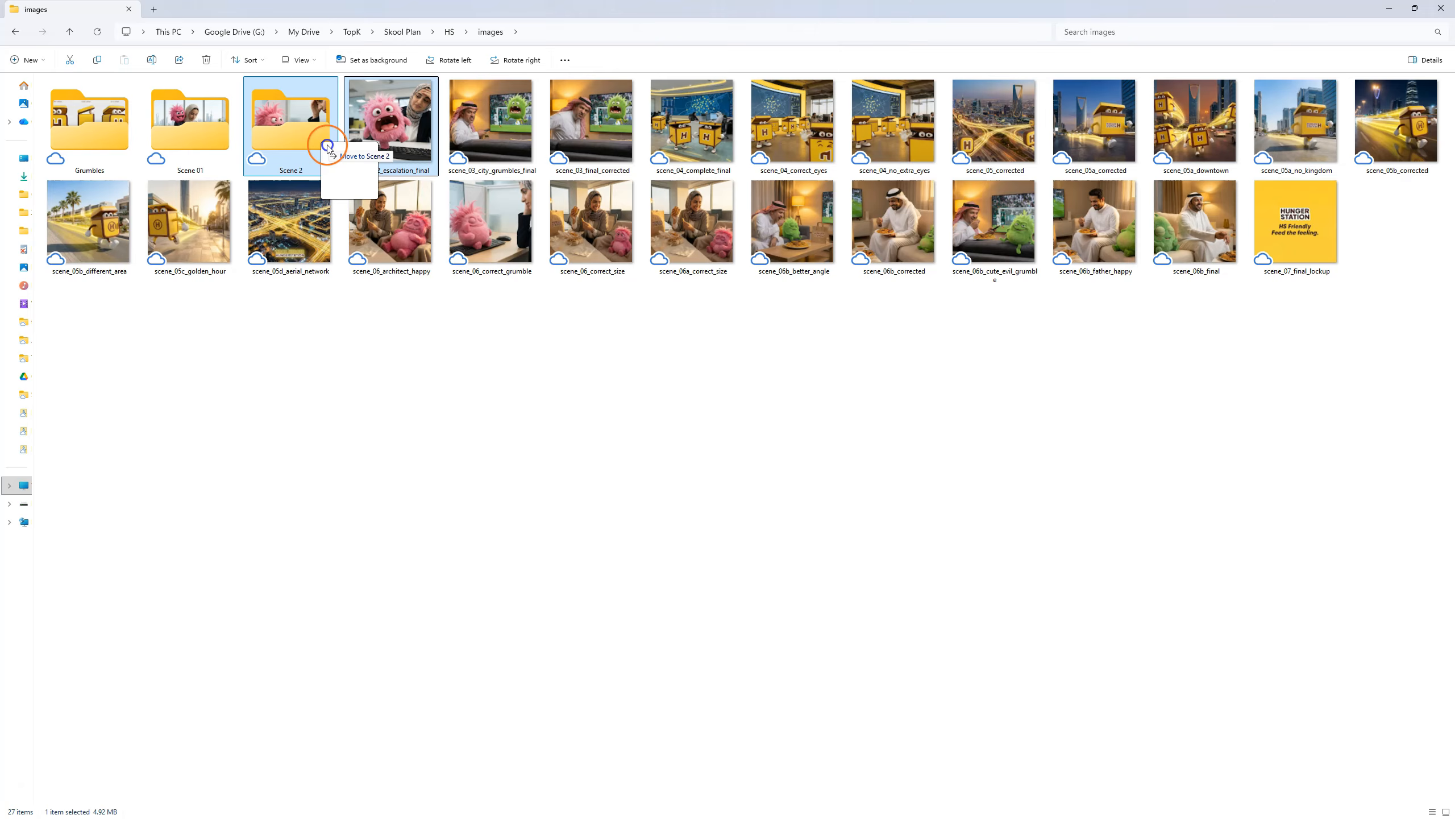
left_click(849, 264)
double_click(308, 140)
key("alt+Left")
Step: File the scene_03 images in a new Scene 3 folder and the three scene_04 images in a new Scene 4 folder
left_click(417, 173)
left_click(417, 174)
left_click(429, 319)
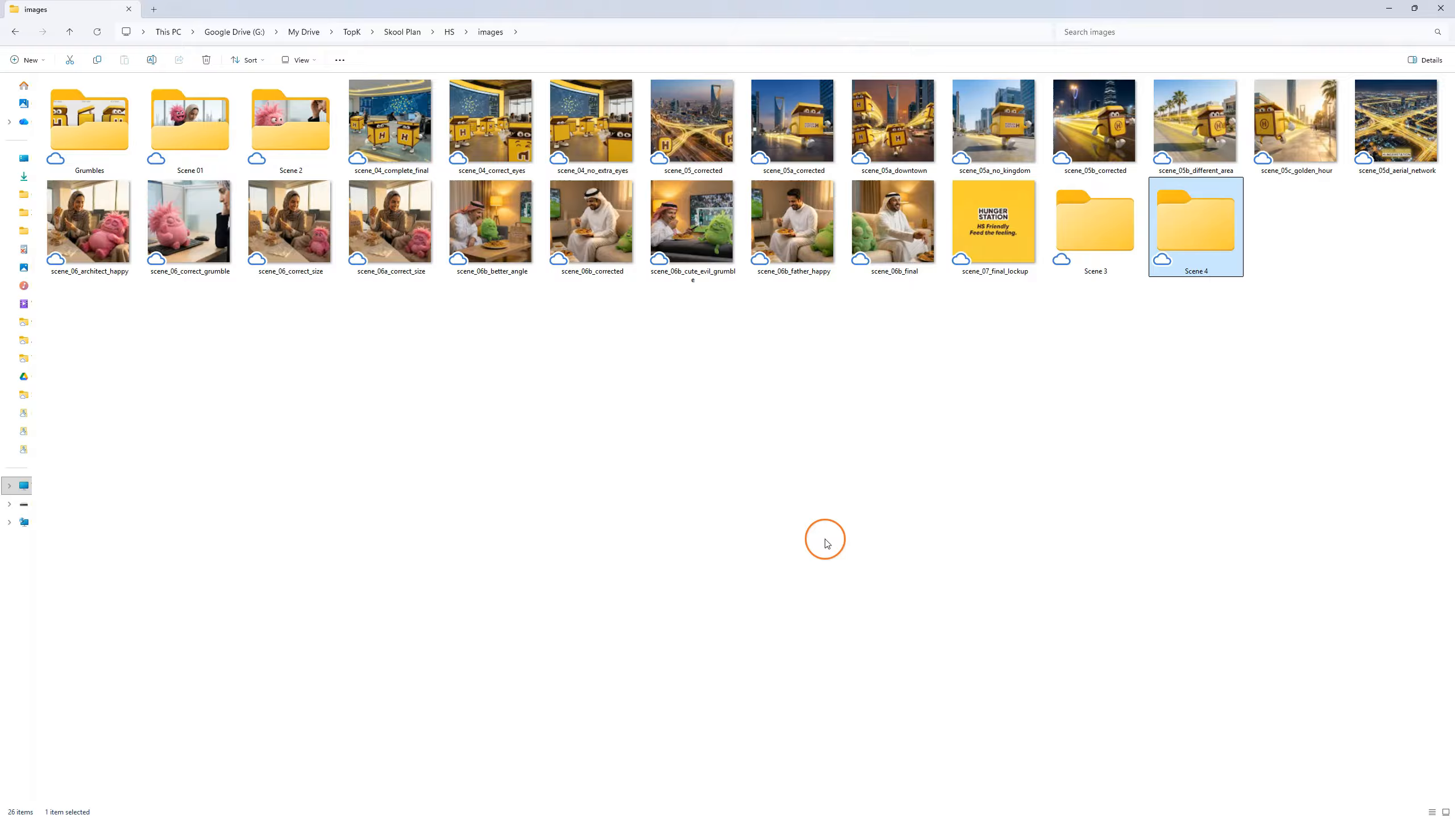
left_click(389, 124)
left_click(590, 123, "shift")
left_click_drag(590, 124, 1194, 252)
Step: Create a folder named Scene 5 alongside the other scene folders
right_click(731, 404)
left_click(904, 500)
type("Scene 5")
key("Return")
Step: Rename the folders for scenes 2 to 5 as Scene 02, Scene 03, Scene 04 and Scene 05
left_click(304, 171)
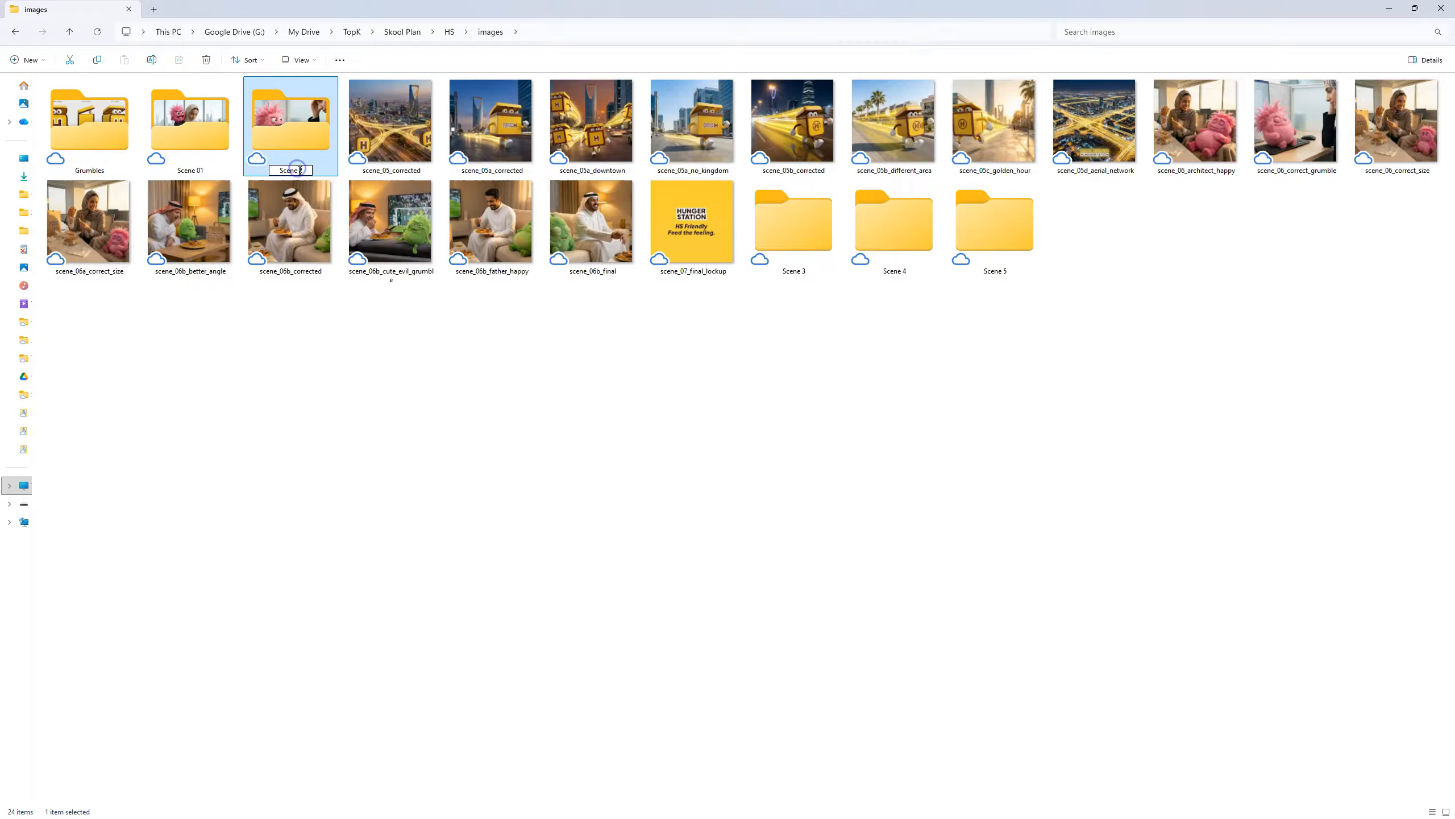
type("0")
left_click(439, 387)
left_click(804, 268)
left_click(803, 268)
left_click(804, 269)
type("0")
left_click(906, 274)
type("0")
left_click(1004, 271)
left_click(1003, 271)
left_click(1004, 271)
type("0")
left_click(993, 370)
left_click(903, 365)
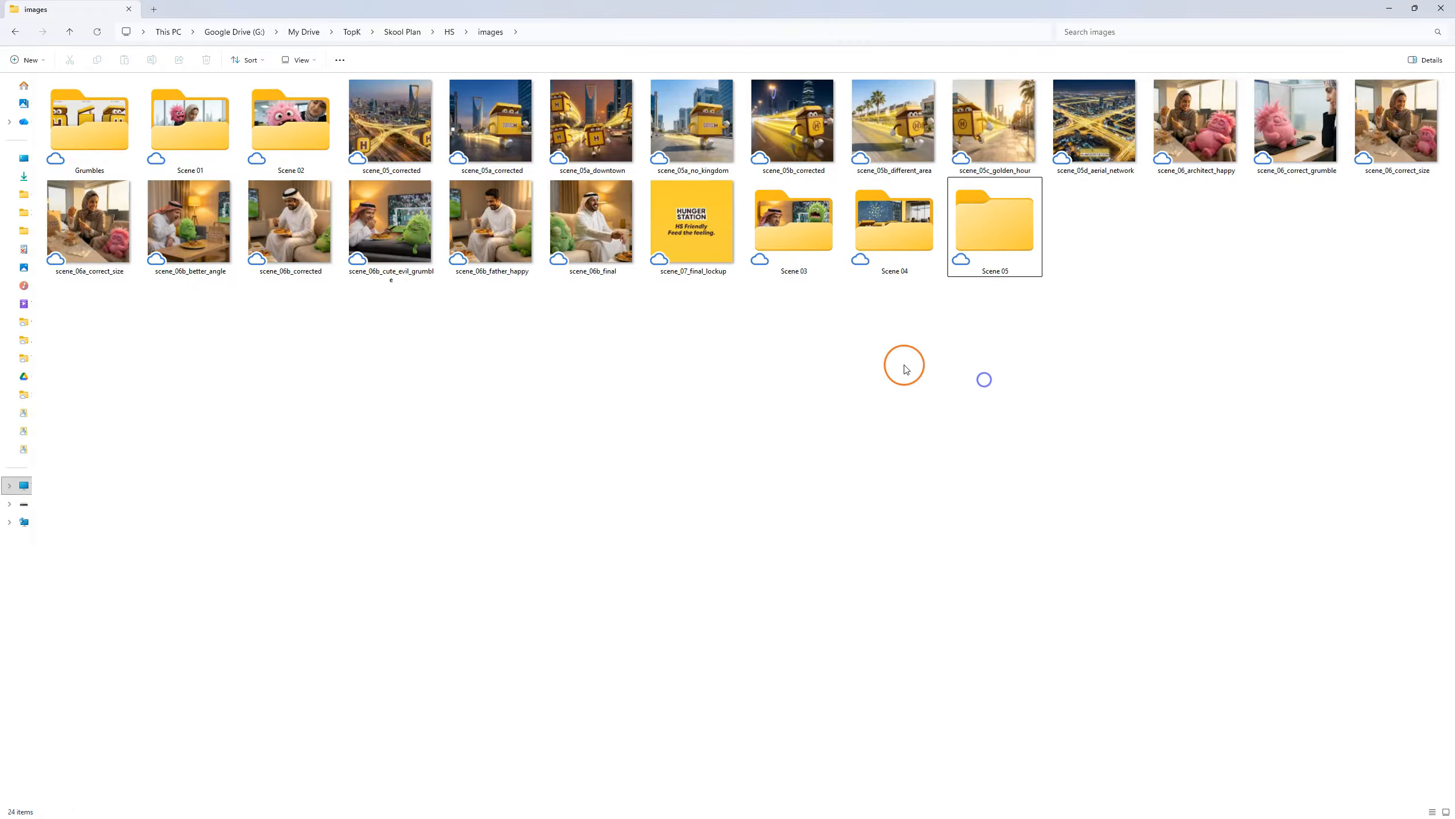
Step: Move the eight scene_05 images into Scene 05 and the nine scene_06 images into a new folder named Scene 06
left_click(412, 148)
left_click_drag(961, 134, 1016, 248)
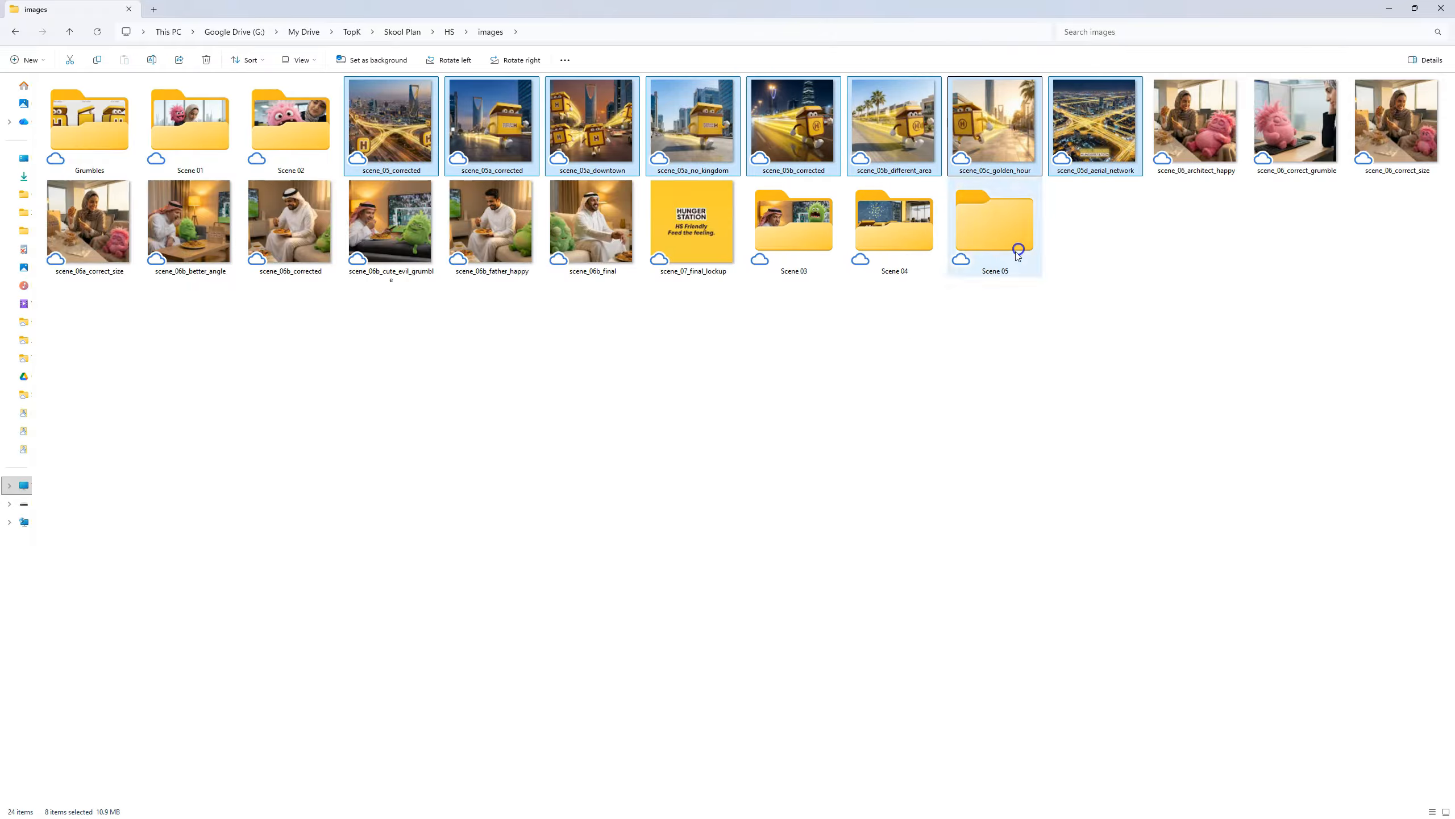
right_click(715, 377)
mouse_move(773, 467)
left_click(900, 467)
type("Scene ")
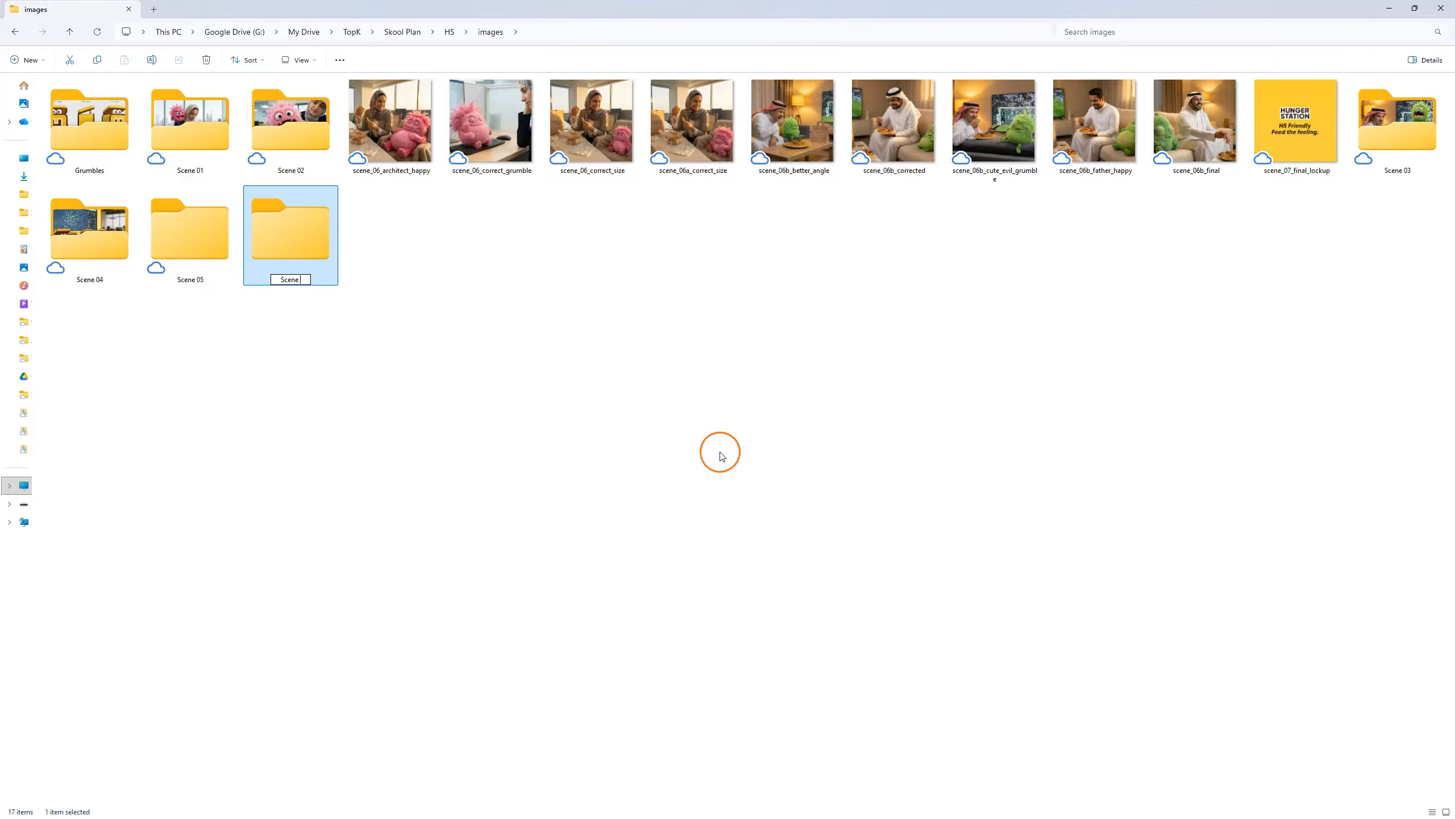
type("06")
key("Return")
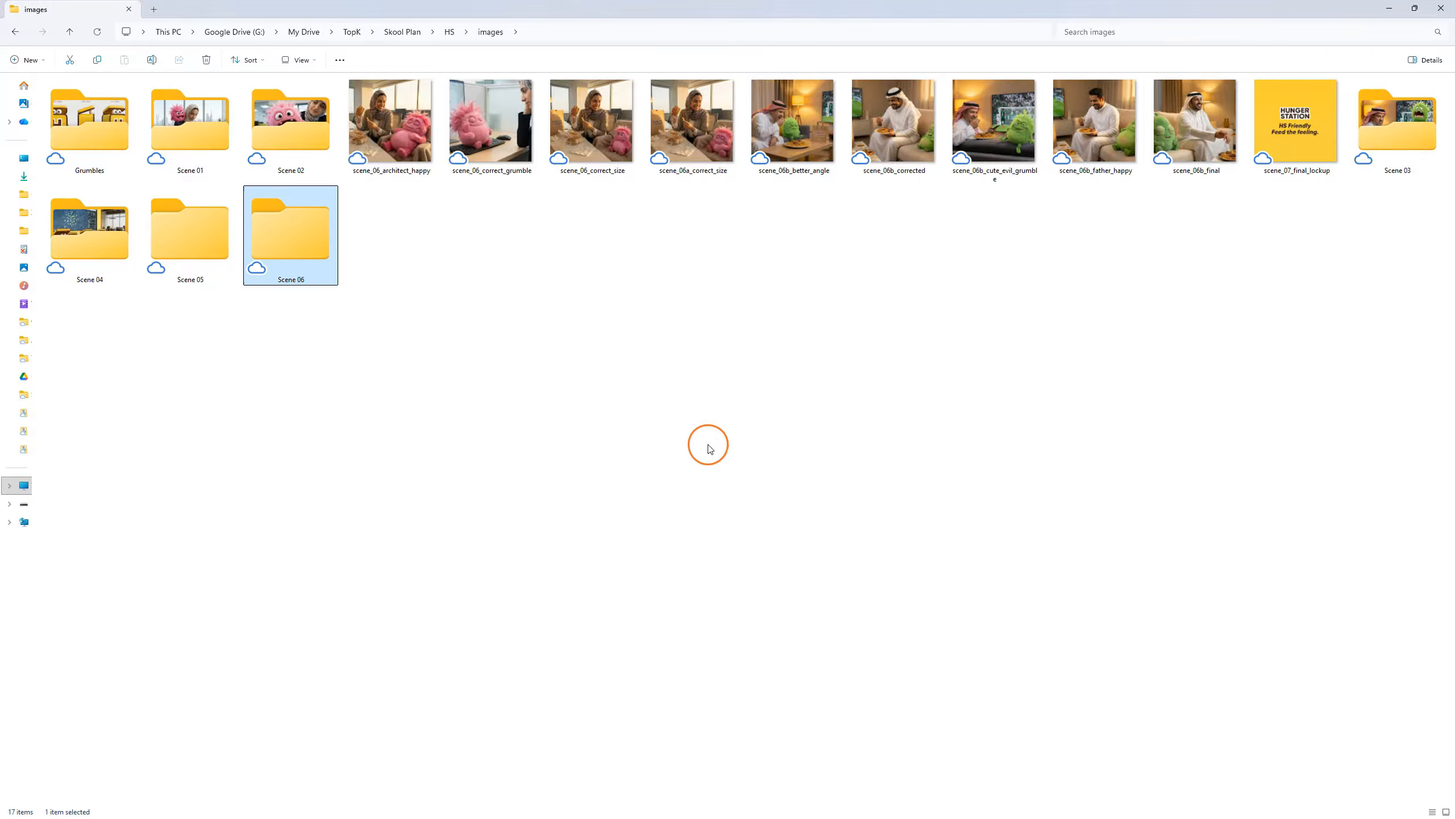
left_click_drag(387, 198, 1177, 78)
left_click_drag(402, 137, 354, 257)
Step: Create a folder named Scene 07 for the final lockup image
right_click(799, 269)
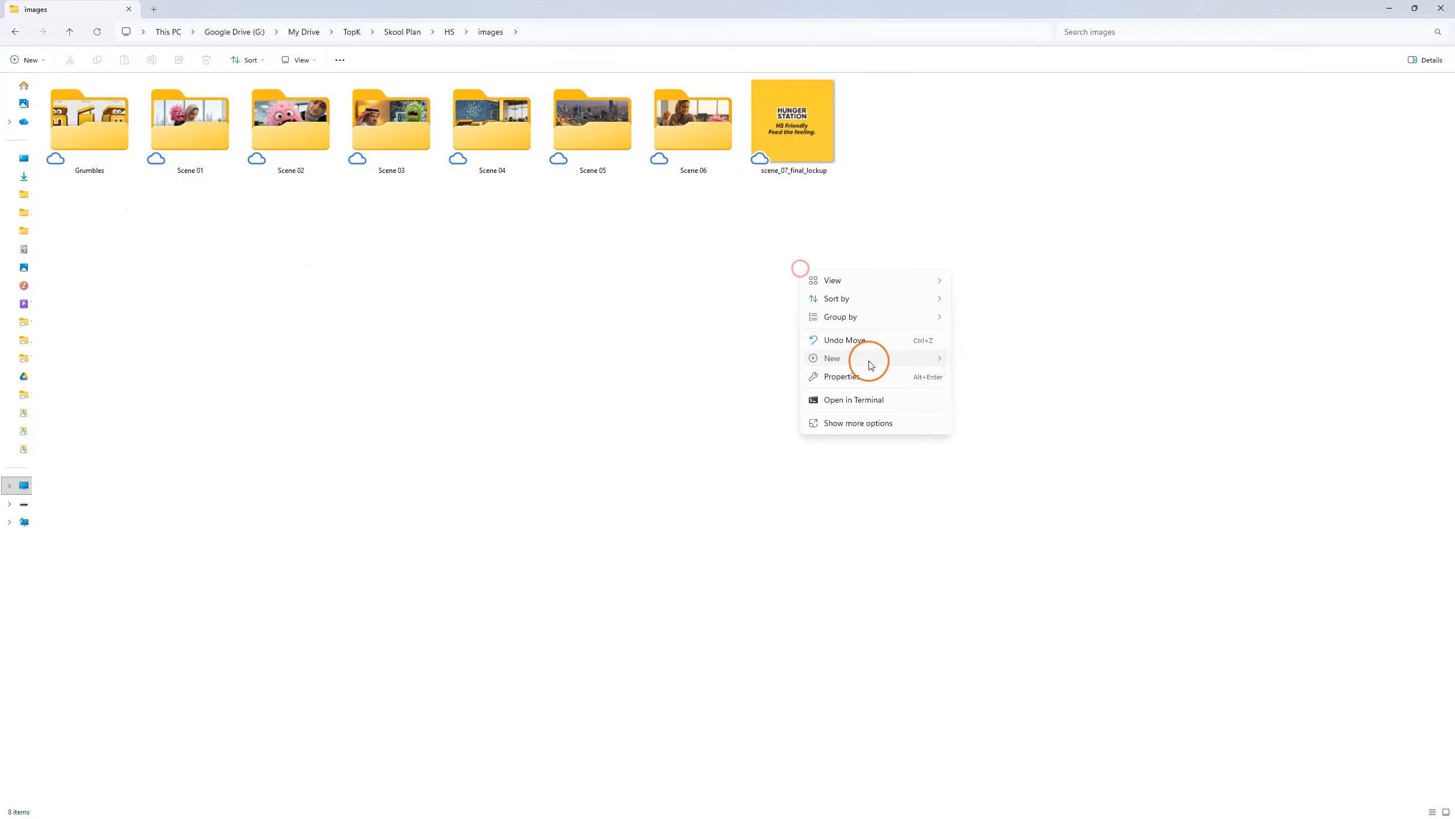
left_click(1000, 376)
type("Scene 07")
key("Return")
left_click(818, 312)
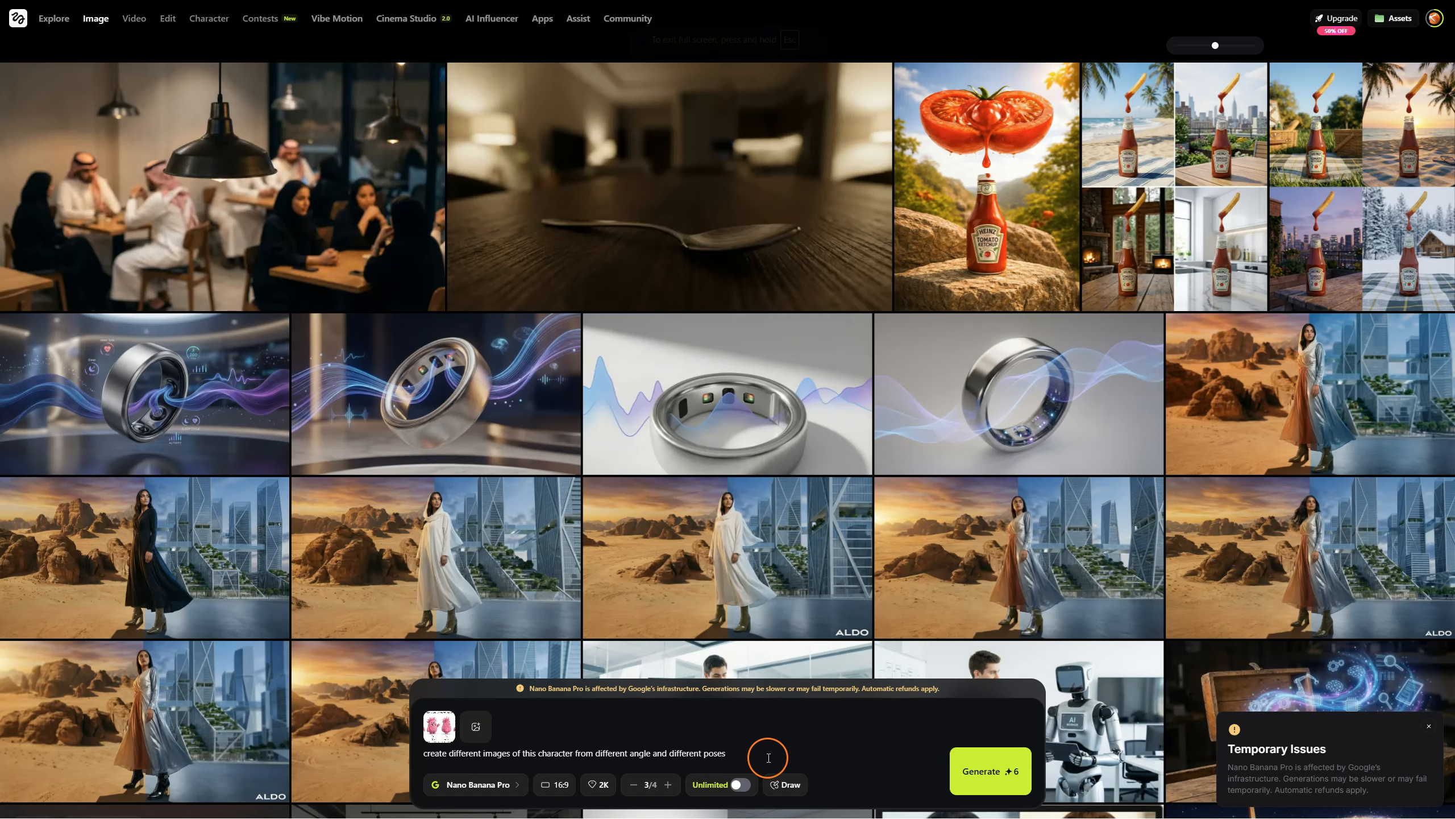
Step: In Higgsfield, generate three 16:9 Nano Banana Pro images of the Pink Grumble from different angles and in different poses
key("Return")
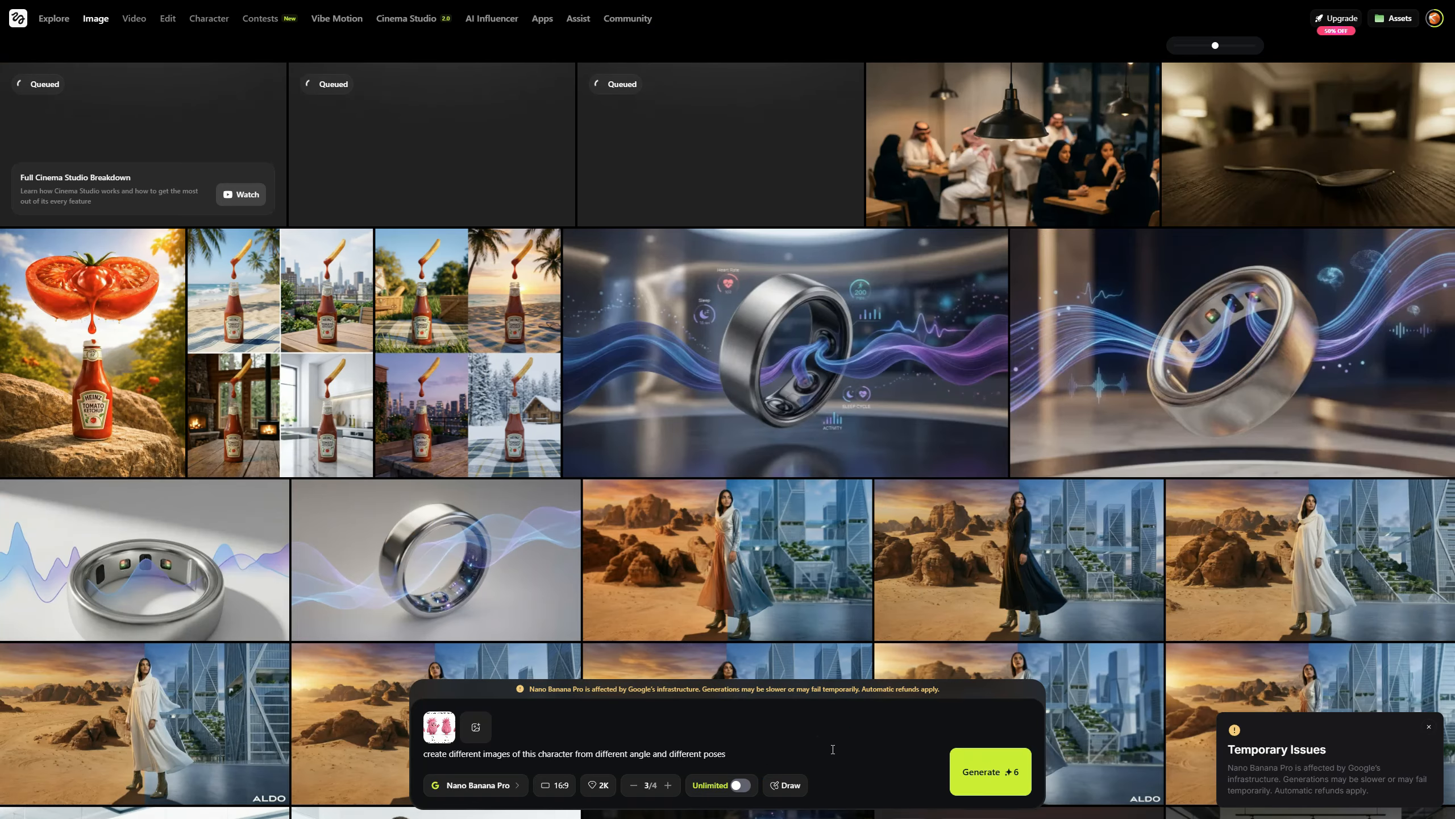
Step: Change the image model to Higgsfield Soul and remove the attached preset beside the reference image
left_click(512, 785)
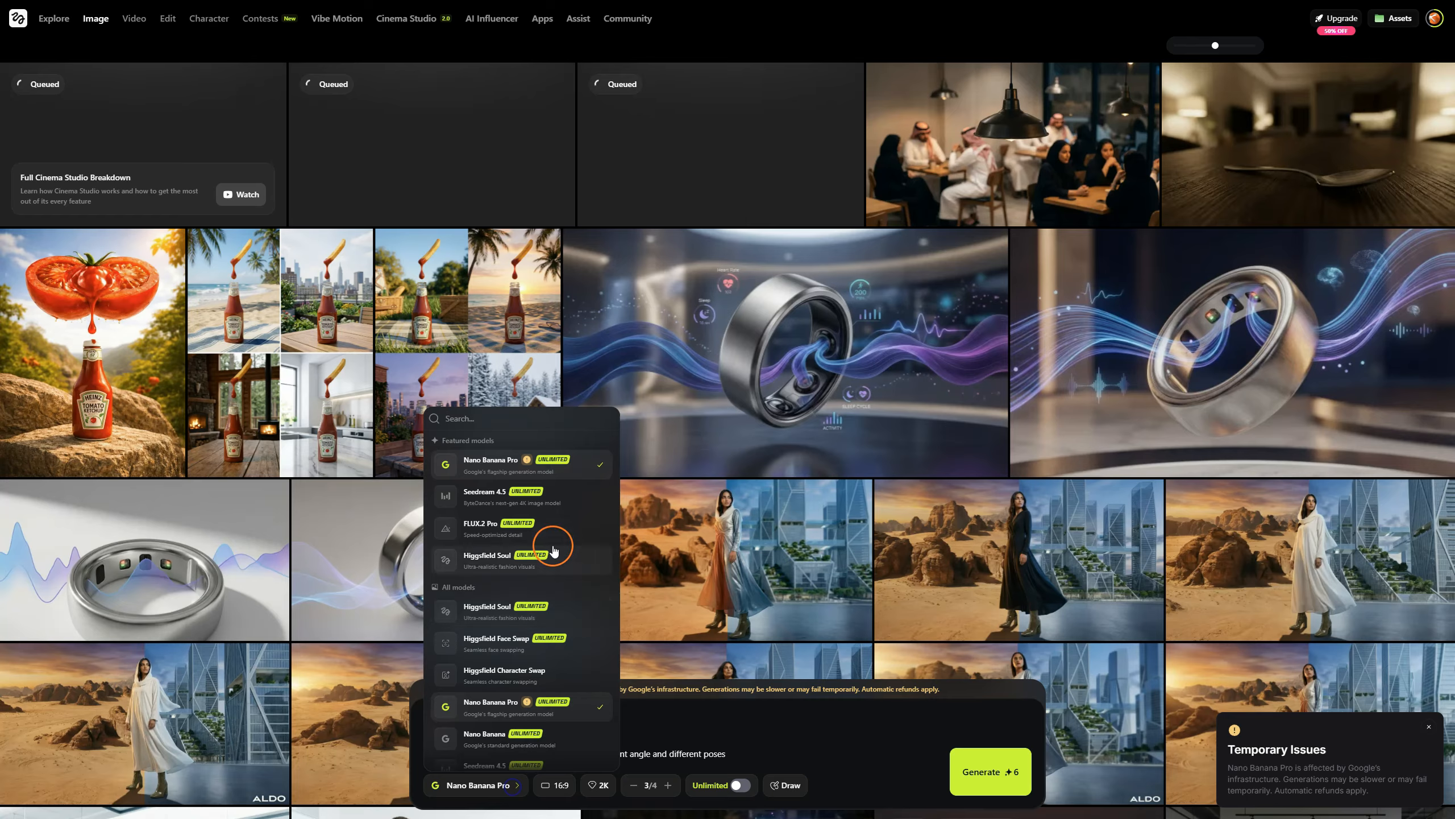
scroll(564, 665, "down", 1)
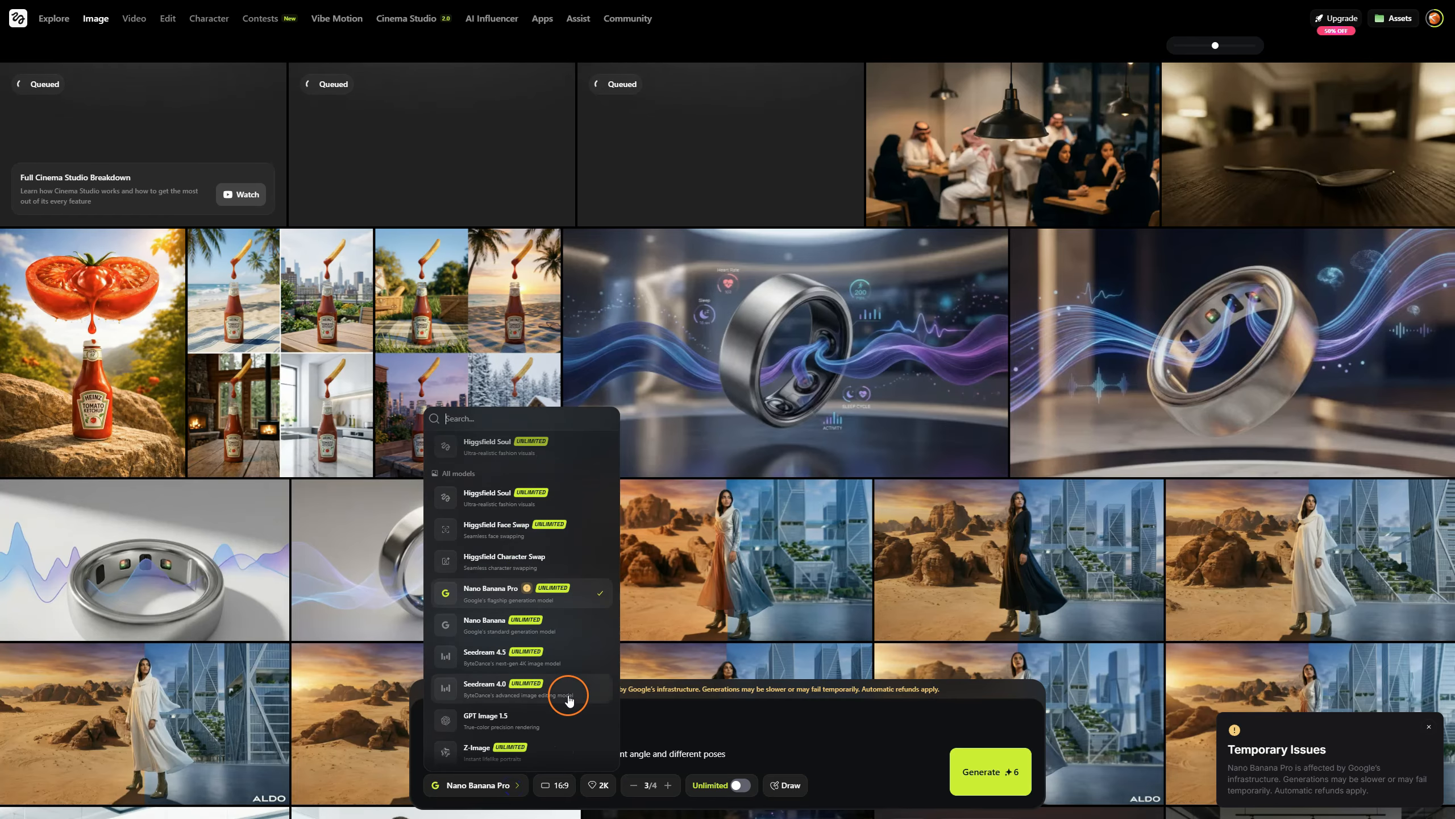
scroll(551, 499, "up", 1)
left_click(558, 555)
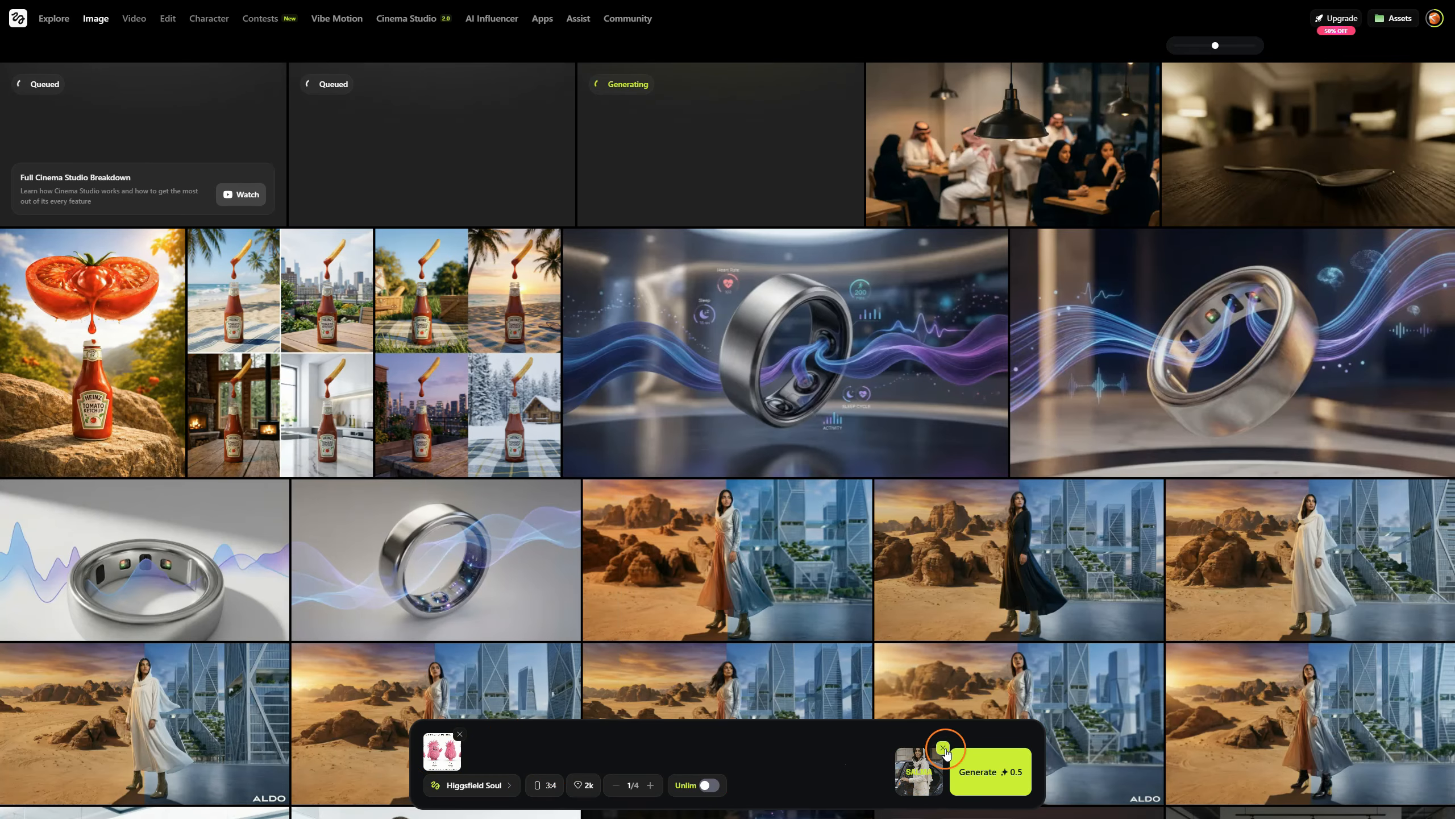
left_click(945, 749)
Step: Generate two 3:4 images from the Pink Grumble reference with Higgsfield Soul
left_click(549, 789)
left_click(566, 727)
left_click(558, 795)
left_click(565, 619)
left_click(651, 786)
left_click(985, 772)
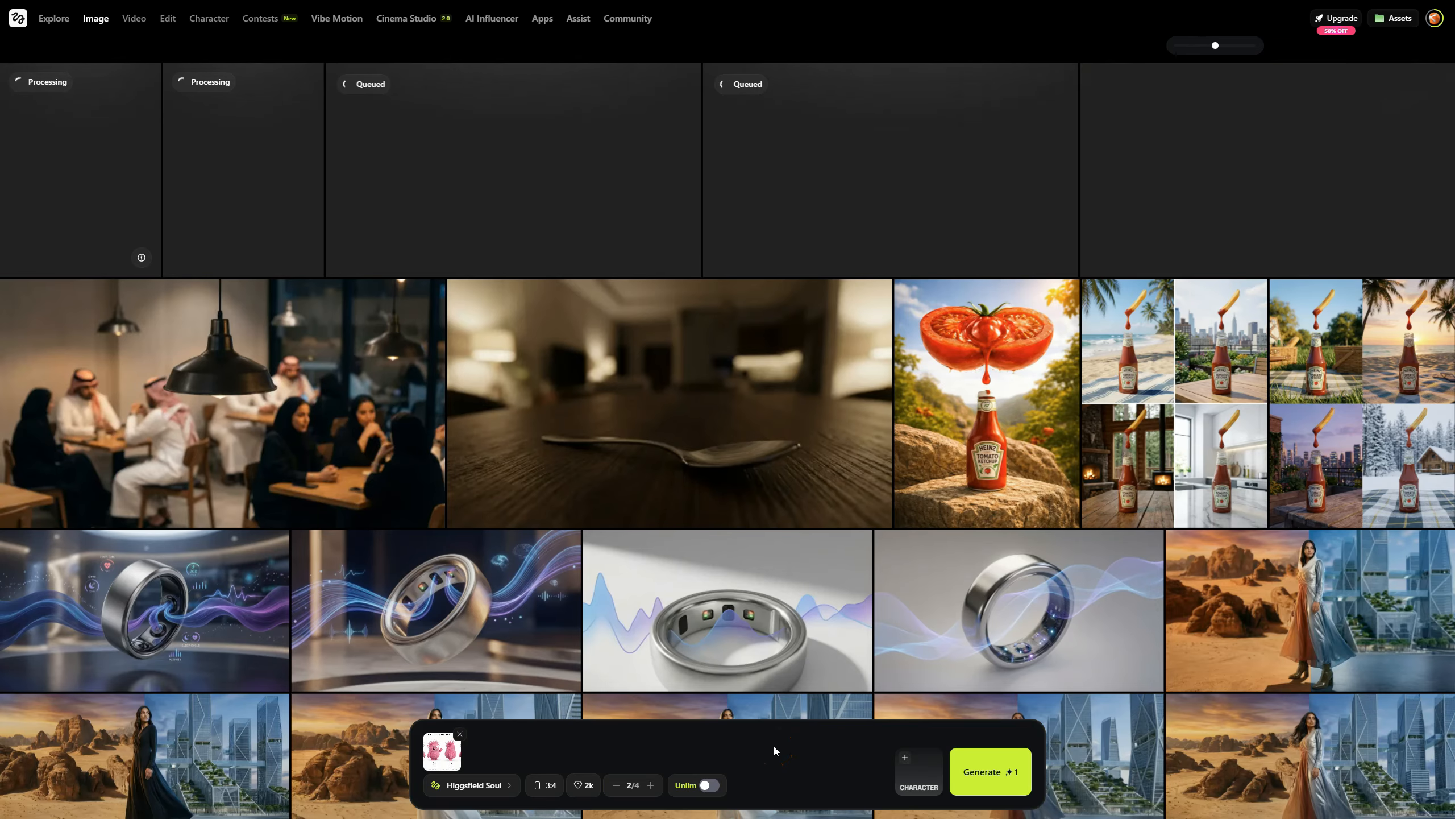
Step: Switch the image model back to Nano Banana Pro and end the poses prompt with a full stop
left_click(474, 785)
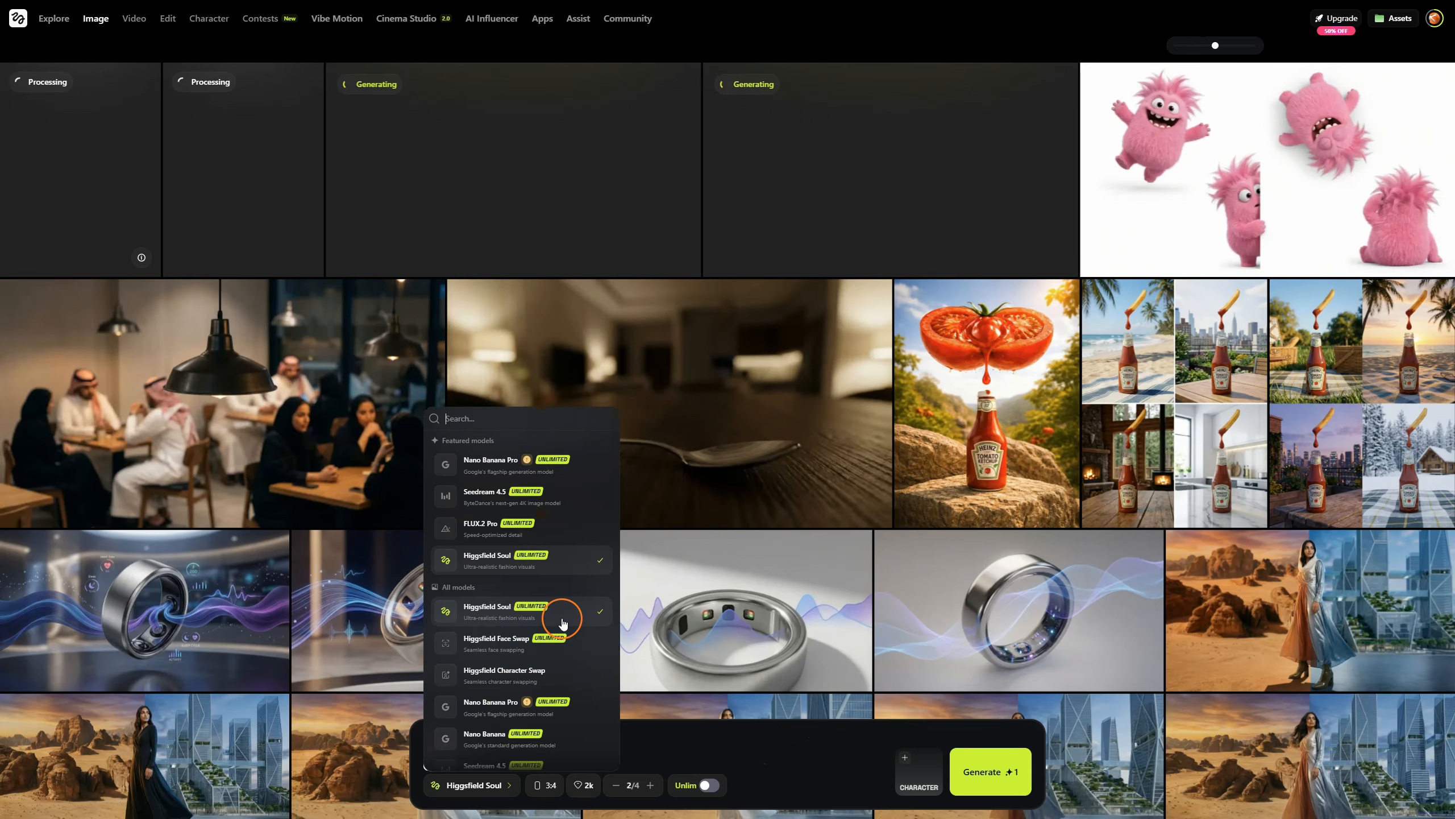
left_click(555, 466)
left_click(734, 752)
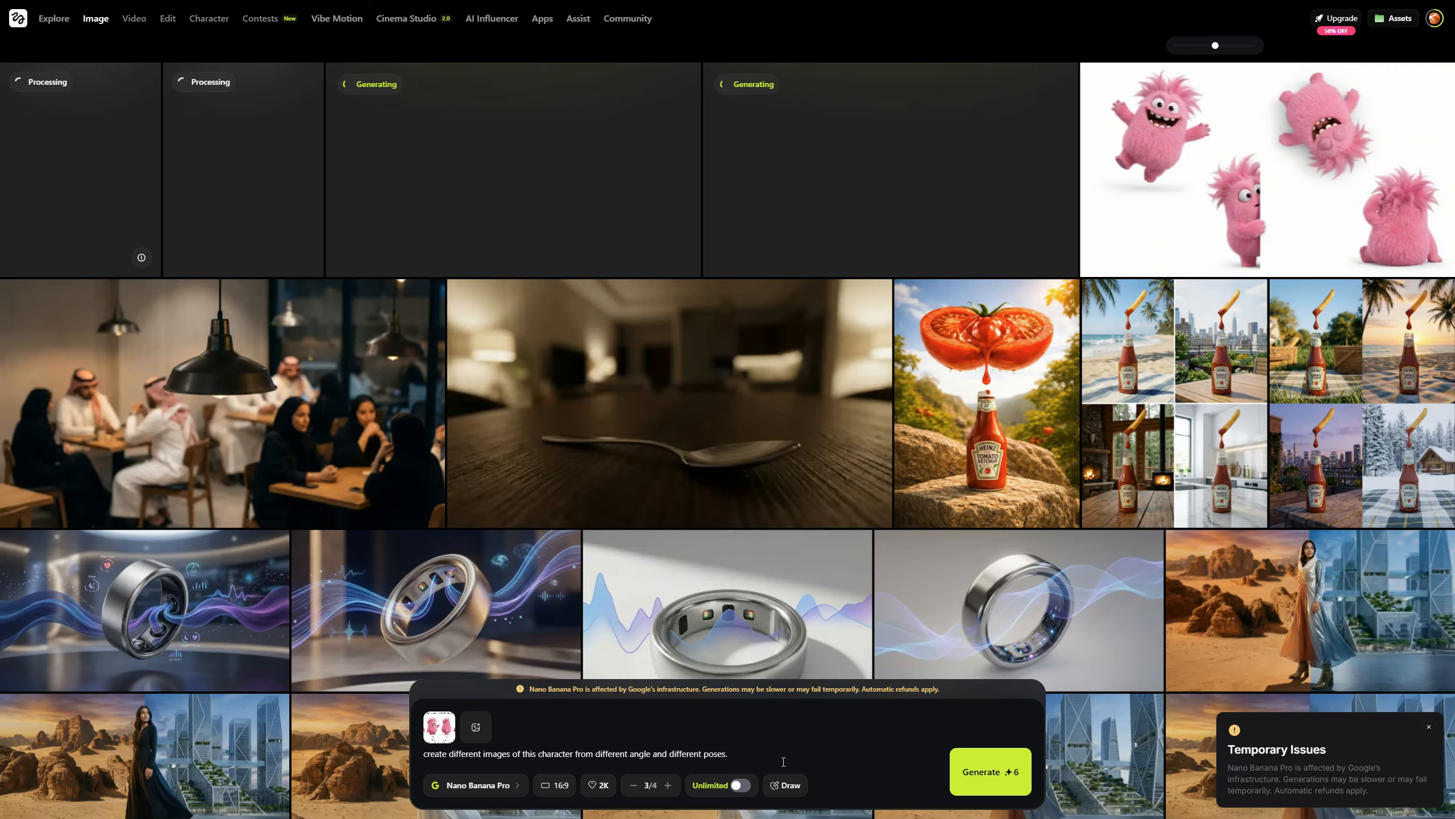
Step: Open the Grumble character prompts PDF from the HS folder and copy the Pink Grumble text from its visual description through the expression line
left_click(727, 39)
left_click(1062, 804)
left_click(868, 803)
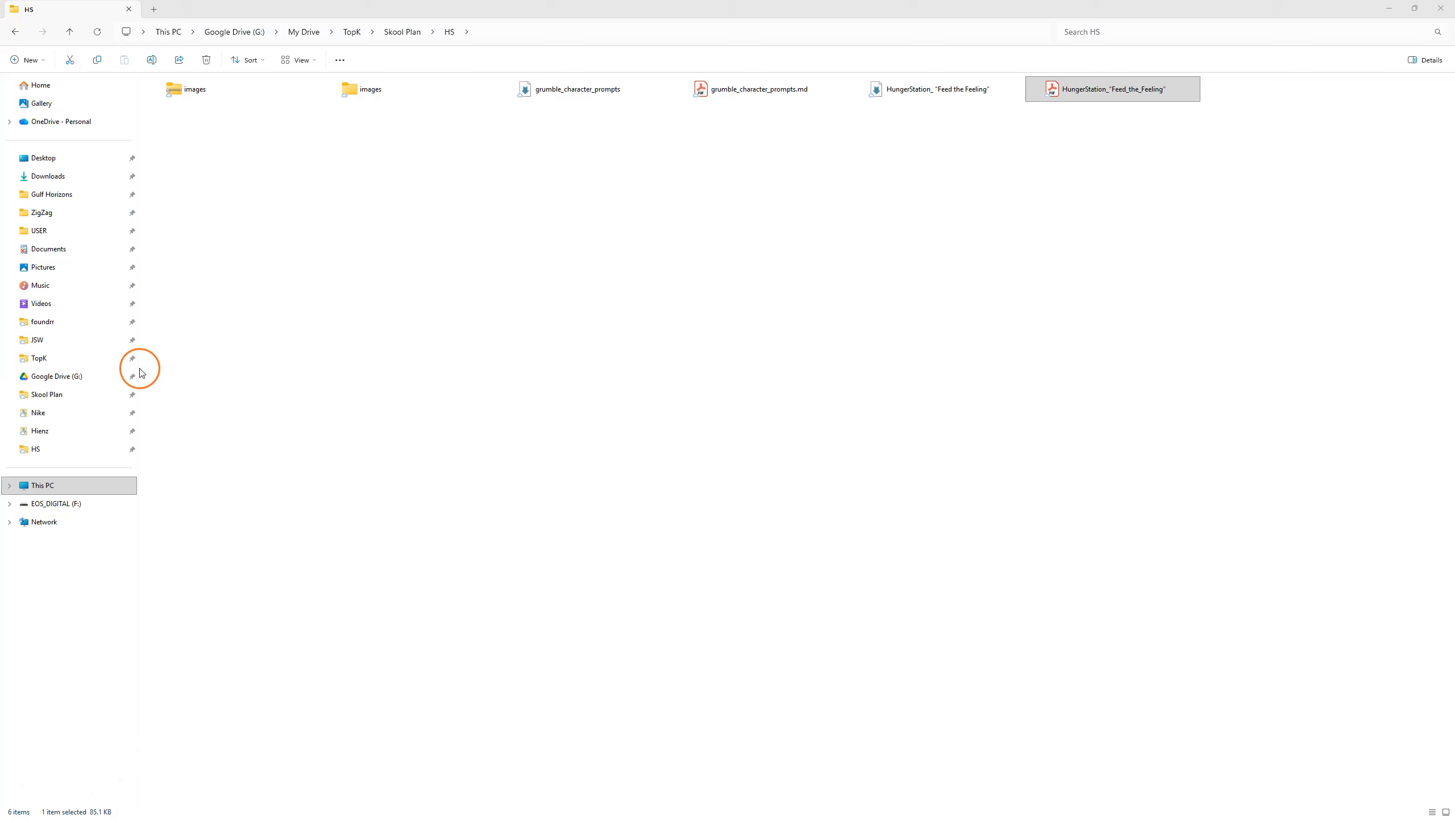
key("Return")
double_click(598, 342)
left_click_drag(505, 311, 801, 705)
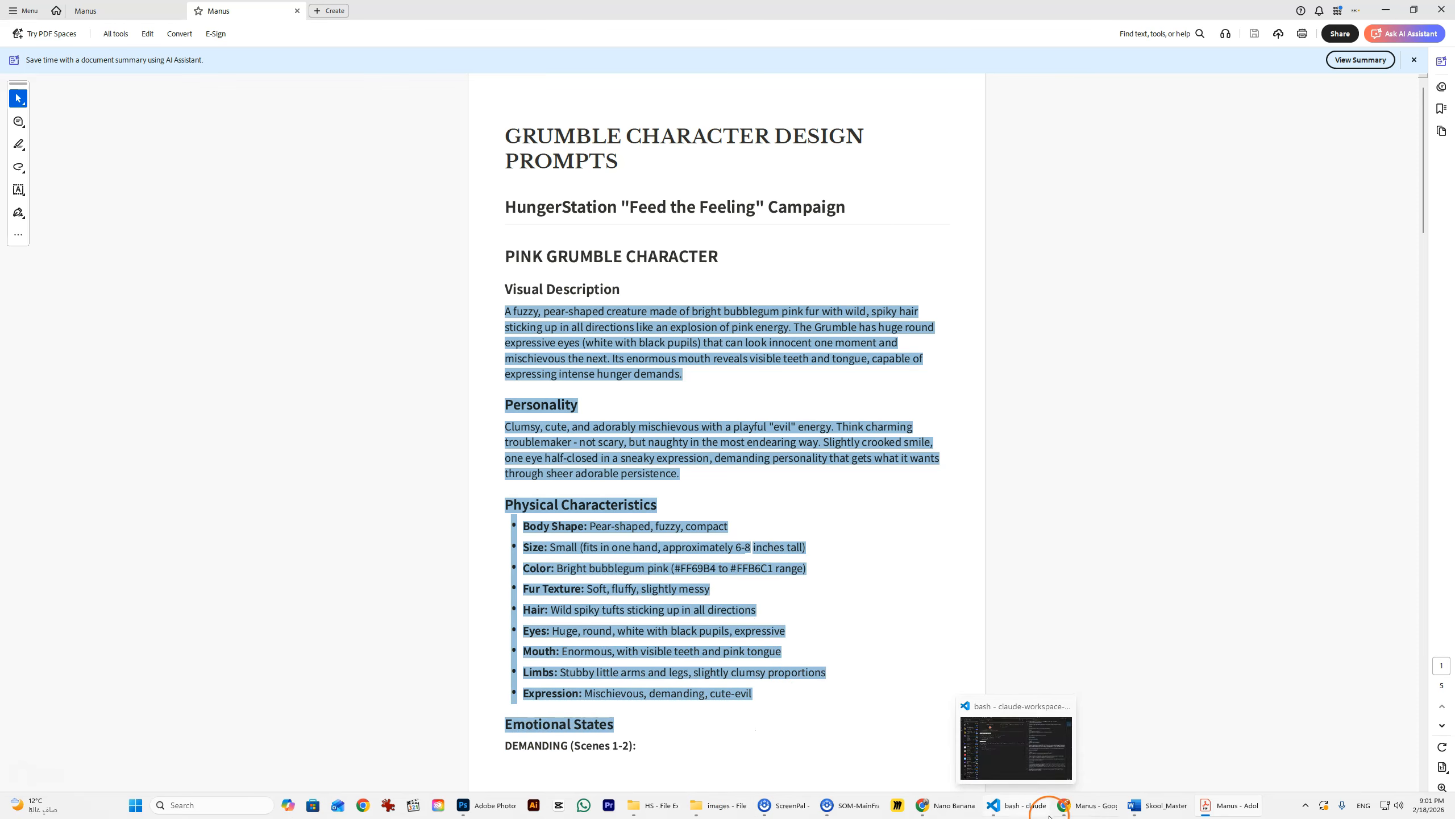
Step: Paste the copied Pink Grumble description into the Higgsfield prompt and generate three more Nano Banana Pro images
left_click(1057, 808)
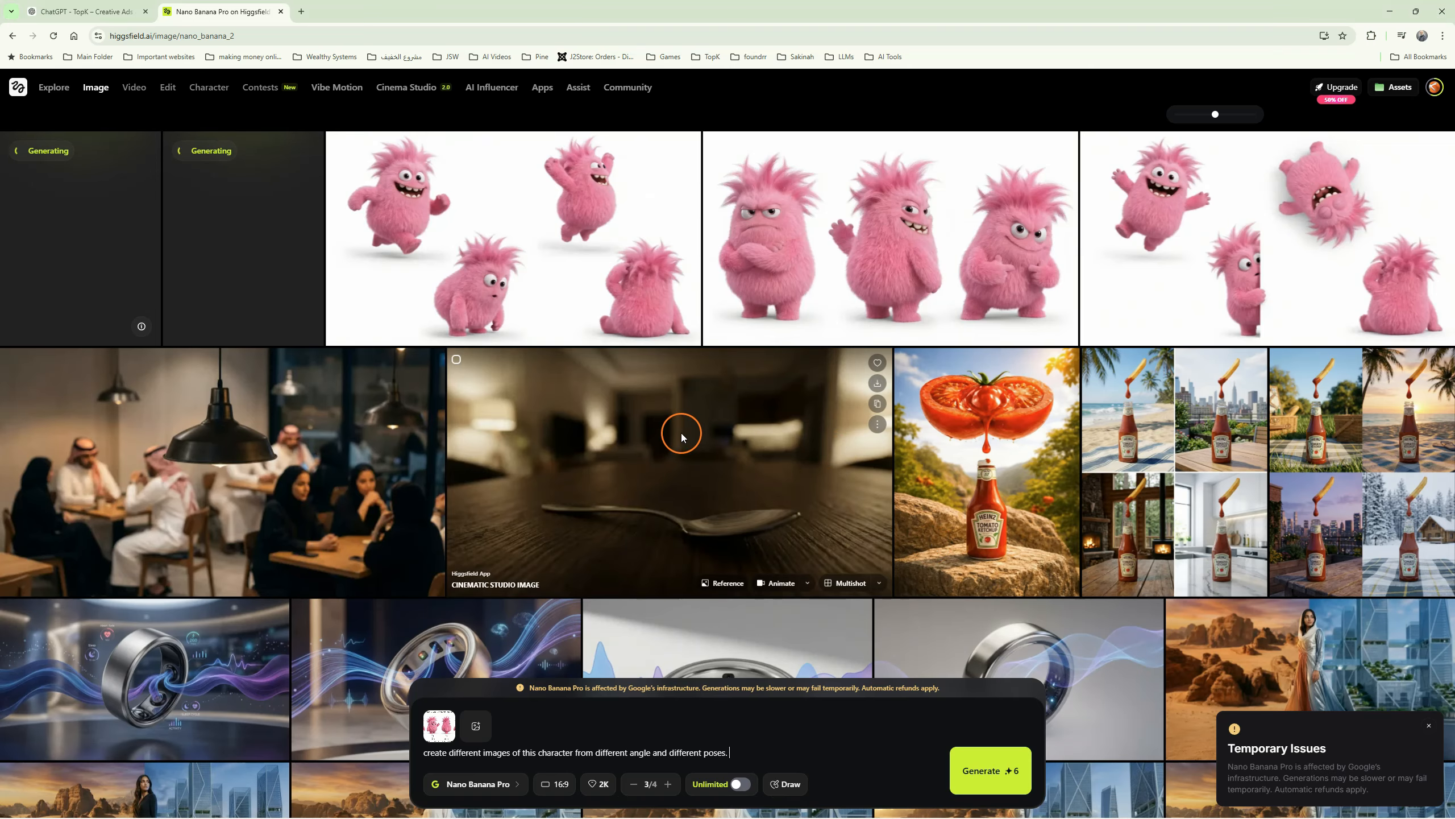
triple_click(502, 756)
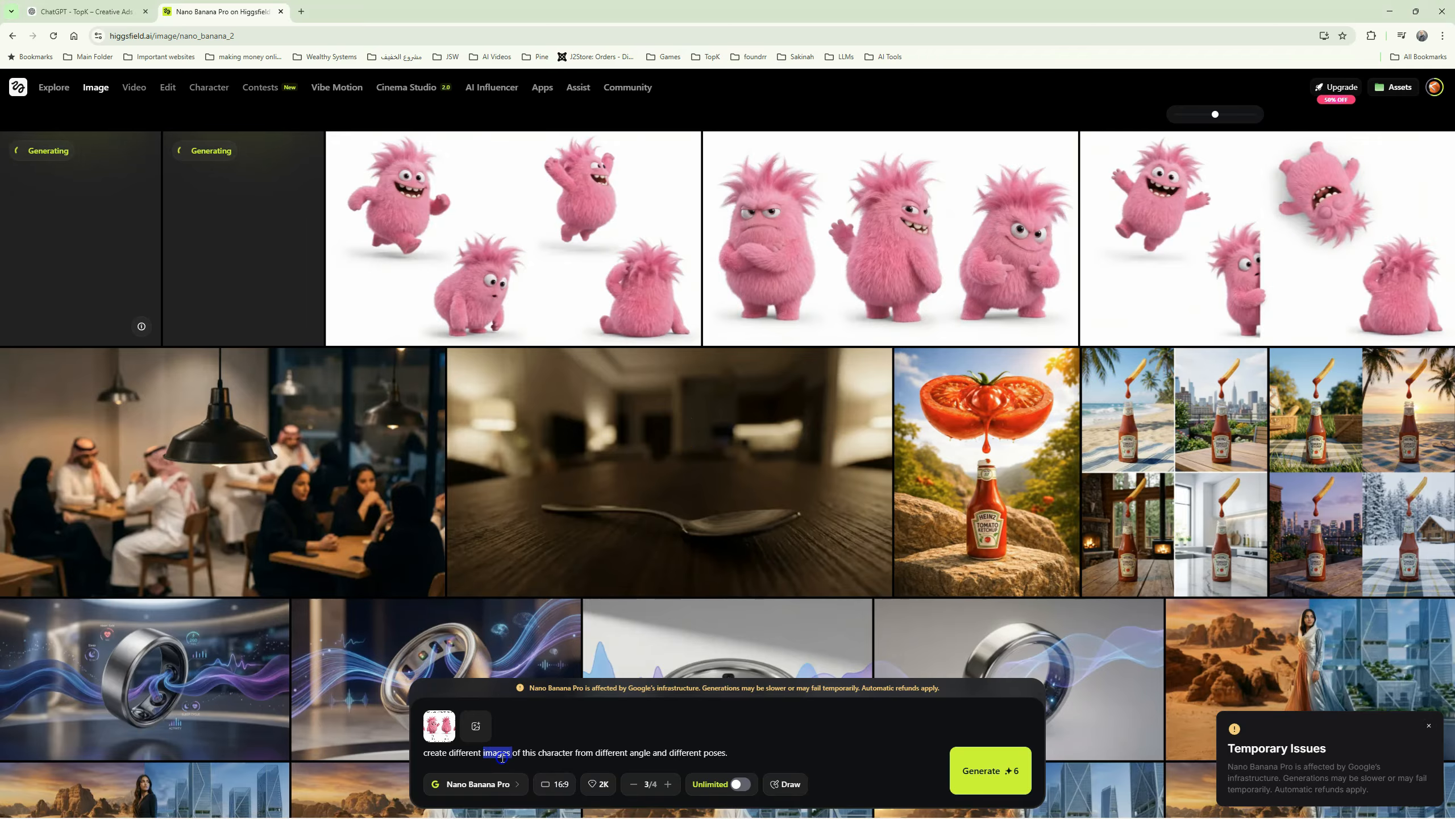
key("ctrl+v")
scroll(558, 736, "up", 2)
scroll(558, 736, "down", 2)
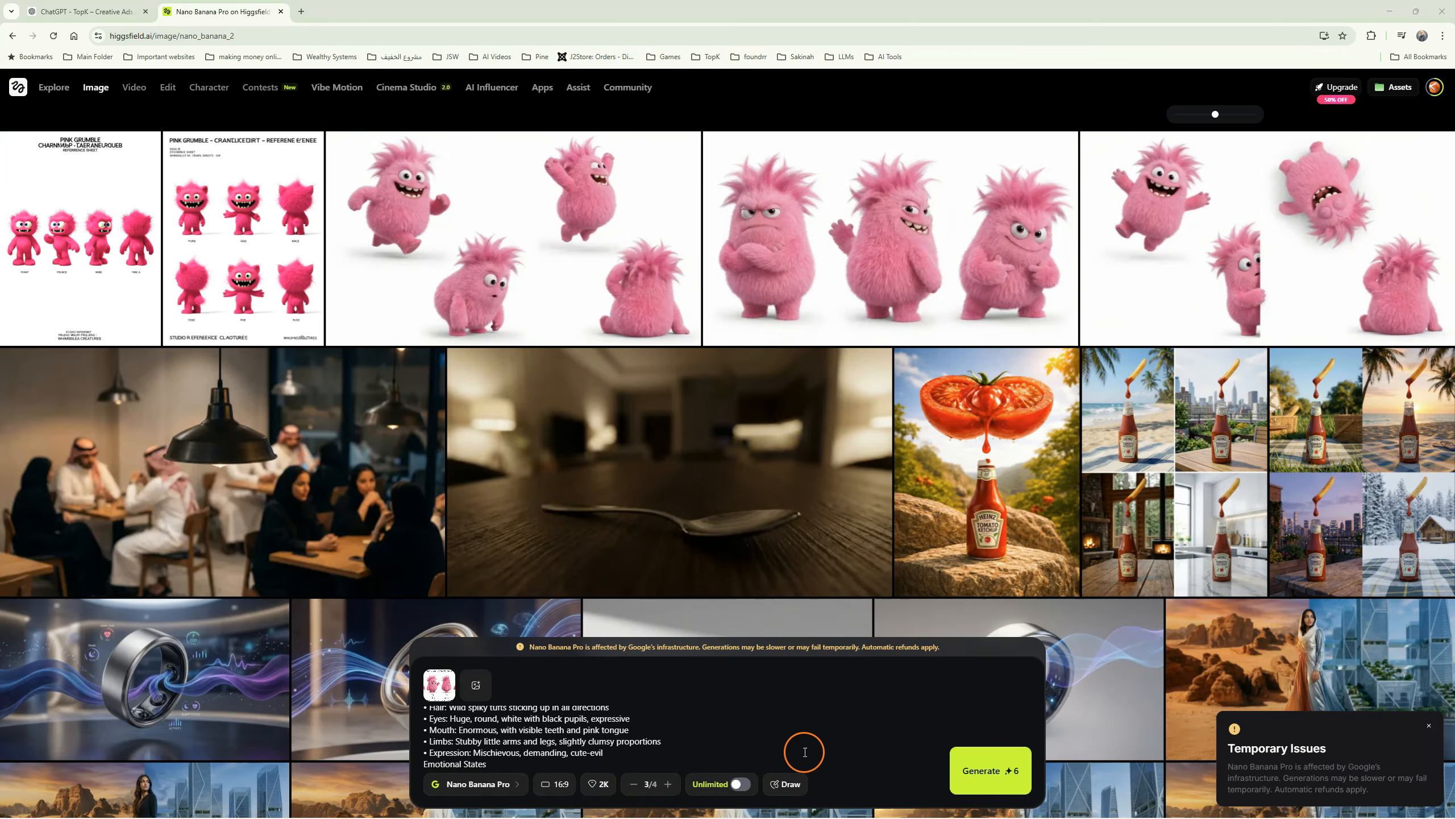
left_click(995, 780)
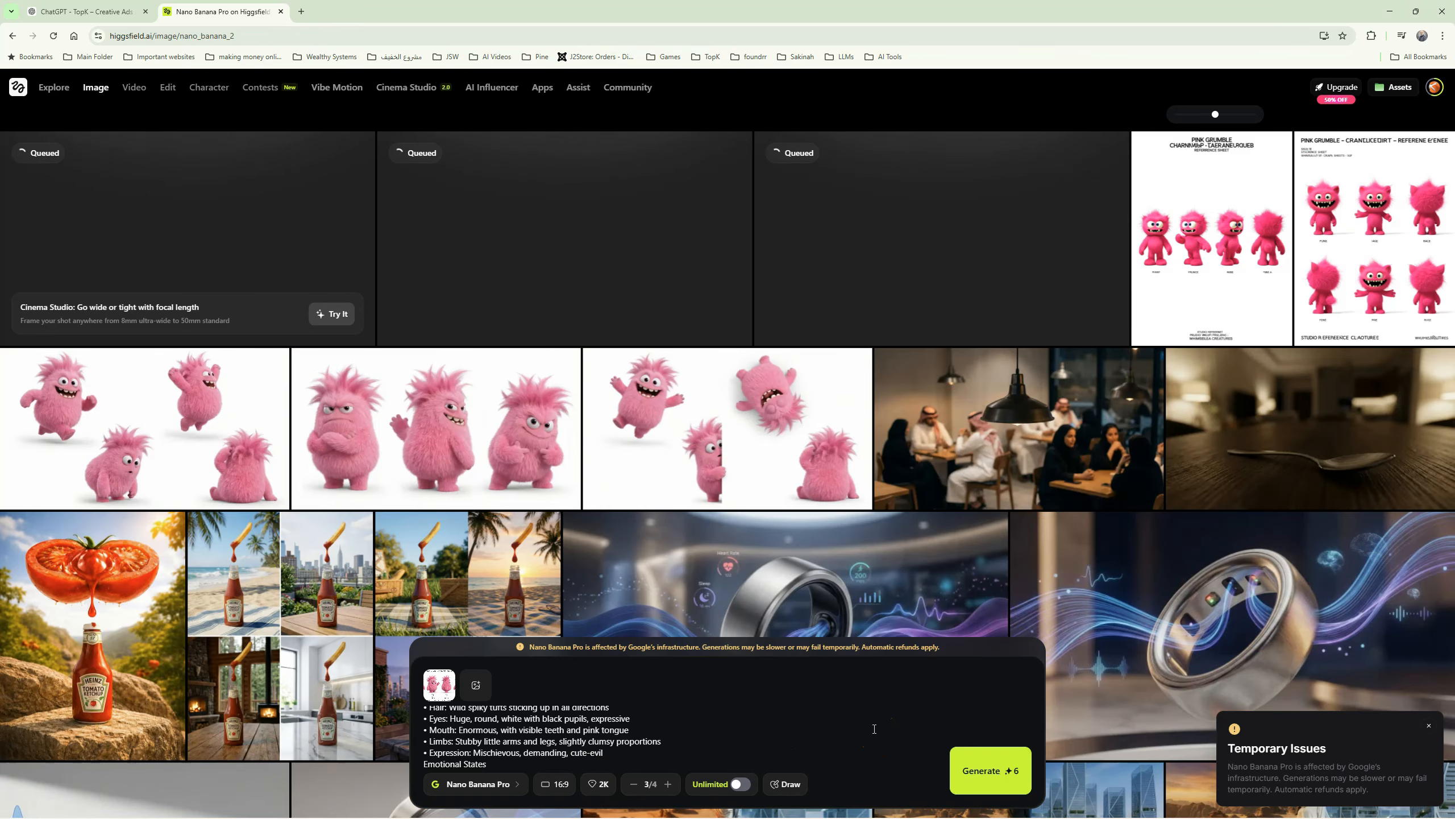
Step: Copy the grumble_character_prompts.md text from the Green Grumble Character heading through the "Endearing" bullet
left_click(958, 341)
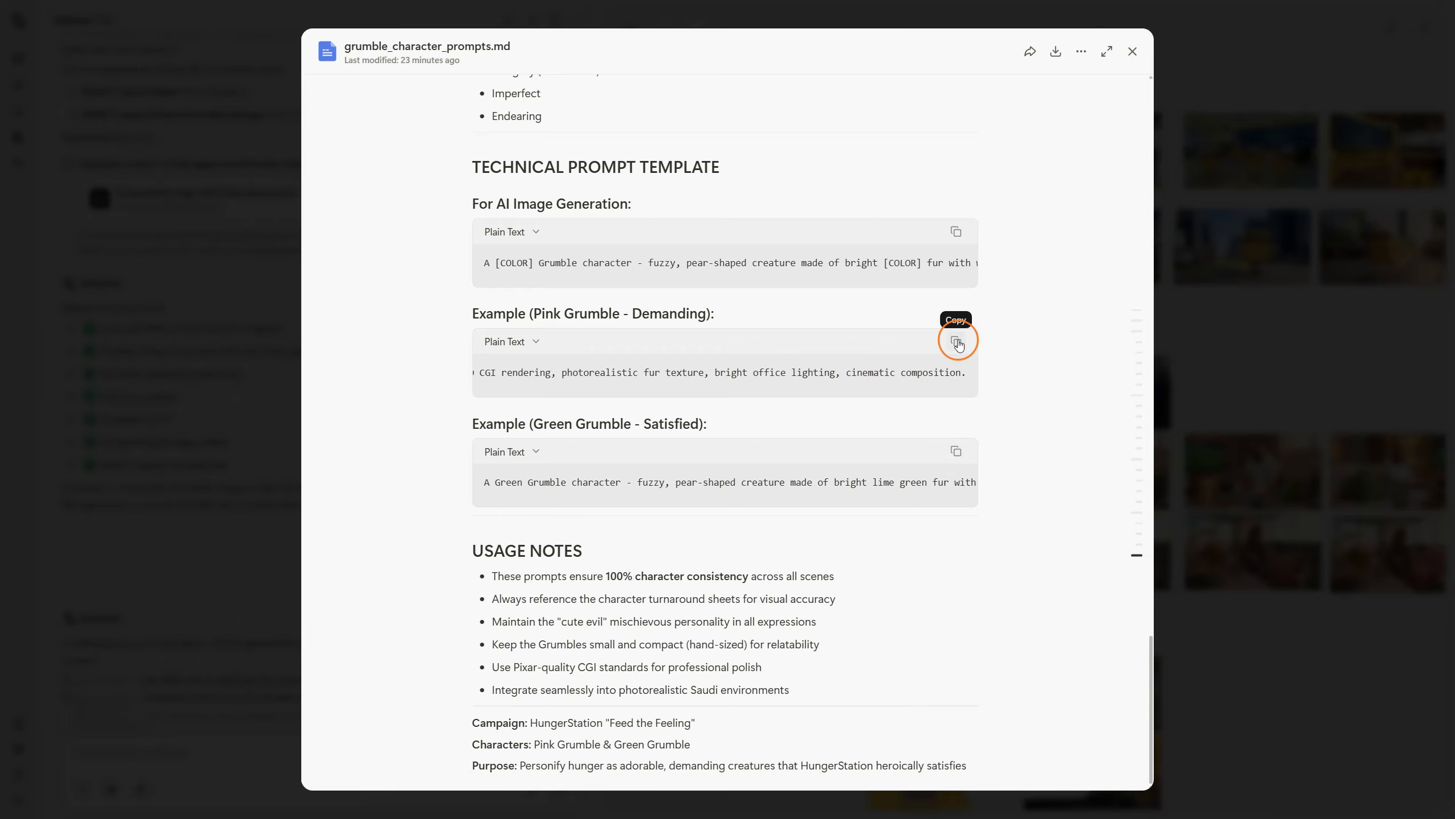
left_click(958, 341)
scroll(649, 510, "up", 20)
key("ctrl+a")
scroll(651, 514, "down", 18)
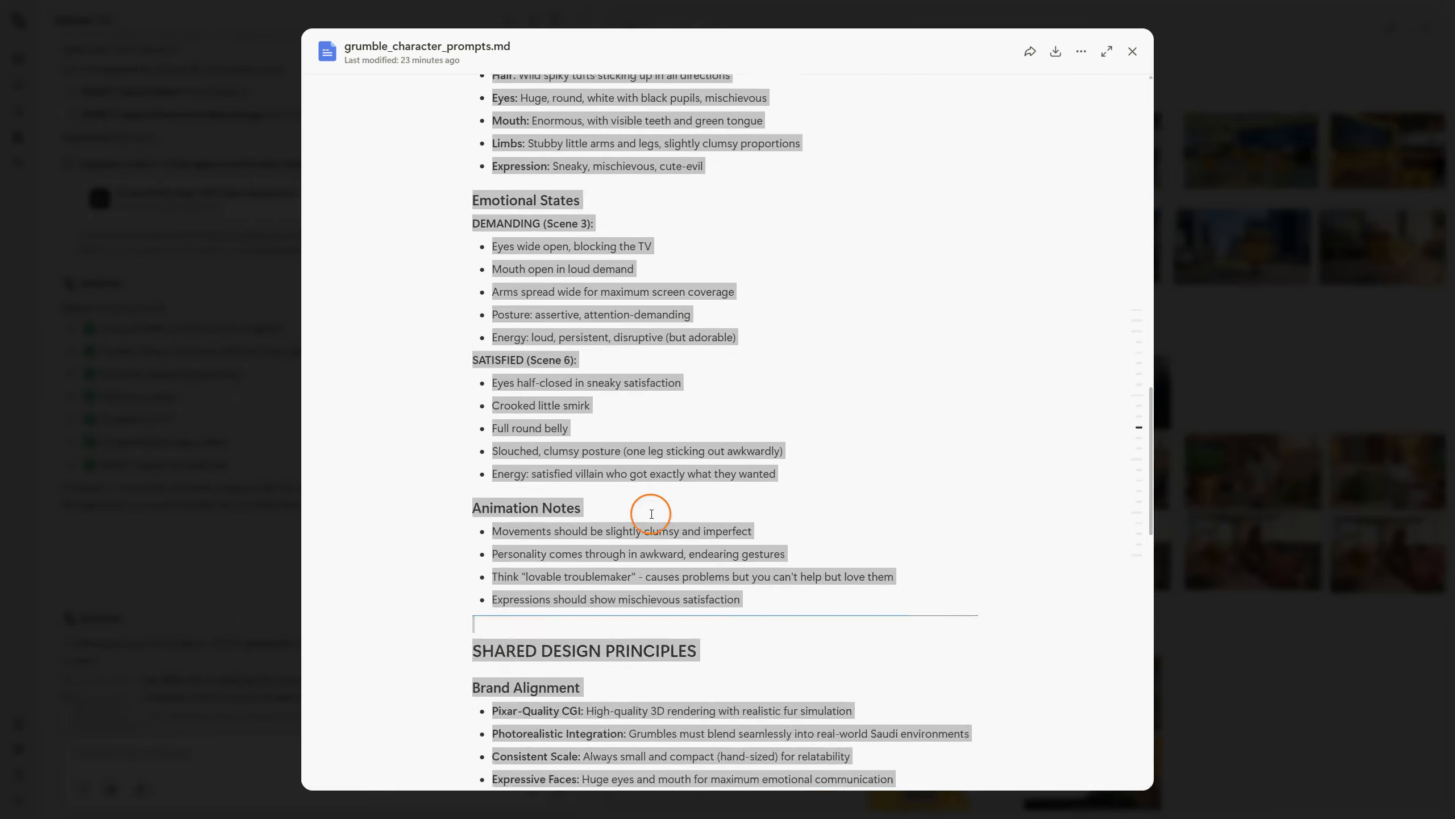
scroll(651, 513, "down", 10)
Step: Generate two images in Higgsfield from the Green Grumble reference and the pasted Green Grumble description
left_click(432, 713)
double_click(133, 108)
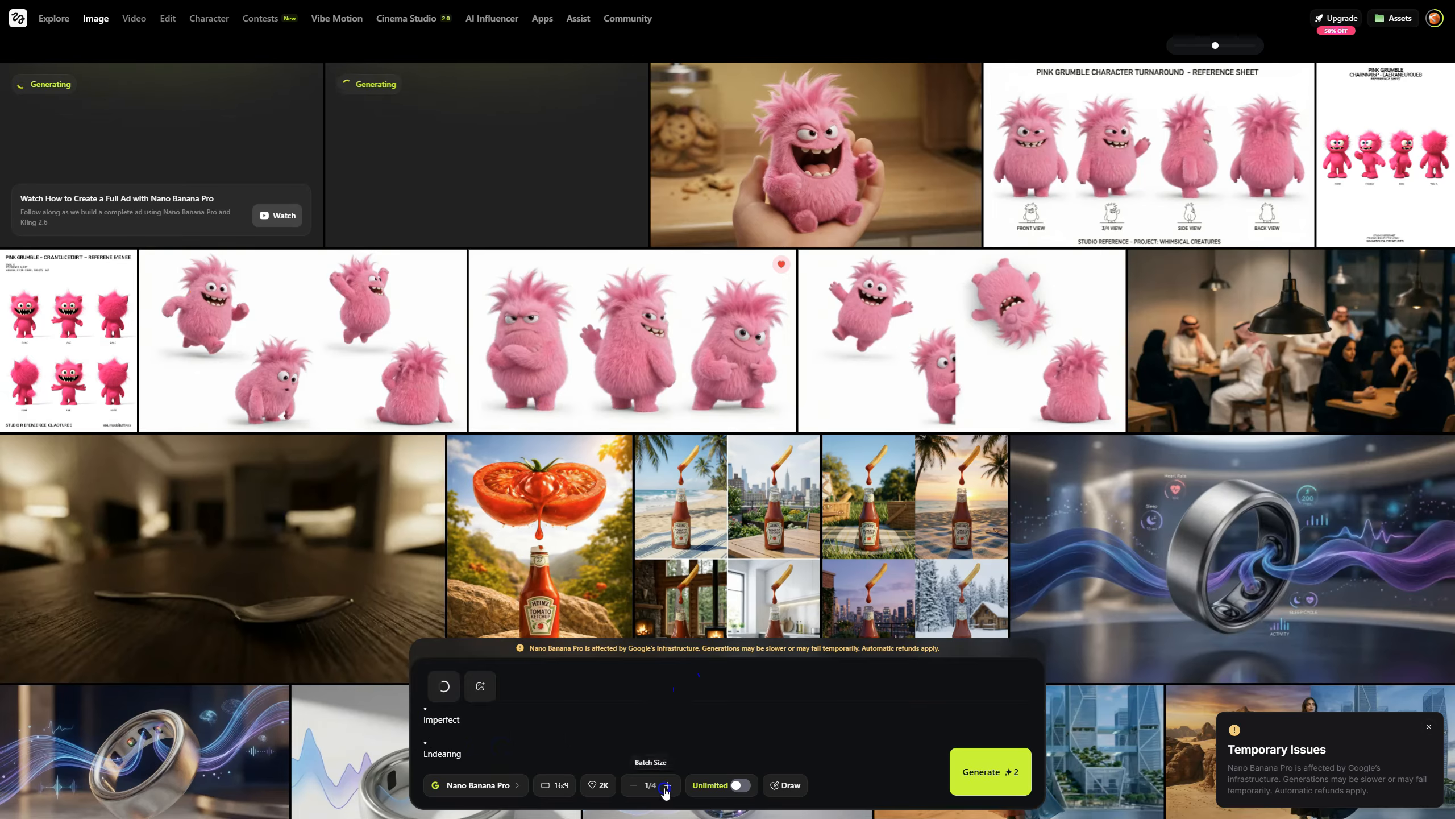
left_click(667, 785)
left_click(427, 582)
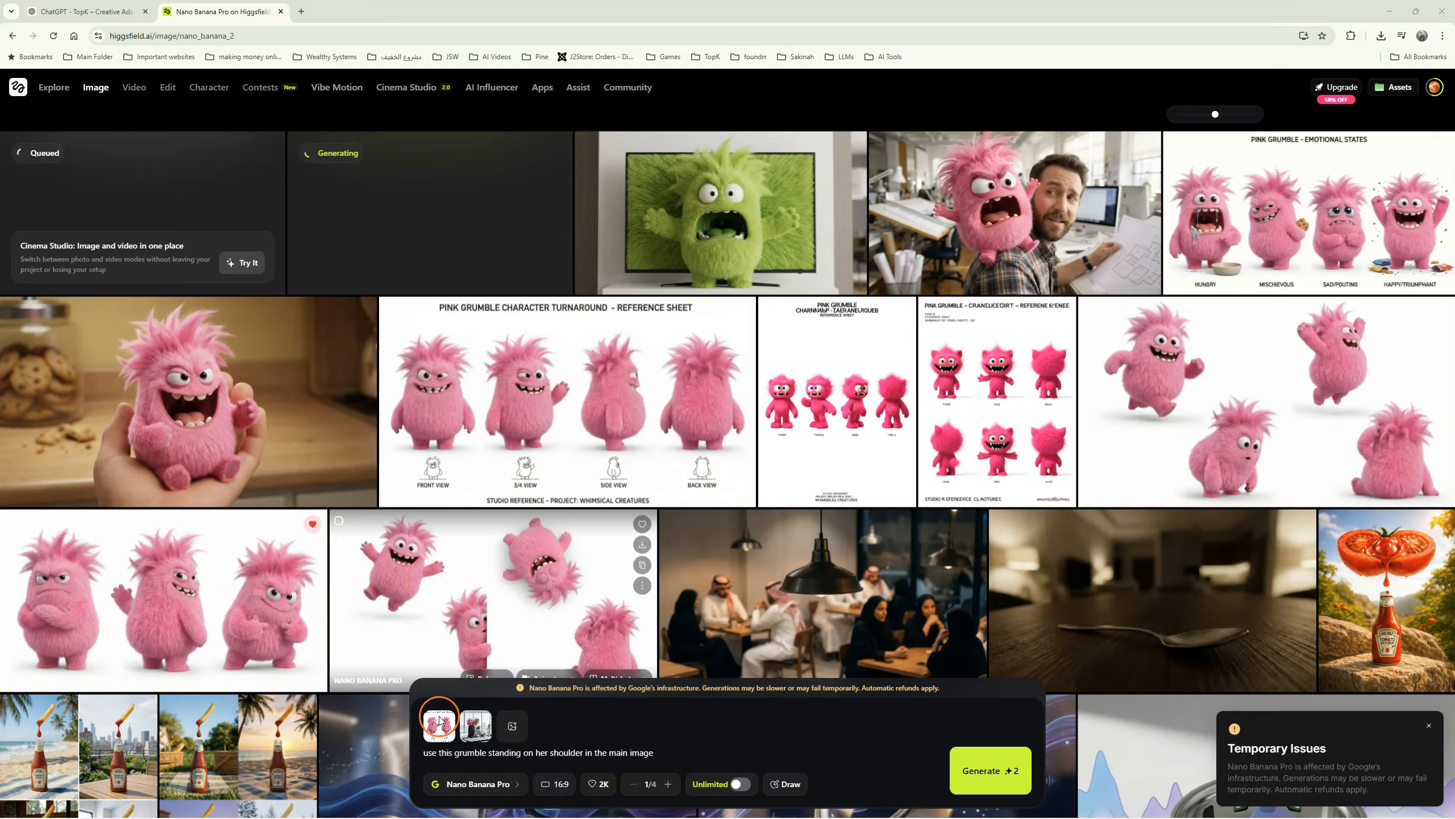
Step: Replace the second reference image with scene_02_escalation_final 2 from the Scene 02 folder
left_click(488, 714)
left_click(477, 727)
left_click(350, 33)
double_click(268, 112)
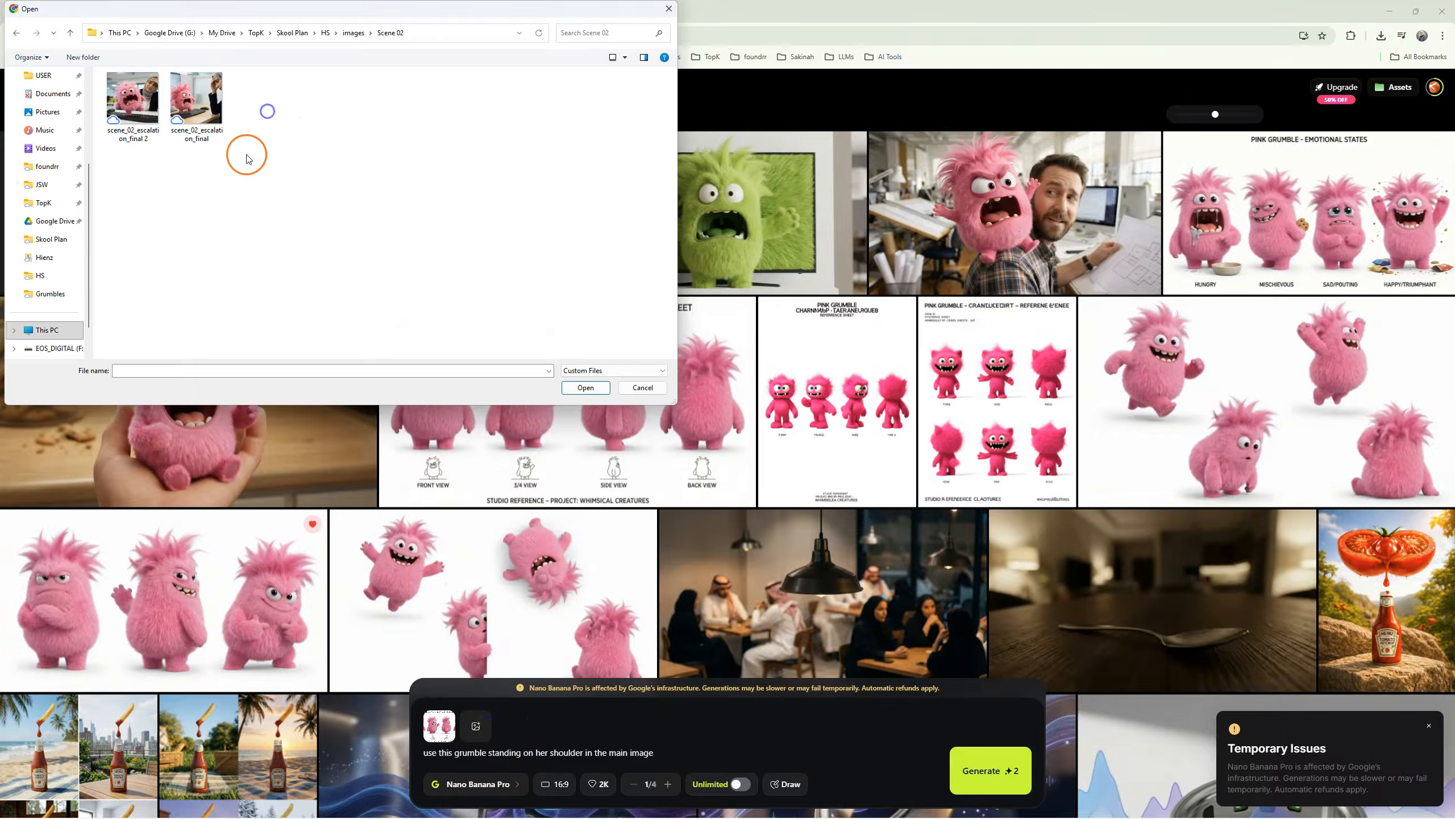
double_click(141, 119)
Step: Rewrite the prompt to "replace the grumble showin in the main image with the one attached, just one grumble in an image, use our angry one" and generate
left_click(660, 752)
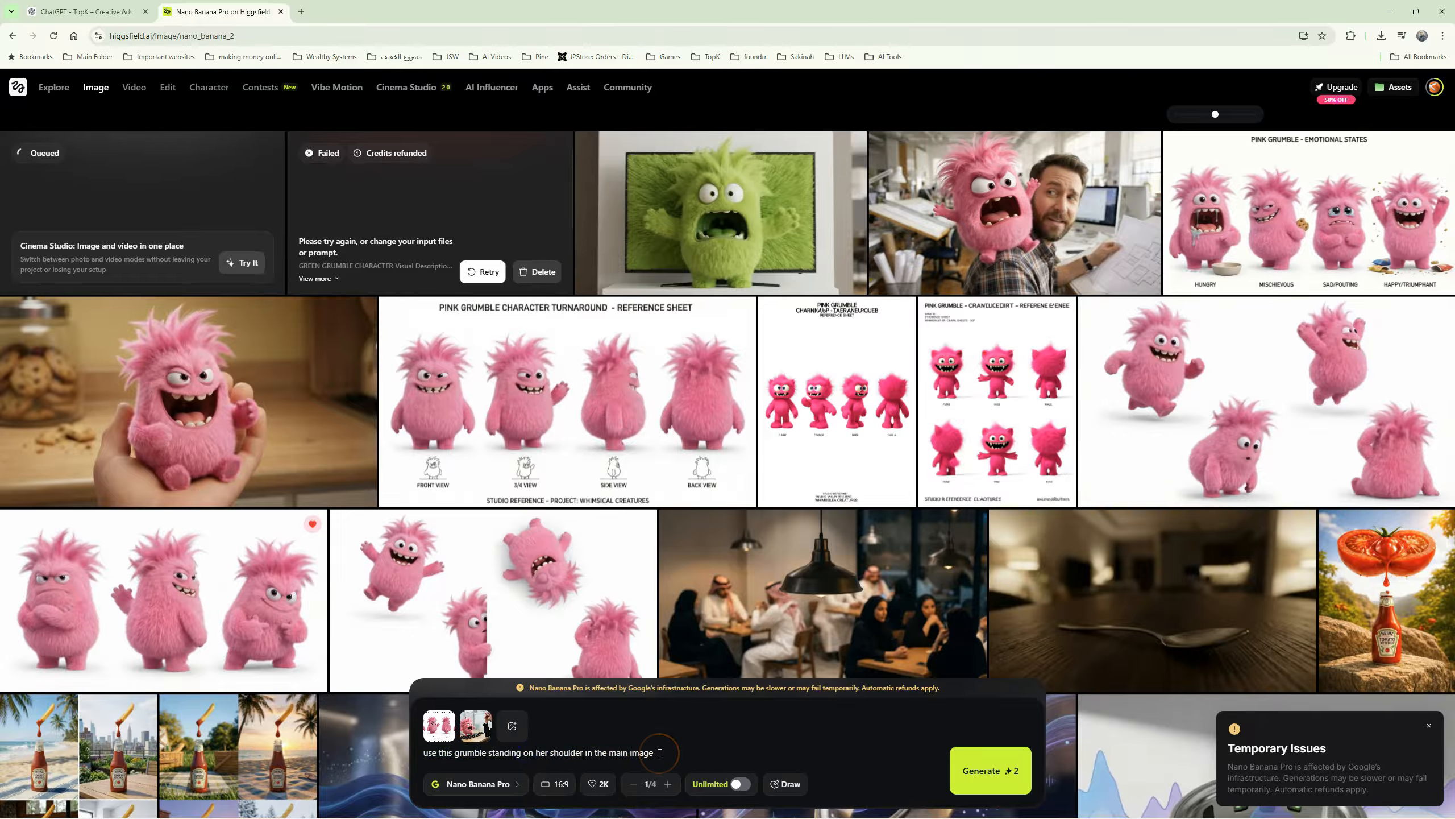
left_click(594, 750)
triple_click(565, 755)
type("replac")
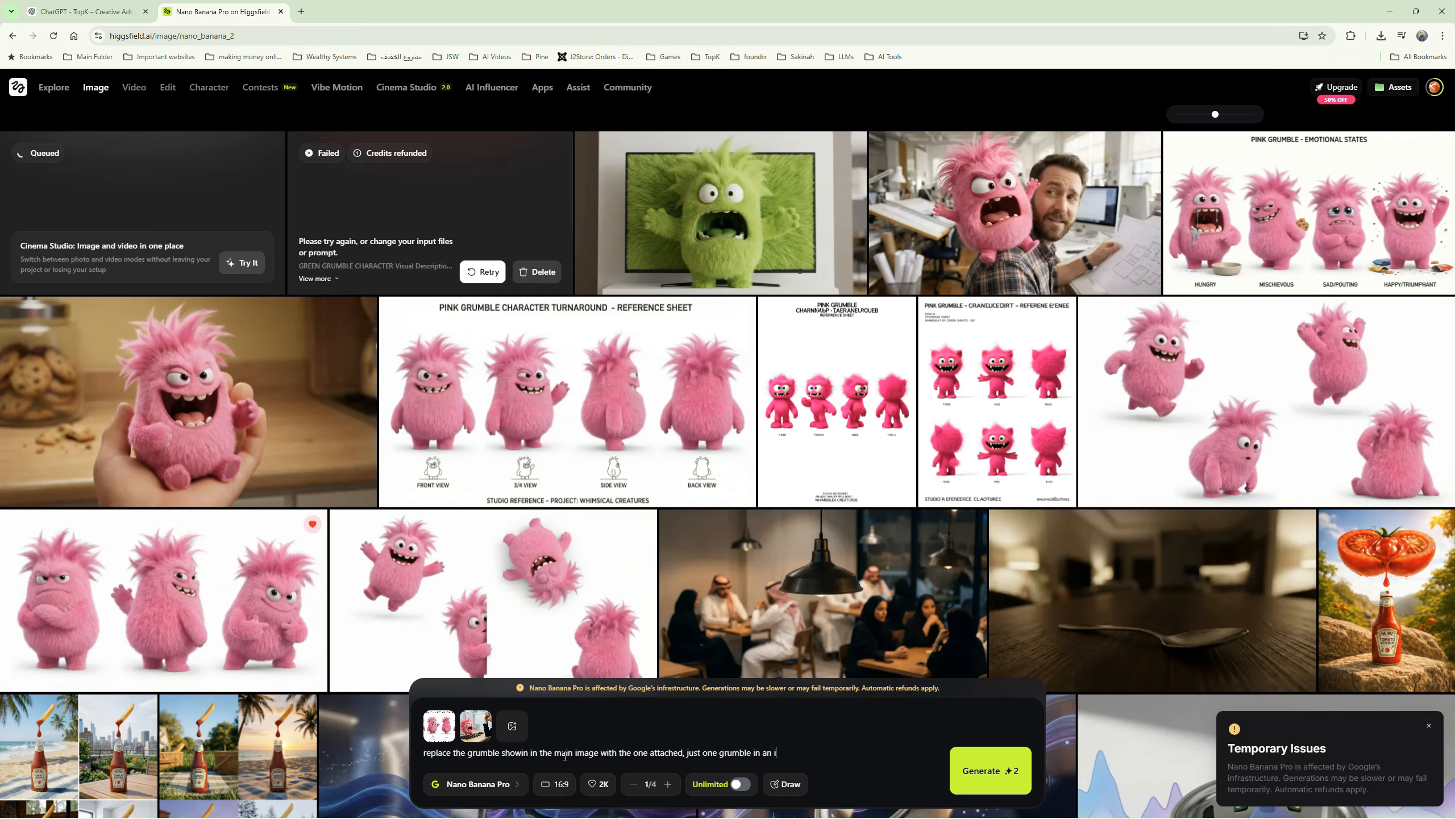
type("mage,")
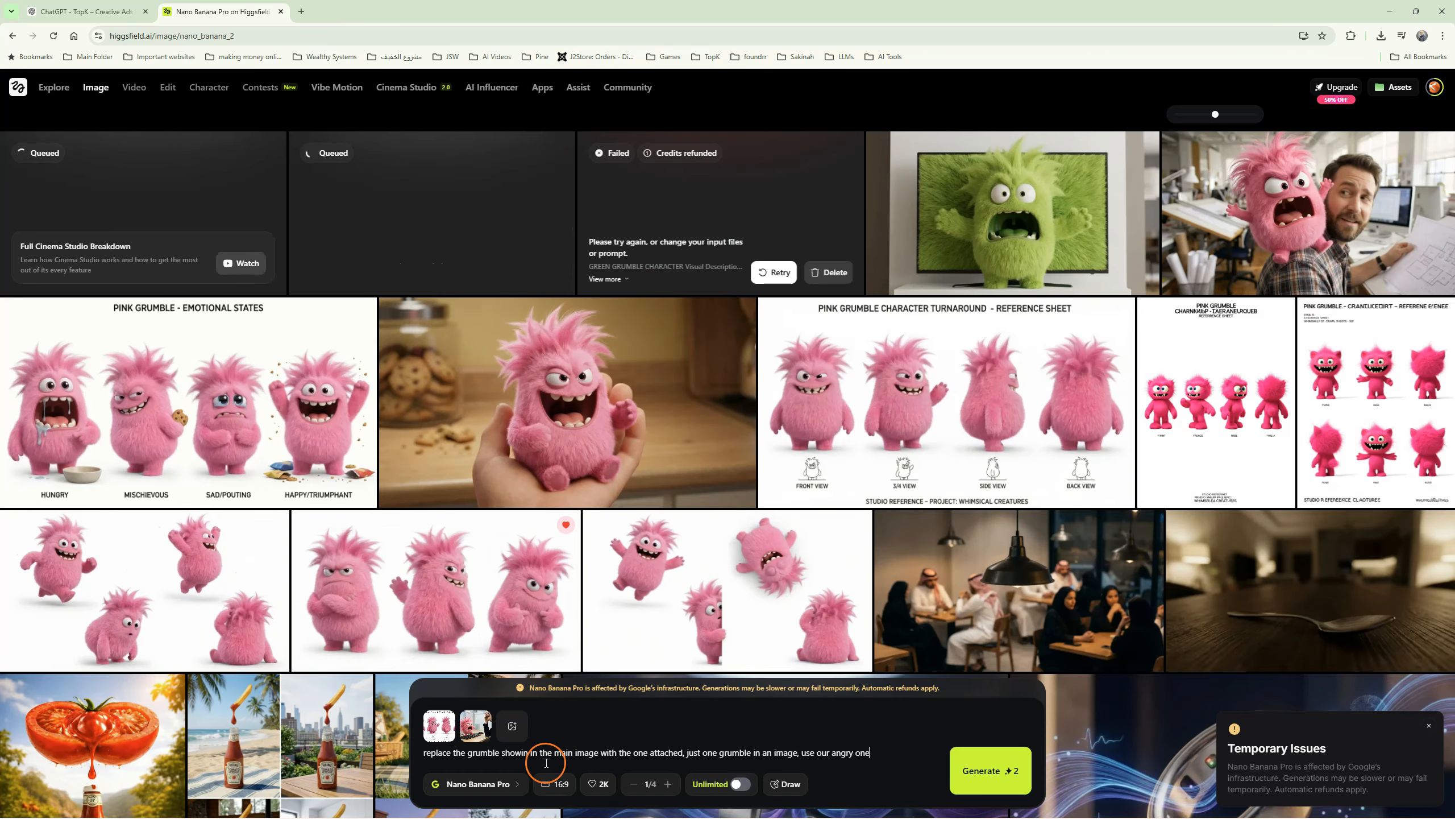
left_click(452, 715)
left_click(451, 714)
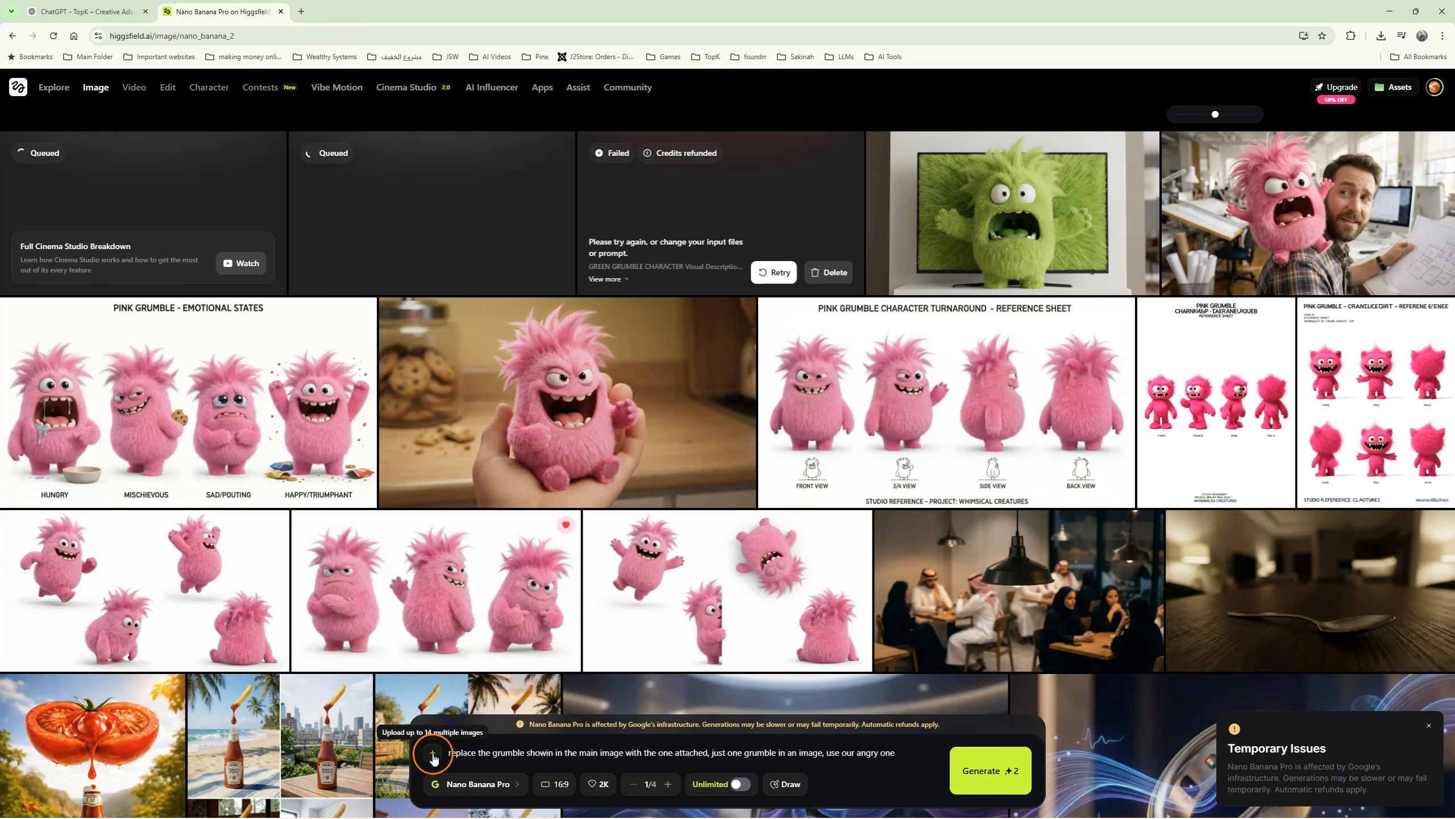
left_click(433, 753)
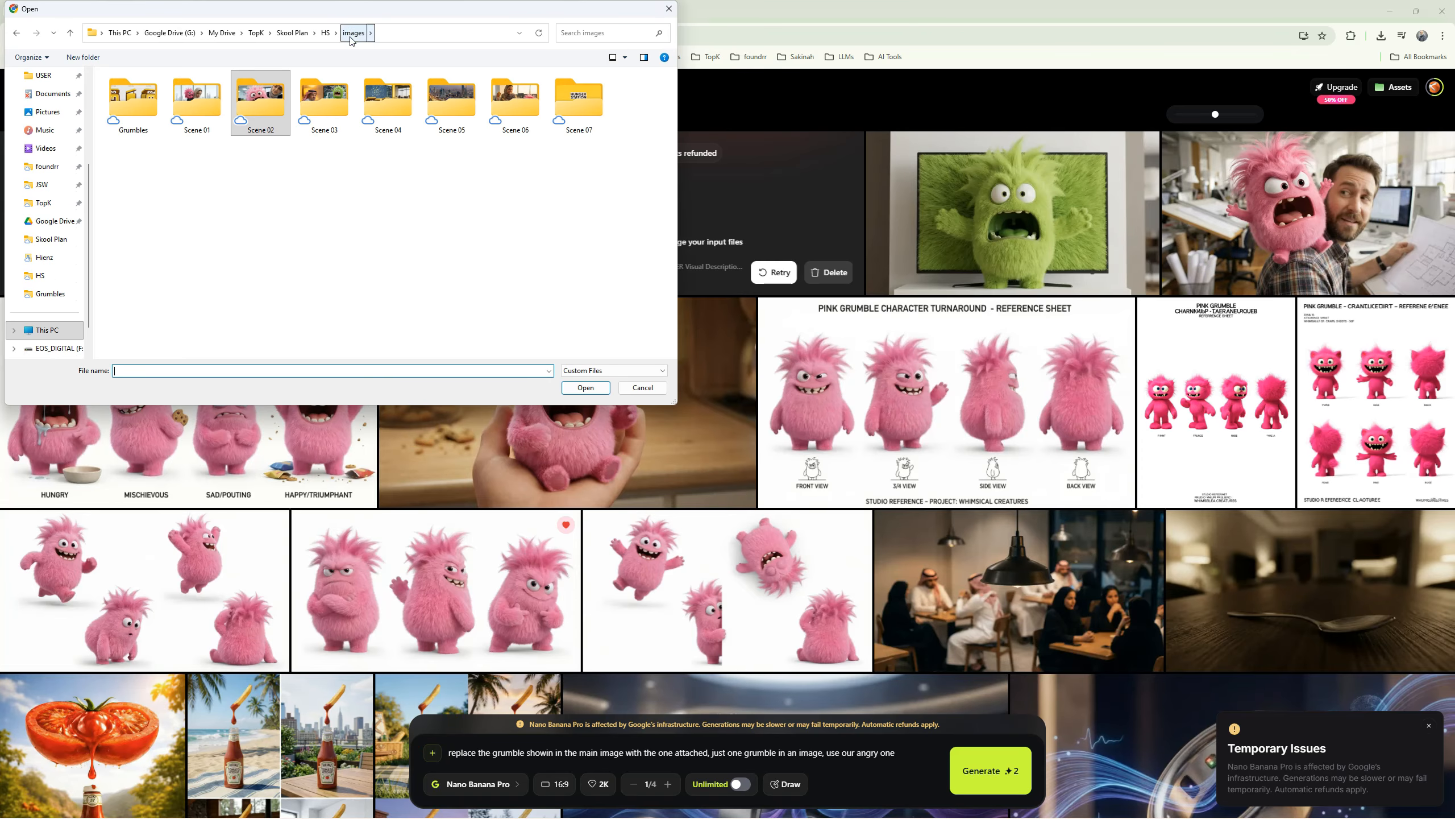
double_click(261, 115)
double_click(133, 106)
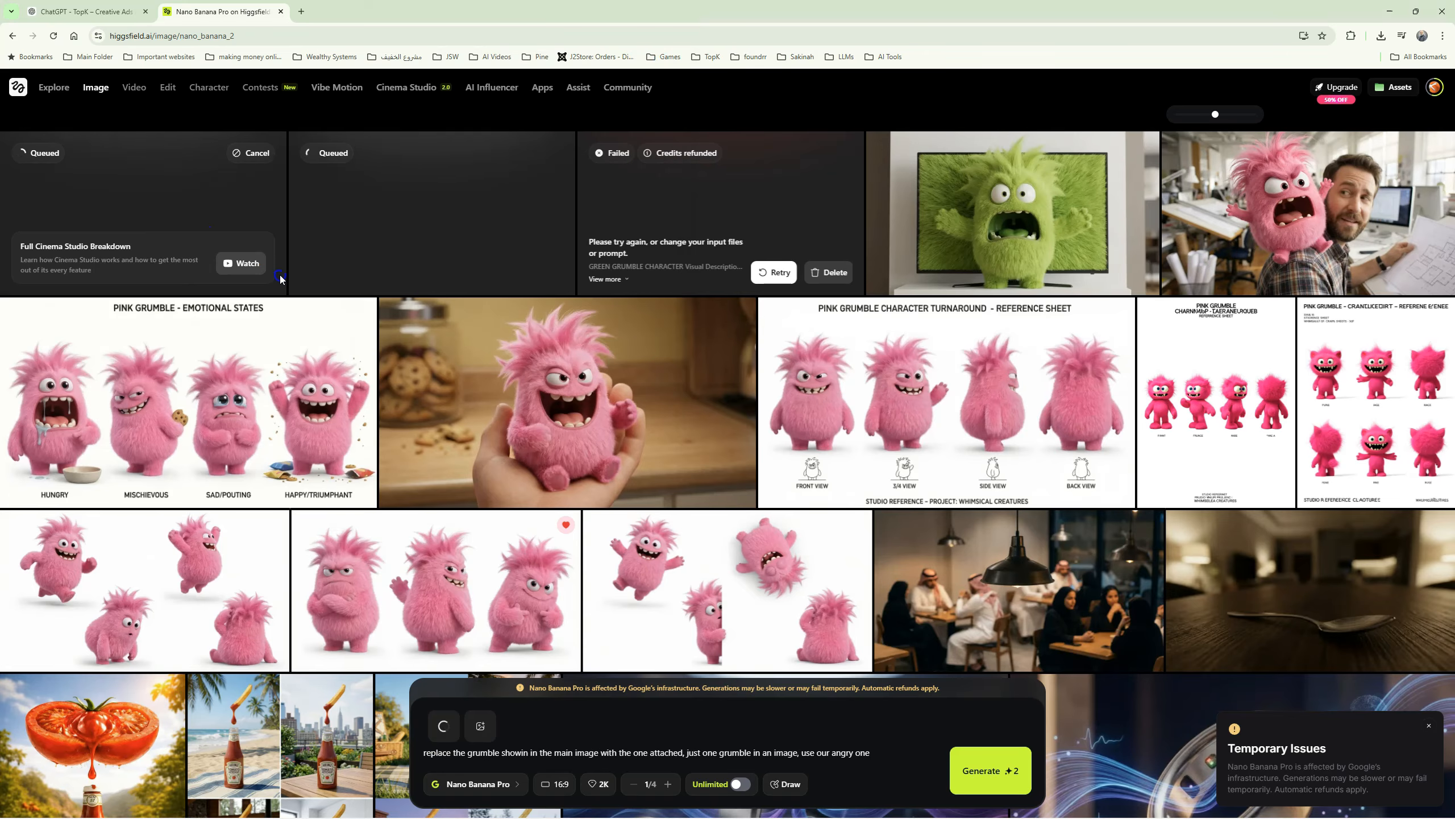
left_click(479, 738)
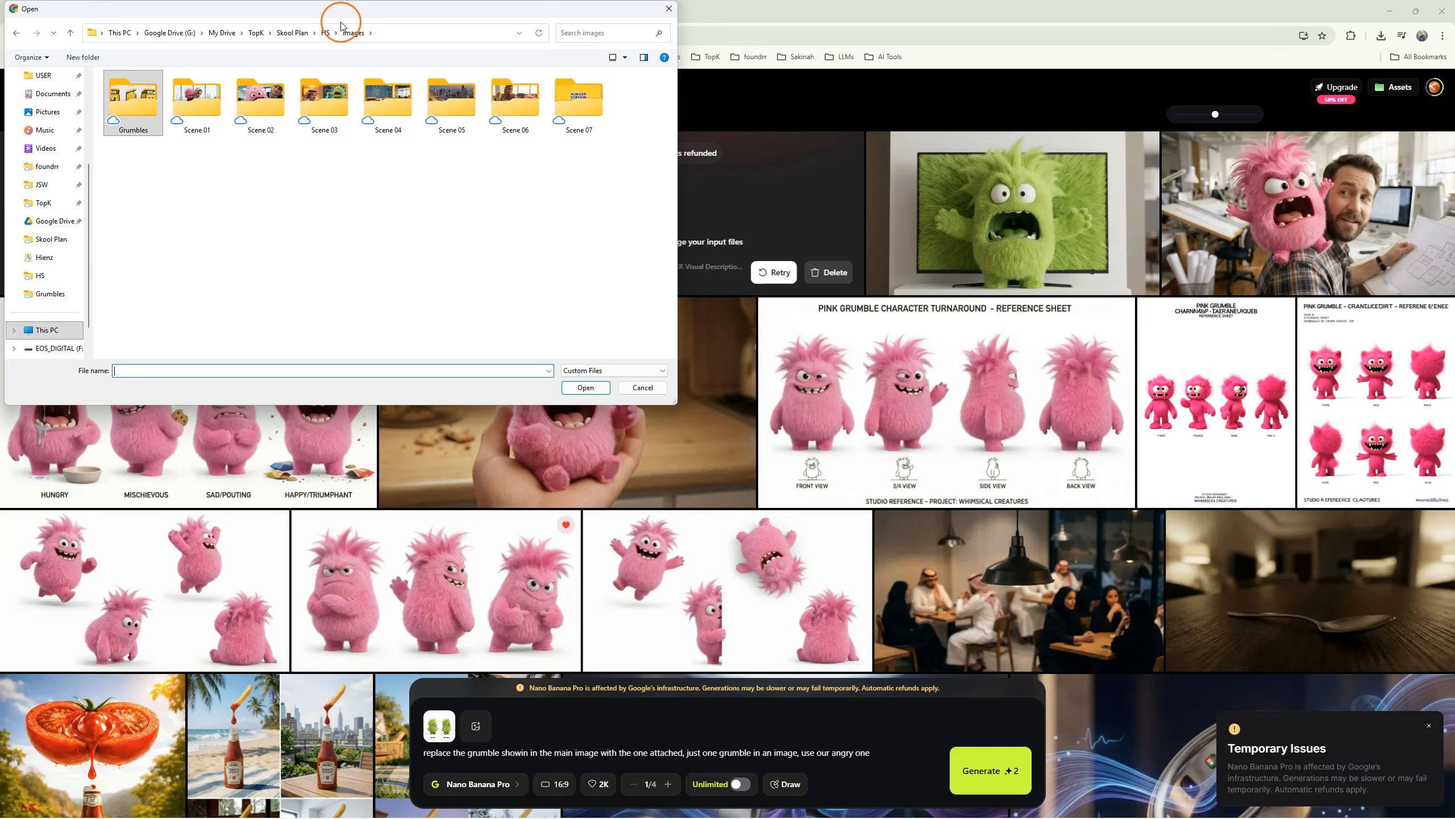
left_click(354, 177)
left_click(667, 8)
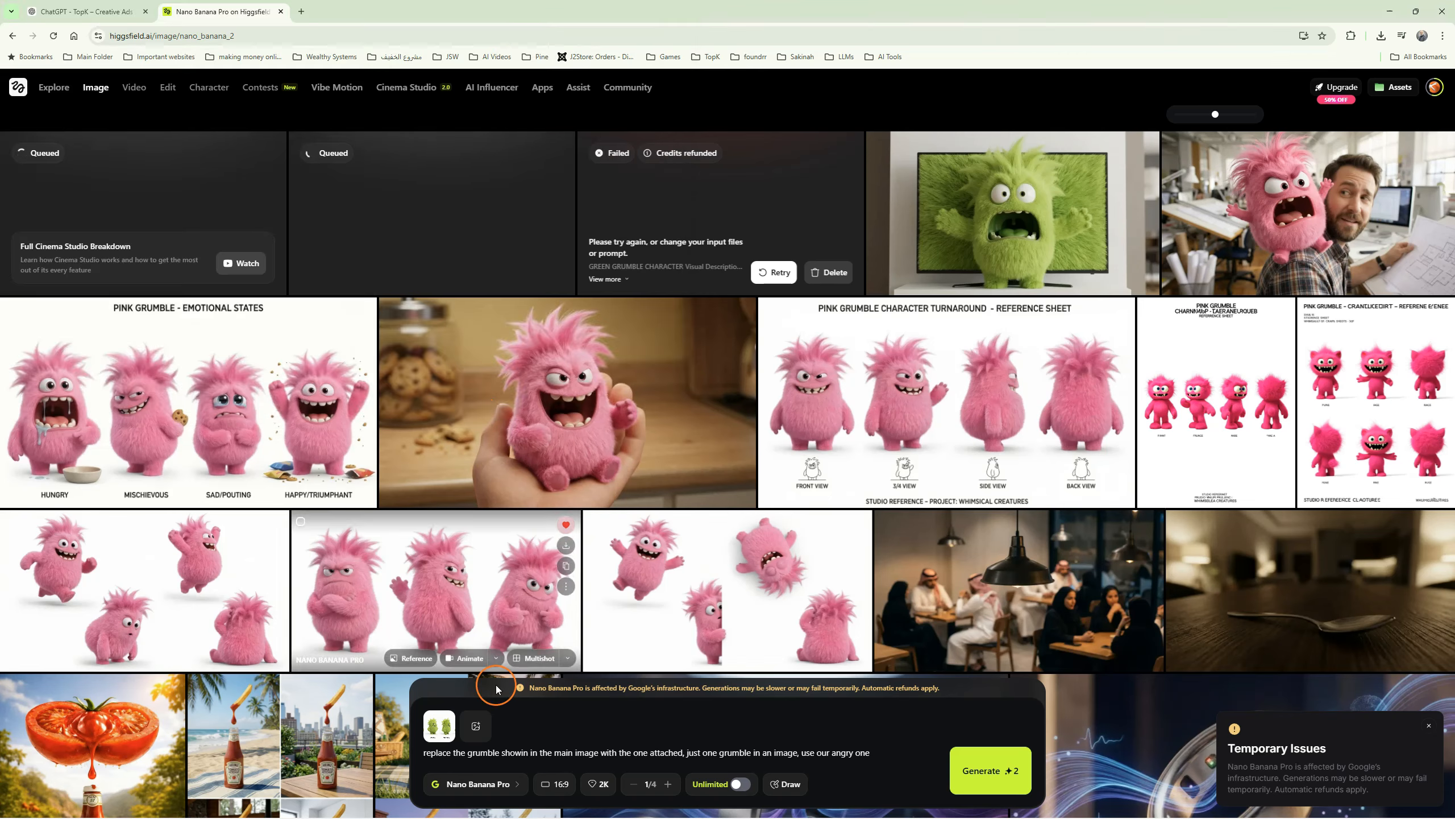
left_click(451, 715)
Step: Attach a Scene 02 image together with the Pink Grumble reference sheet and generate two more images with the same prompt
left_click(428, 753)
double_click(263, 102)
left_click(480, 726)
left_click(355, 37)
double_click(272, 125)
double_click(224, 137)
left_click(971, 776)
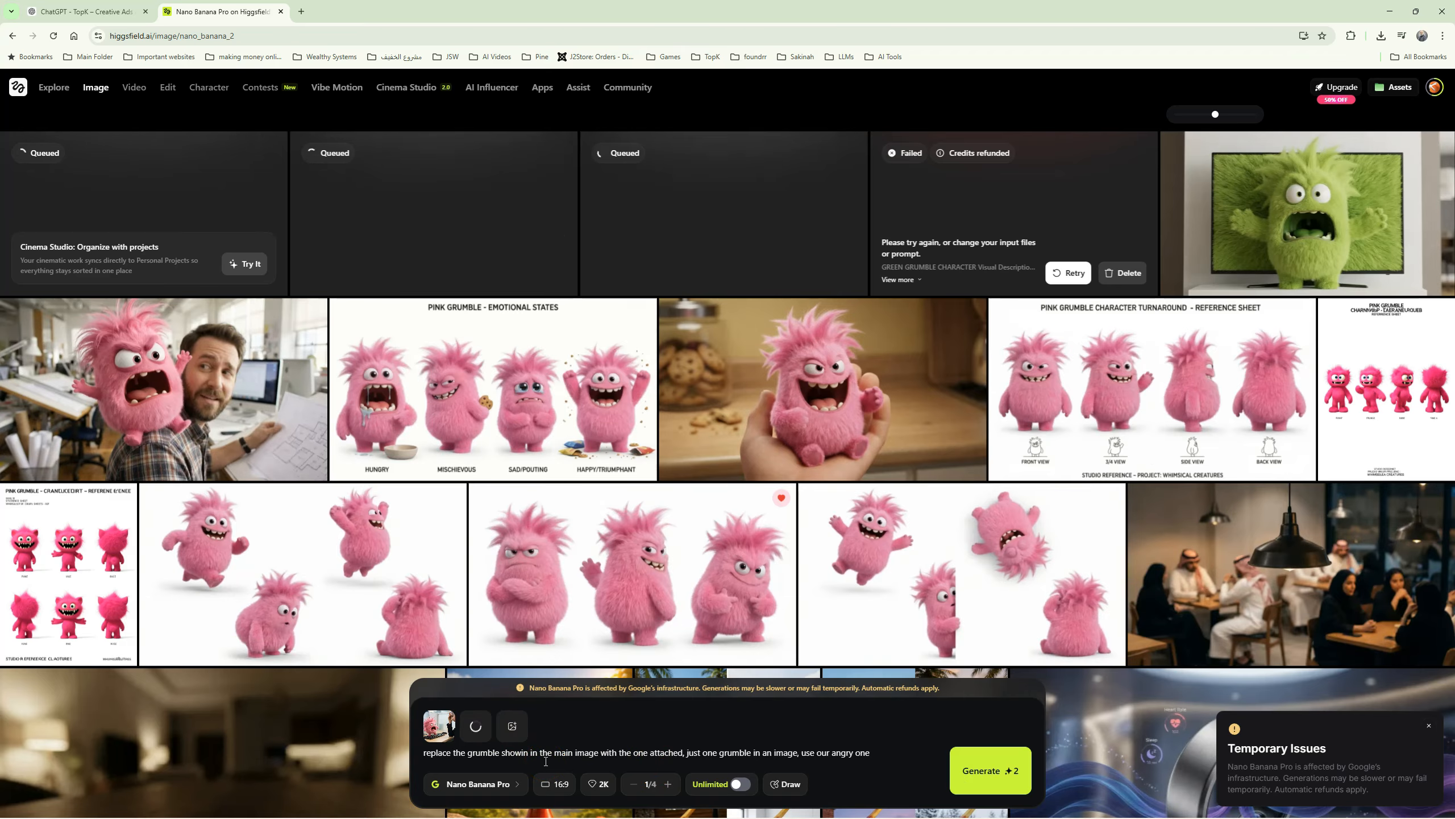
left_click(950, 770)
Step: Open Cinema Studio and attach the Pink Grumble turnaround sheet as a reference alongside the office scene image
left_click(691, 747)
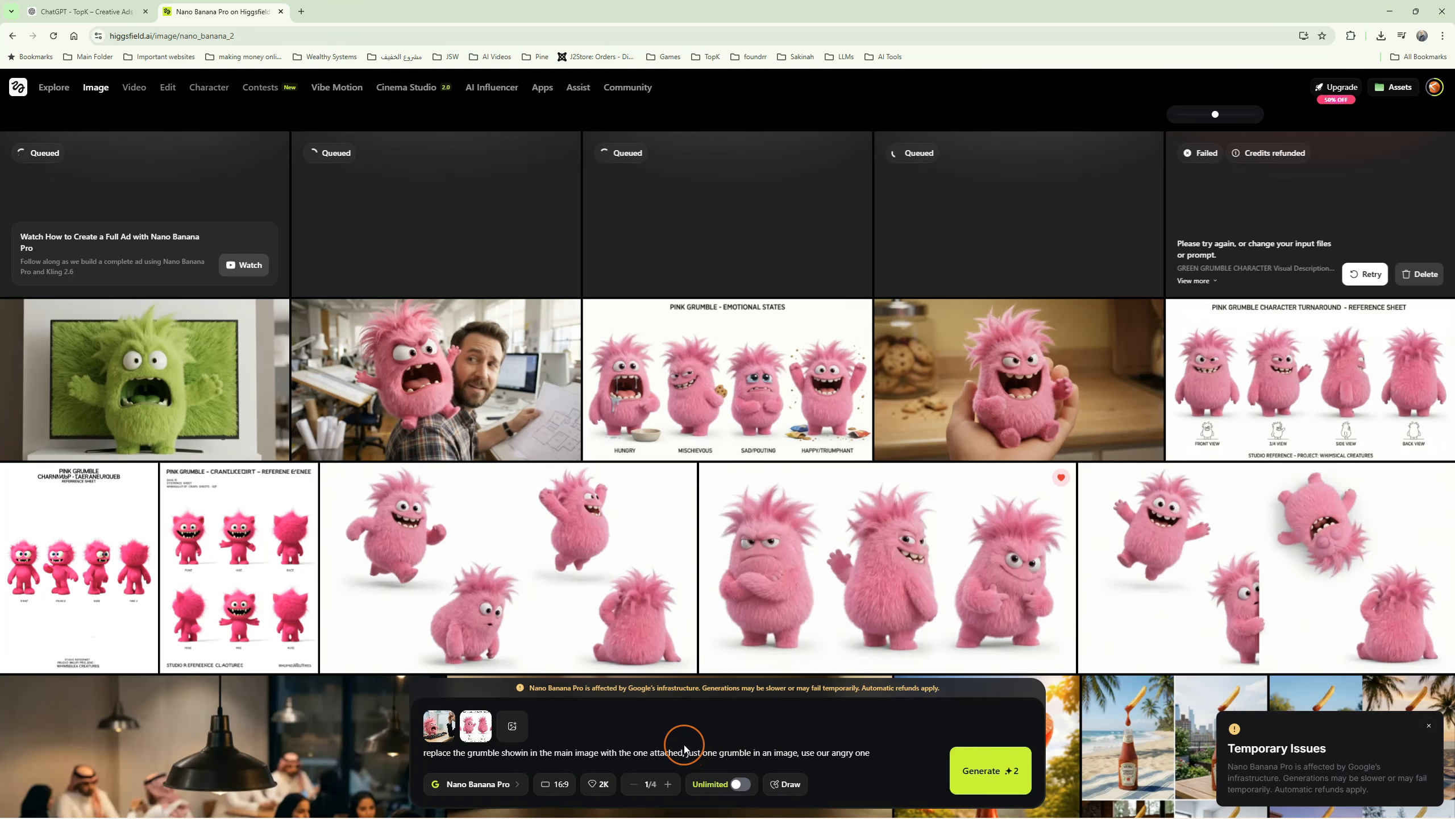
left_click(401, 87)
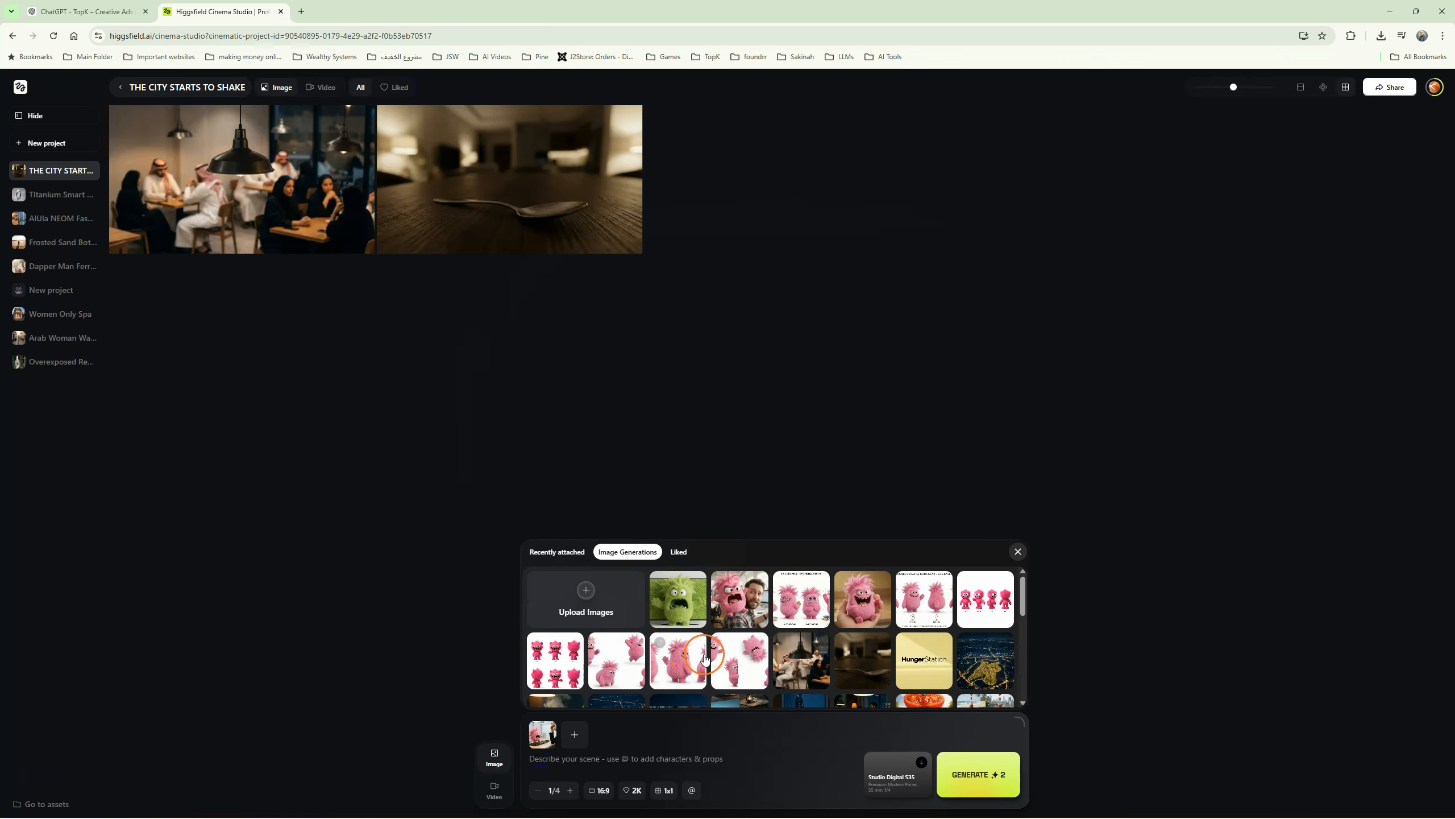
left_click(678, 661)
left_click(633, 761)
left_click(575, 735)
left_click(1085, 474)
left_click(585, 723)
left_click(580, 733)
left_click(914, 601)
left_click(603, 759)
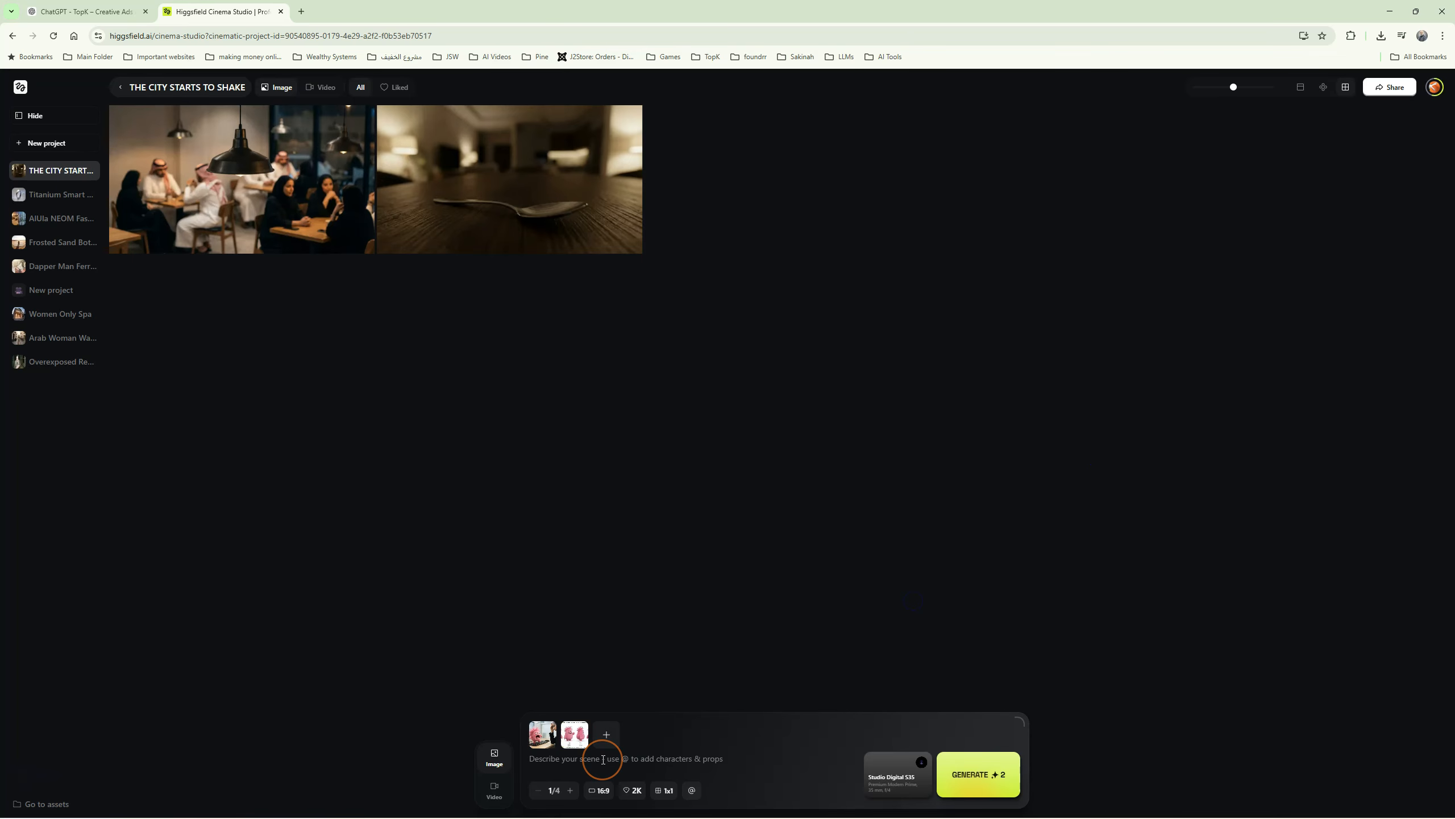
Step: Enter the prompt "use the grumble of the first image in the main image next to the girl"
key("ctrl+v")
key("ctrl+a")
type("use")
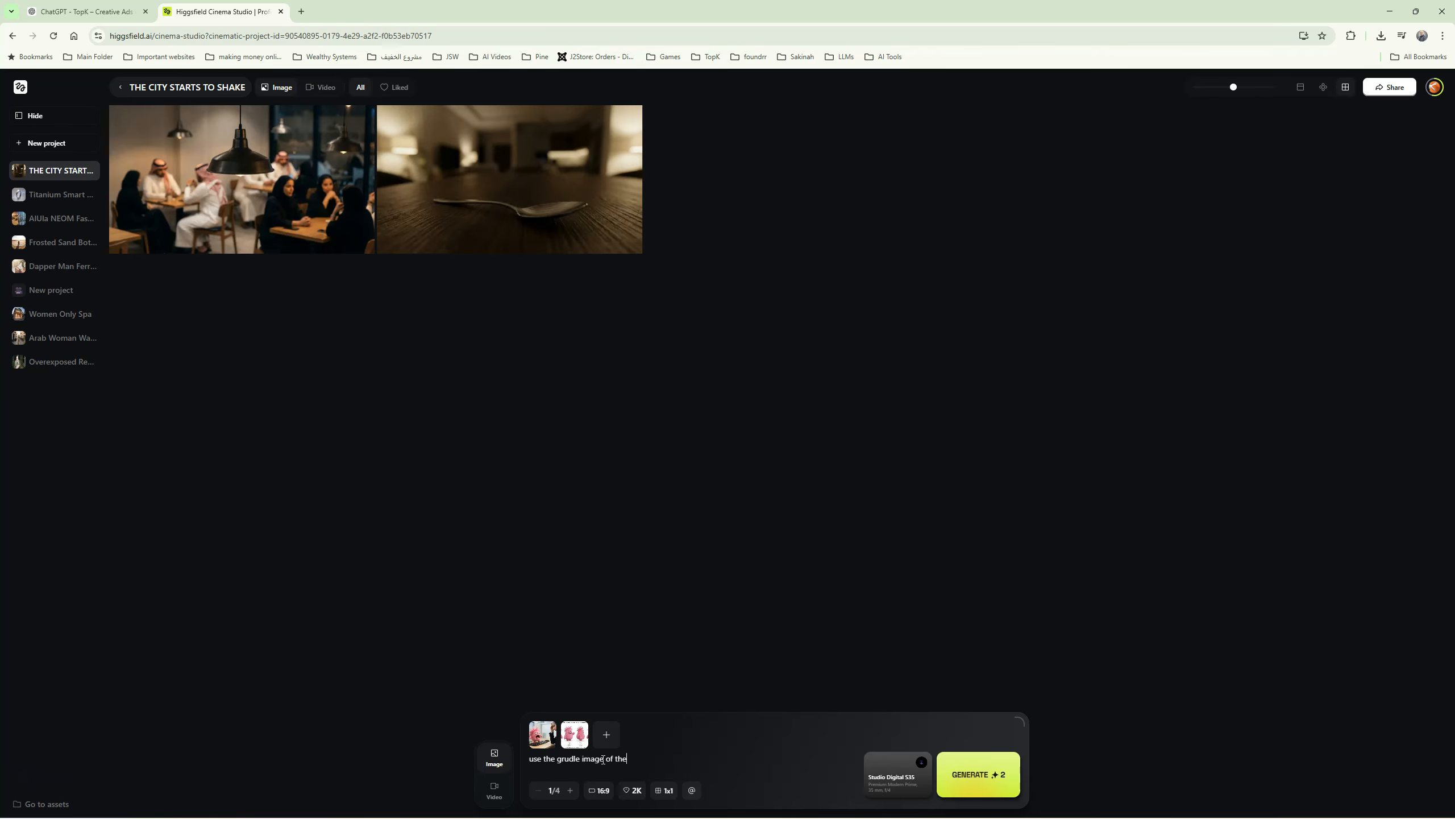
left_click(575, 734)
left_click(1216, 497)
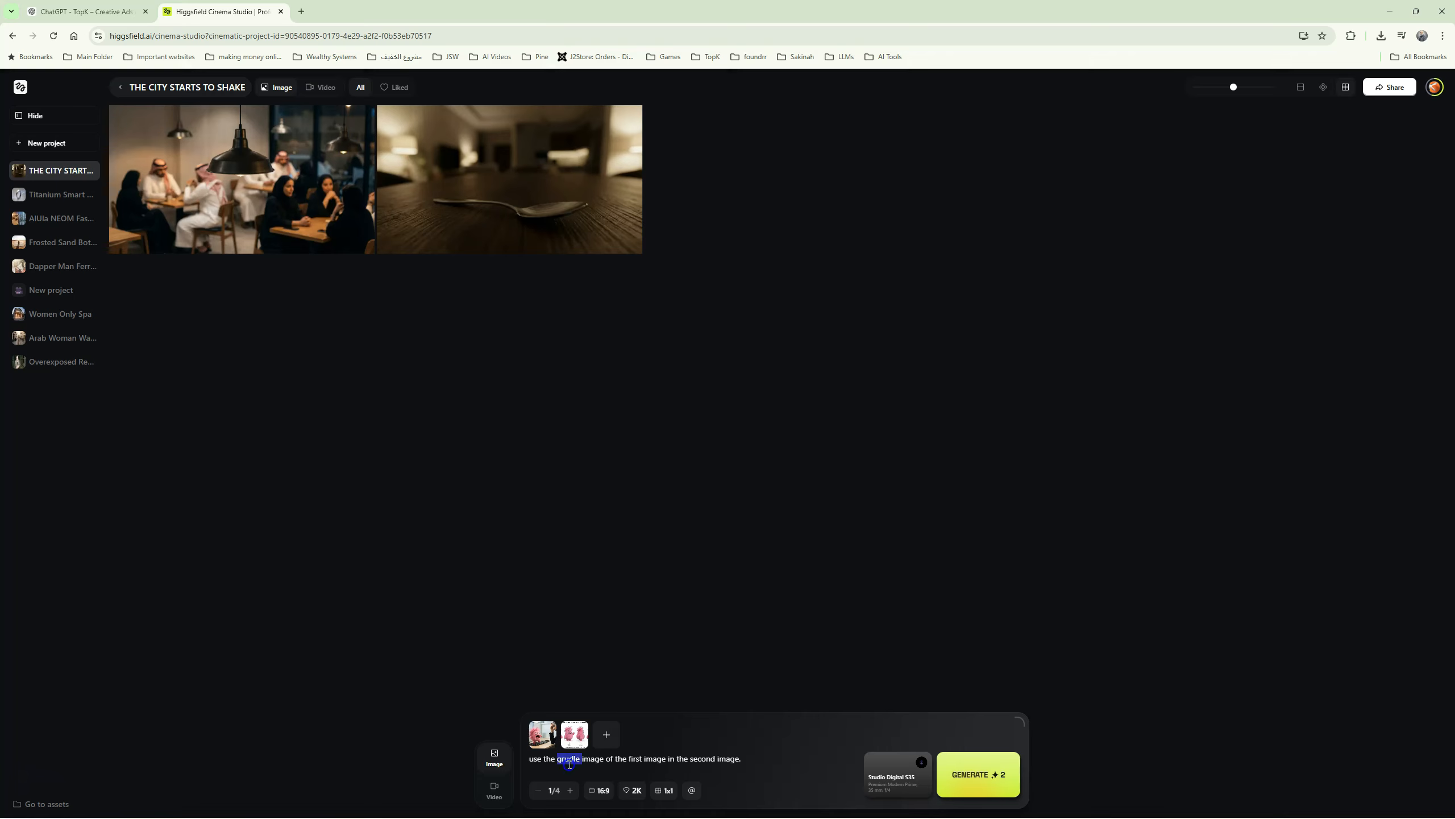
left_click(559, 759)
type("grumble")
double_click(591, 757)
key("BackSpace")
double_click(686, 759)
type("main image")
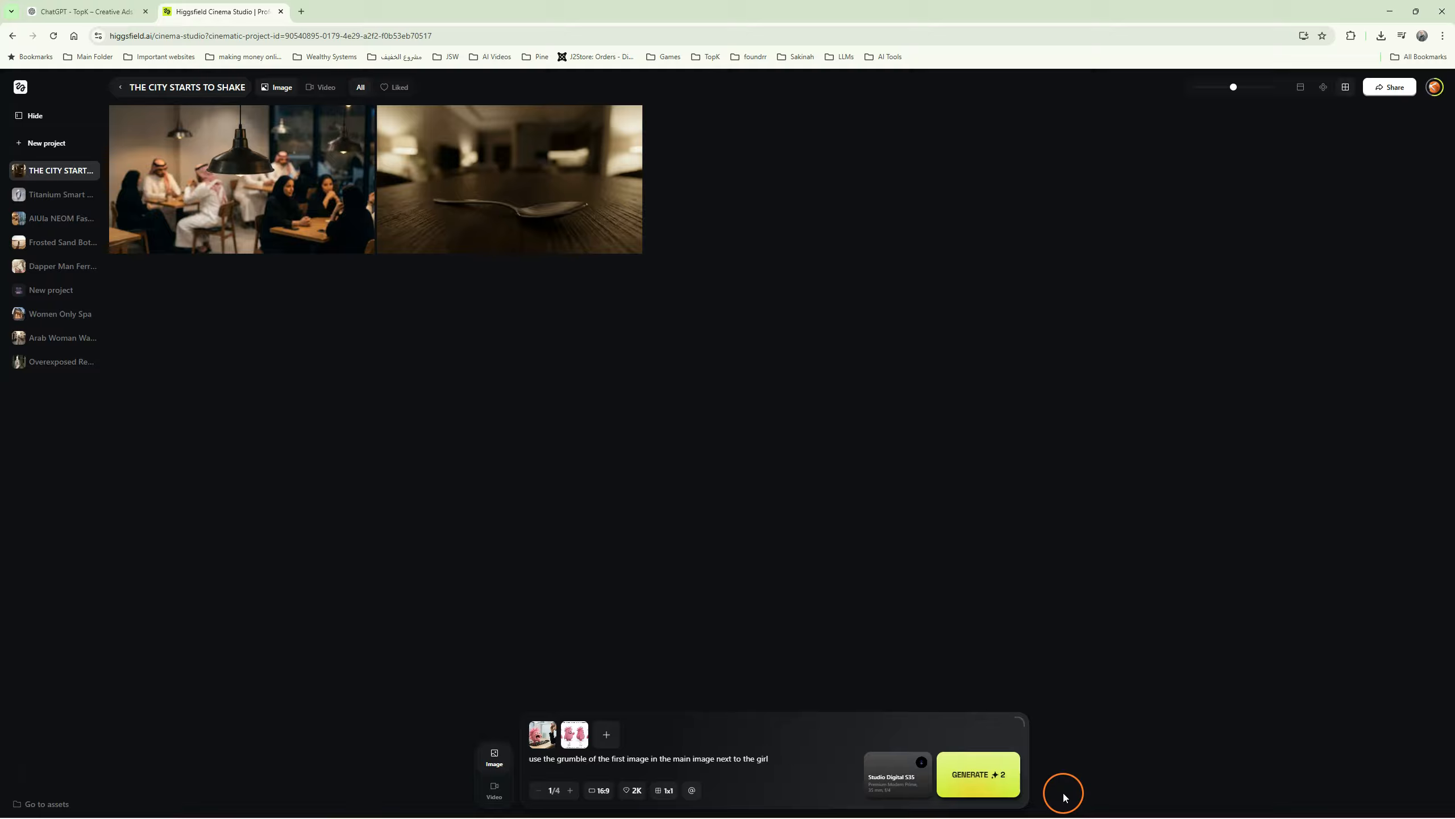
Step: Change "next to" in the prompt to "in front of" and generate the image
double_click(726, 758)
type("in front of")
key("Delete")
key("Delete")
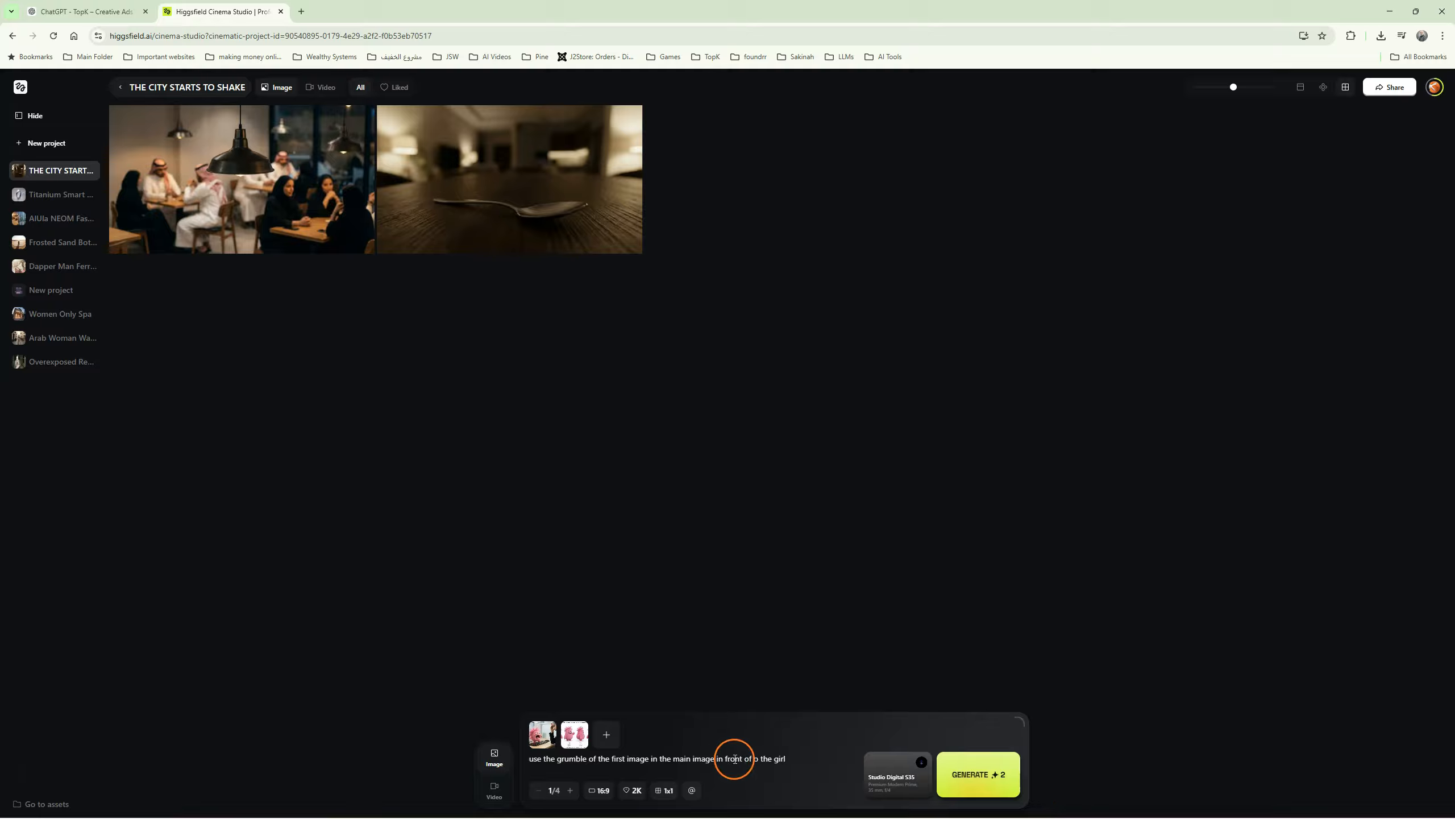
left_click(969, 774)
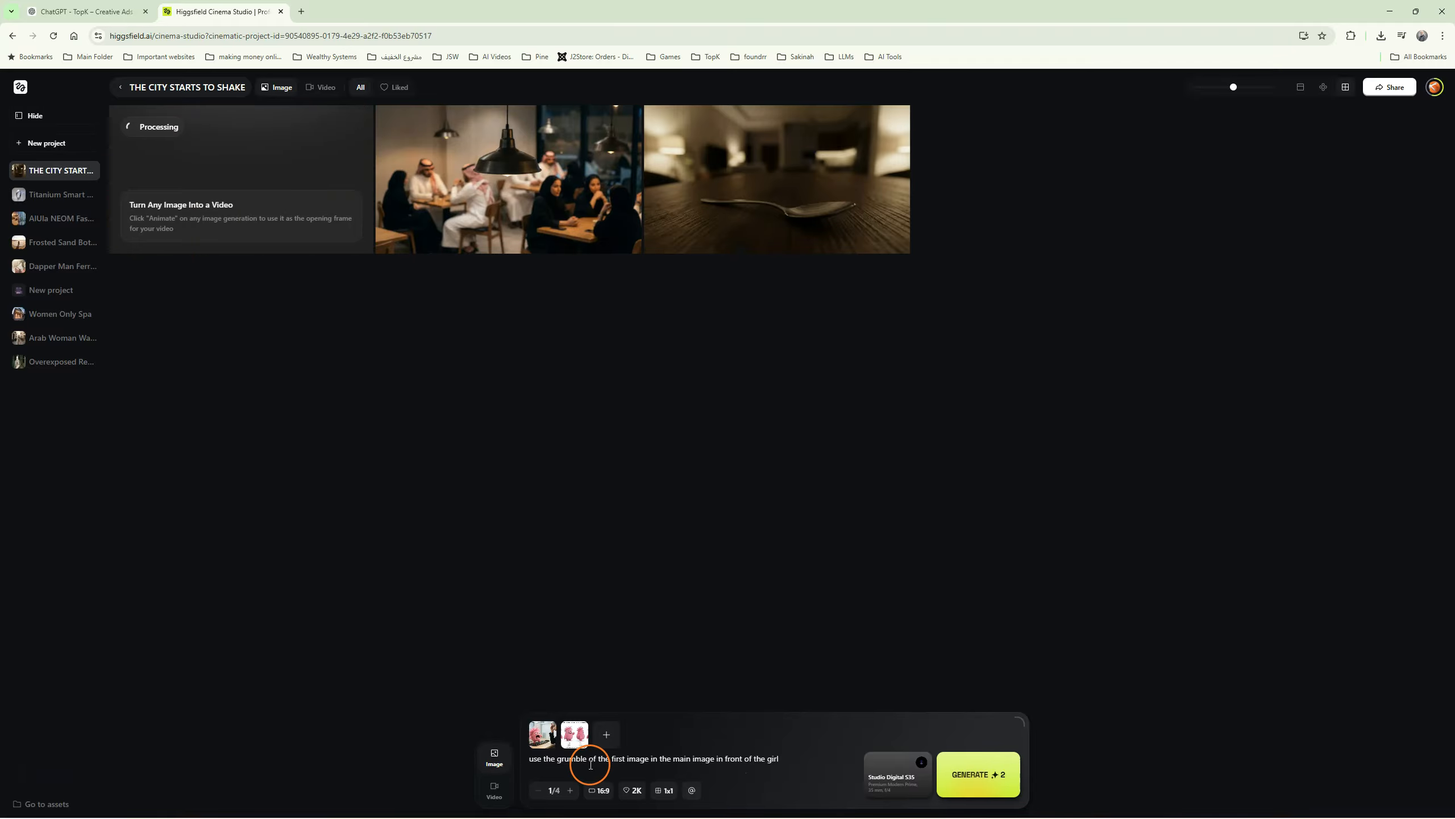
Step: Swap the office scene reference for the recently attached image of the woman with the Grumble on her shoulder
left_click(551, 725)
left_click(575, 734)
left_click(573, 552)
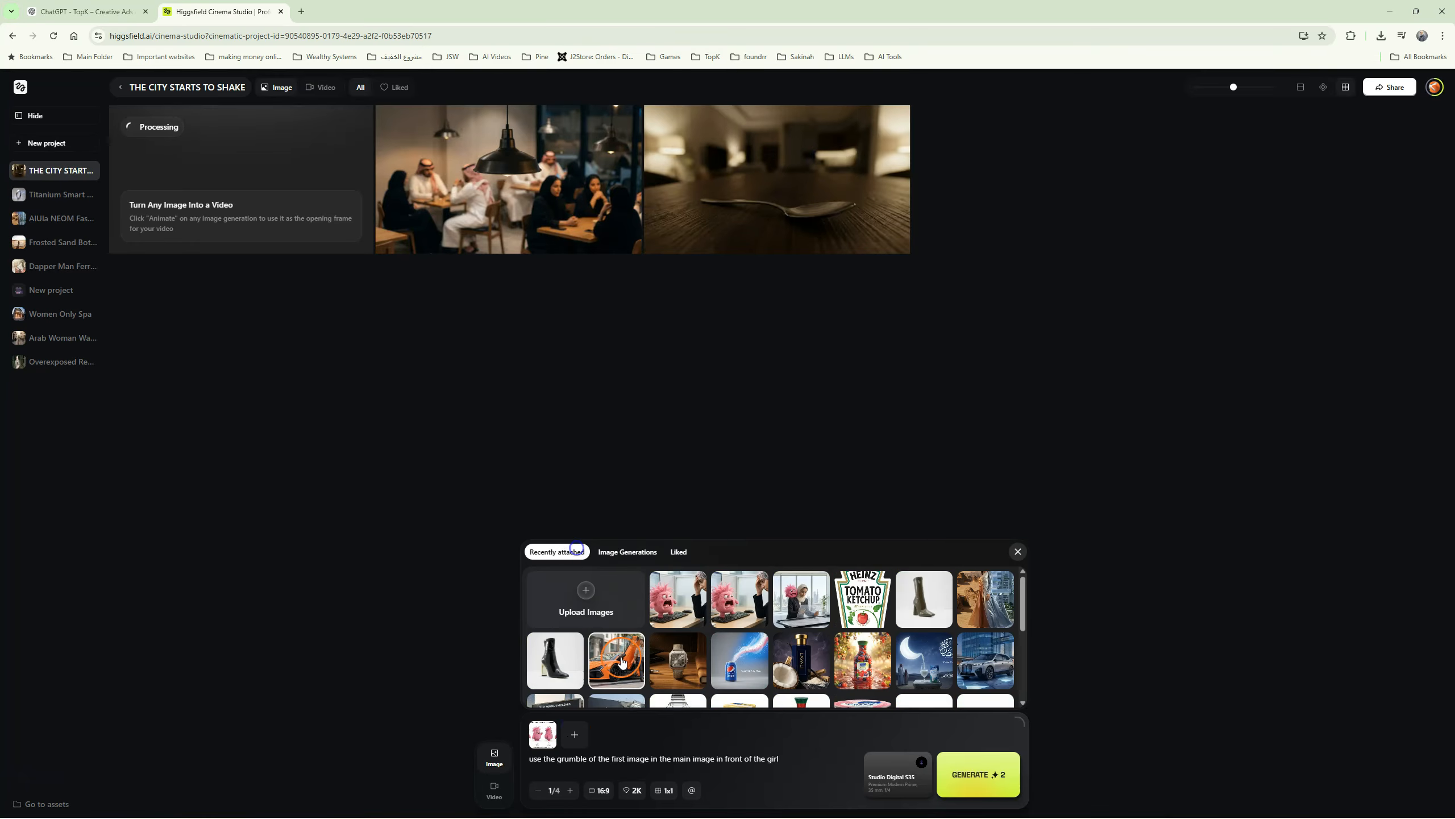
left_click(801, 599)
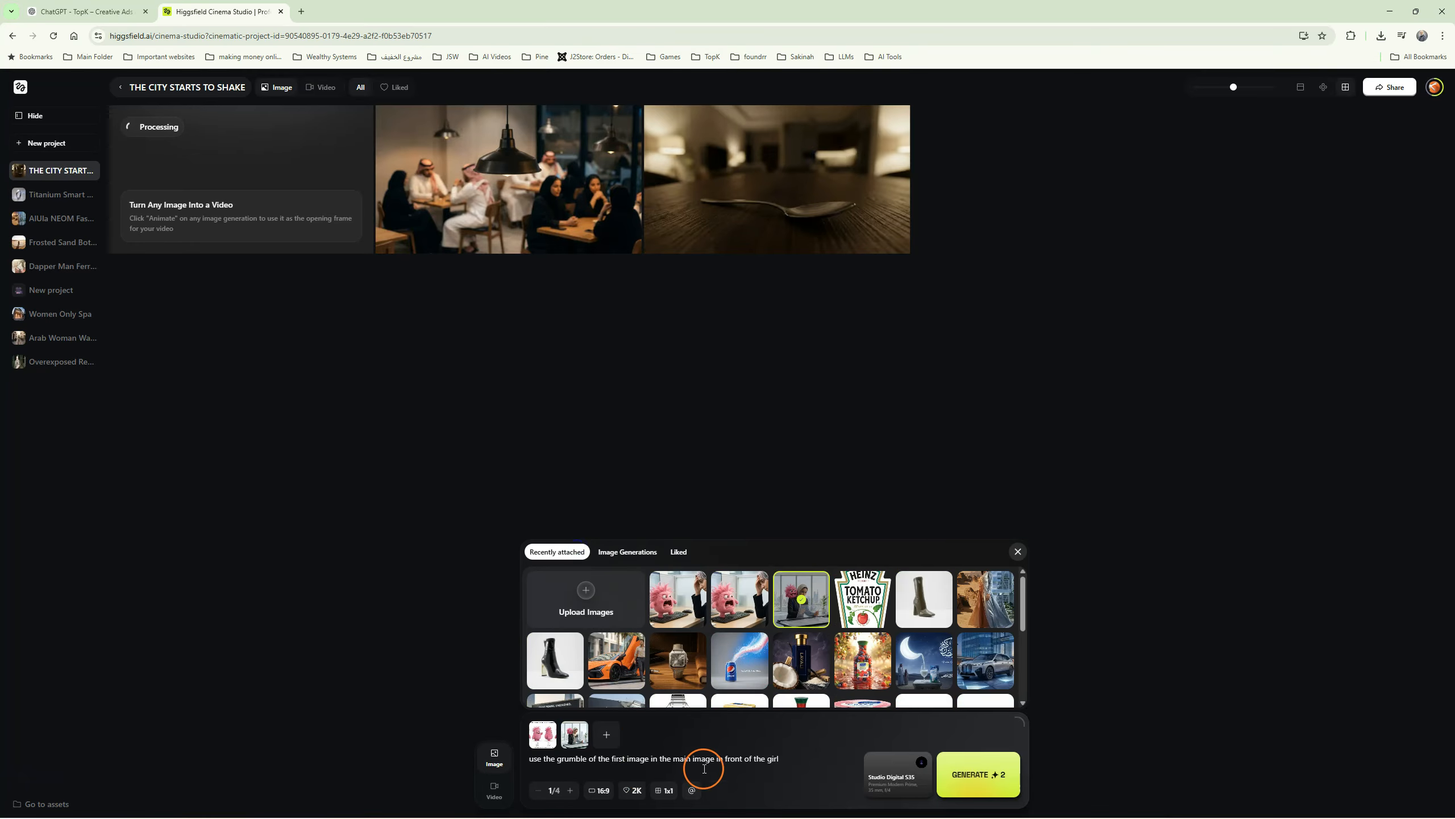
Step: Change the prompt's ending to "of the girl's shoulder" and generate a batch of two images
double_click(738, 758)
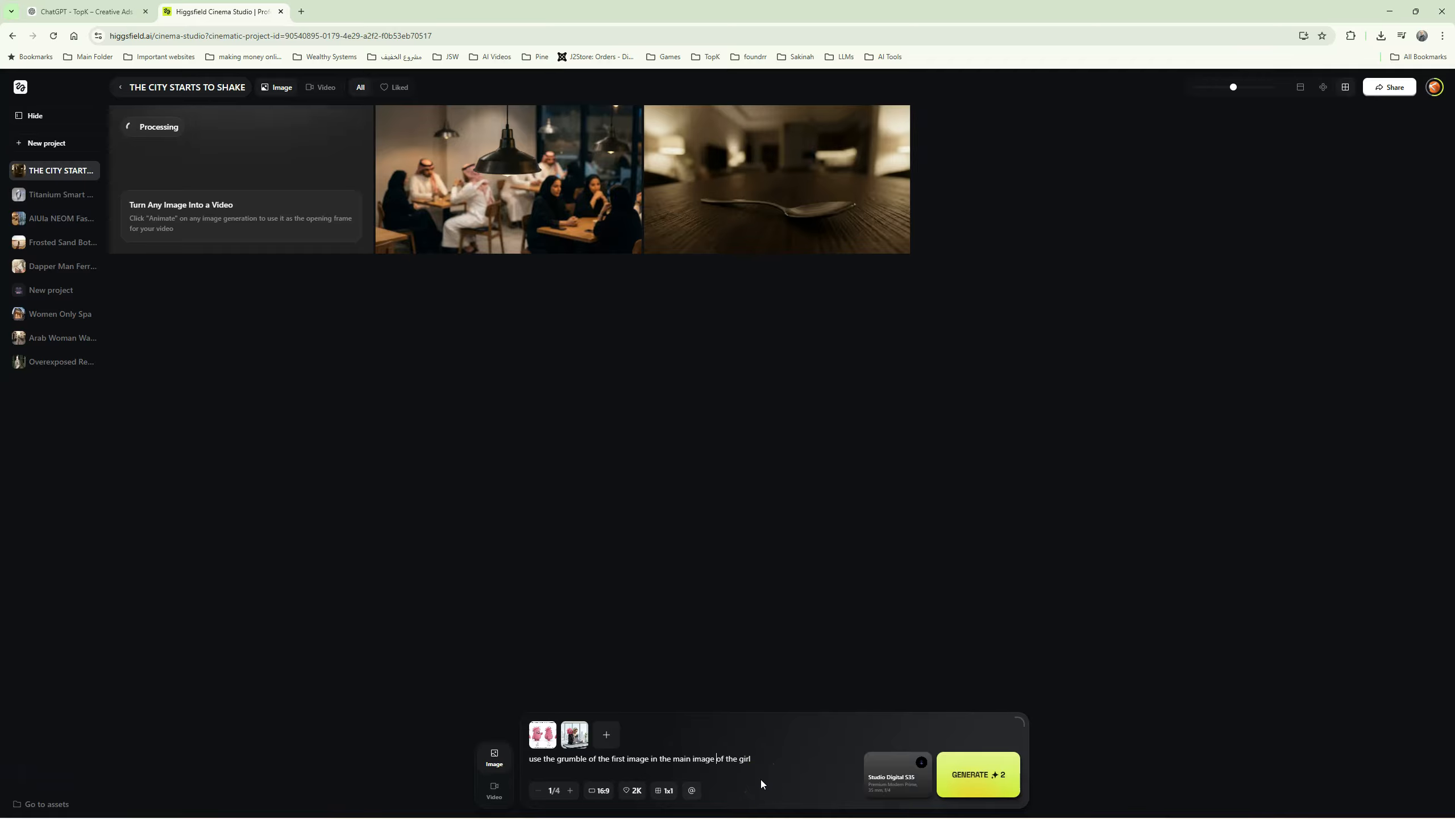
left_click_drag(651, 758, 711, 758)
left_click(708, 763)
left_click(968, 774)
Step: Replace both references with the Pink Grumble turnaround sheet and an uploaded Scene 02 image
left_click(552, 726)
left_click(549, 728)
left_click(673, 691)
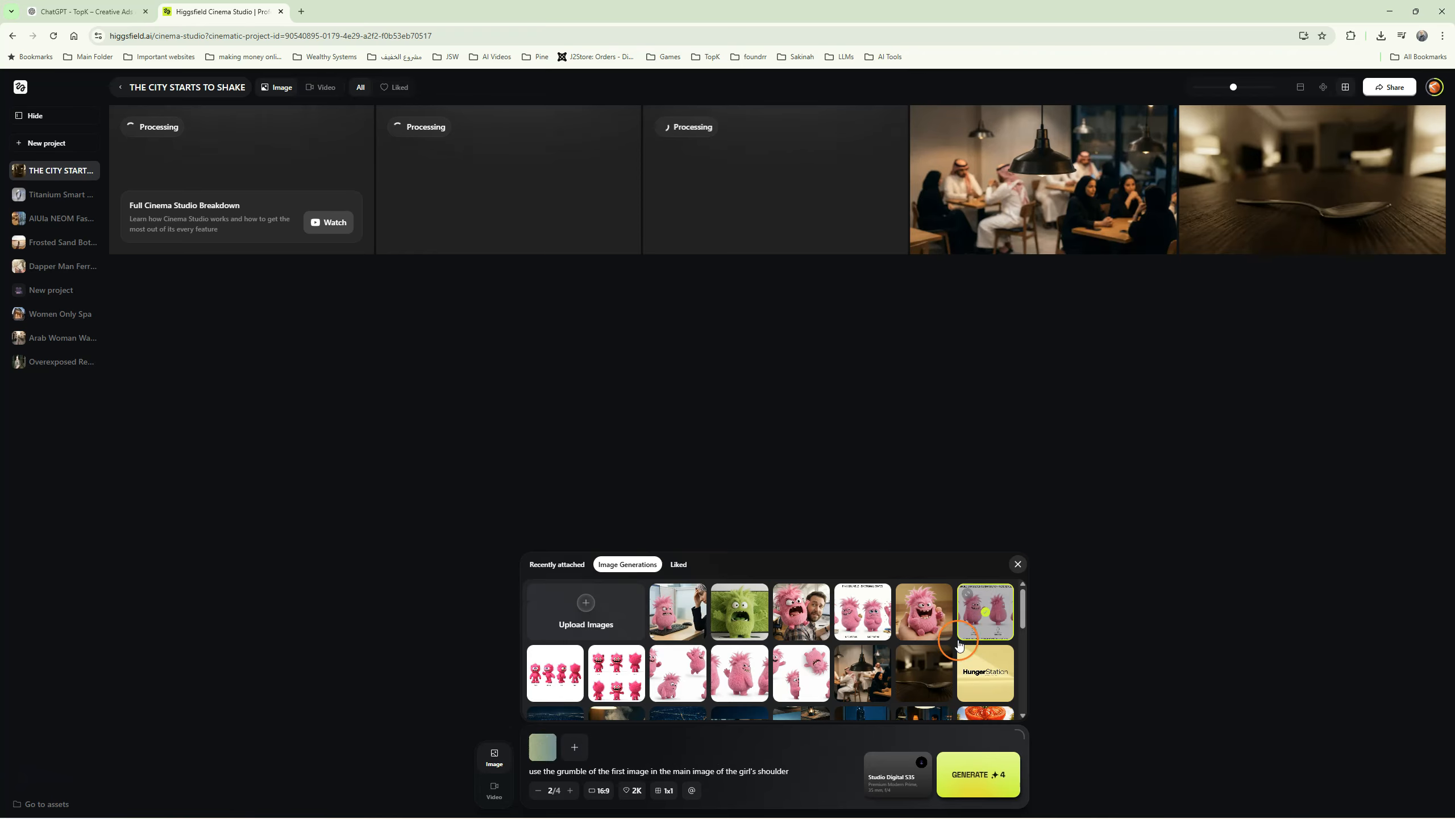
left_click(559, 596)
left_click(269, 106)
double_click(142, 109)
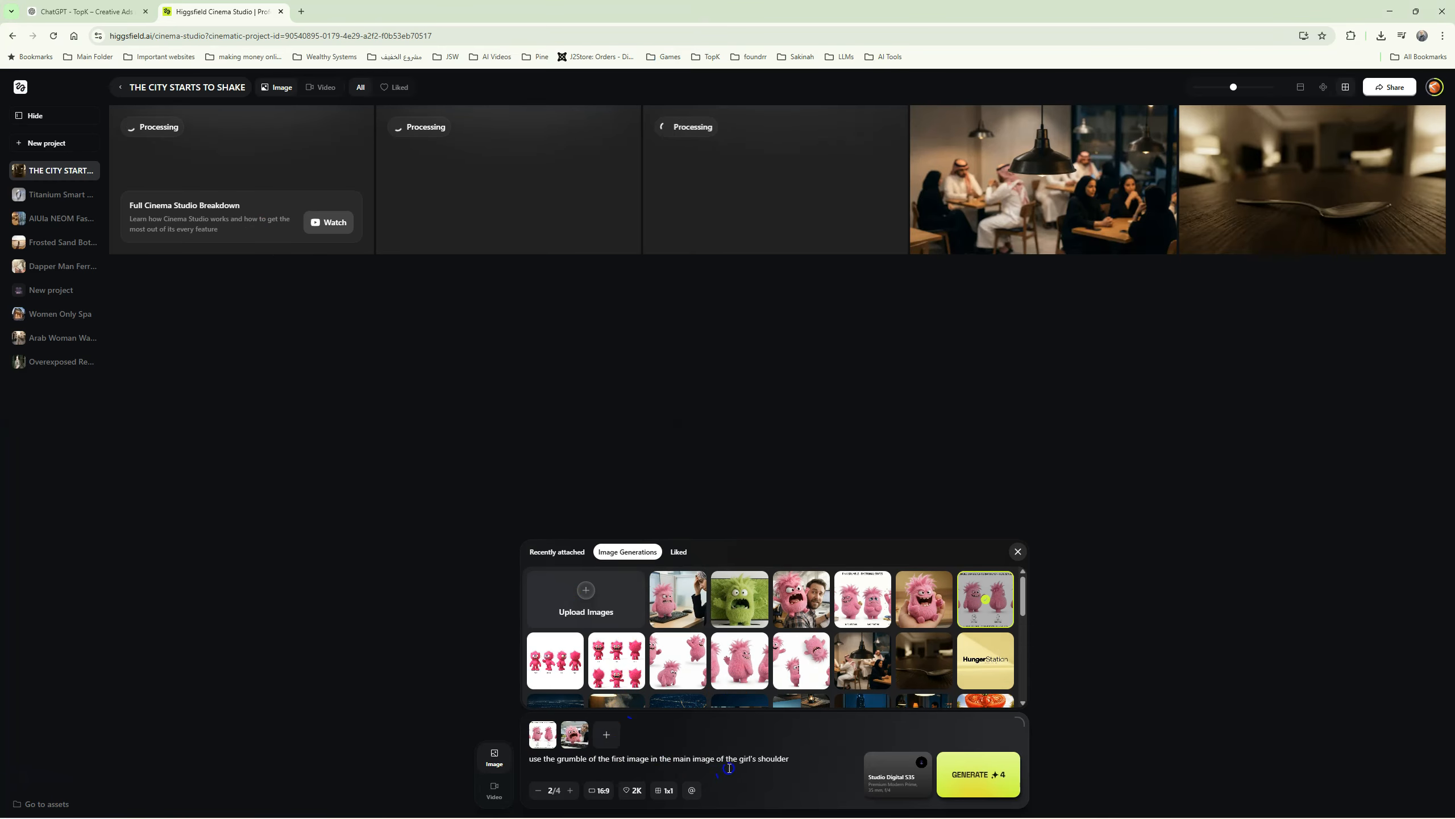
Step: Shorten the prompt to "use the grumble of the first image in the main image" and generate two images
left_click_drag(716, 760, 791, 760)
key("BackSpace")
left_click(967, 775)
left_click(762, 761)
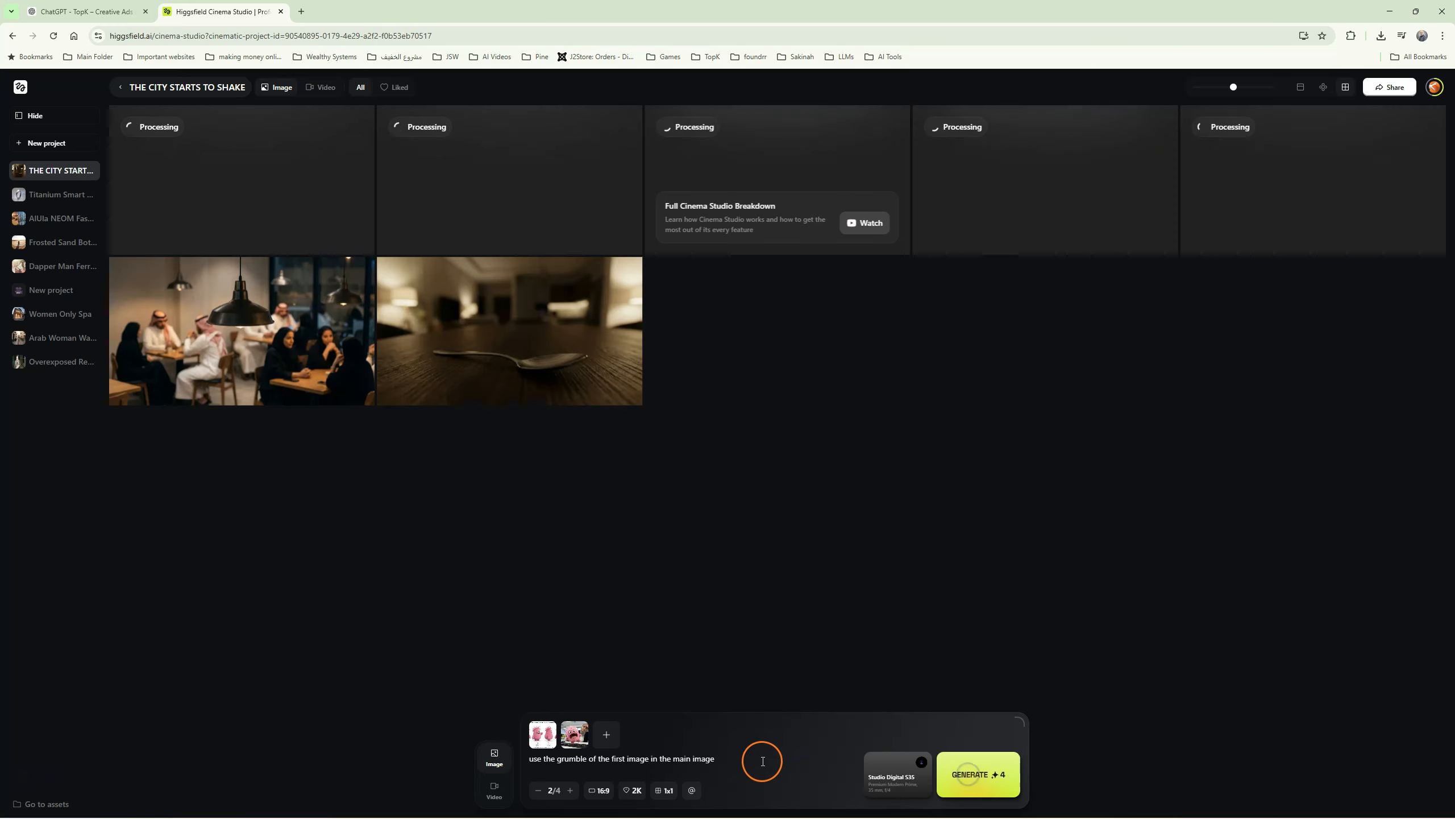
Step: Clear the attached pink references and upload the Green Grumble reference sheet
left_click(555, 725)
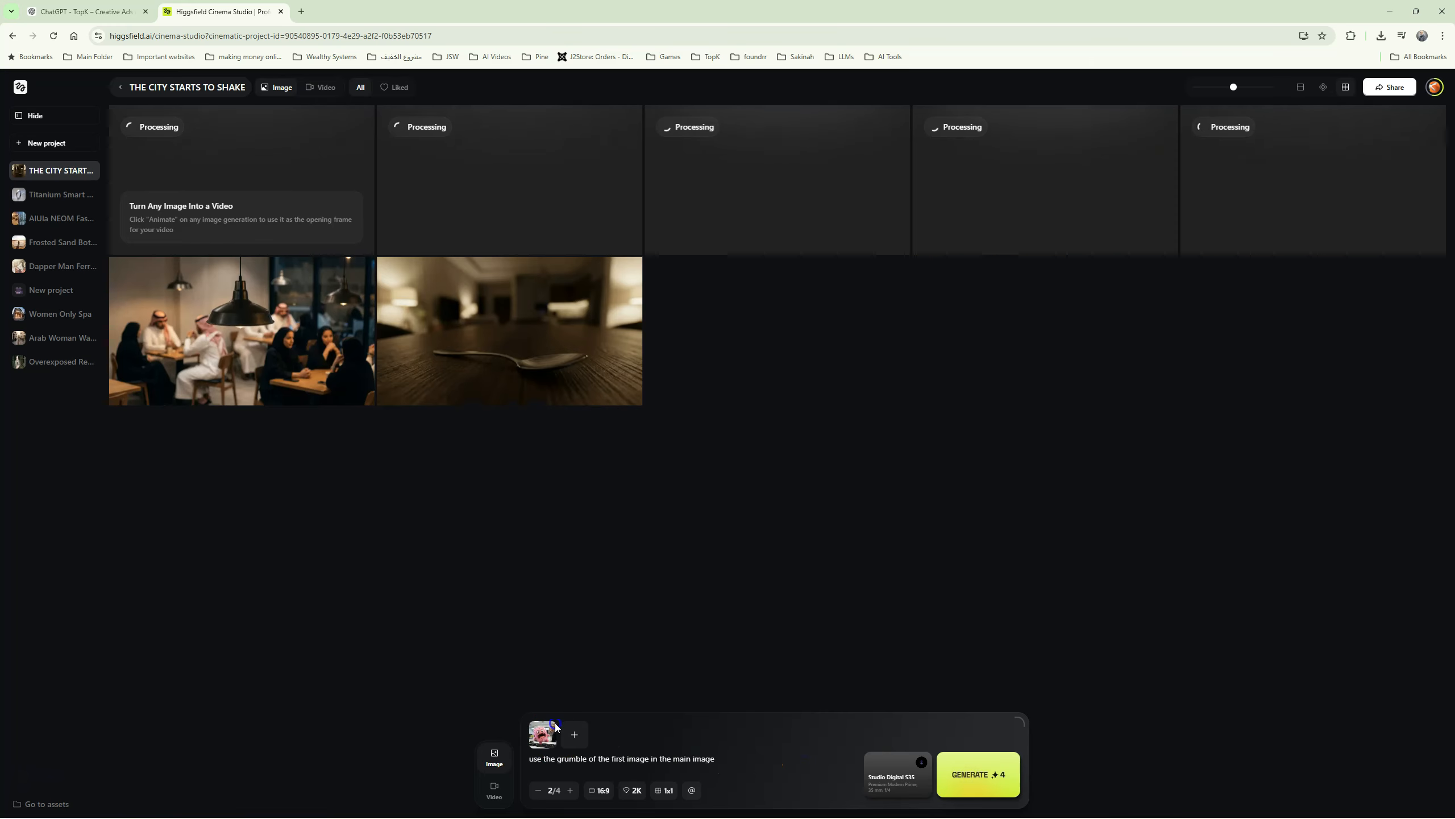
left_click(556, 726)
left_click(538, 758)
left_click(586, 624)
left_click(352, 33)
double_click(153, 104)
double_click(148, 110)
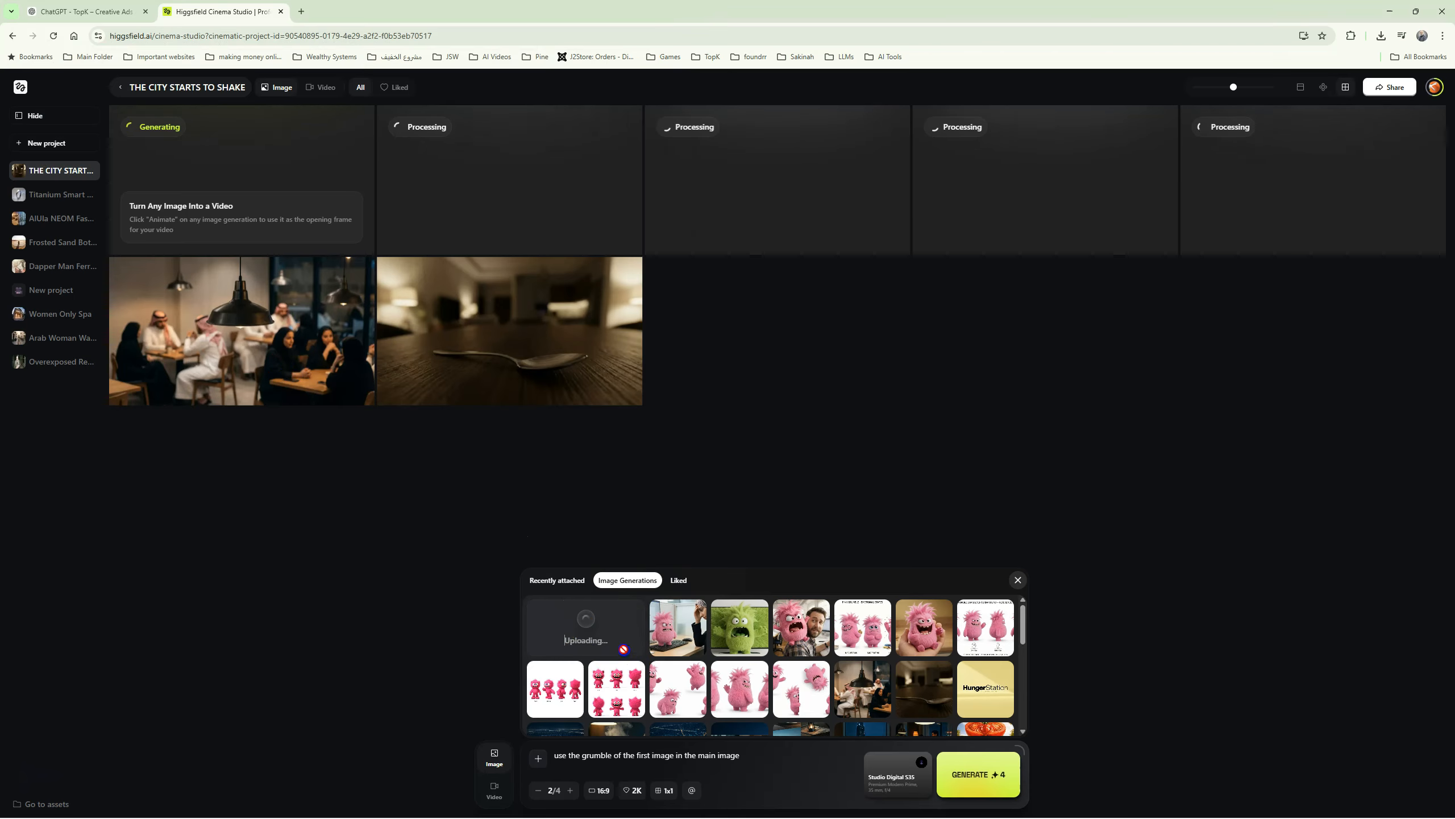
Step: Upload the green Grumble's scene image as the second reference and generate two images with the same prompt
left_click(574, 736)
left_click(576, 590)
left_click(357, 38)
double_click(291, 134)
double_click(132, 101)
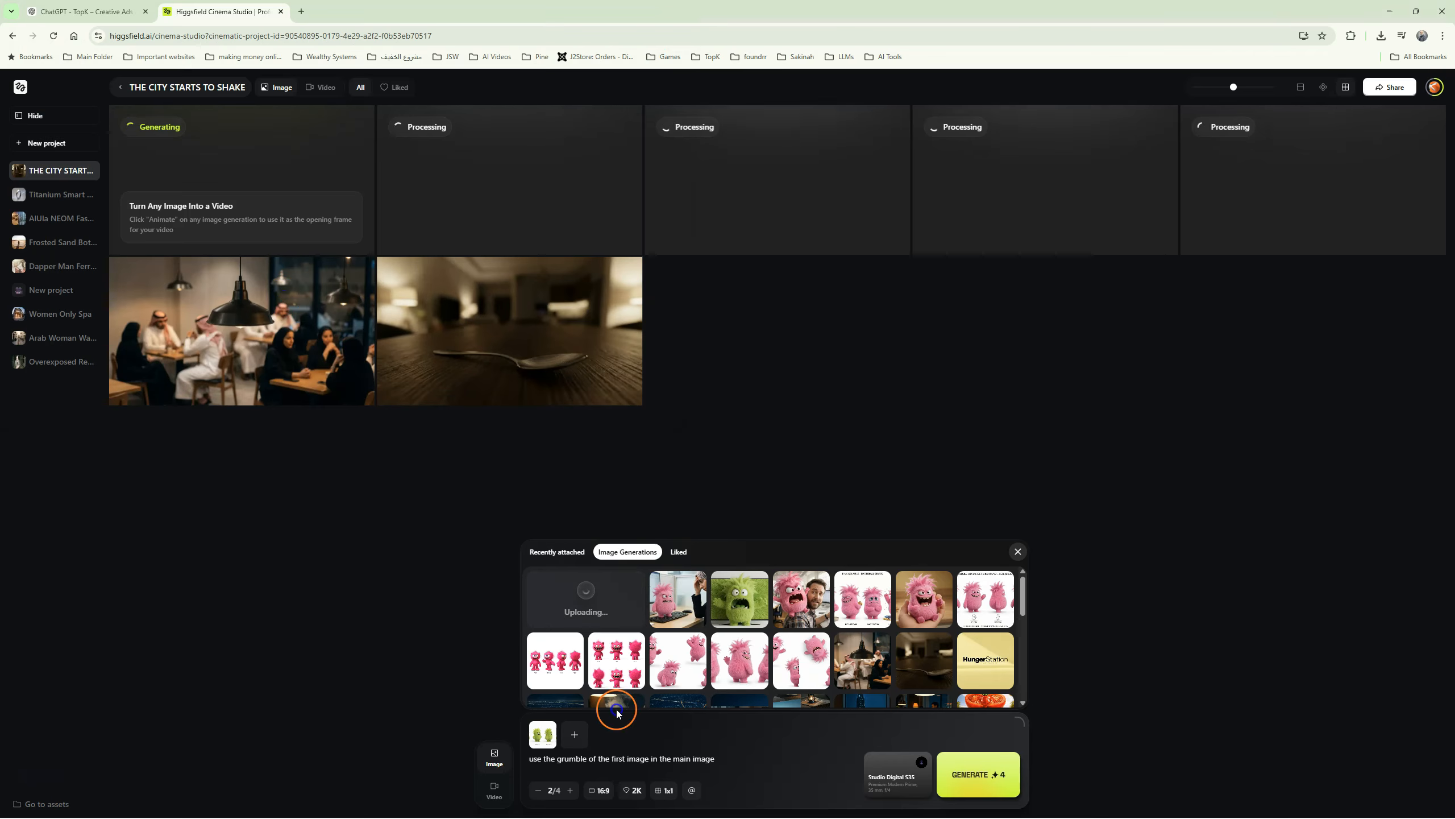
left_click(724, 754)
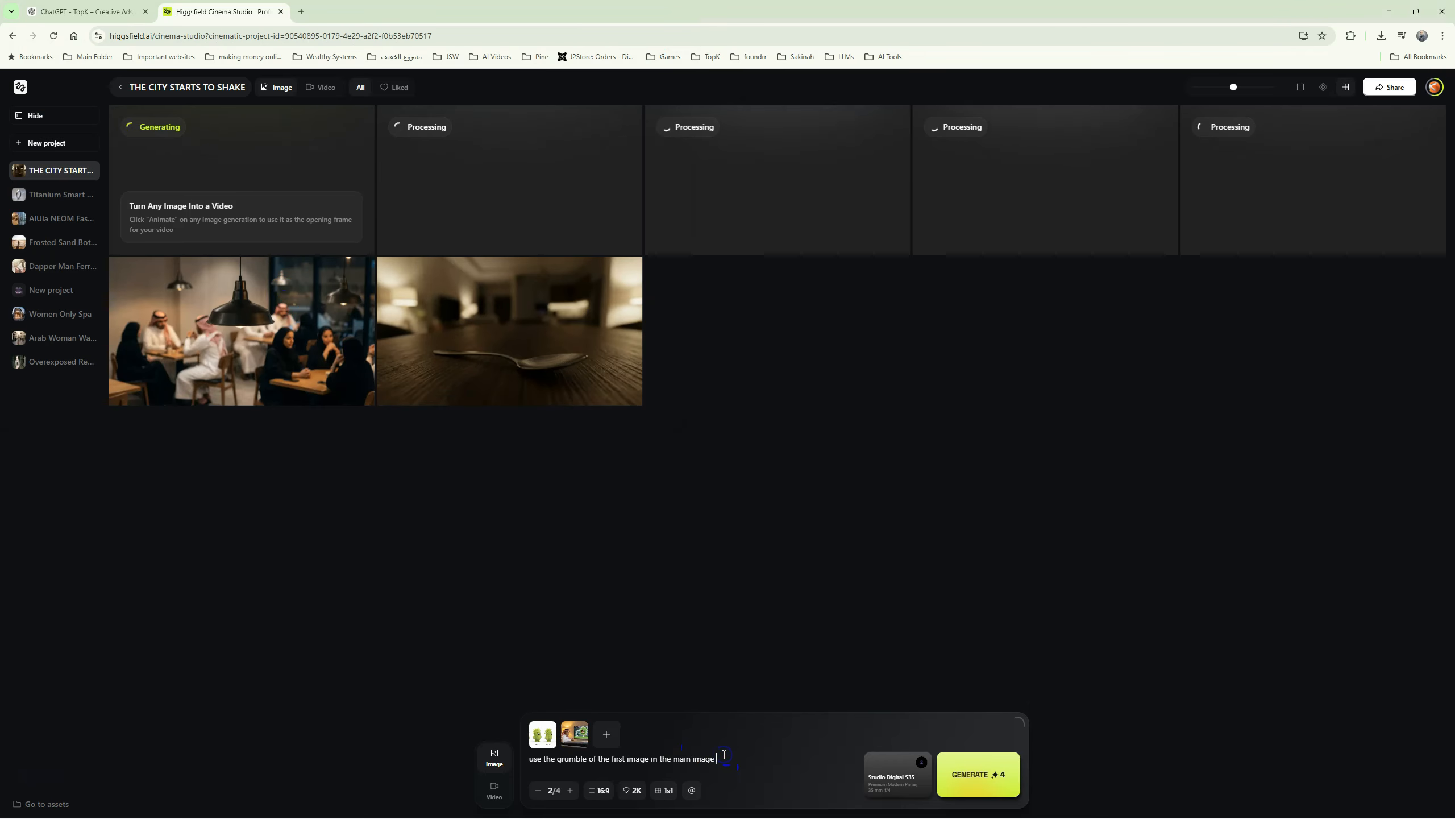
left_click(938, 776)
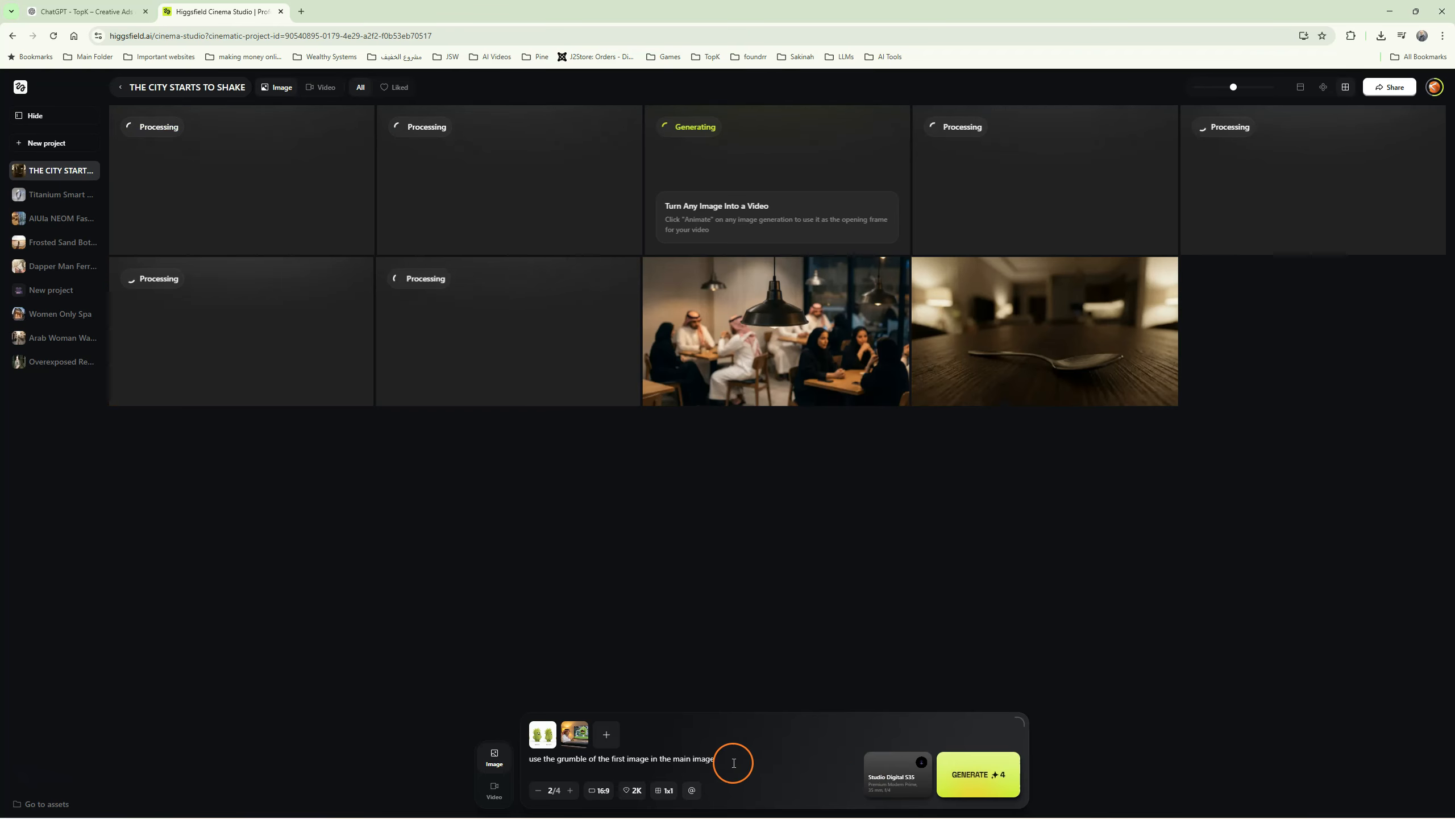
Step: Swap the scene reference for another uploaded image and generate two more images
left_click(588, 732)
left_click(569, 602)
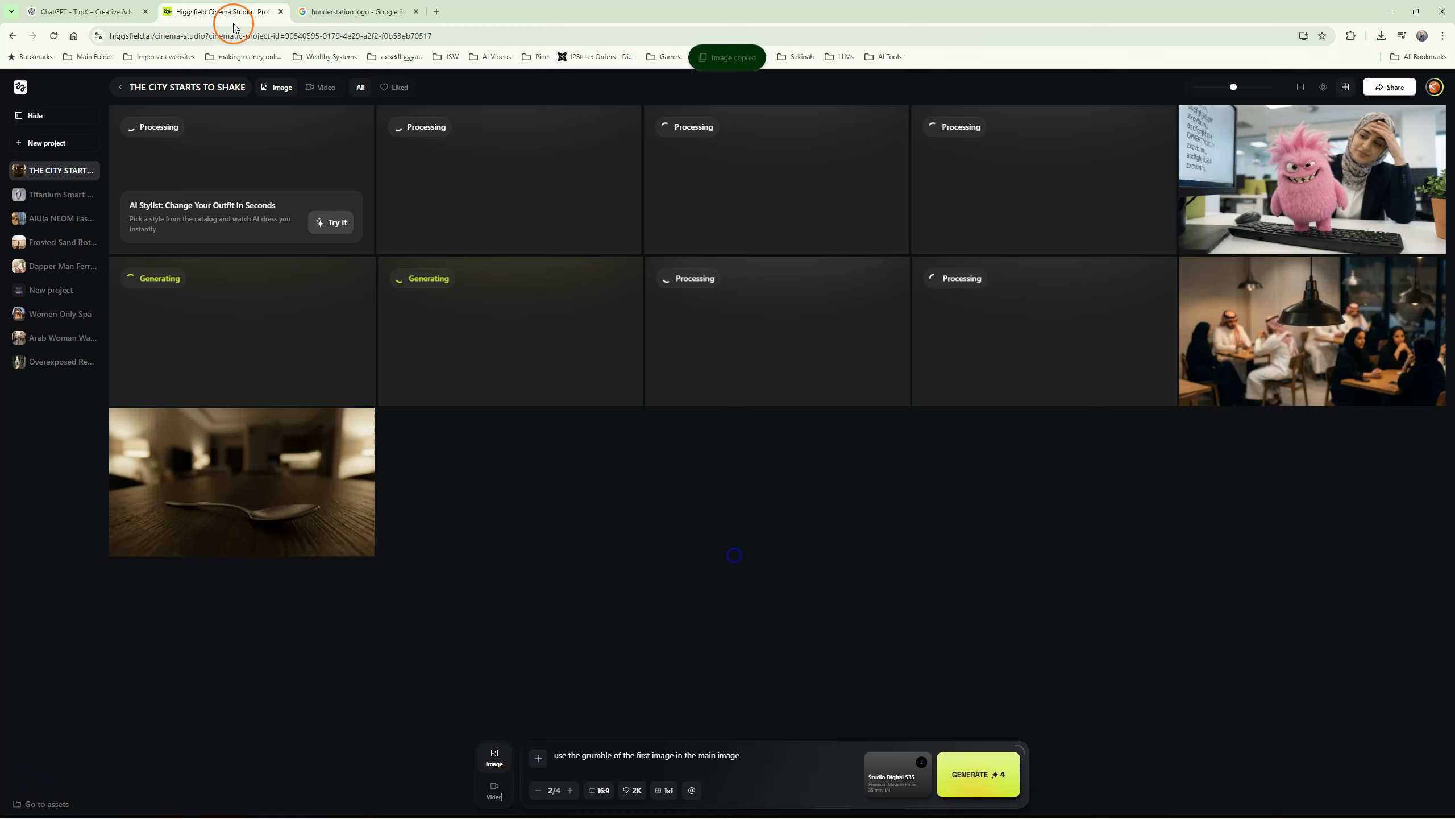
Step: Upload the yellow H logo image as the first reference
left_click(574, 735)
left_click(569, 602)
double_click(325, 95)
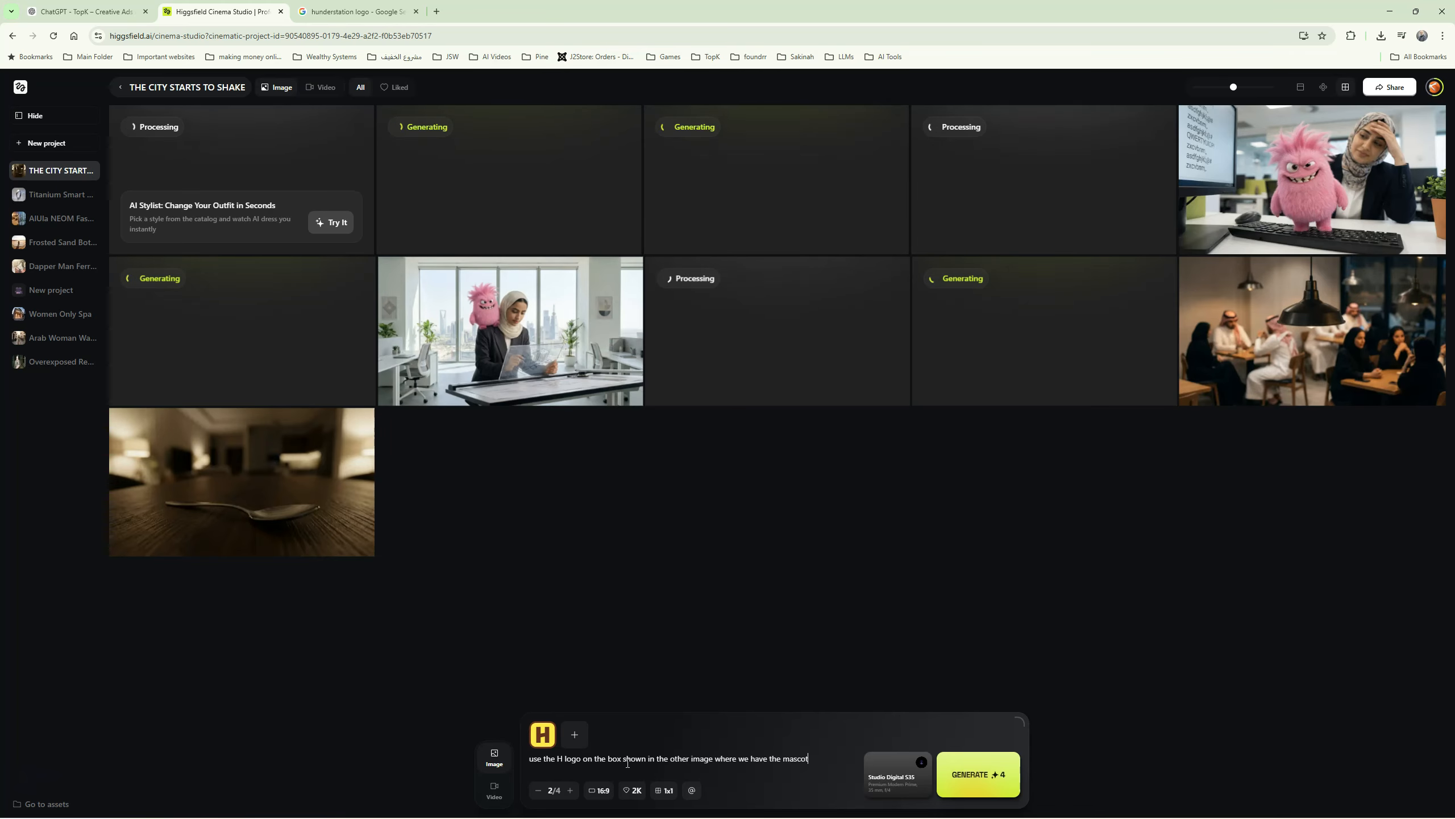
Step: Reword the prompt to "Replace the H logo of the box shown in the mascot with the right logo attached."
double_click(533, 758)
type("Replace")
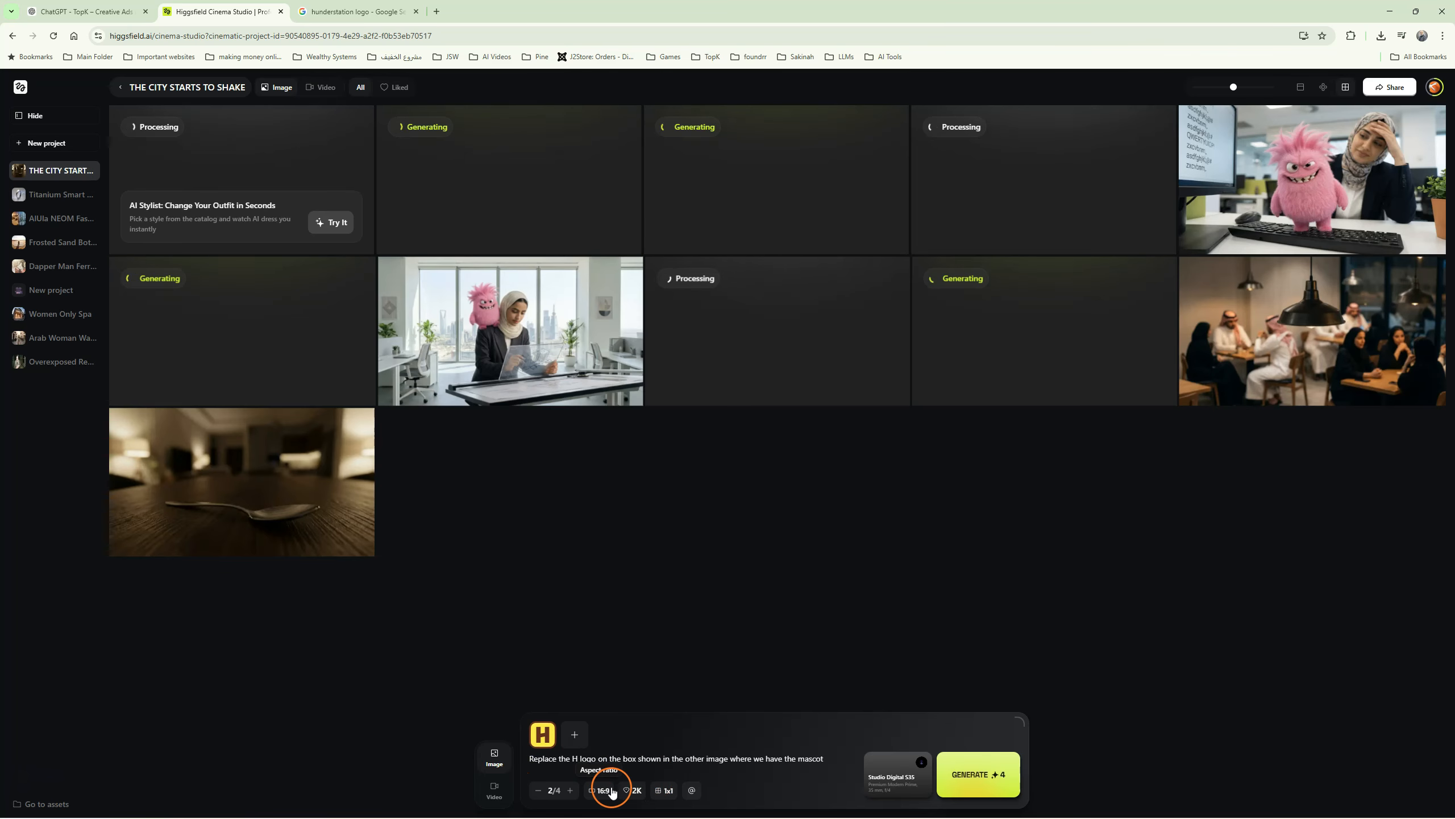
left_click(597, 759)
double_click(604, 759)
type("of")
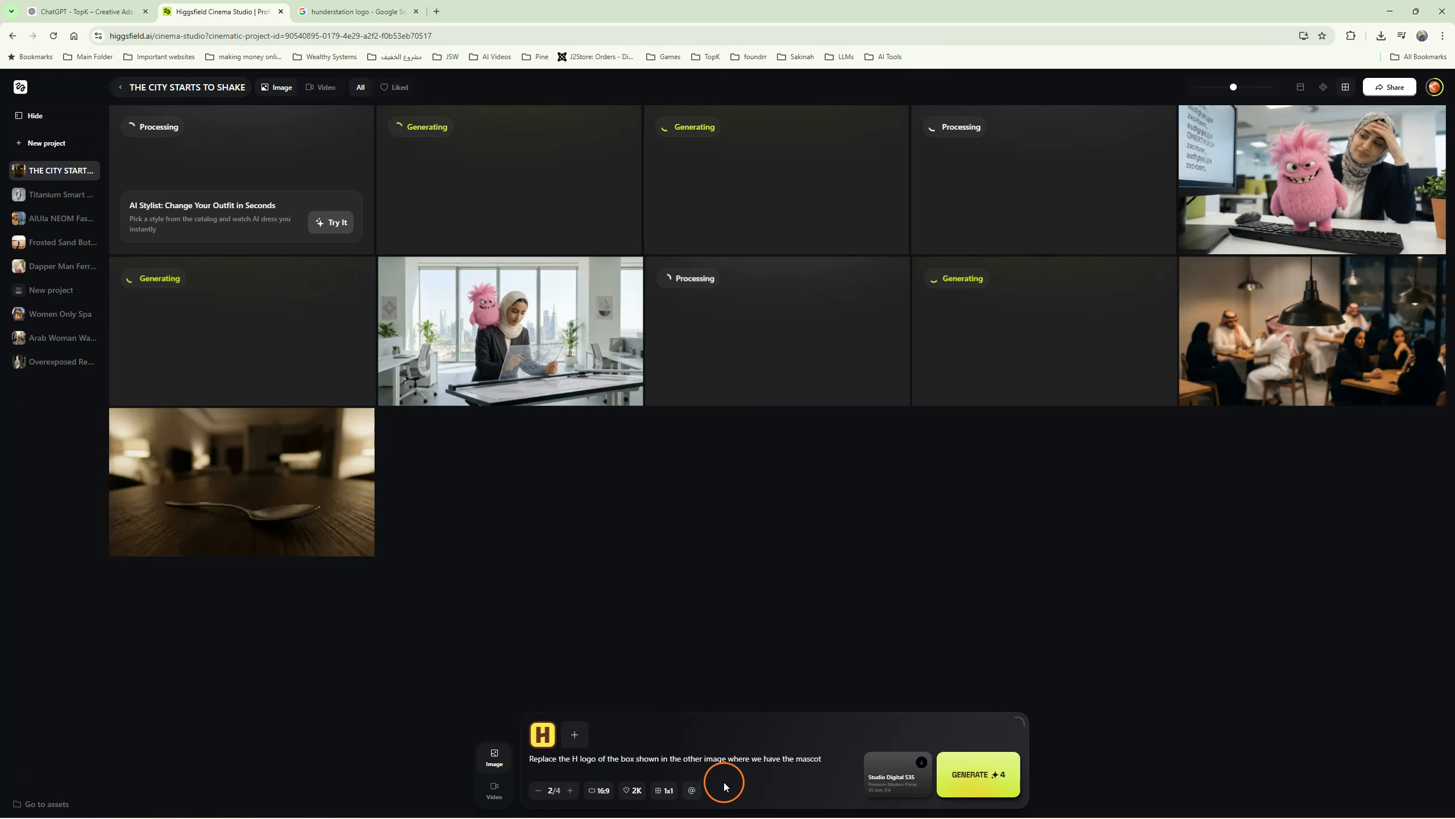
type("cvhed")
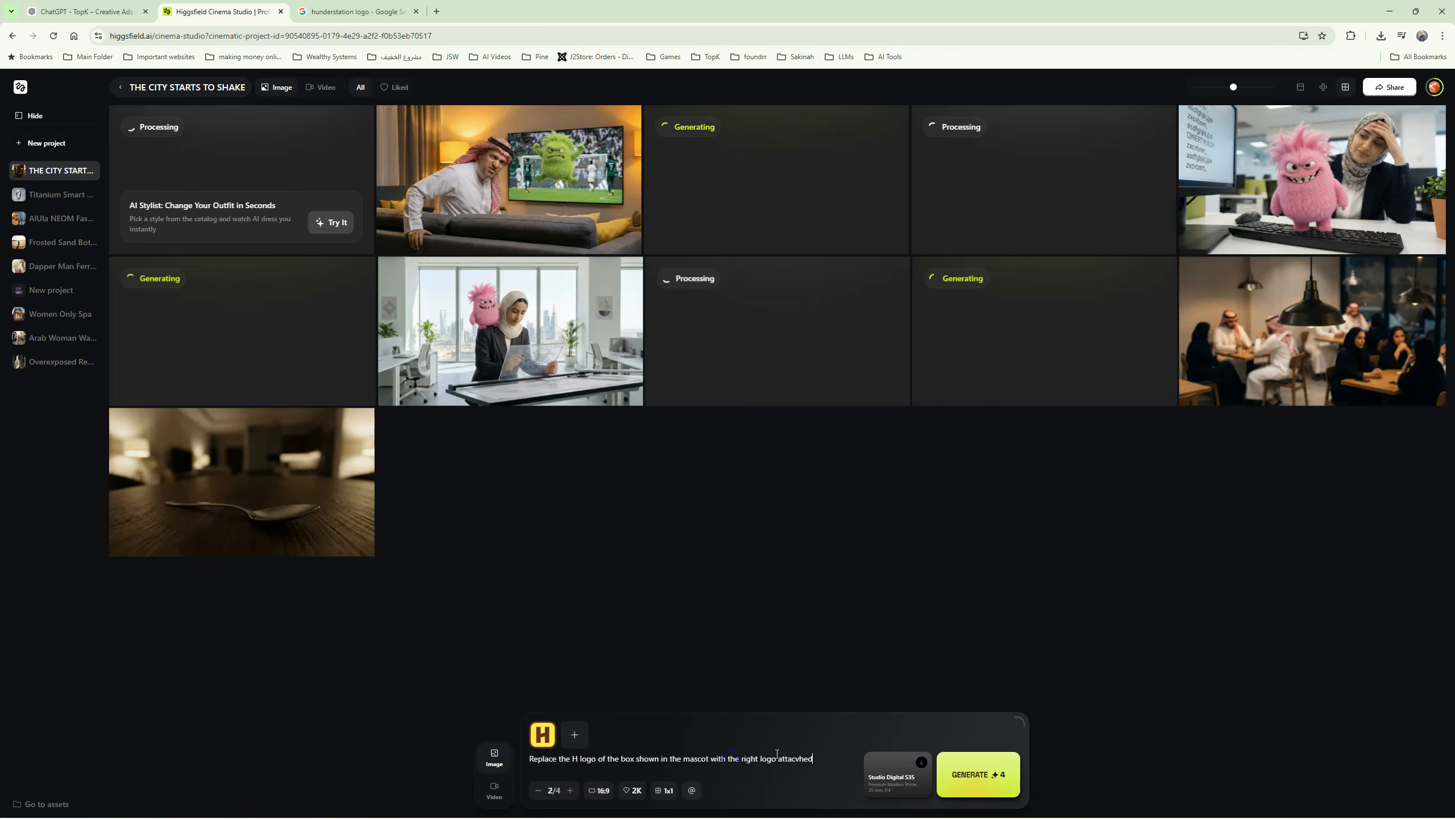
Step: Attach the box mascot's reference sheet as the second reference and generate two images
left_click(574, 734)
left_click(591, 596)
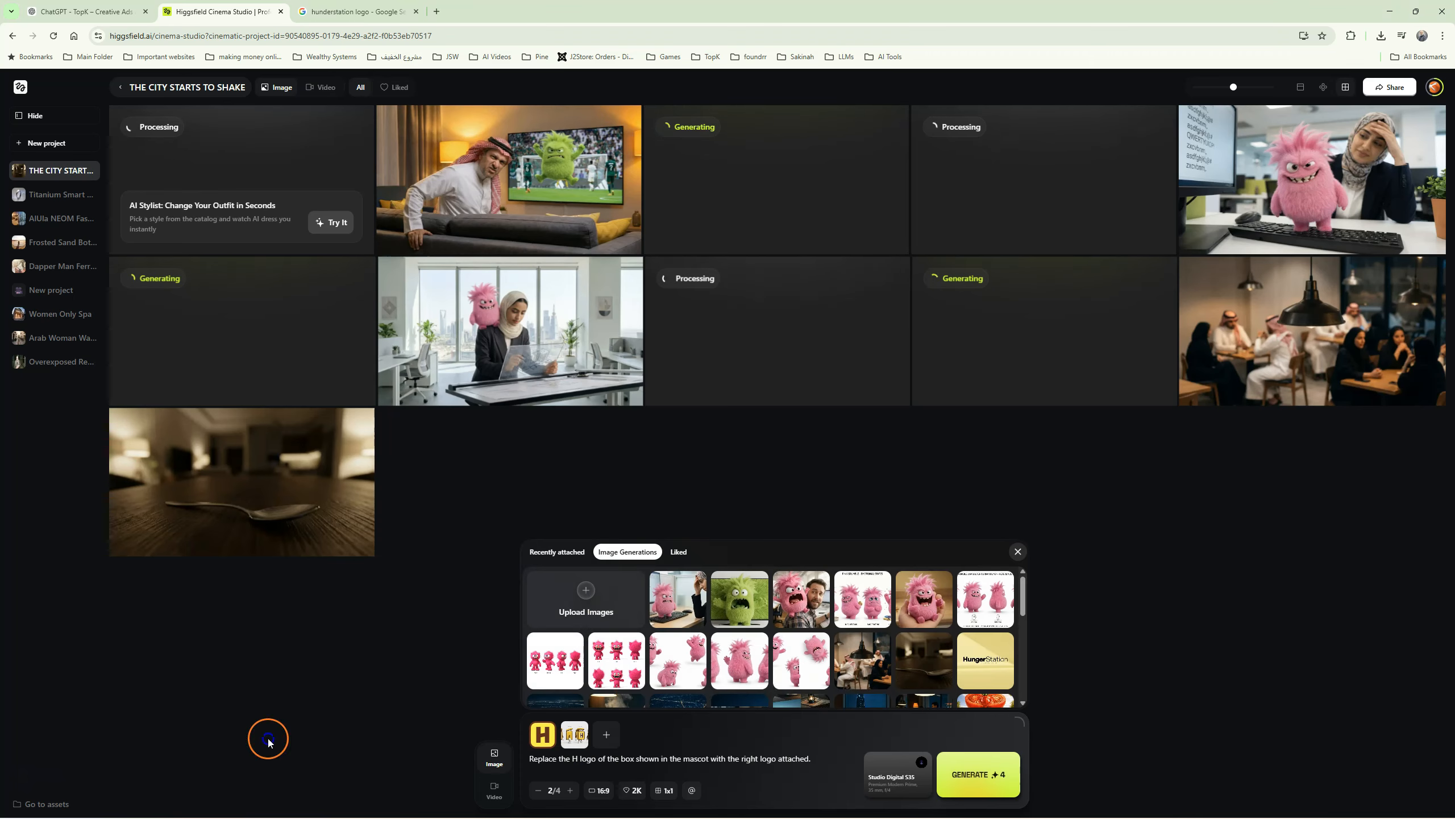
left_click(970, 779)
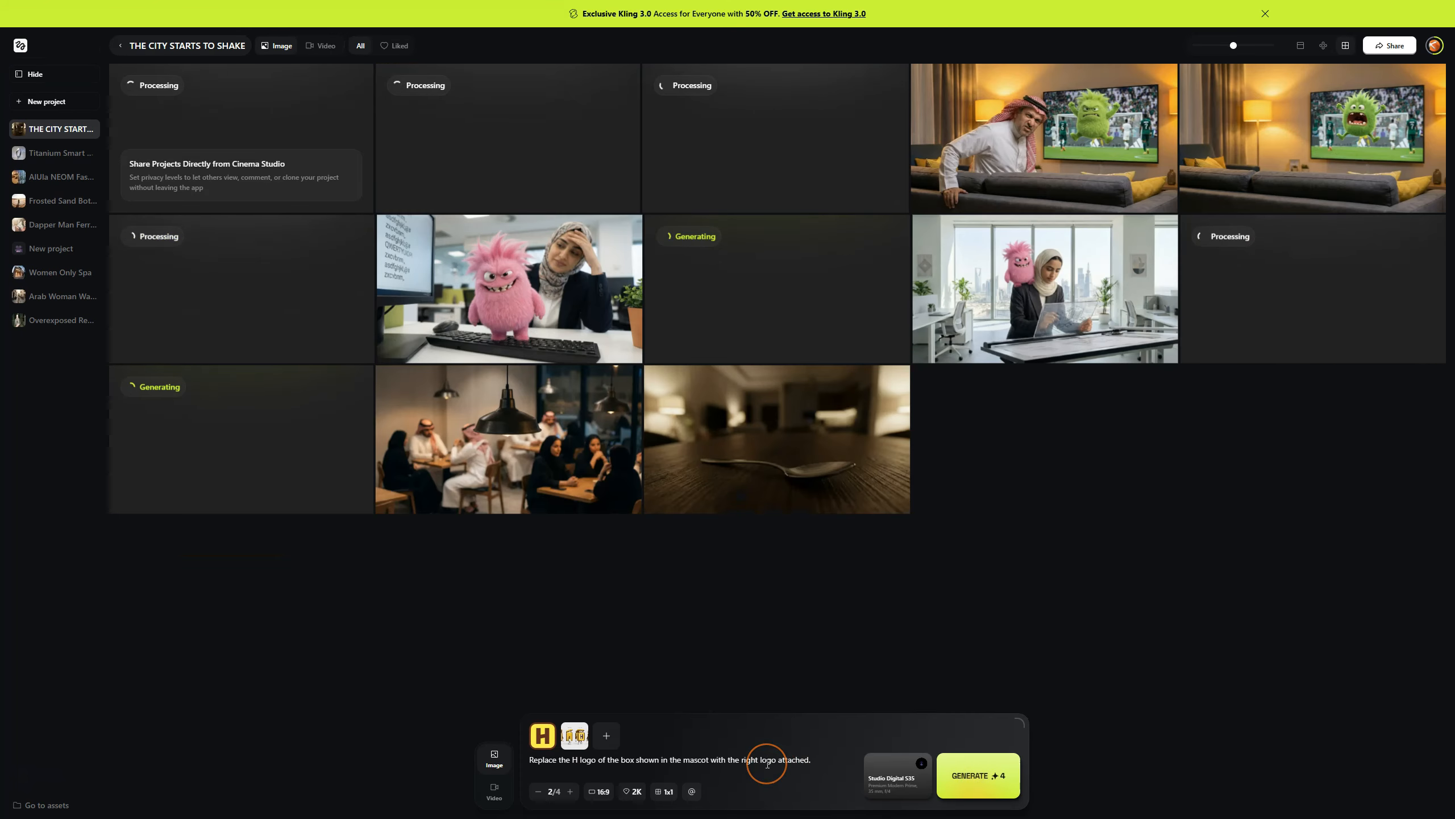
Step: Replace the mascot sheet reference with scene_04_complete_final from the Scene 04 folder and generate two images
left_click(577, 738)
left_click(576, 738)
left_click(584, 604)
left_click(325, 33)
double_click(211, 91)
double_click(368, 118)
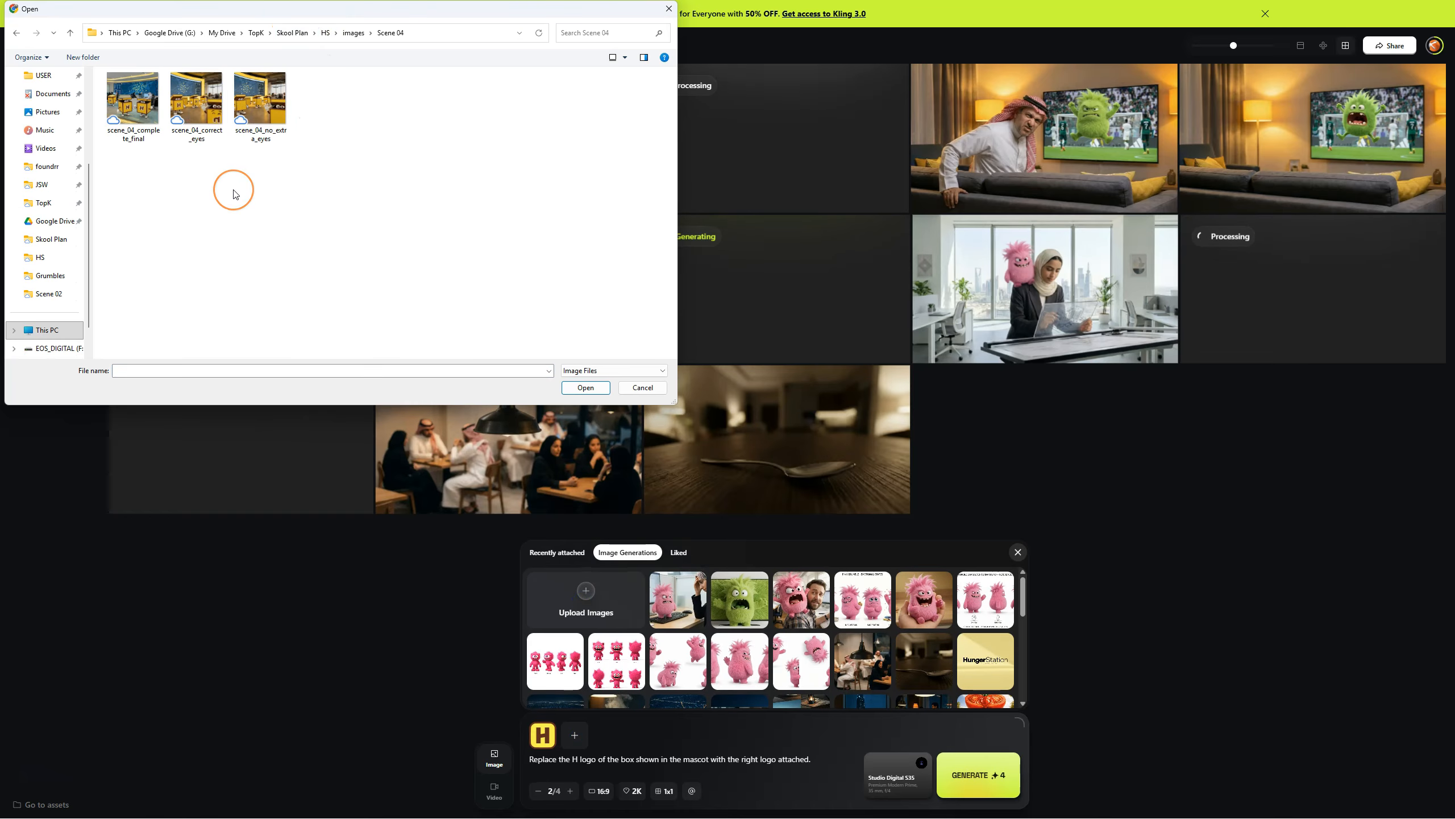
double_click(132, 98)
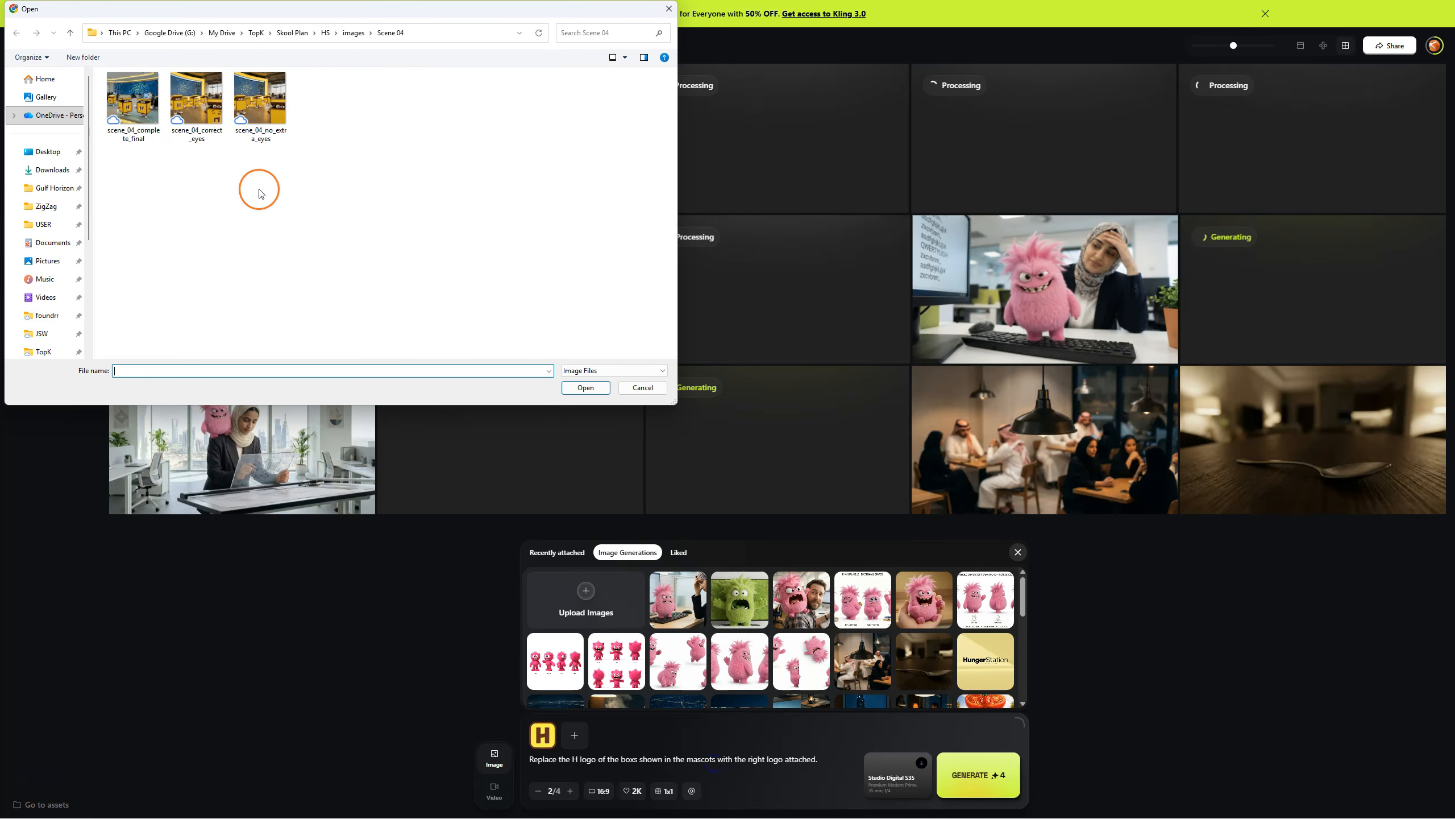
Step: Attach a Scene 04 image again, set the batch size to 1, try to generate, and dismiss the upgrade offer
double_click(133, 99)
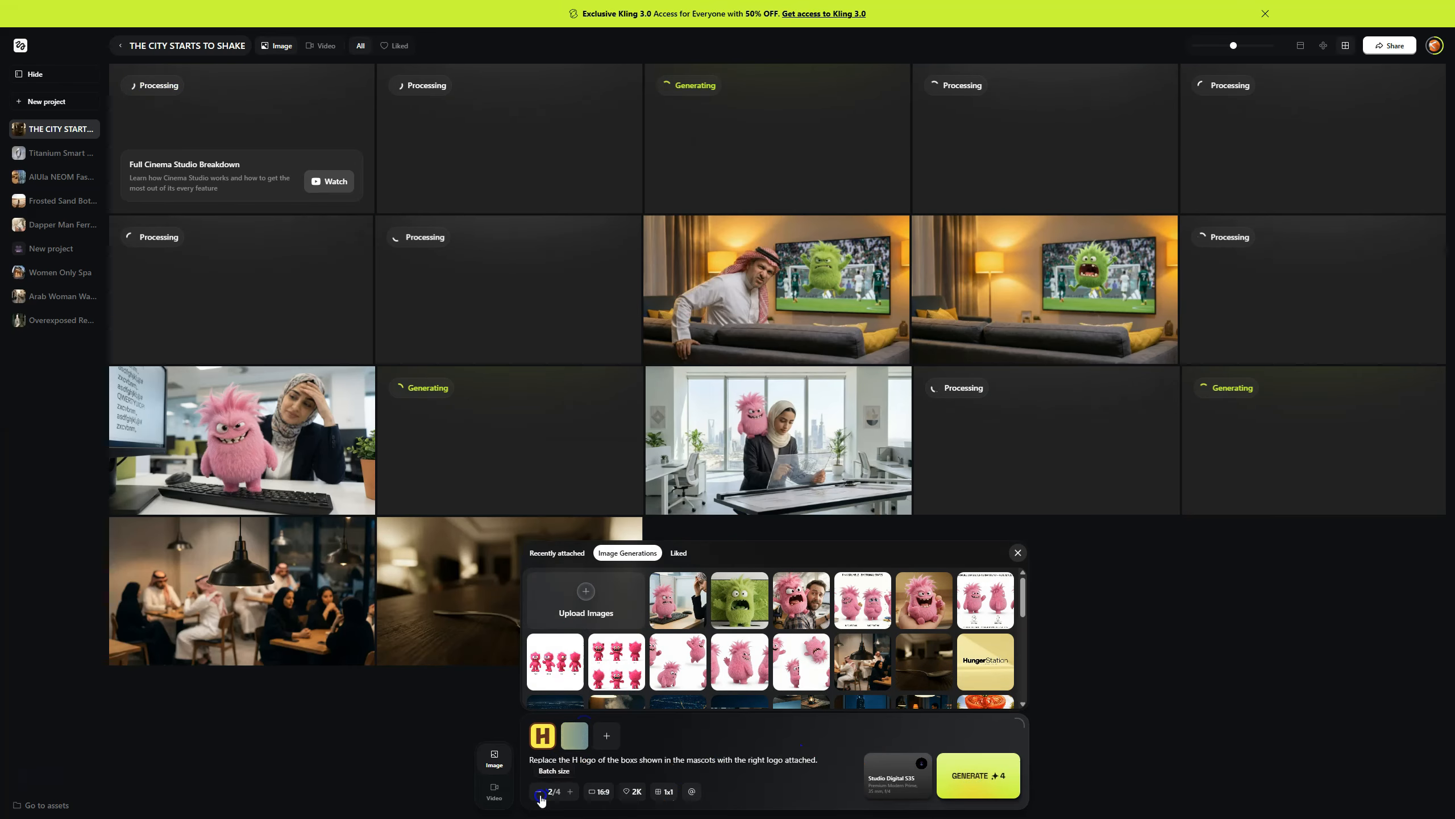
left_click(540, 796)
left_click(978, 776)
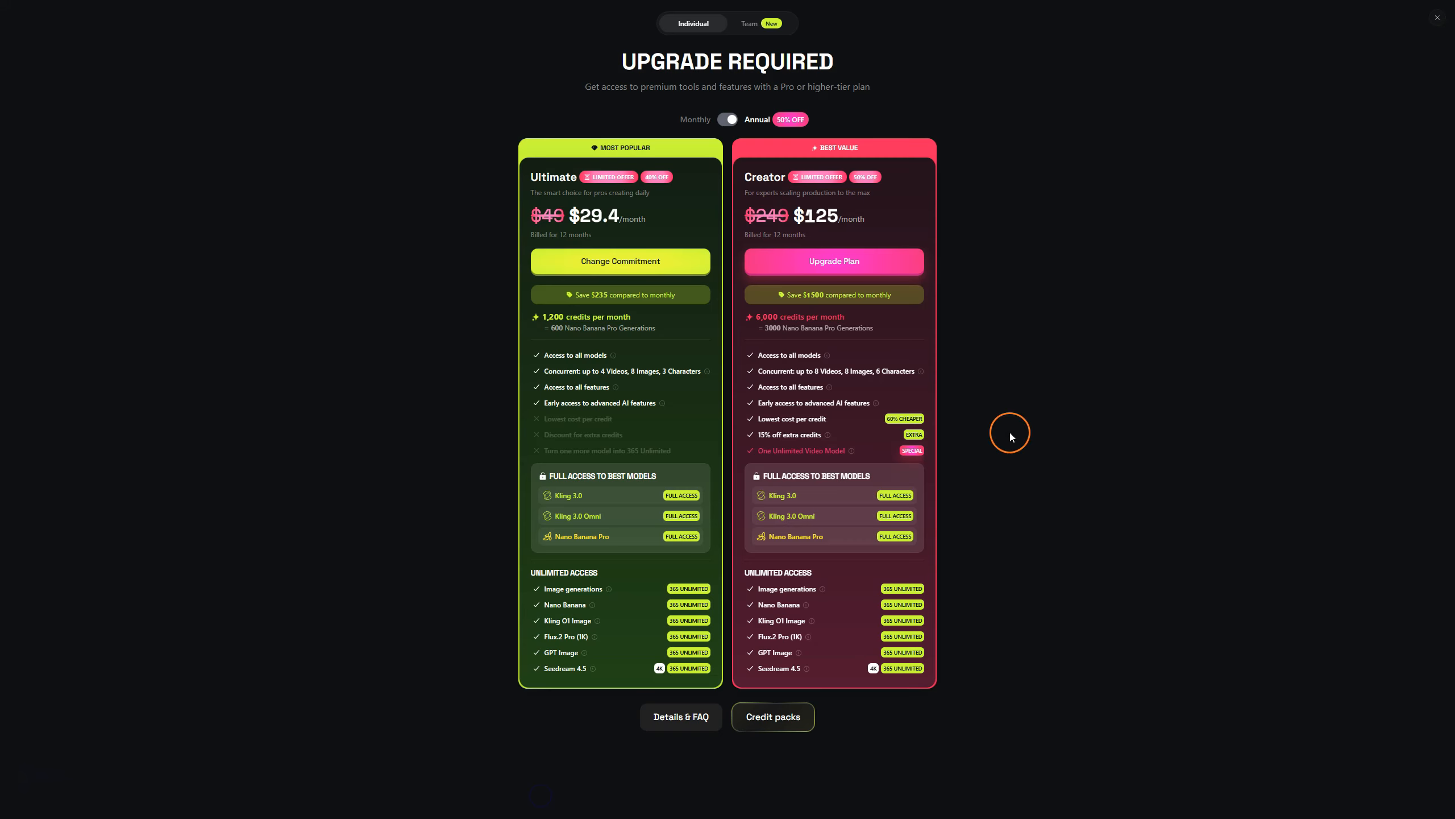
left_click(1001, 206)
left_click(658, 725)
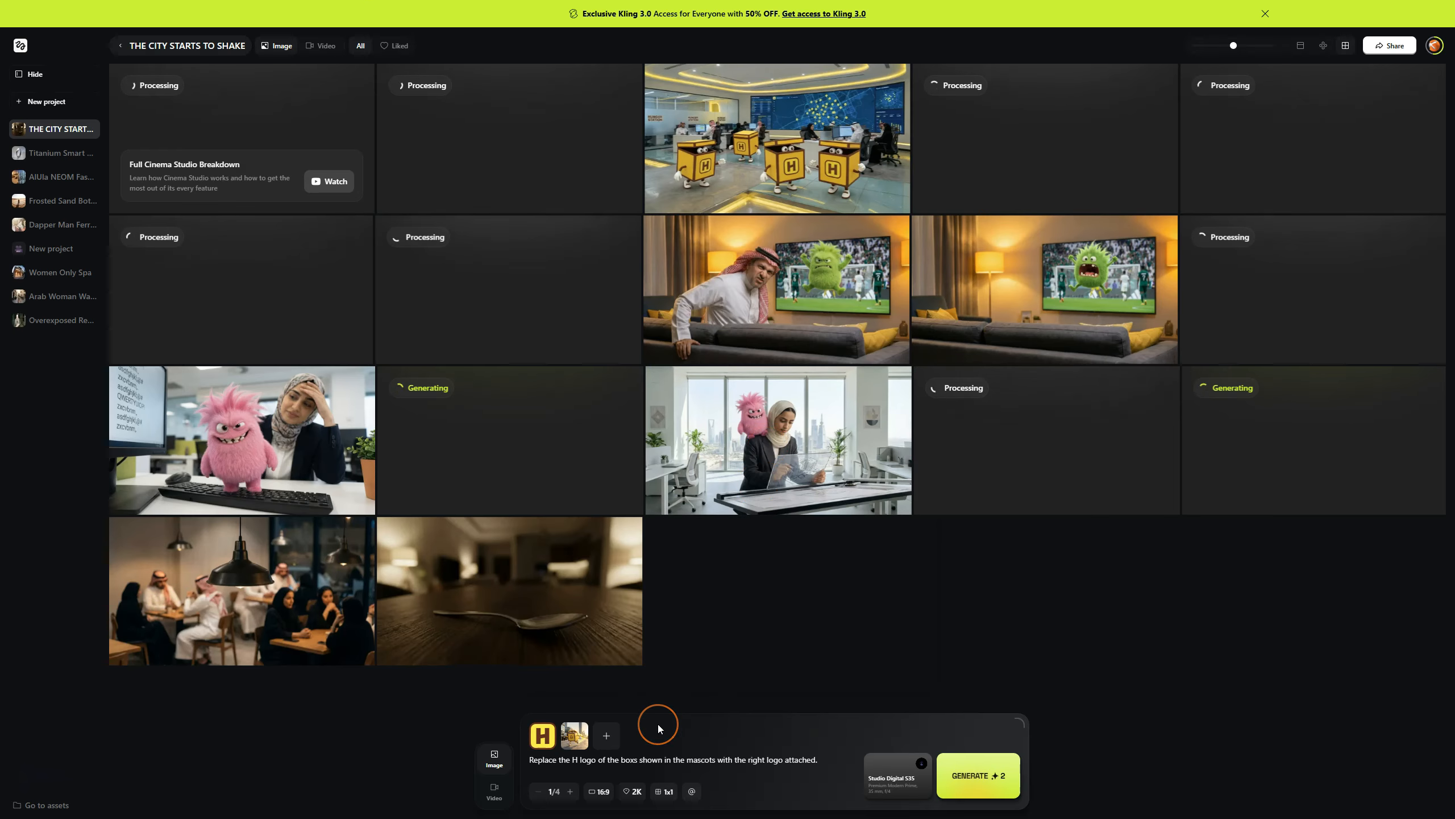
Step: Open the generated control-room image with the four box mascots and download it to the HS images folder
left_click(802, 184)
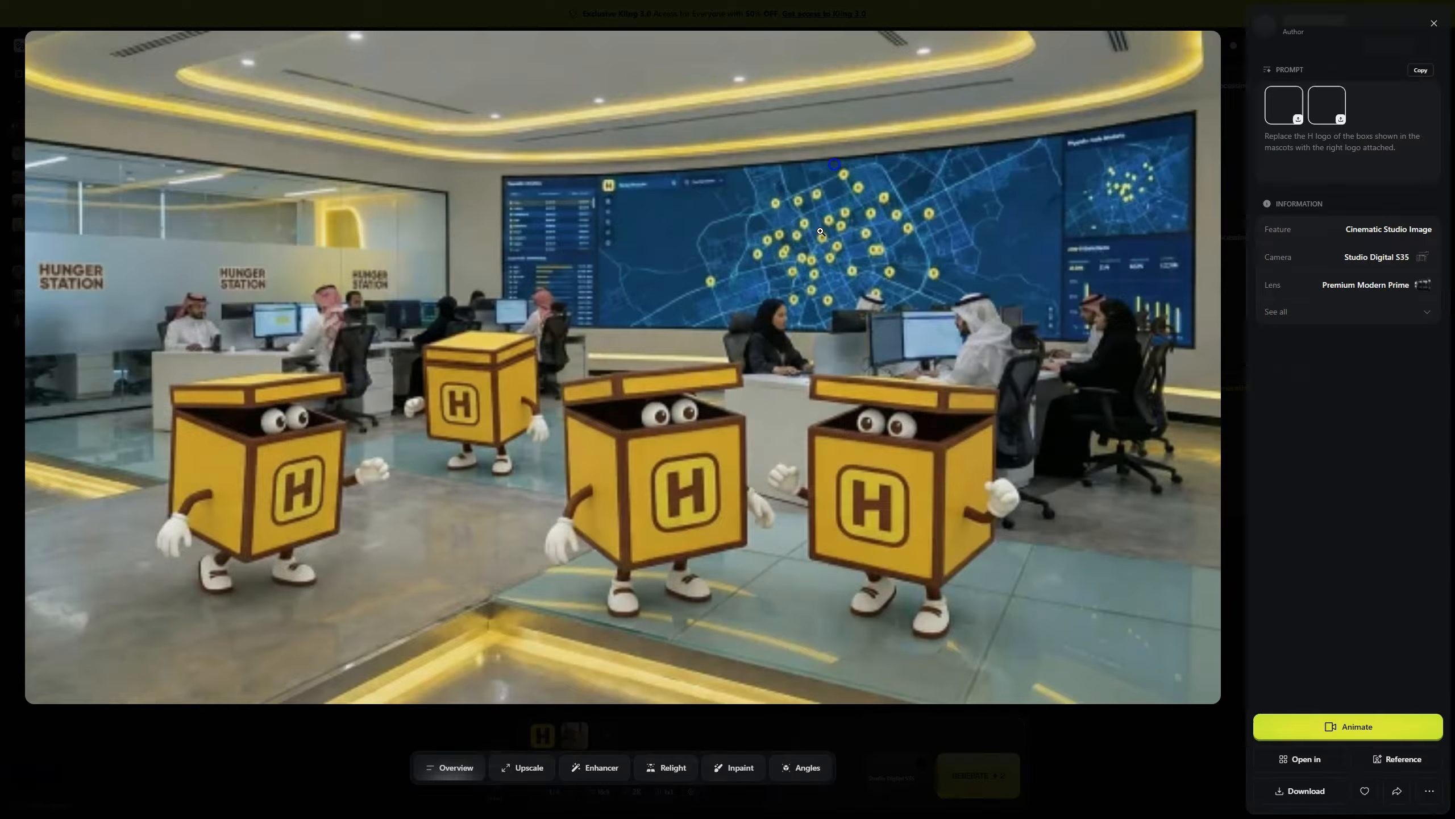
left_click(1299, 790)
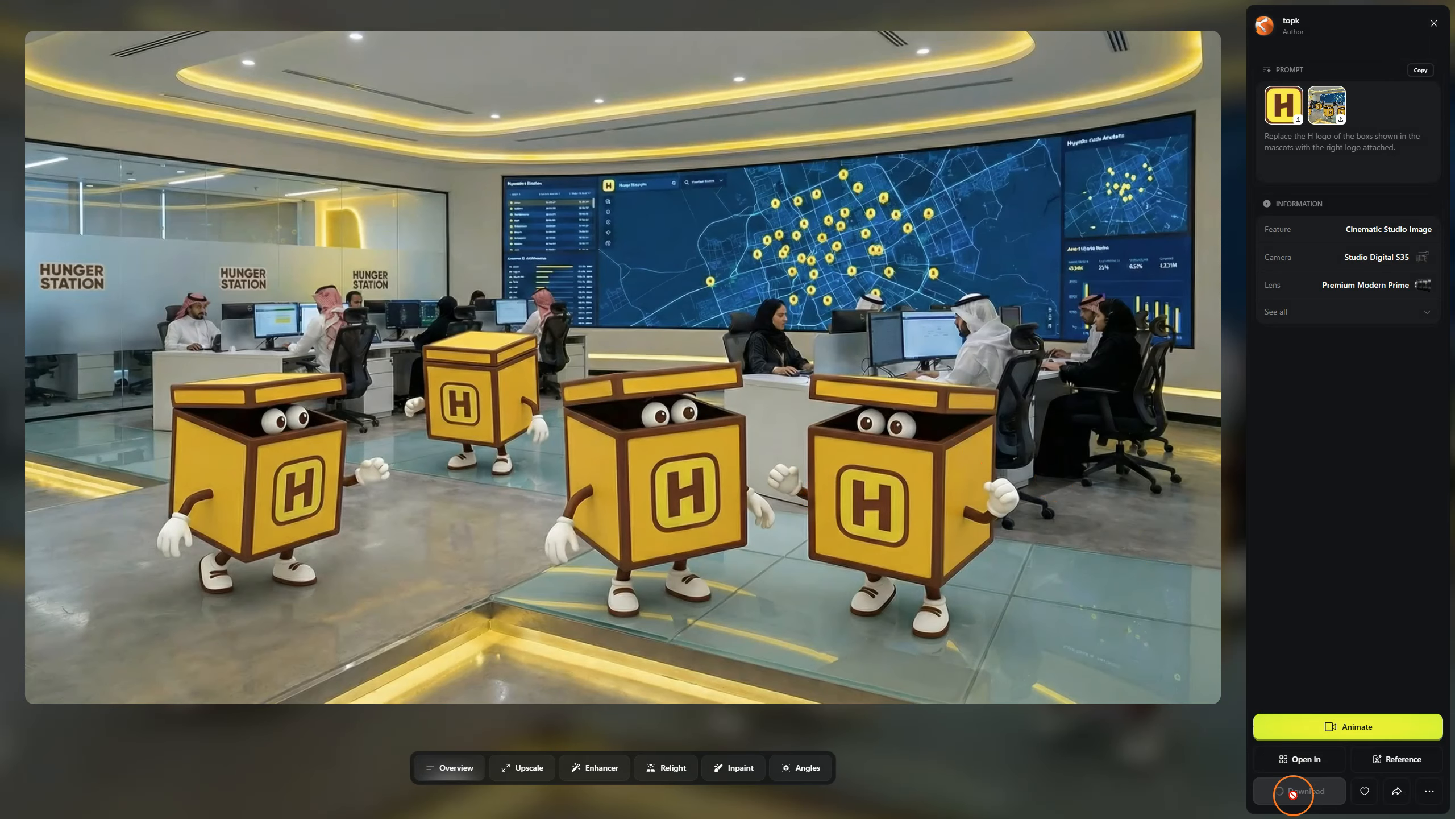
scroll(77, 235, "down", 3)
left_click(45, 240)
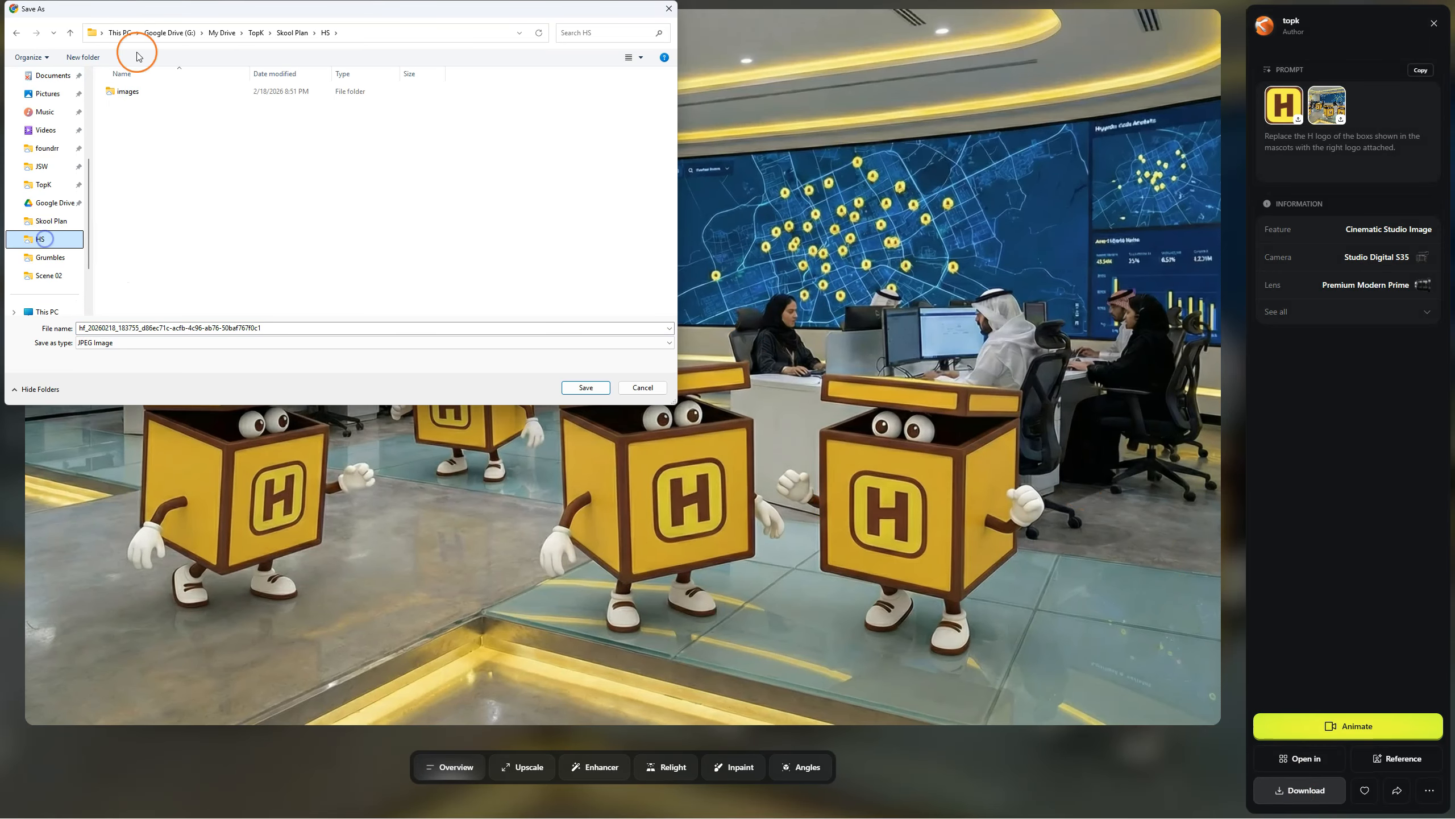
double_click(128, 91)
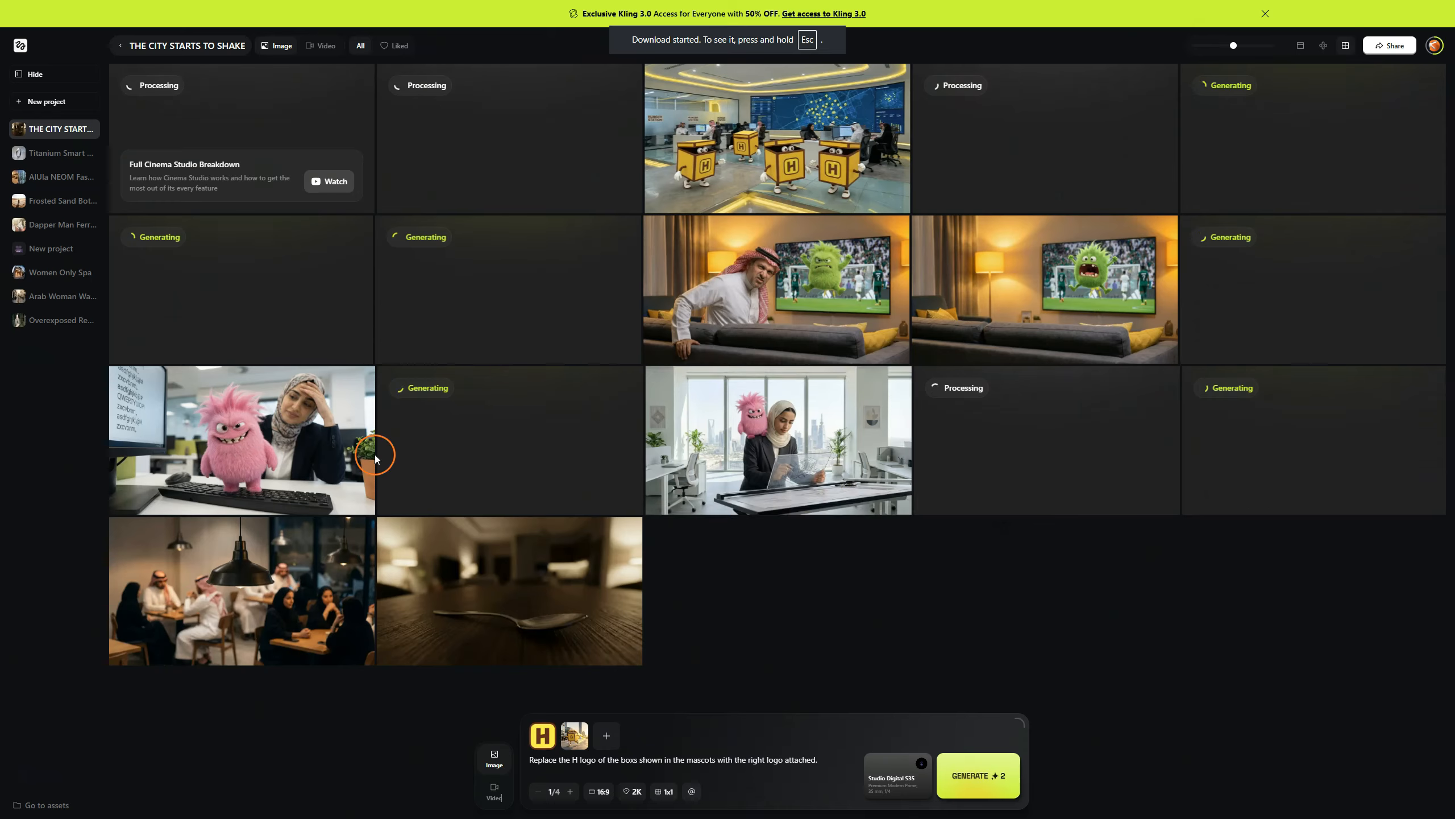
Step: Download the two generated TV-room images showing the man with the green Grumble into the Scene 03 folder
left_click(1298, 790)
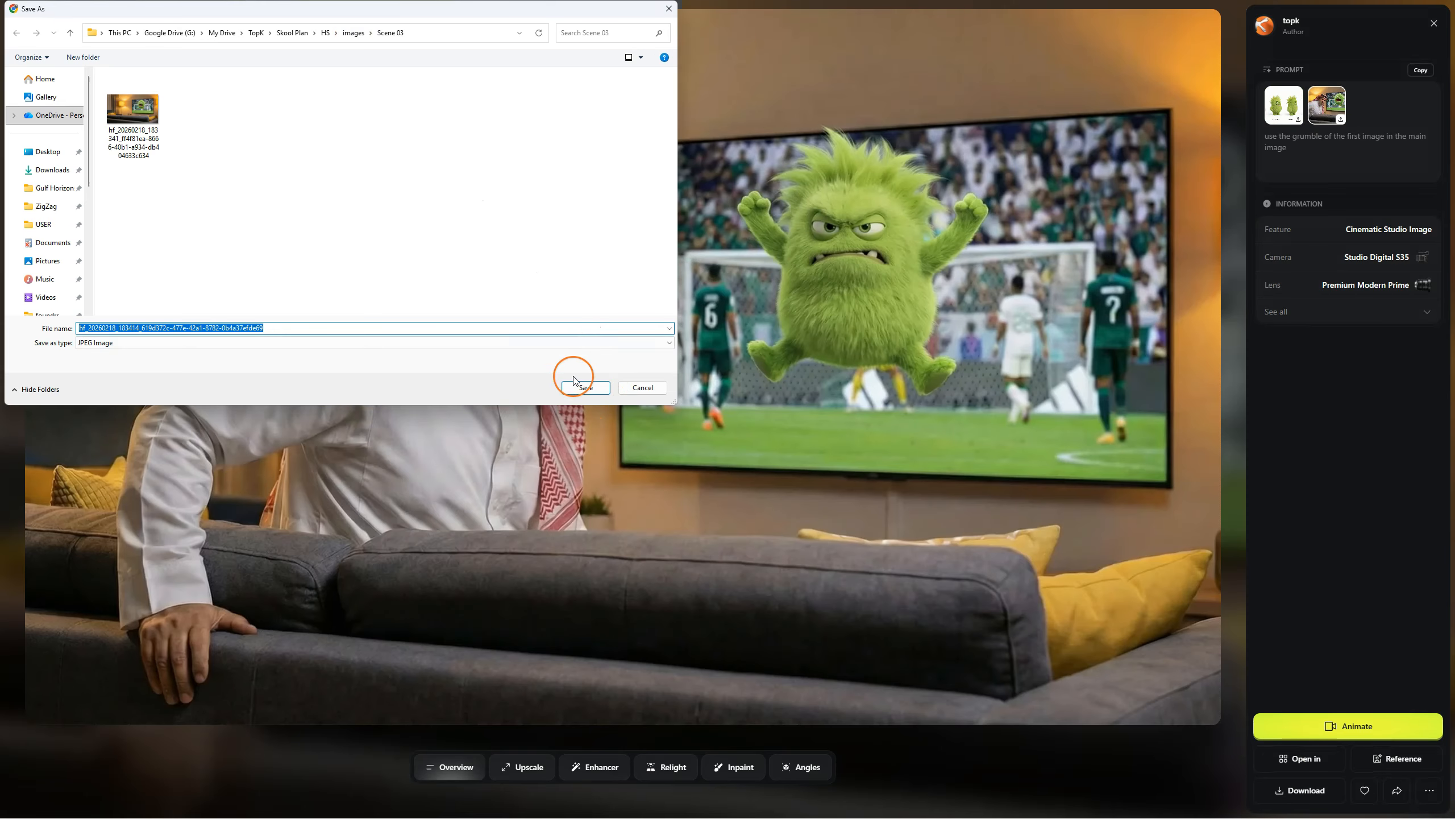
left_click(585, 388)
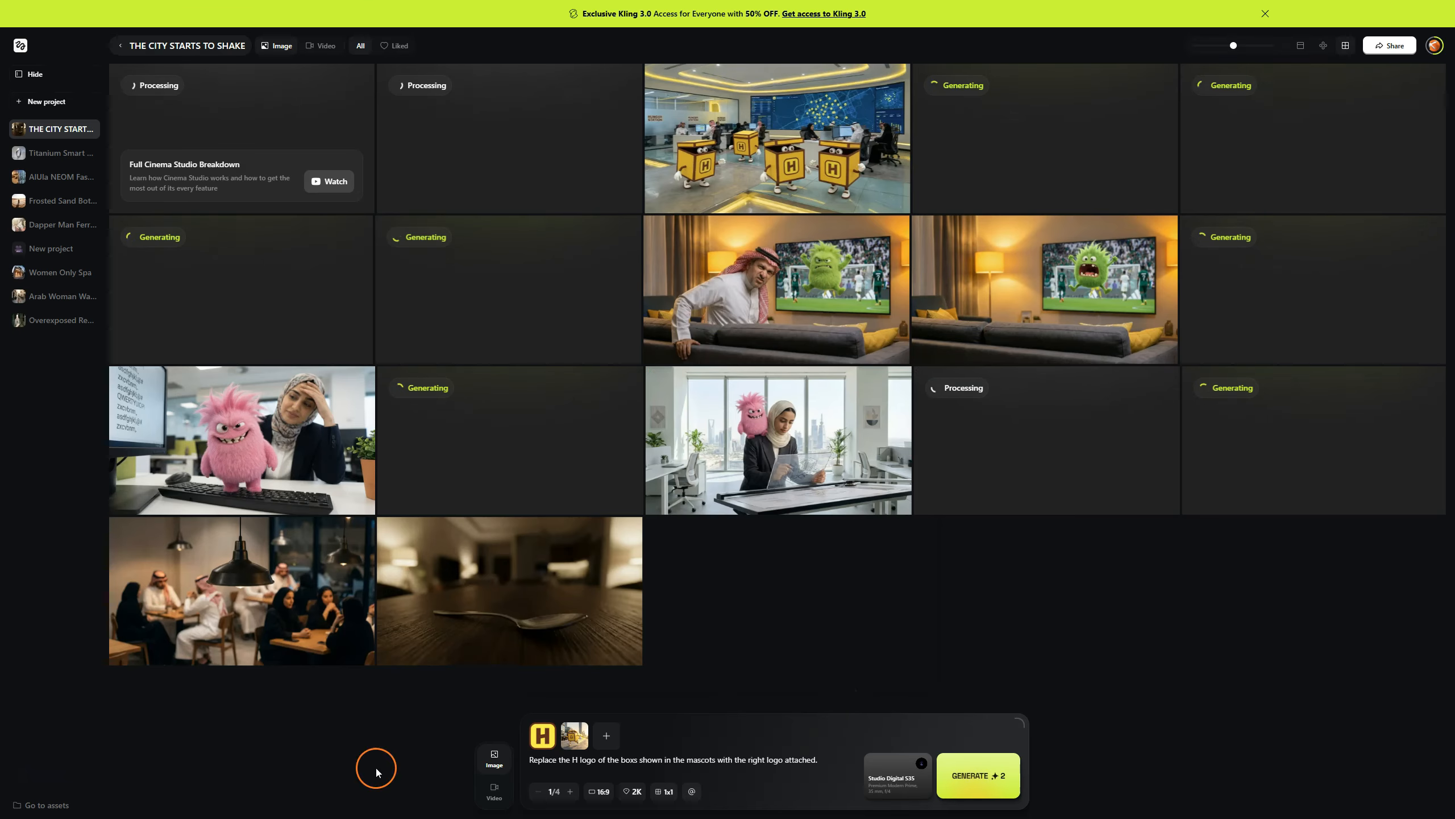
left_click(275, 271)
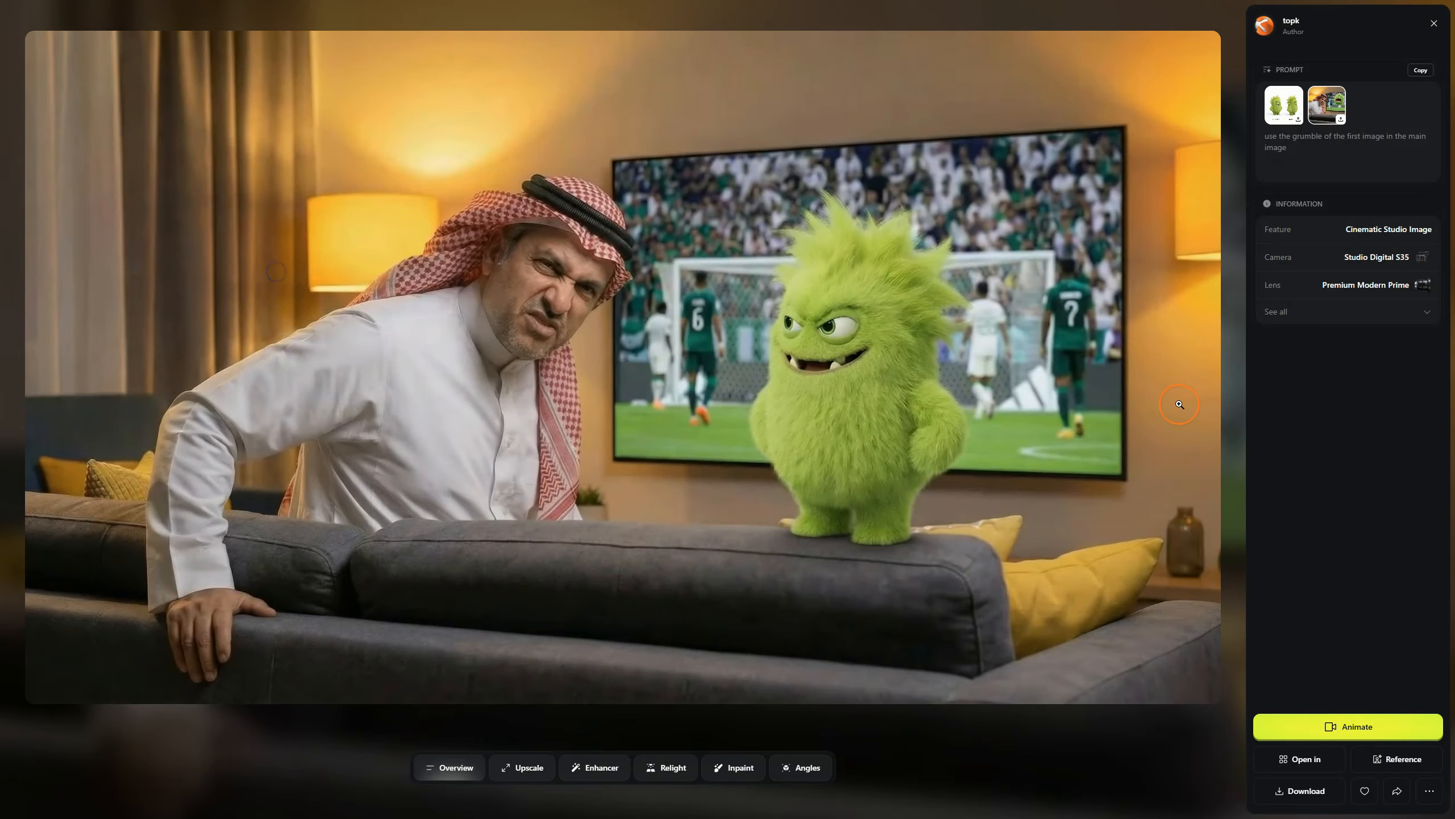
left_click(1299, 792)
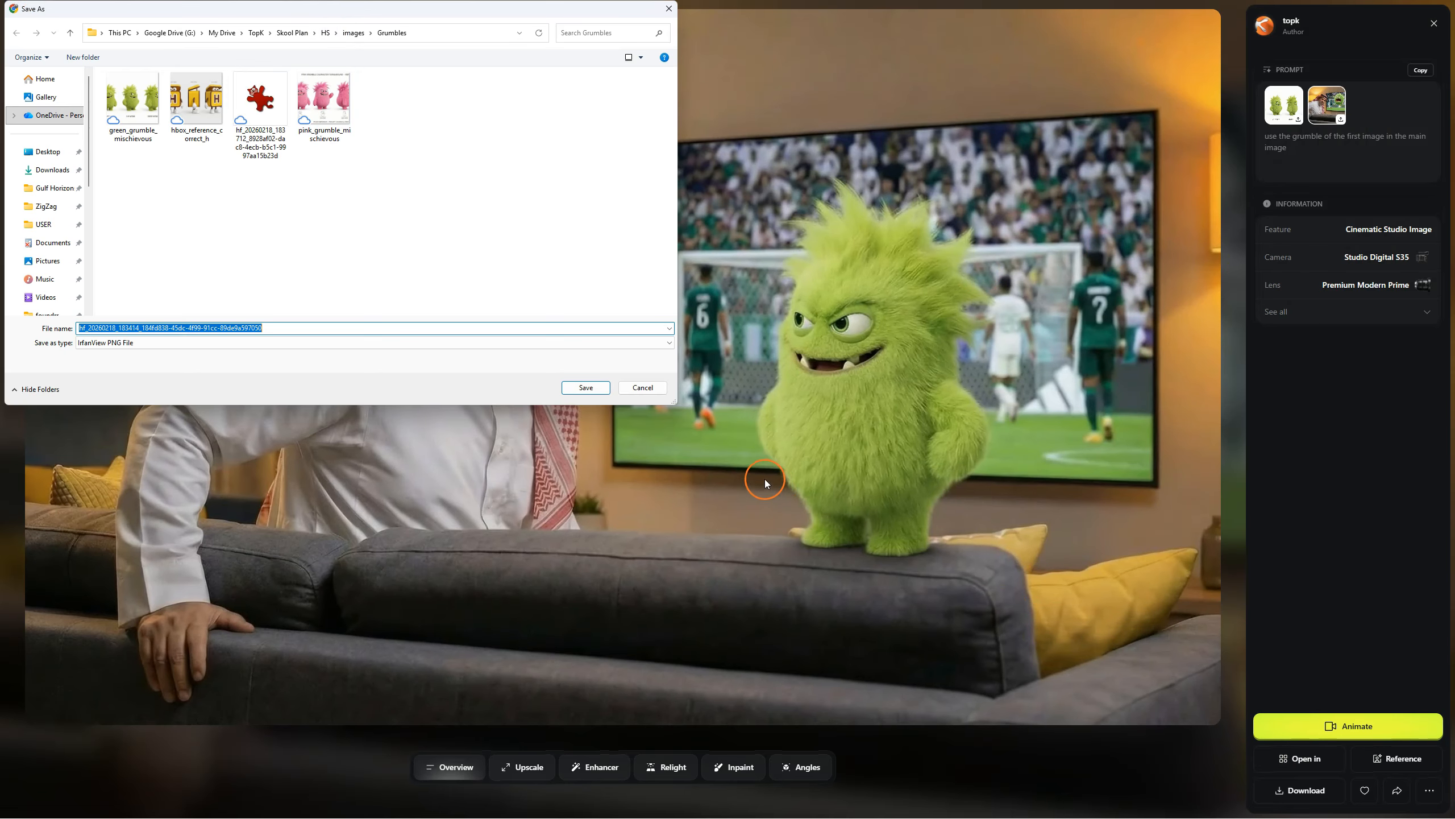
left_click(346, 32)
double_click(333, 116)
left_click(585, 387)
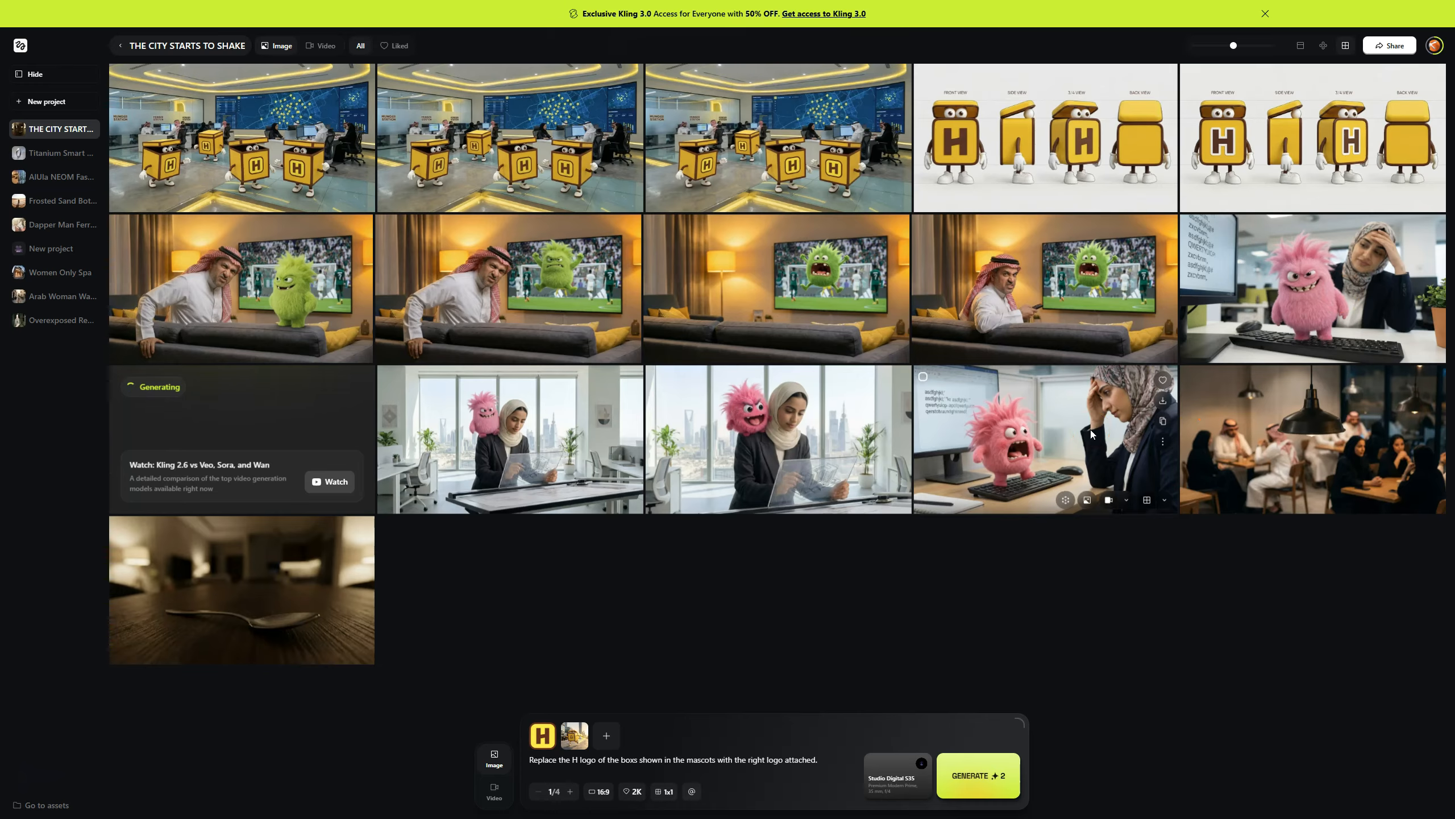
Step: Generate one more control-room image and swap the scene reference for scene_05b_corrected from the Scene 05 folder
left_click(977, 775)
left_click(584, 738)
left_click(579, 735)
left_click(573, 597)
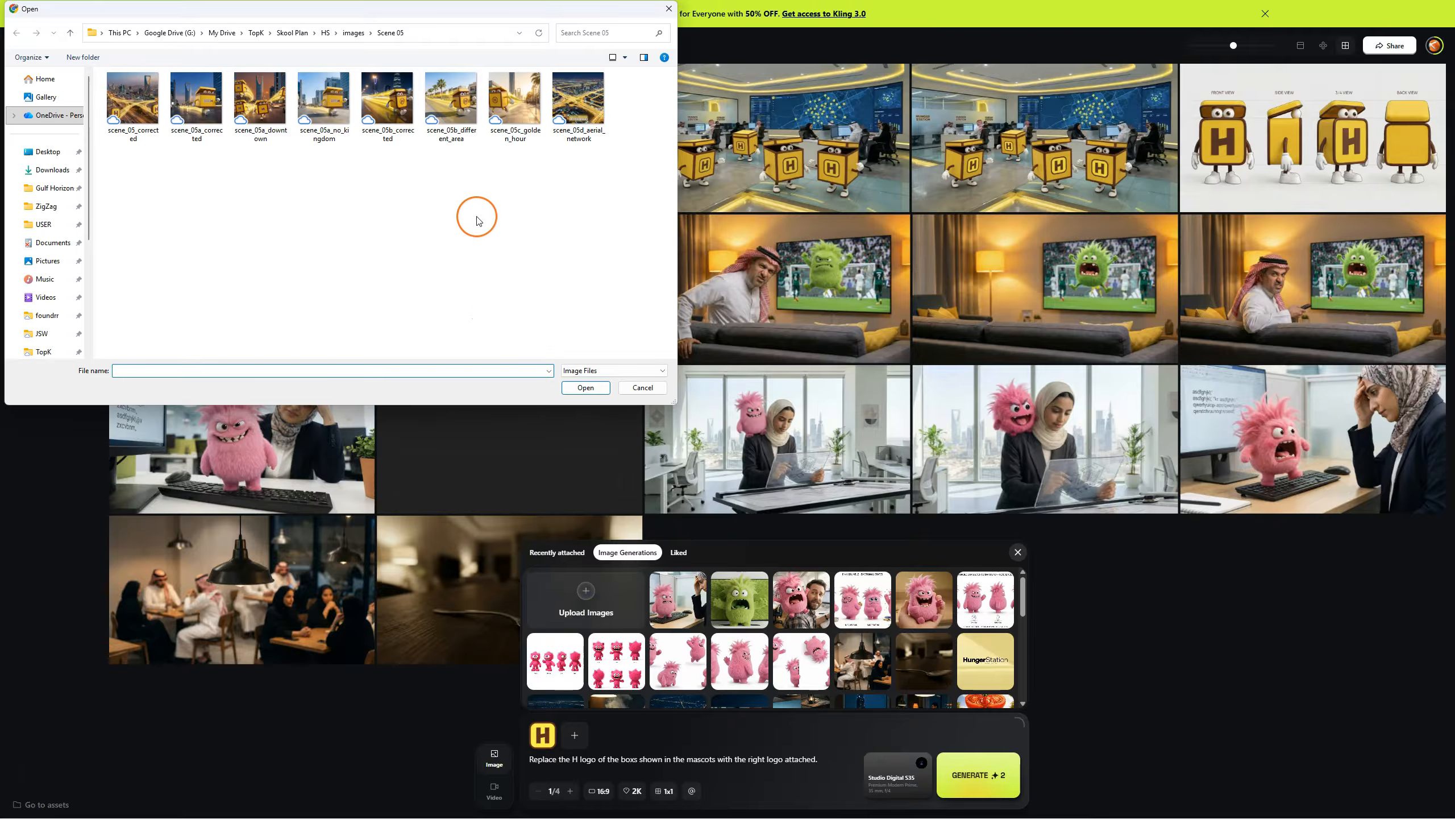
double_click(387, 109)
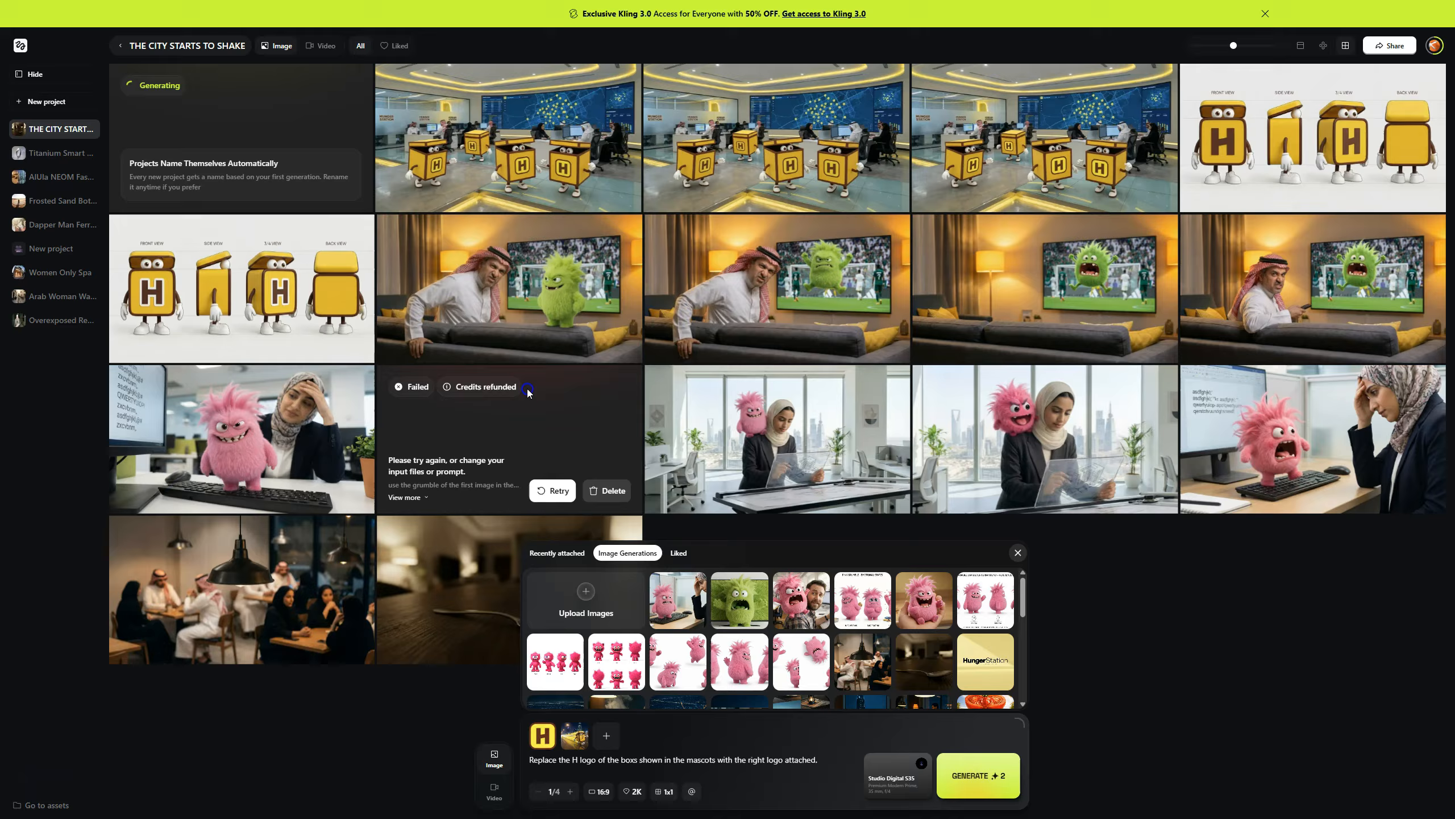
Step: Save the generated daytime street image of the box mascot into the Scene 05 folder and close its preview
left_click(351, 46)
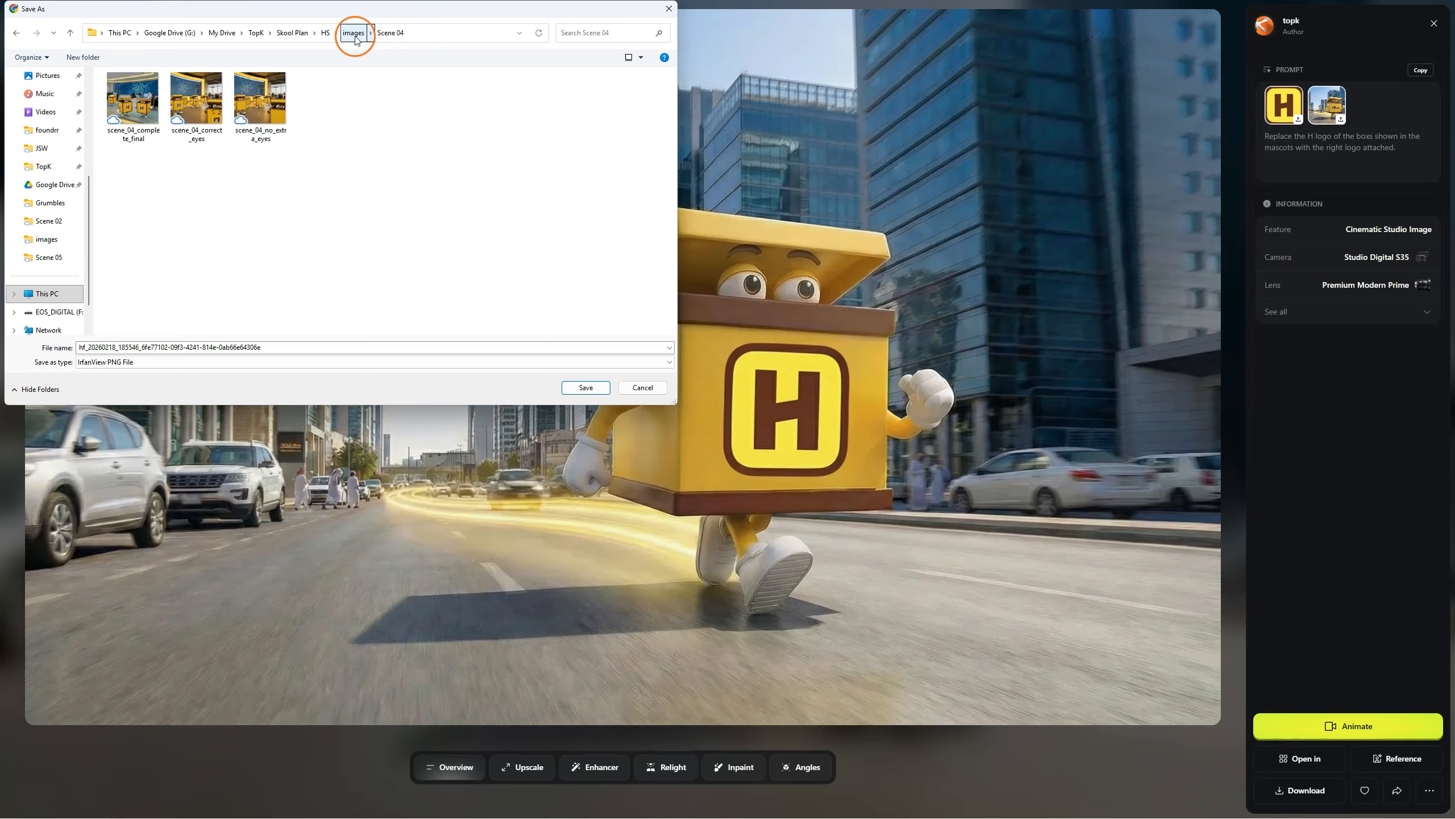
left_click(580, 388)
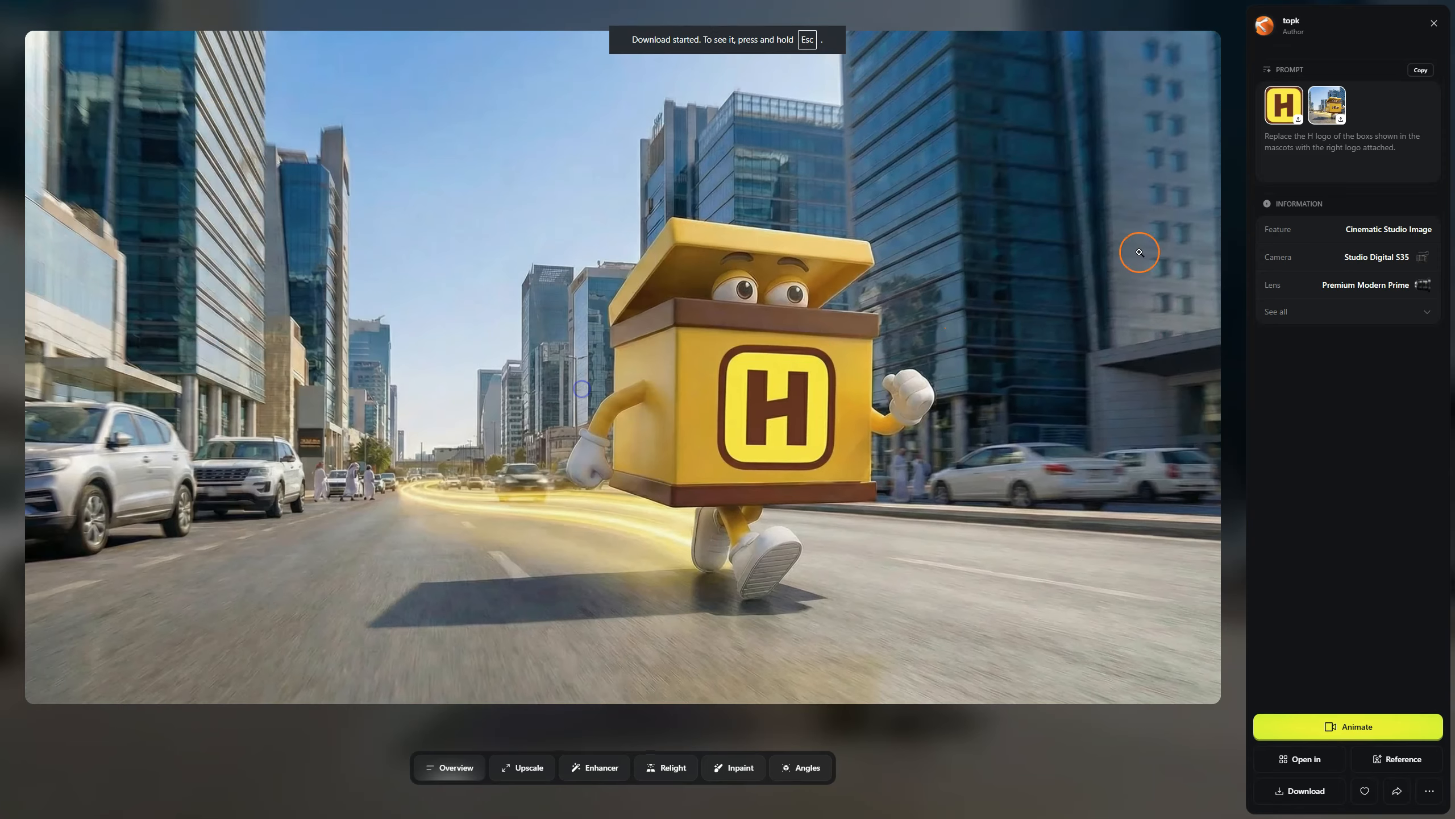
left_click(1433, 23)
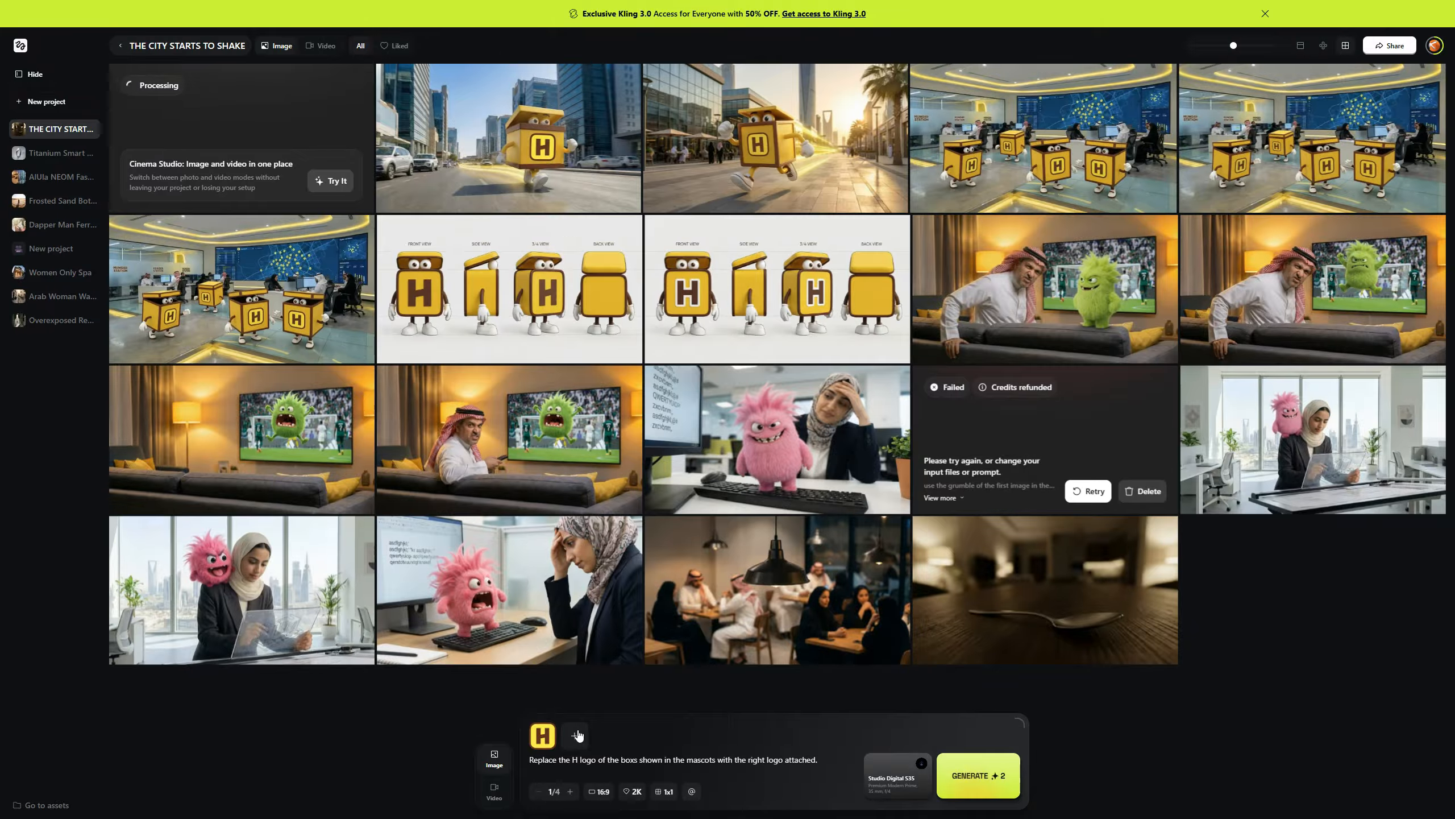
Step: Upload scene_05b_corrected beside the H logo reference and generate one image with the same logo prompt
left_click(576, 735)
left_click(432, 11)
left_click_drag(432, 11, 717, 259)
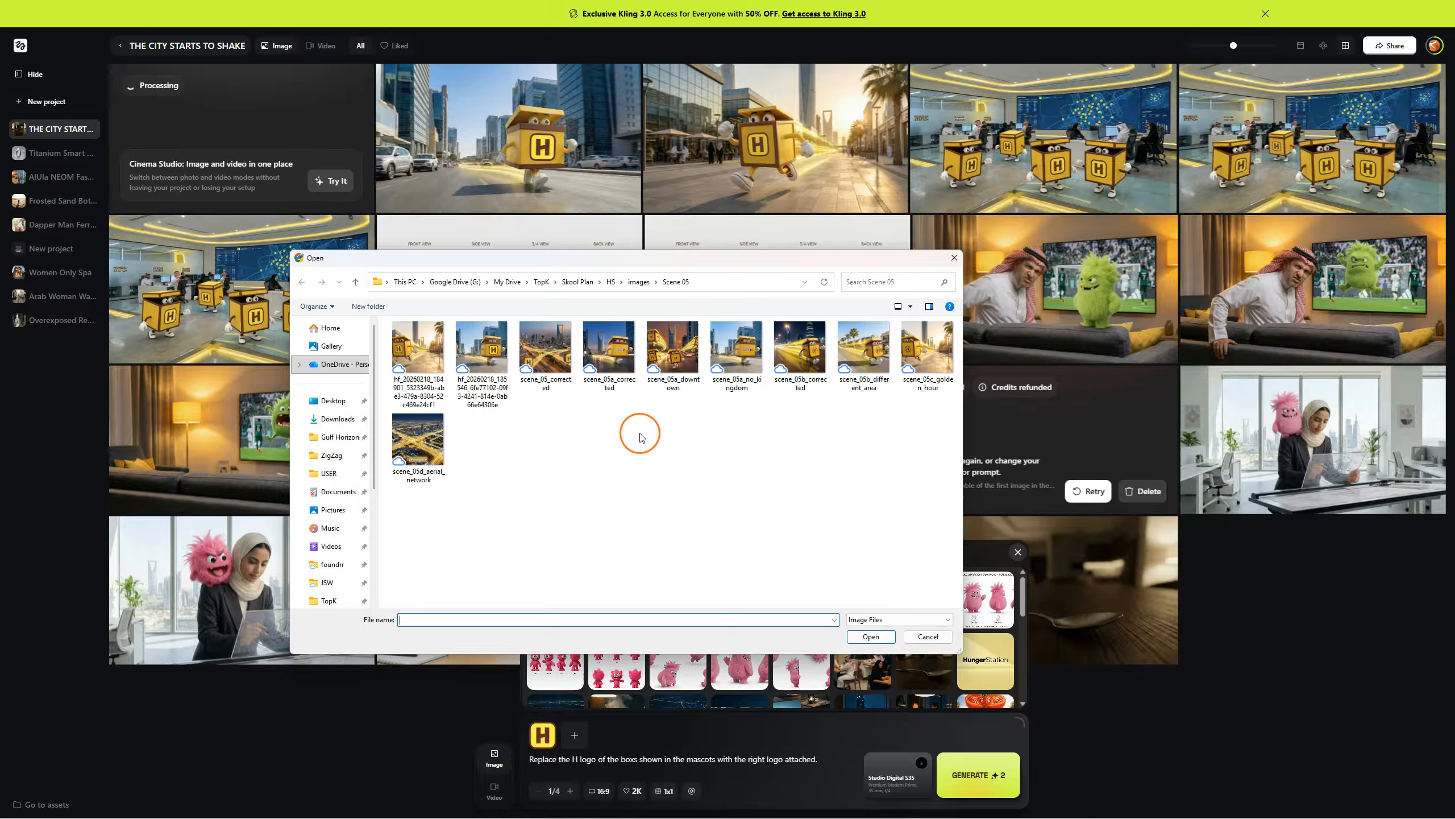
double_click(805, 368)
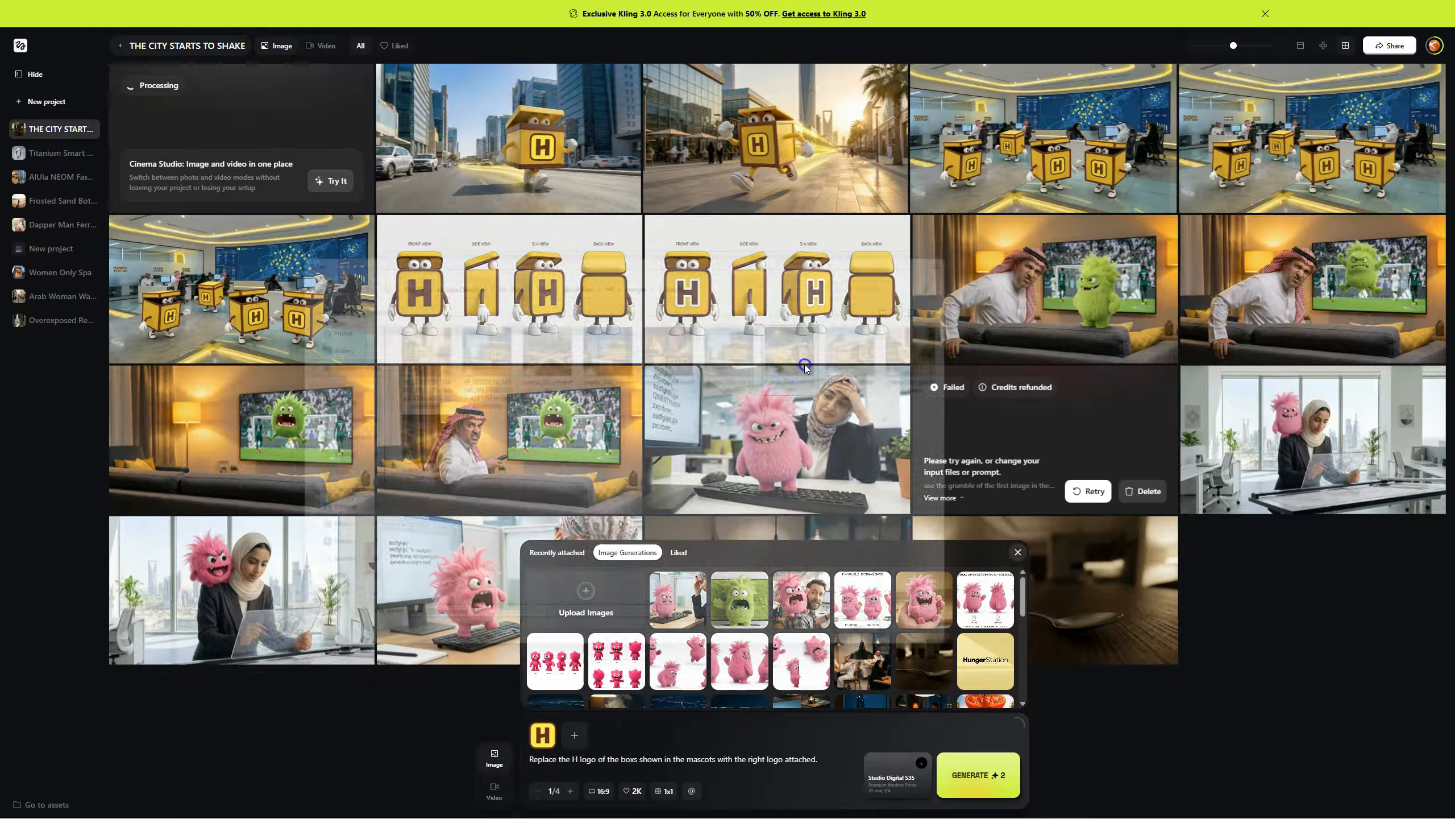
left_click(978, 775)
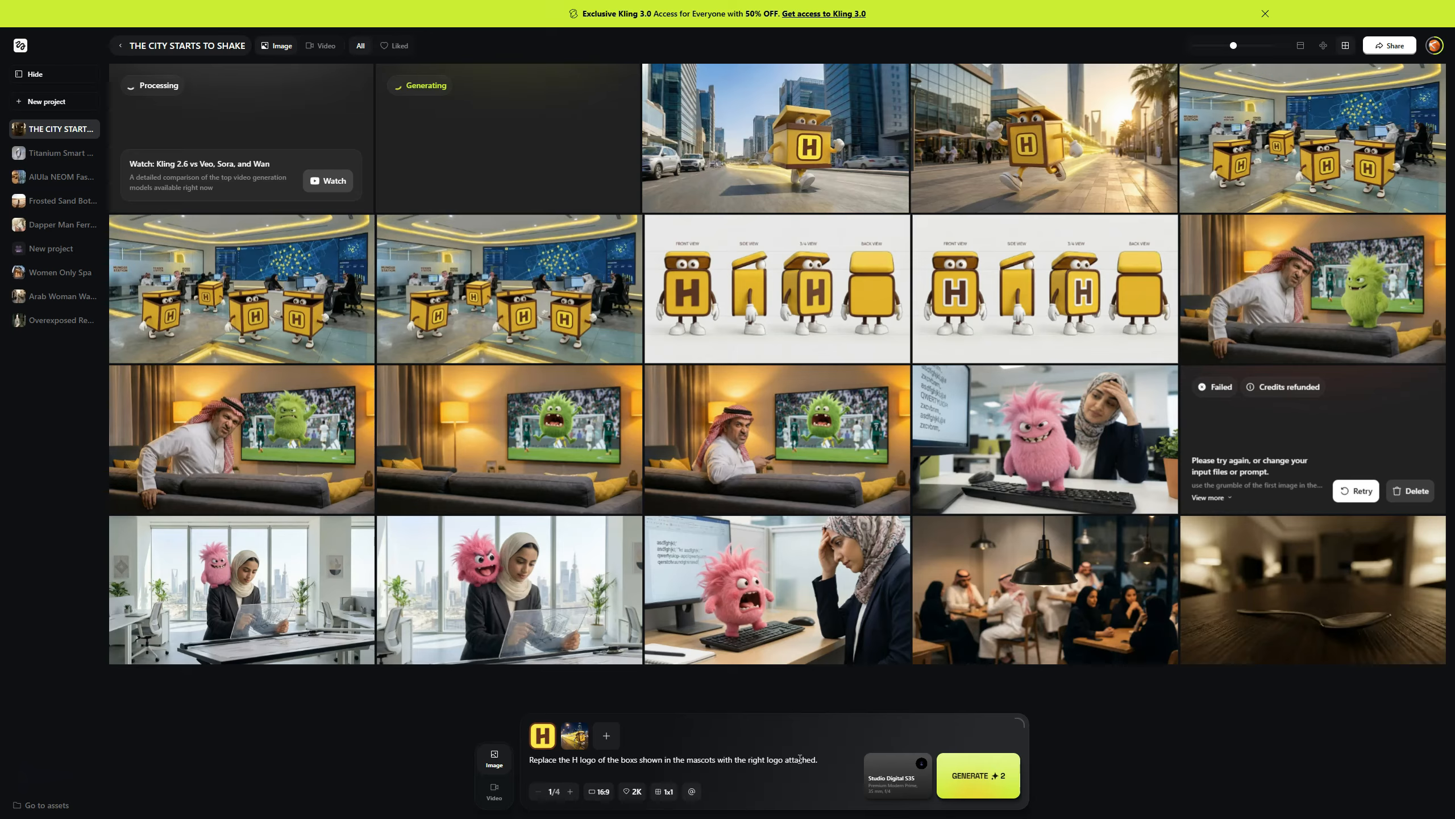
Step: Re-upload scene_05b_corrected as the scene reference and generate another version of the night street image
mouse_move(588, 727)
double_click(543, 760)
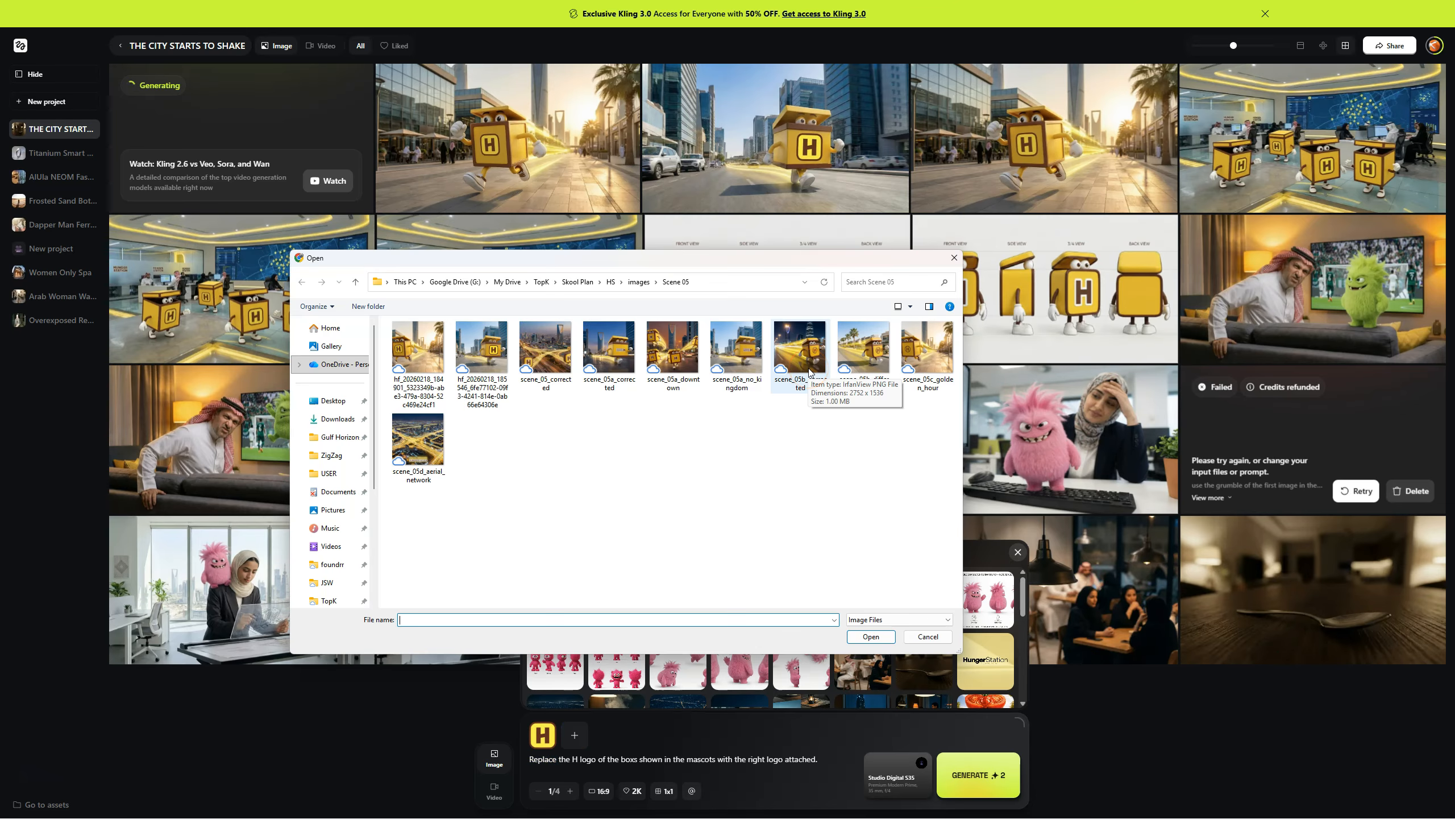
double_click(809, 370)
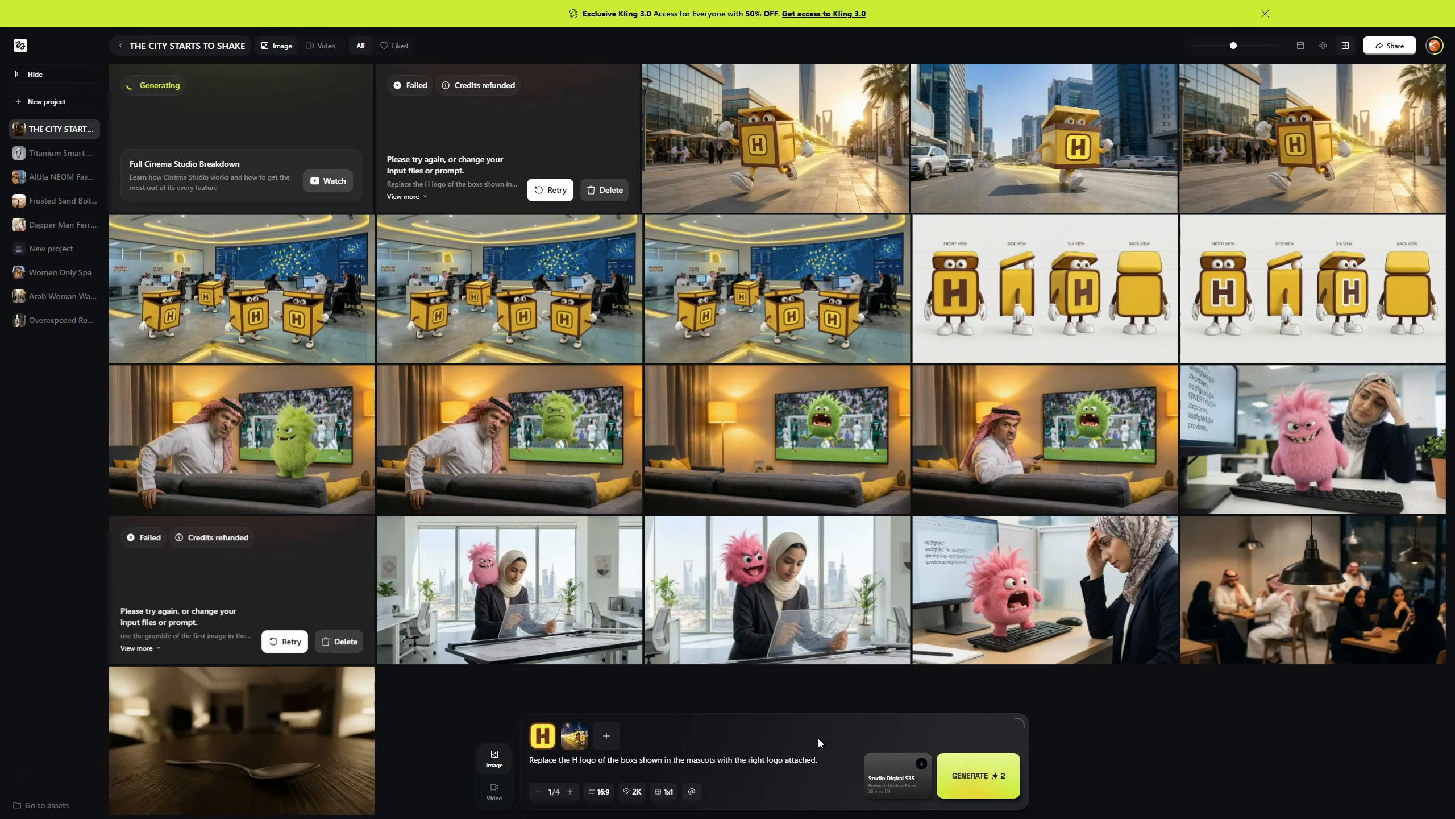
Step: Remove the night street reference and browse the campaign's image folders to Scene 06 for an upload
left_click(579, 727)
left_click(570, 734)
left_click(579, 602)
left_click(636, 282)
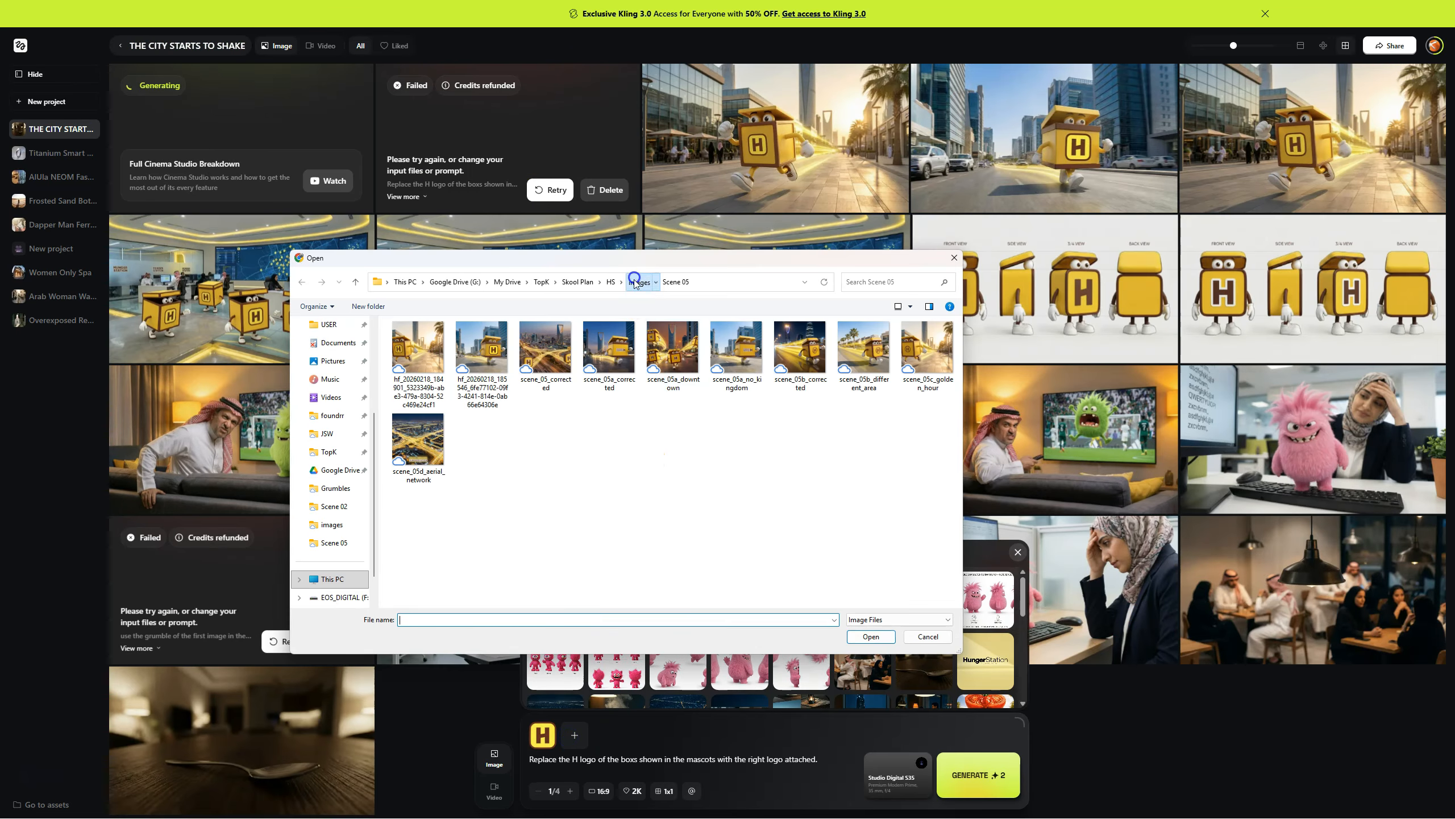
double_click(673, 347)
left_click(637, 283)
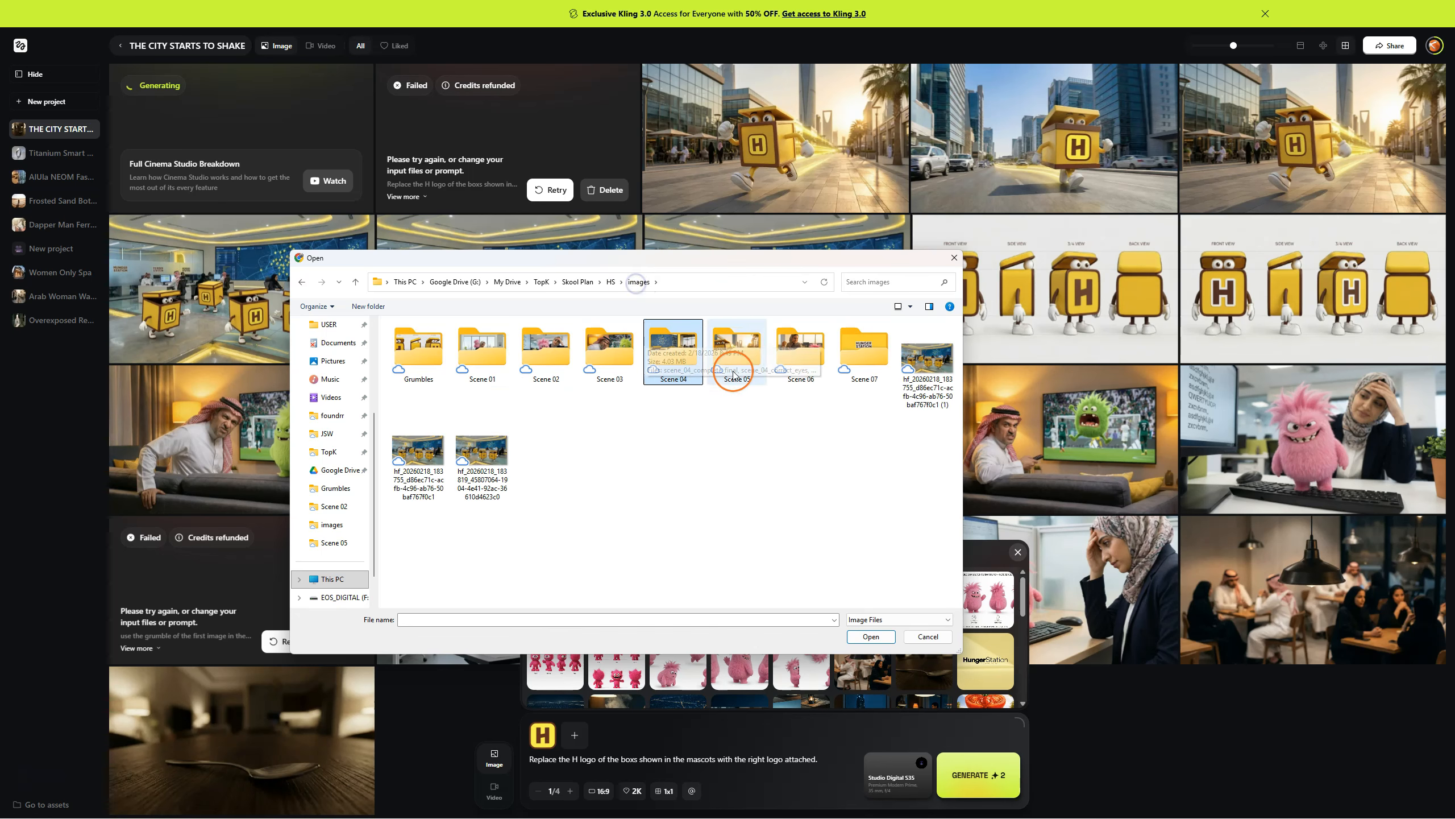
double_click(800, 350)
key("Escape")
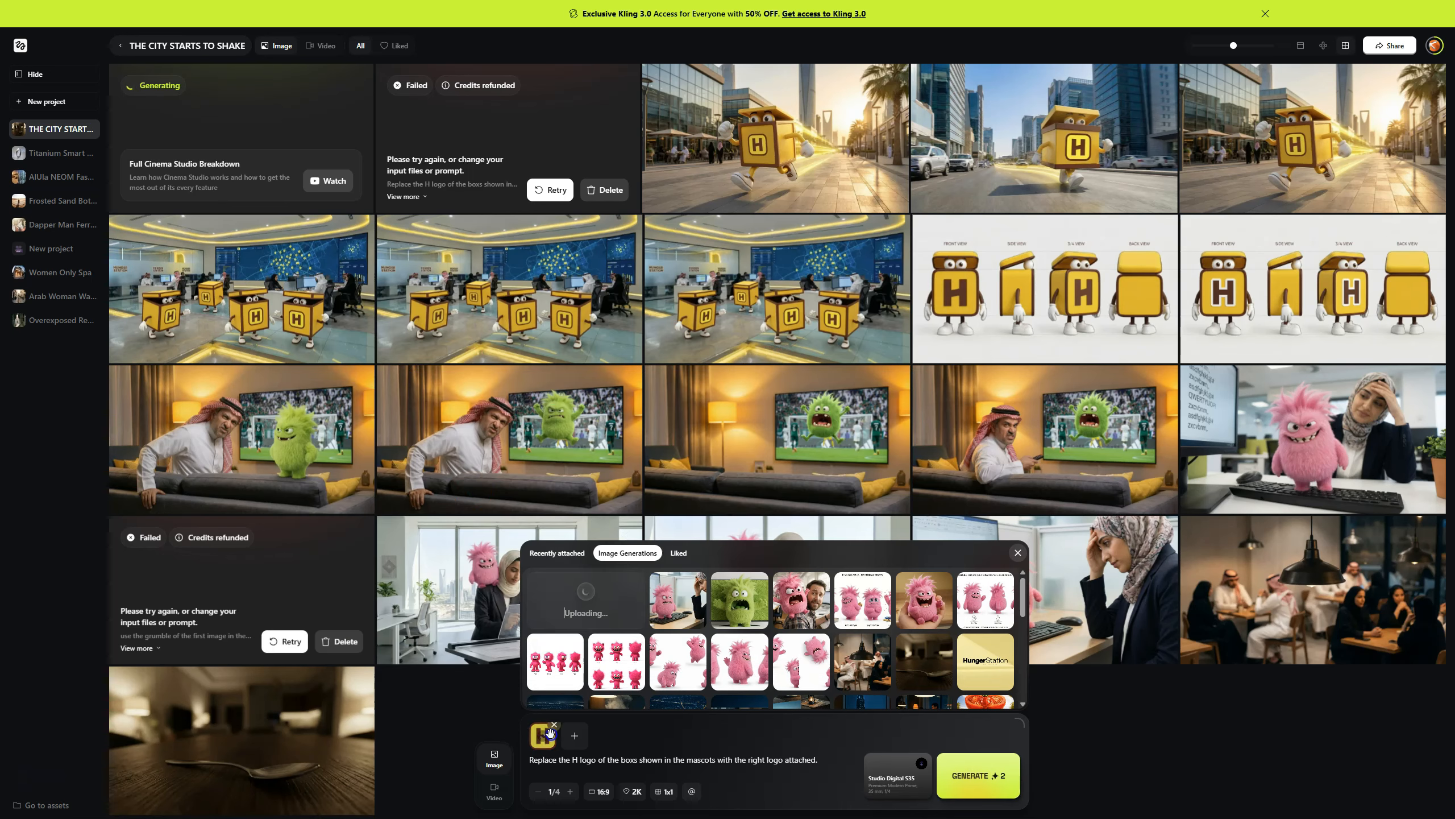
Step: Replace the H logo reference with the pink Grumble sheet and write the prompt "change the face of the grumble sitting in the office seat with the one in the other image"
left_click(549, 728)
left_click(986, 628)
triple_click(637, 757)
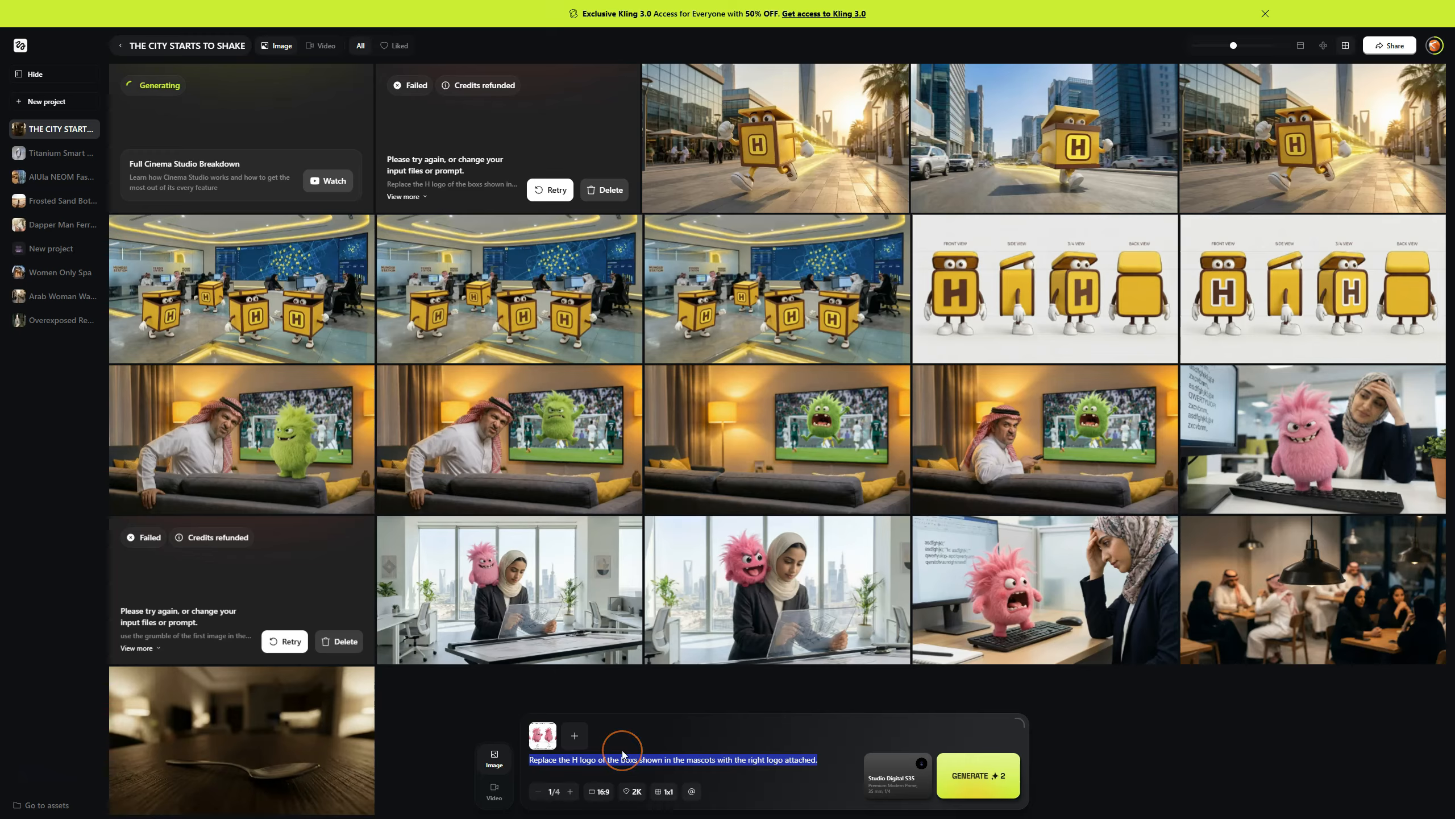
left_click(612, 717)
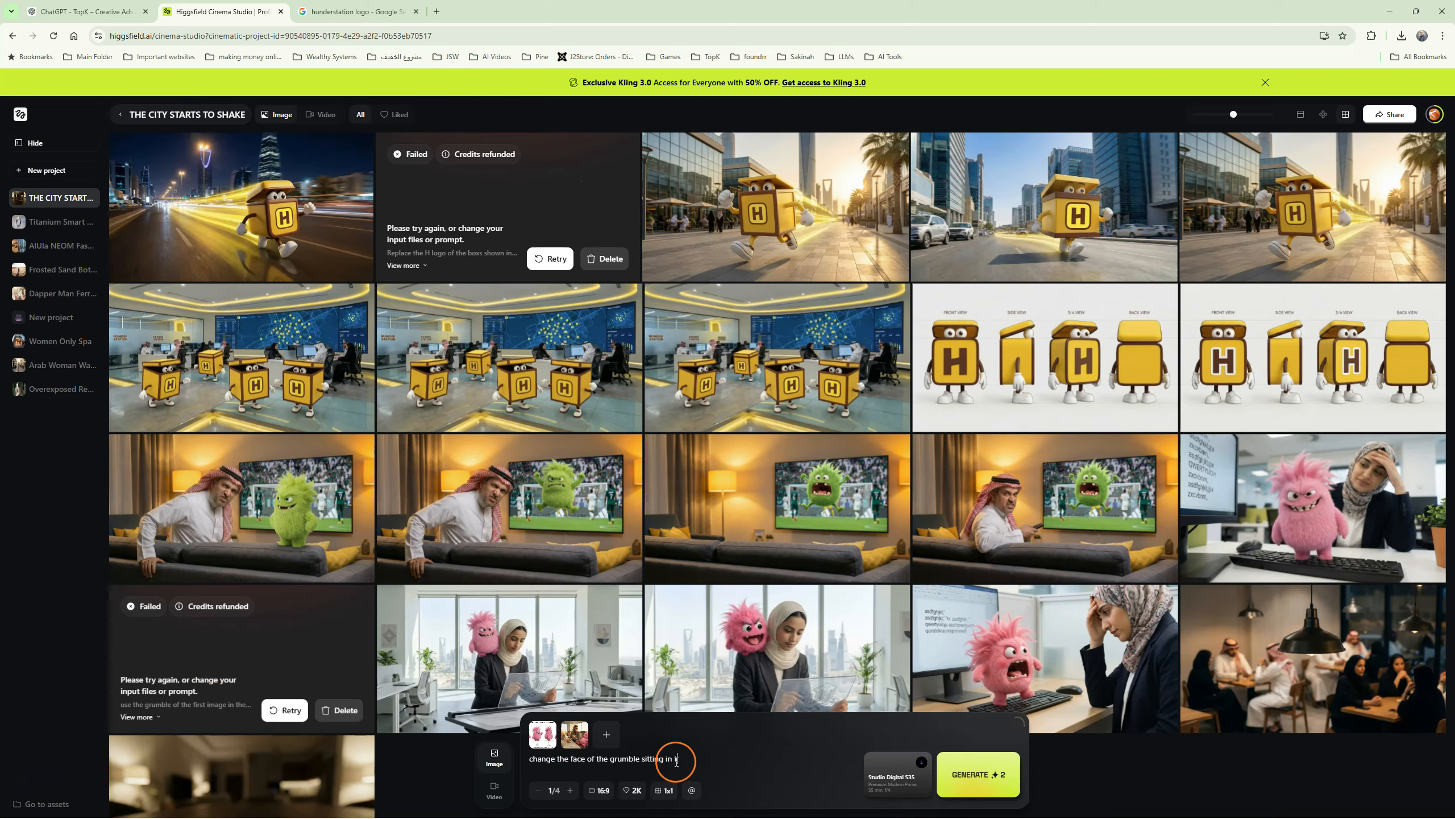
type("with the one in the other image")
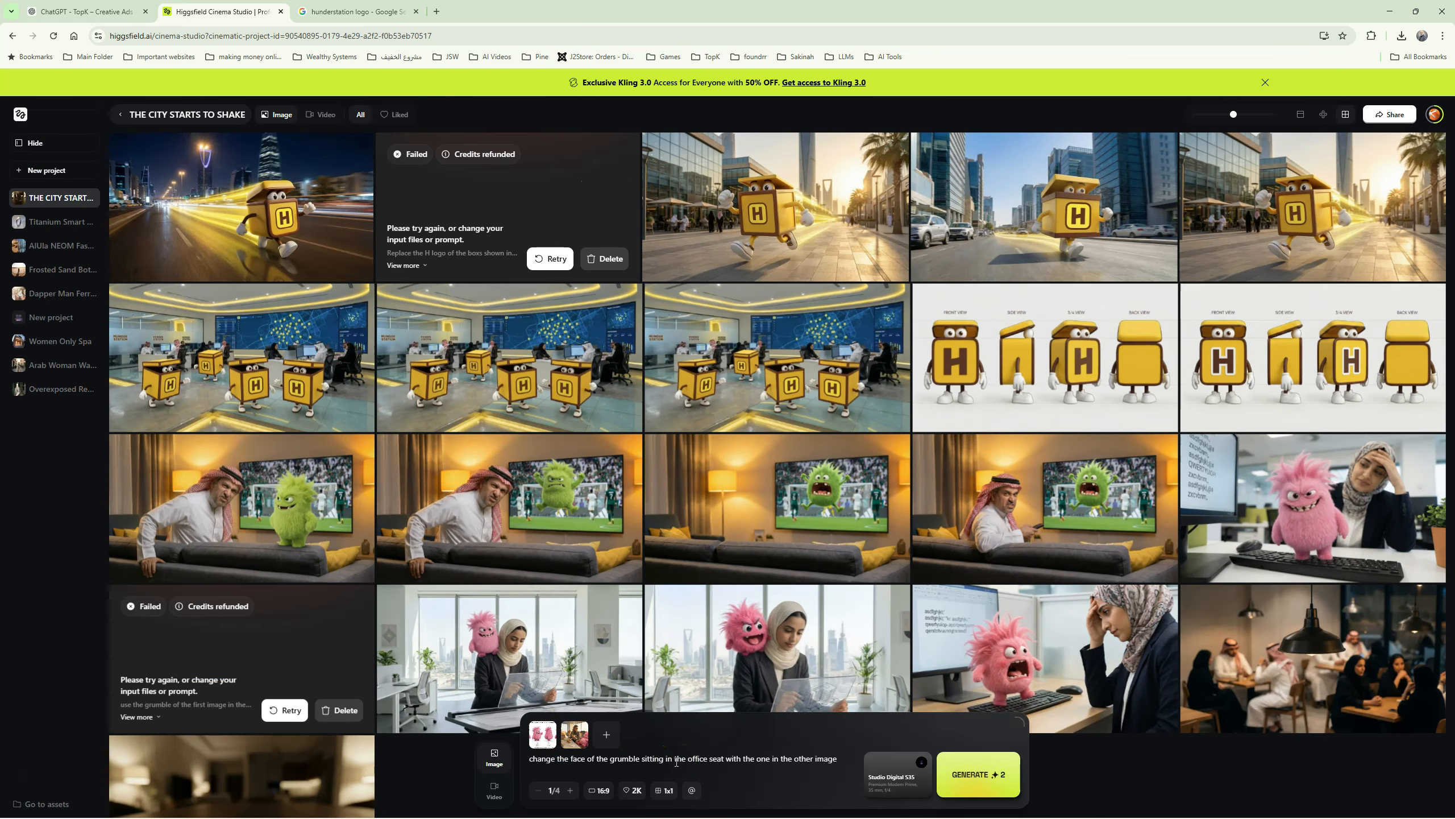
Step: Set the image count to 2 and generate the office scene with the Grumble face swap
key("ctrl+a")
left_click(571, 790)
left_click(986, 775)
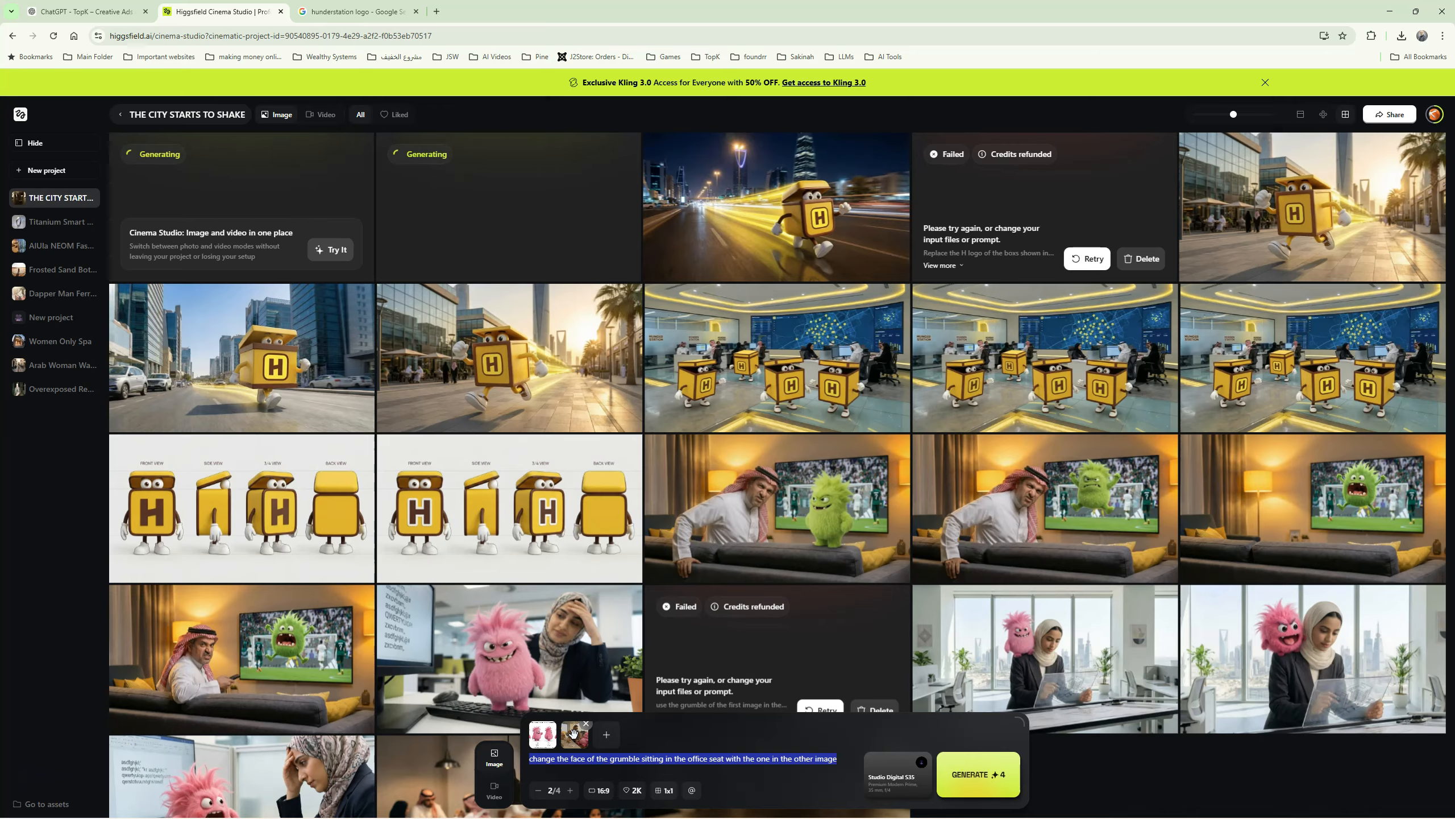
Step: Remove the office scene reference and extend the prompt with "while feel full from eating"
left_click(585, 723)
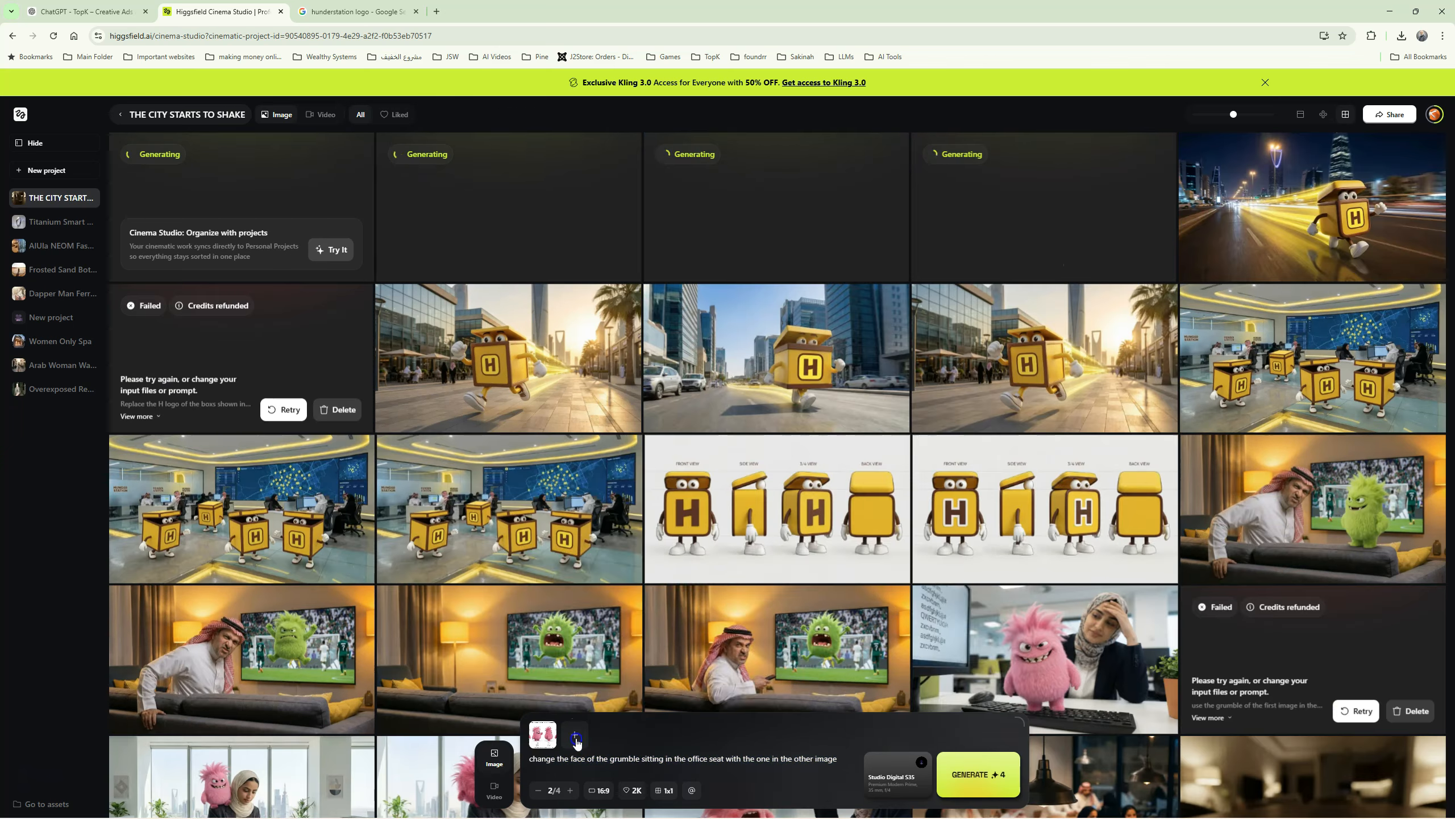
left_click(840, 759)
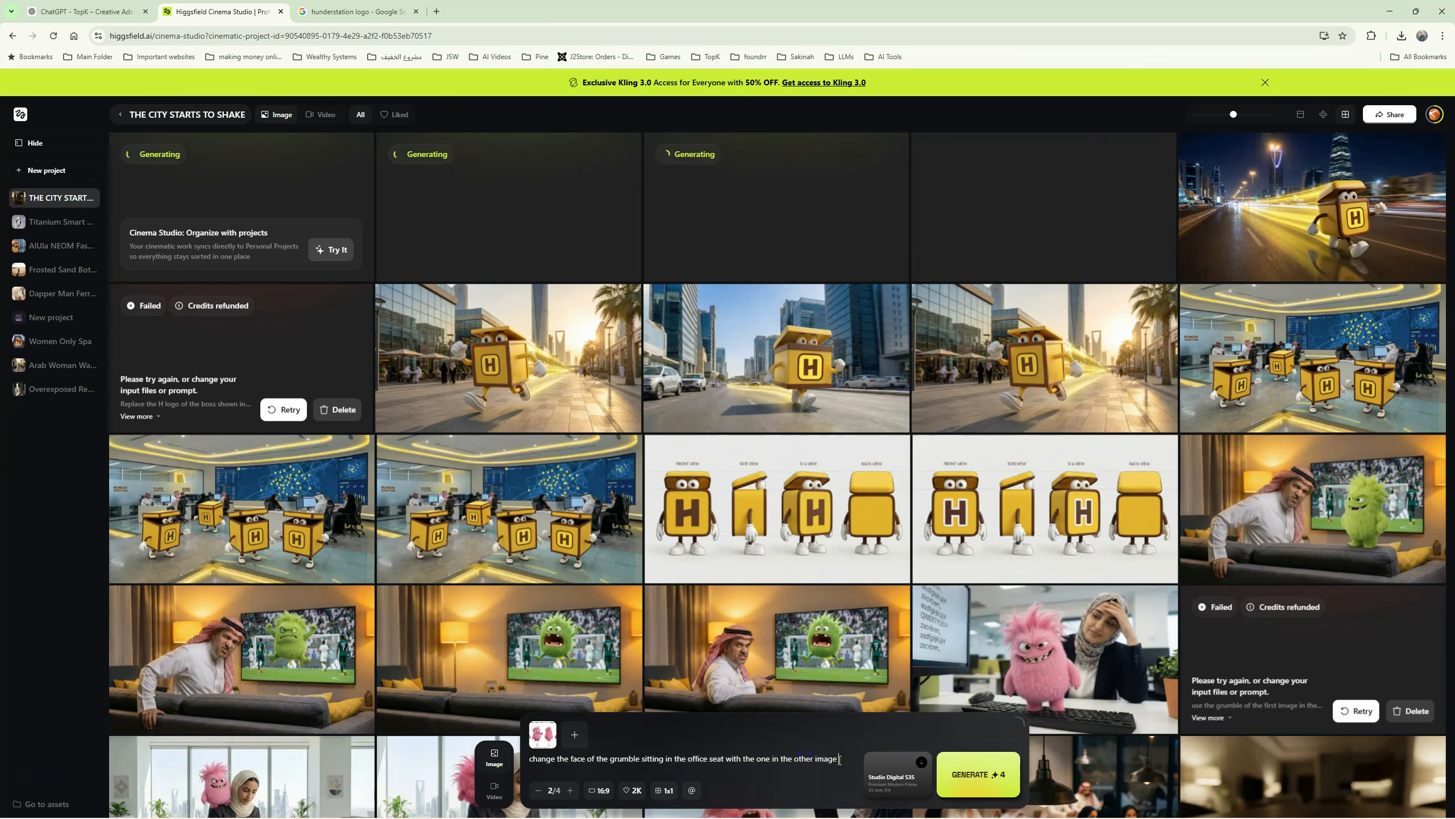
type("while still feel fu")
type("ll from eating")
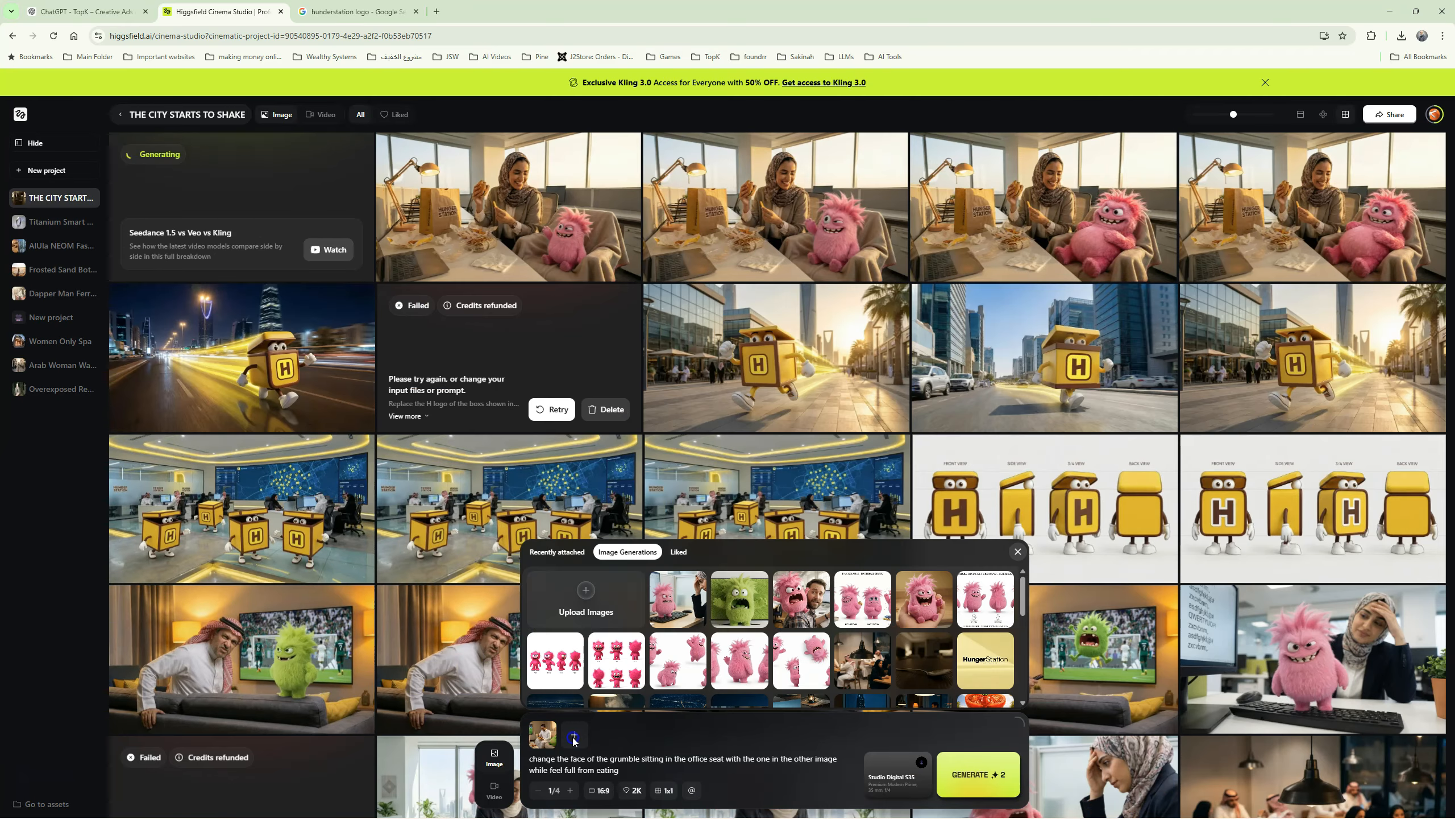
Step: Upload the green Grumble character sheet from the campaign's images as the new character reference
left_click(575, 738)
left_click(582, 612)
left_click(354, 33)
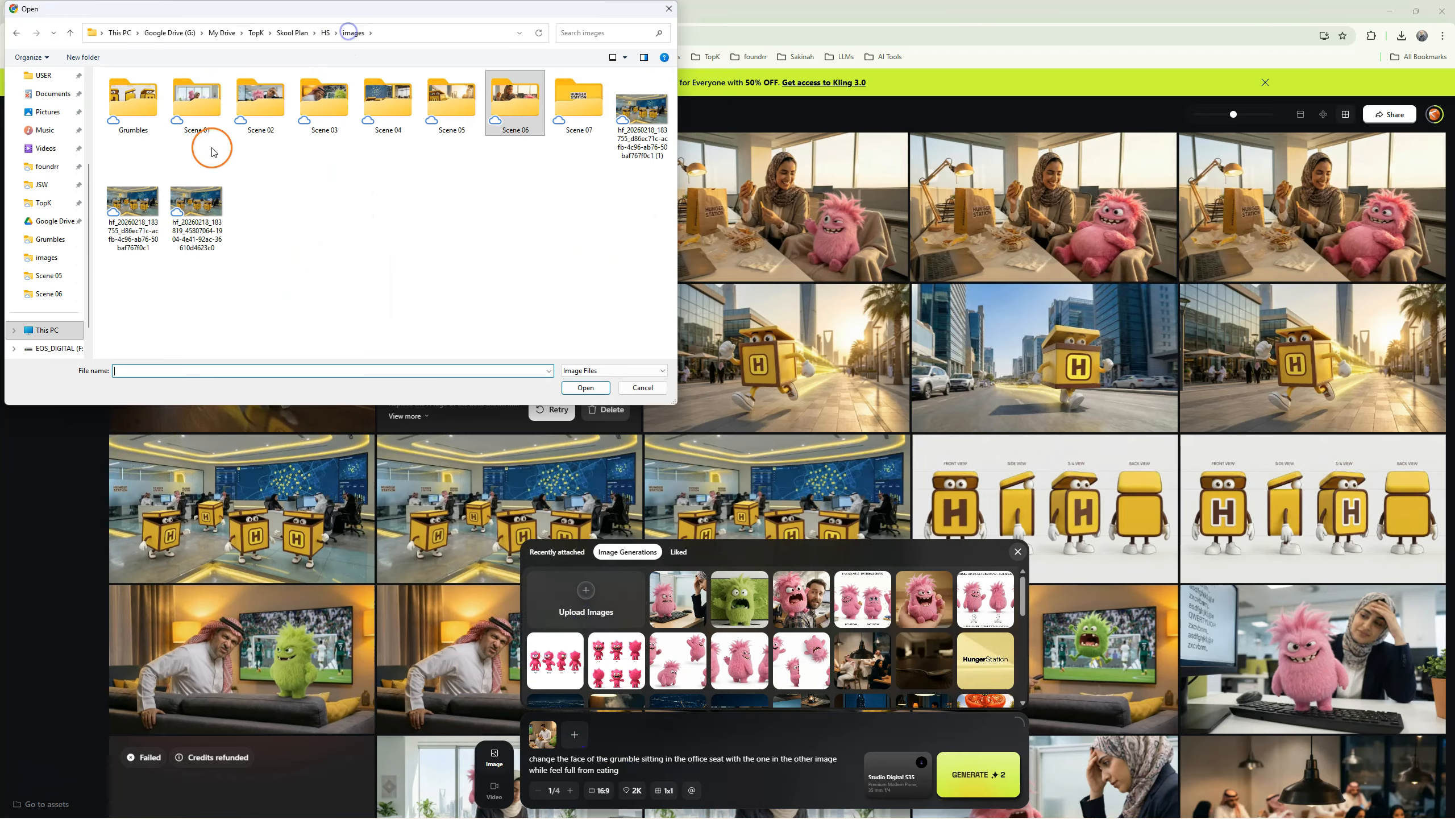
left_click(343, 33)
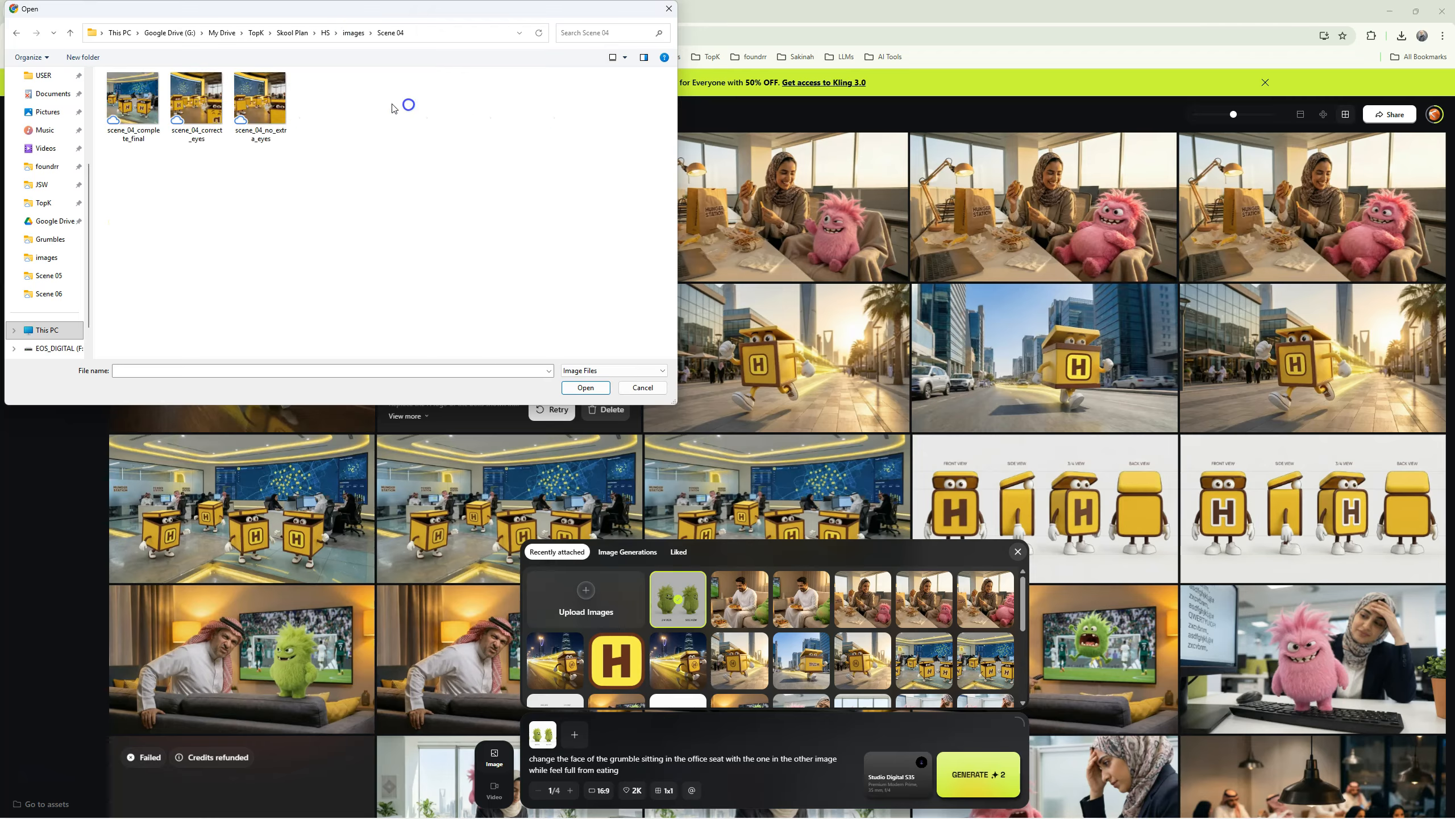
Step: Upload scene_06b_better_angle from the Scene 06 folder beside the green Grumble sheet and generate the face swap
left_click(353, 32)
double_click(531, 108)
scroll(436, 316, "down", 3)
double_click(169, 146)
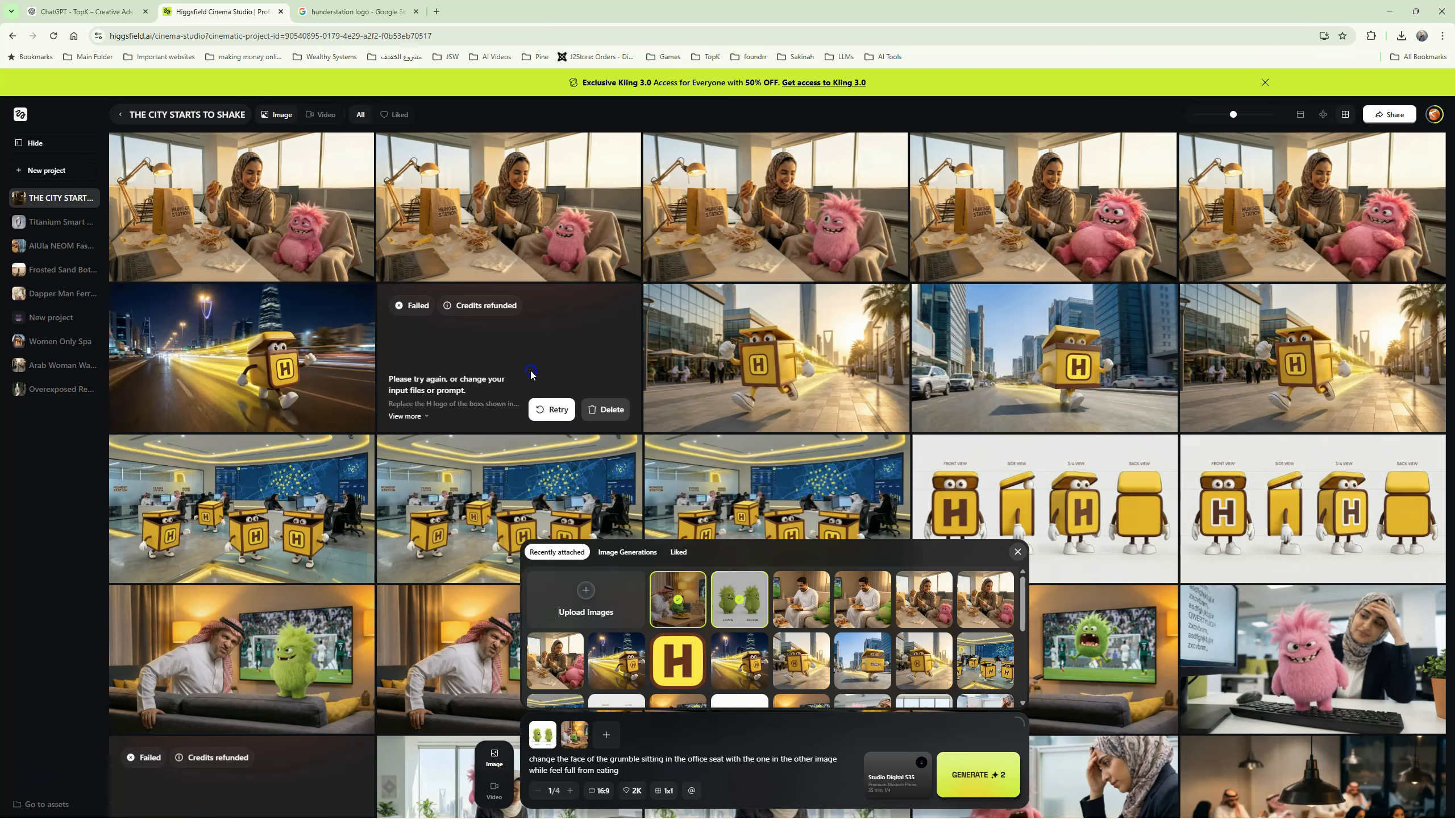
left_click(978, 774)
Step: Remove the father scene reference, browse the campaign's Scene 06 and Scene 05 folders for another image, and cancel the upload
left_click(710, 775)
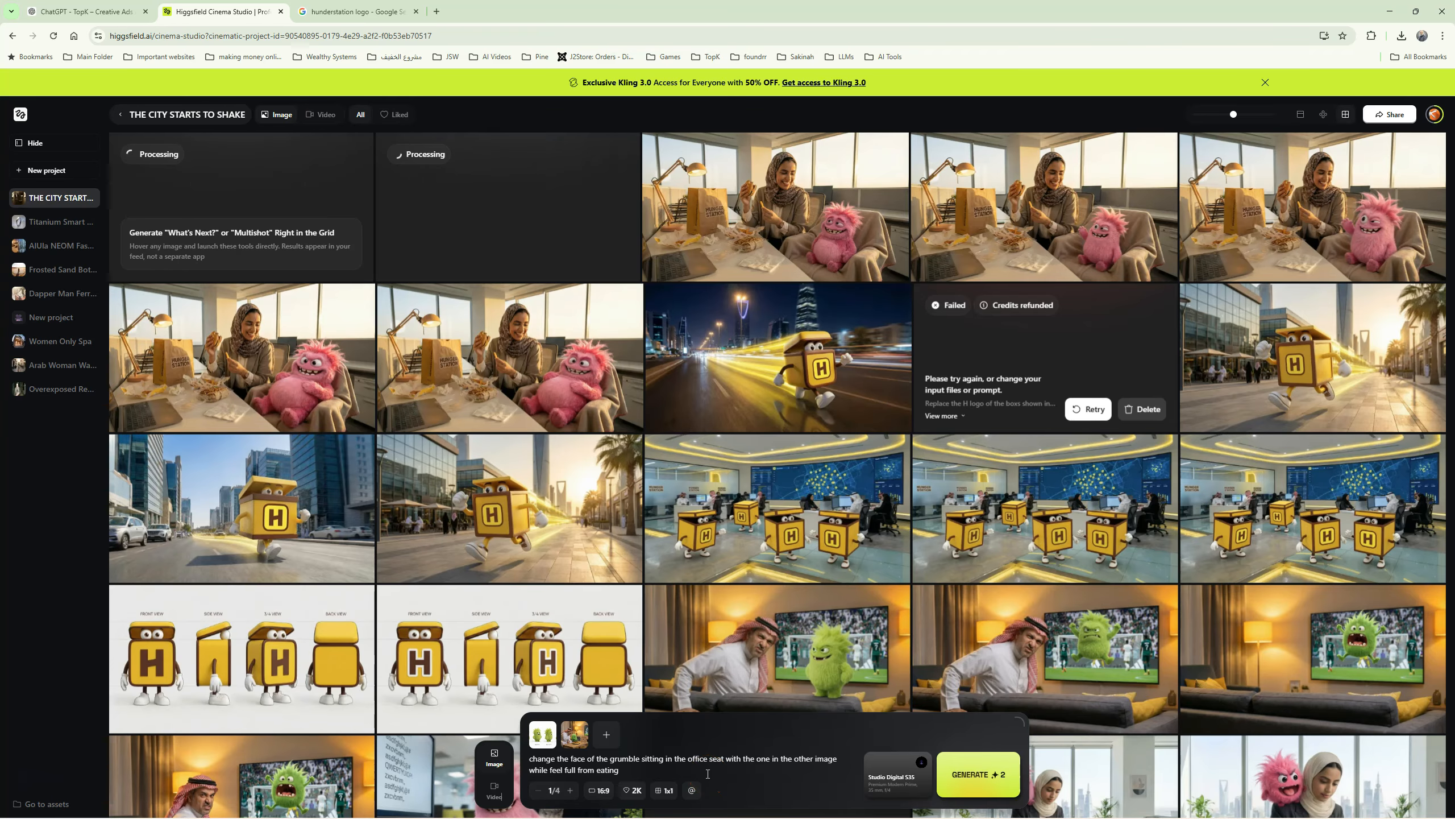
left_click(581, 731)
left_click(575, 734)
left_click(585, 596)
scroll(576, 320, "down", 2)
left_click(574, 315)
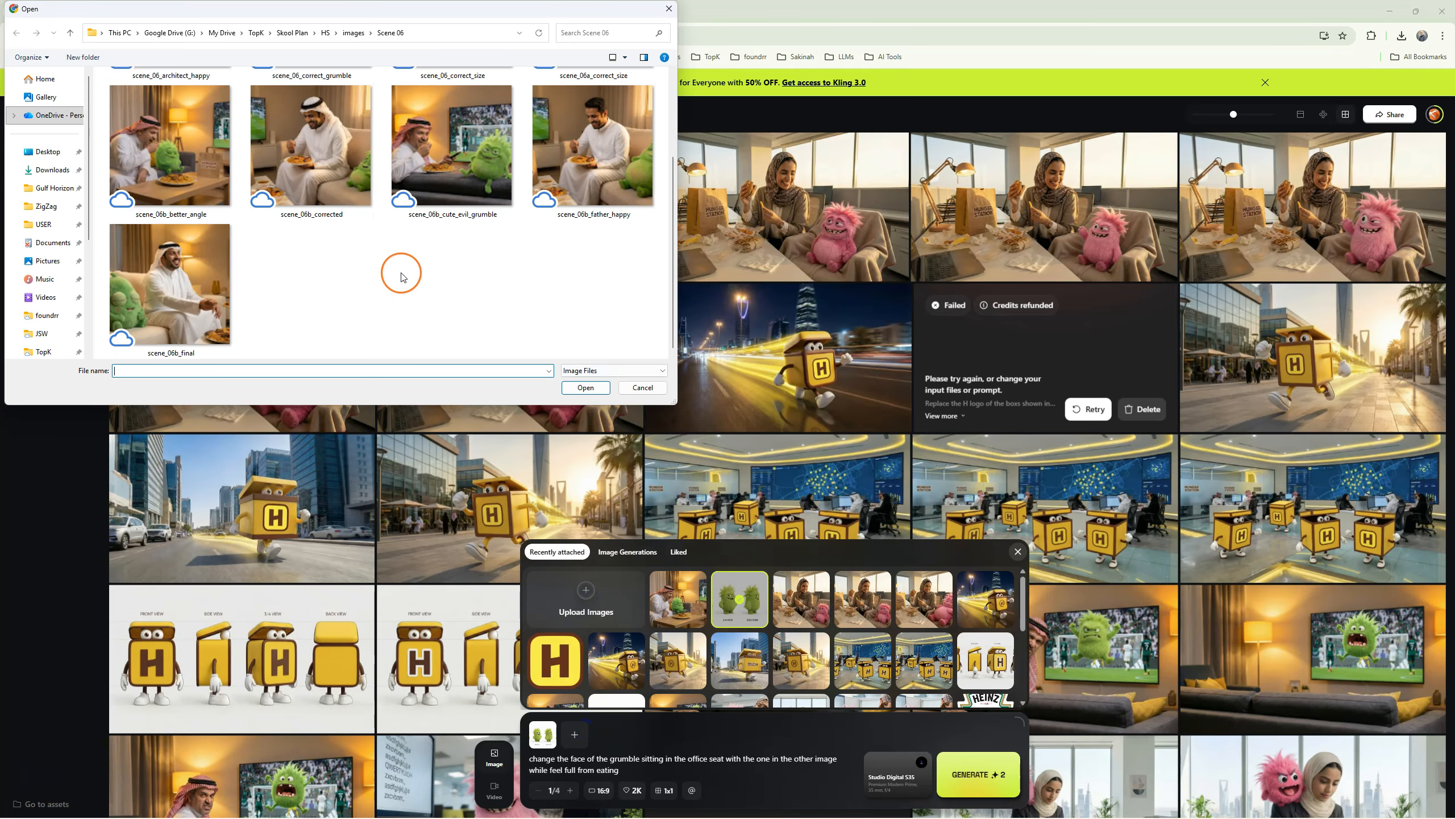
left_click(353, 32)
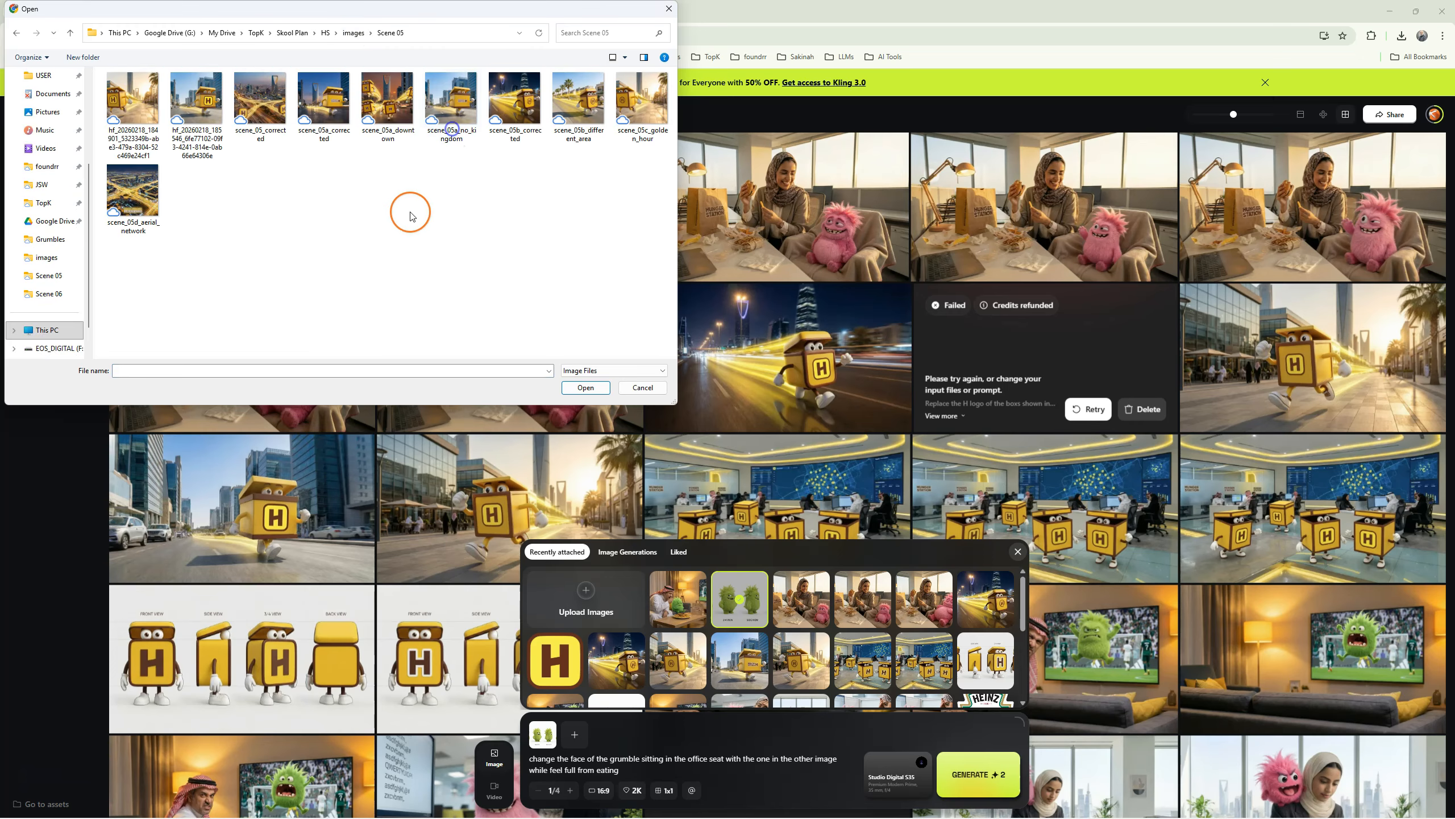
left_click(648, 390)
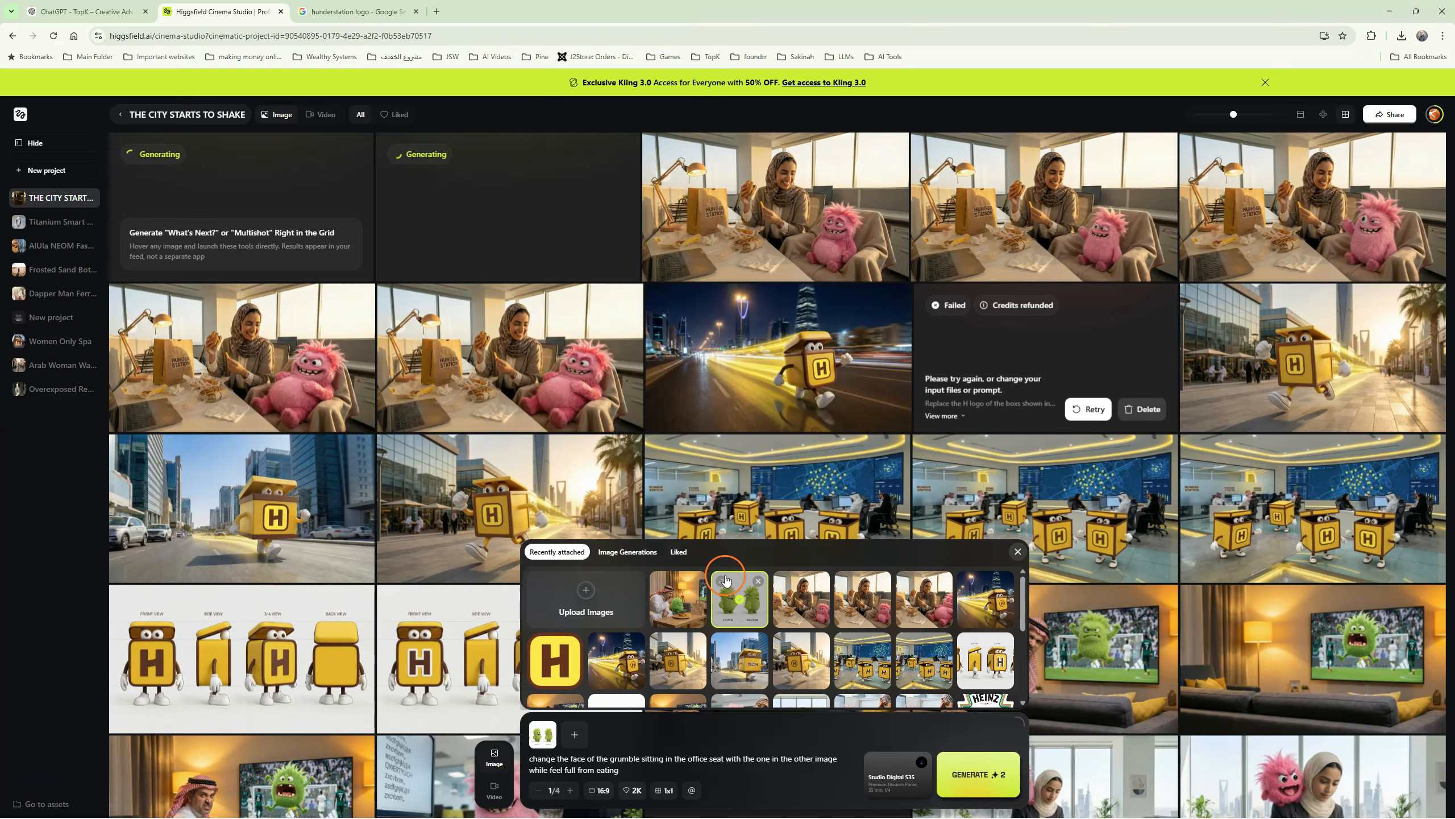
Step: Compare the generated office images of the woman eating beside the pink Grumble in full-size preview
left_click(1033, 223)
left_click(1432, 93)
left_click(785, 230)
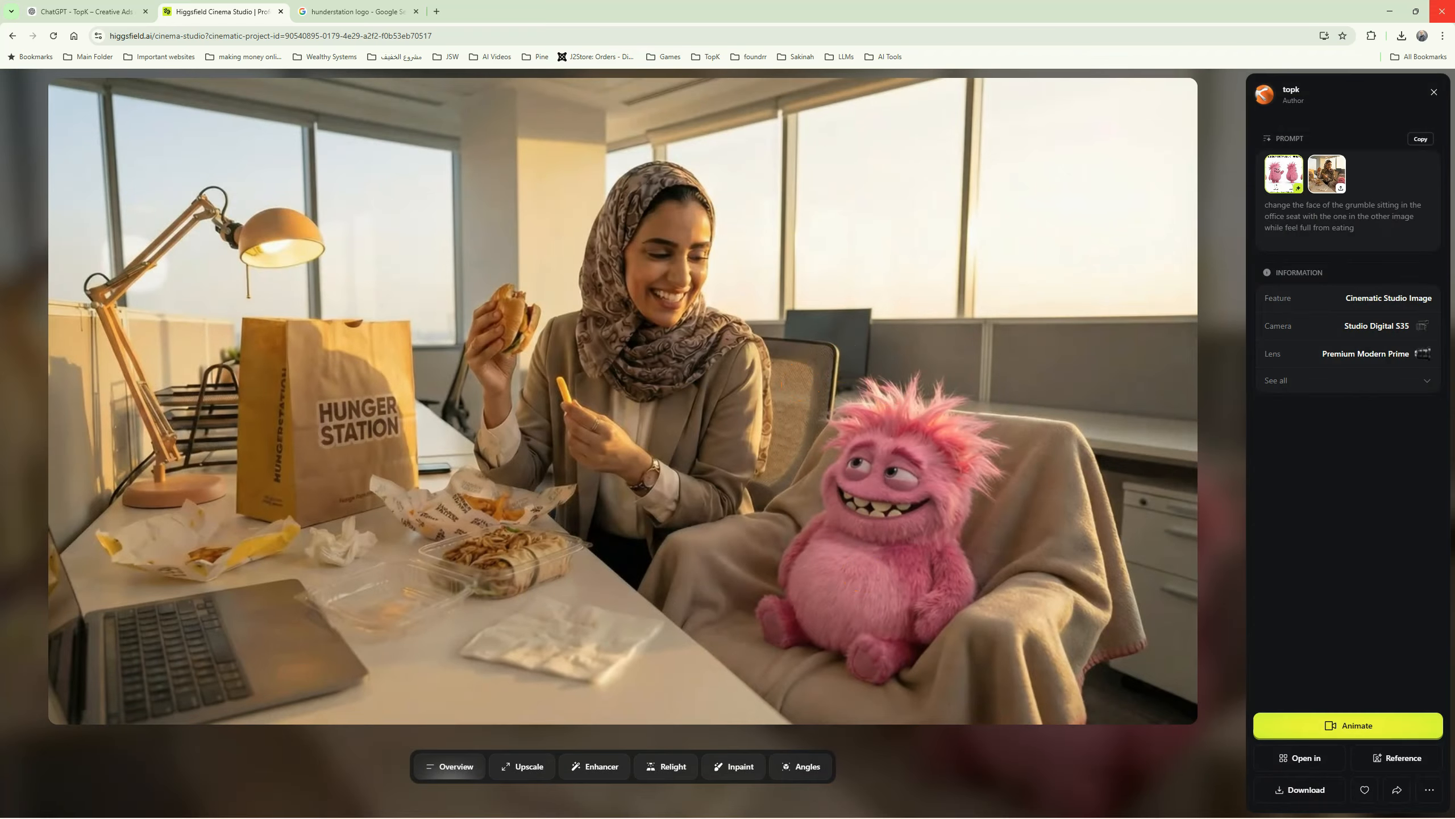
key("Escape")
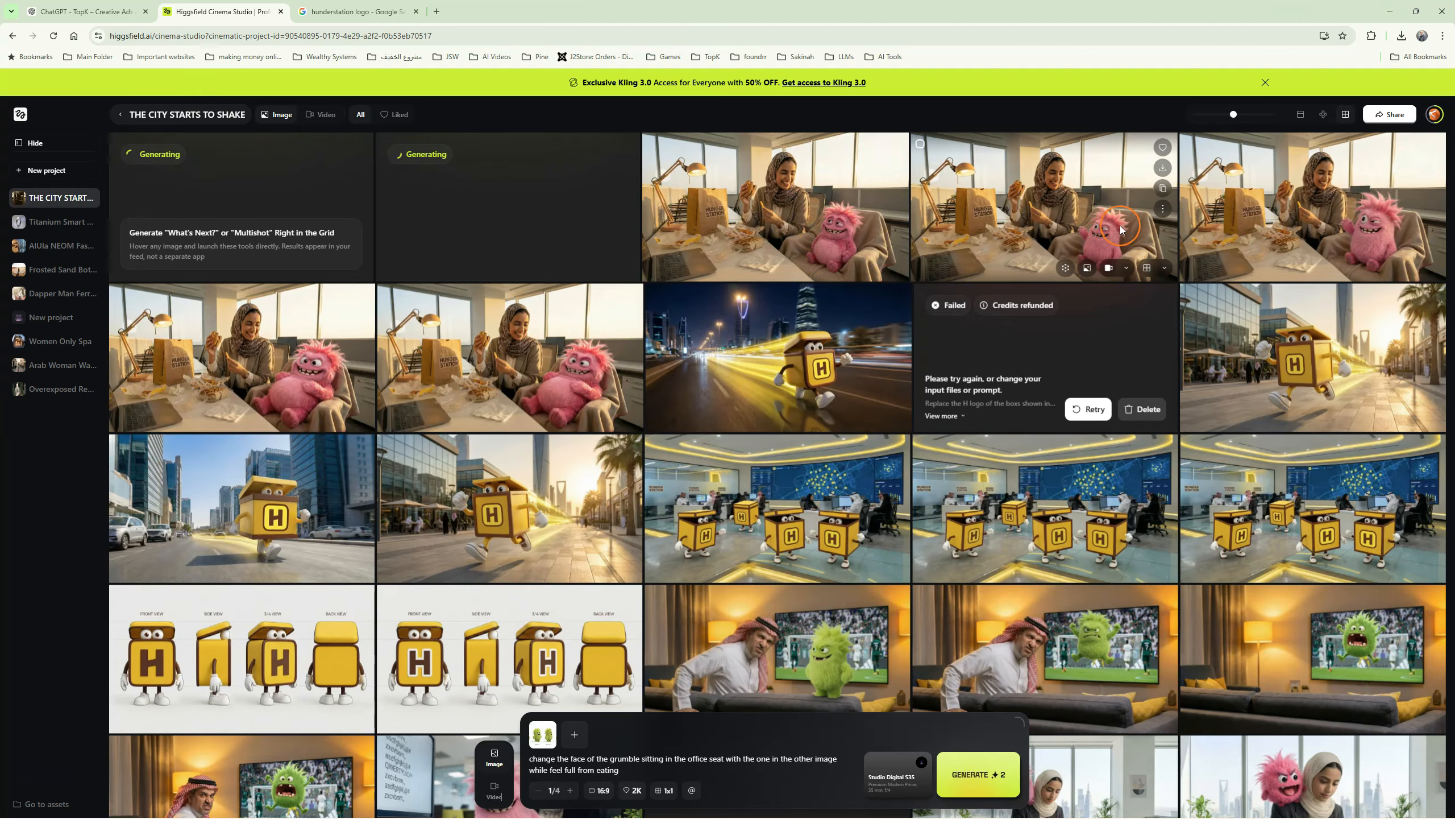
Step: Like the chosen office image of the woman with the pink Grumble and save it into the Scene 06 folder
left_click(1158, 148)
left_click(1096, 185)
left_click(1313, 789)
left_click(355, 34)
double_click(519, 130)
left_click(601, 386)
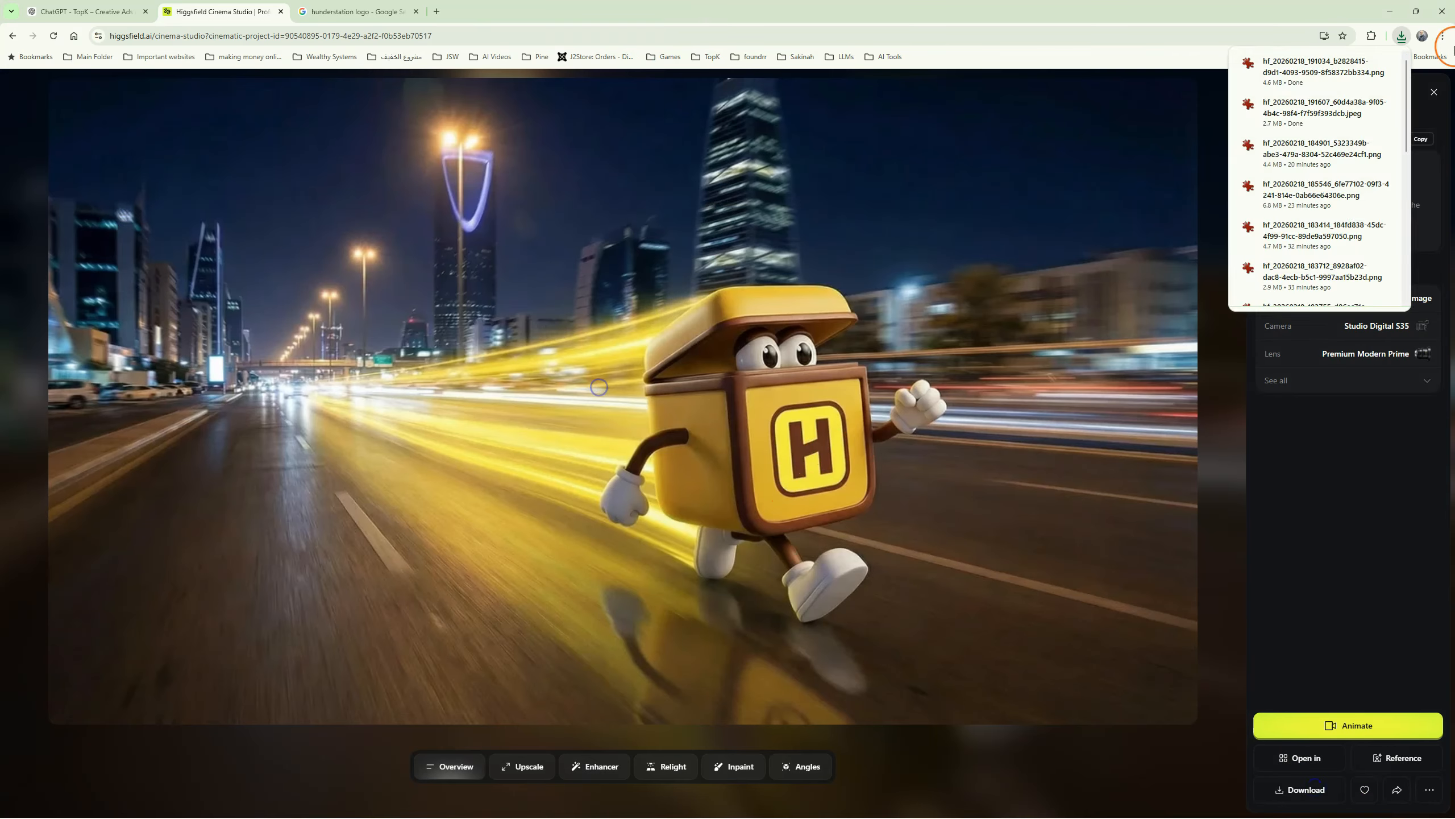
Step: Review the generated daytime street images of the box mascot and download the golden-hour promenade version
key("Escape")
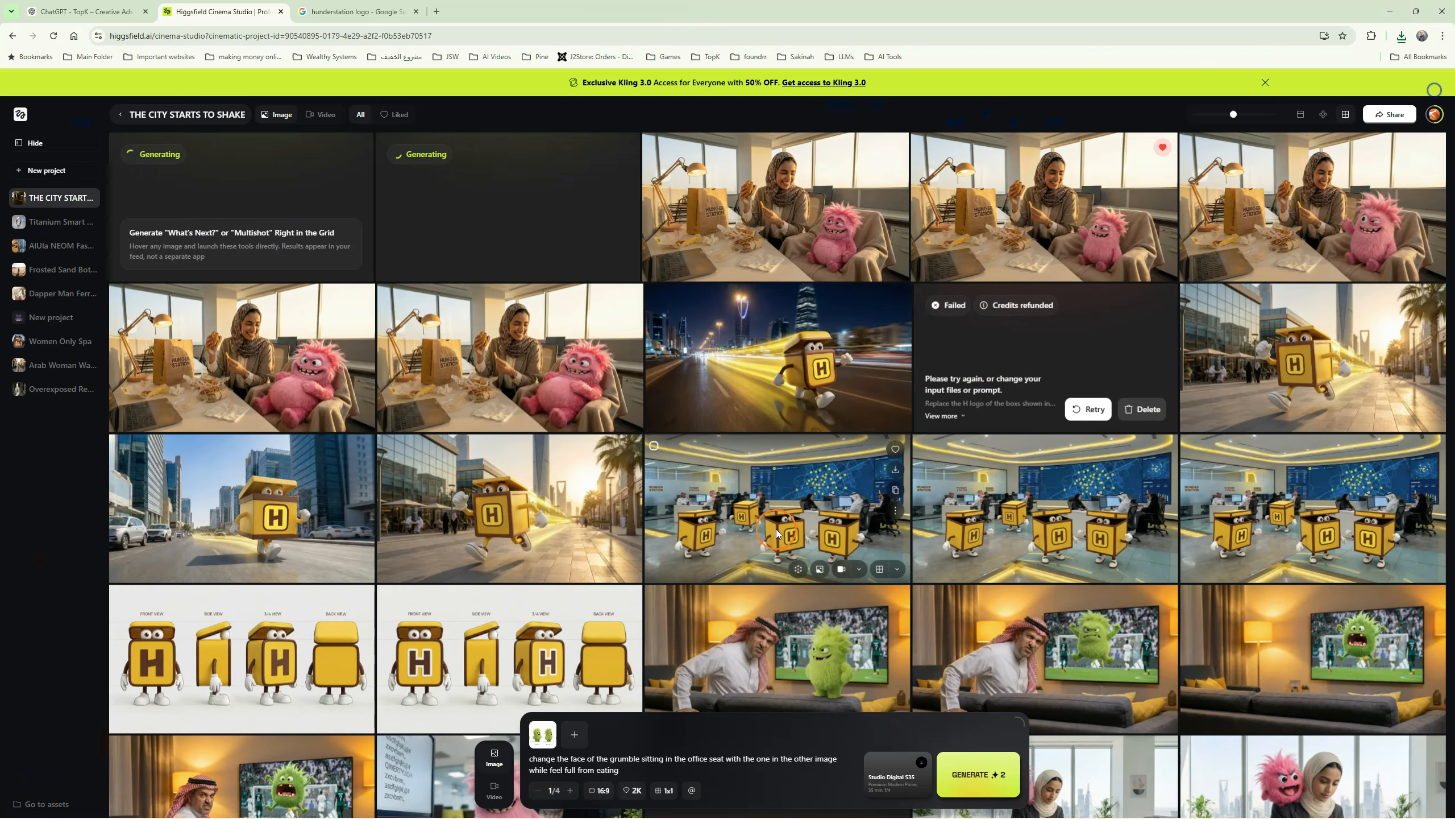
scroll(775, 528, "down", 1)
left_click(260, 455)
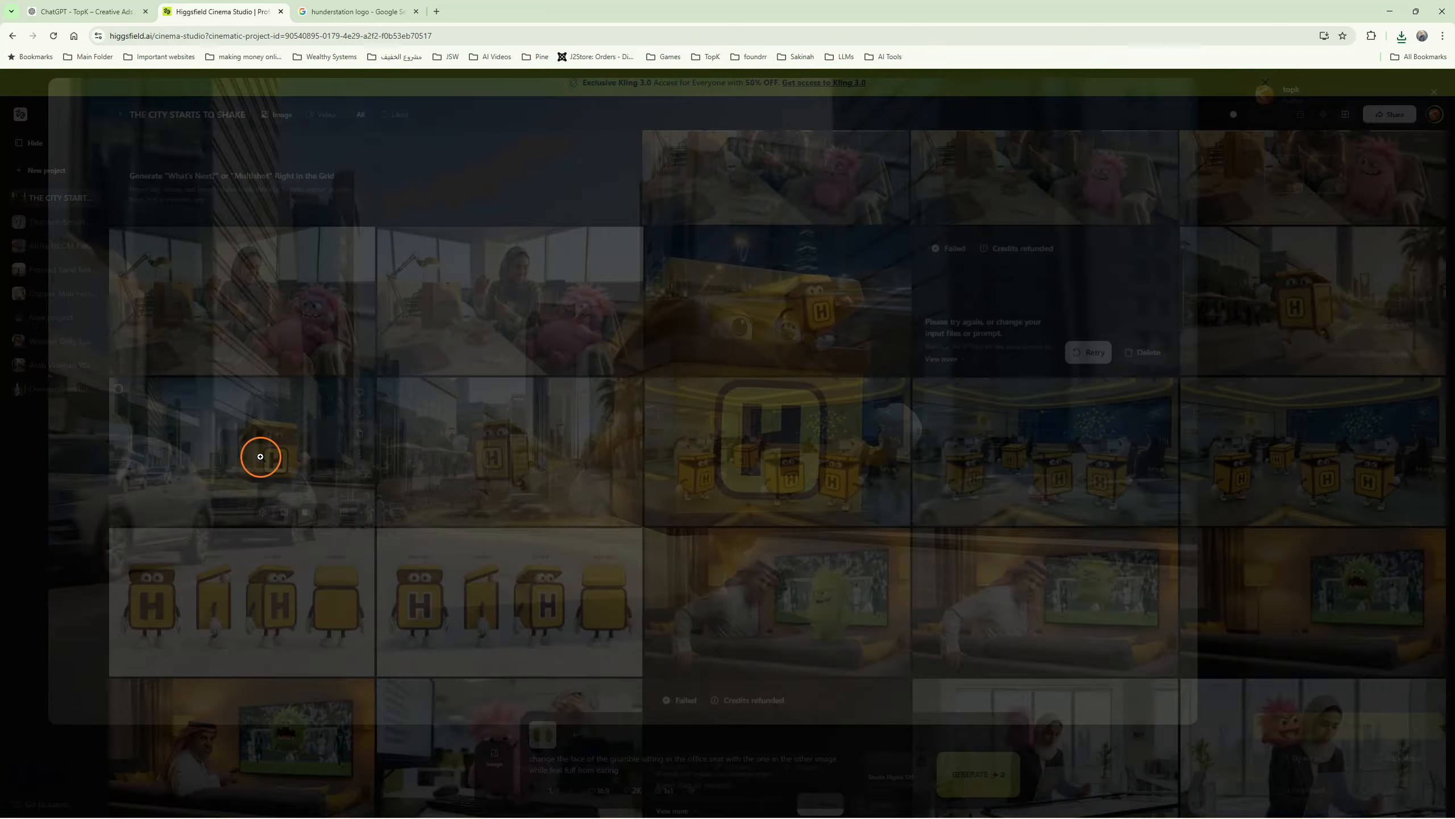
left_click(1301, 790)
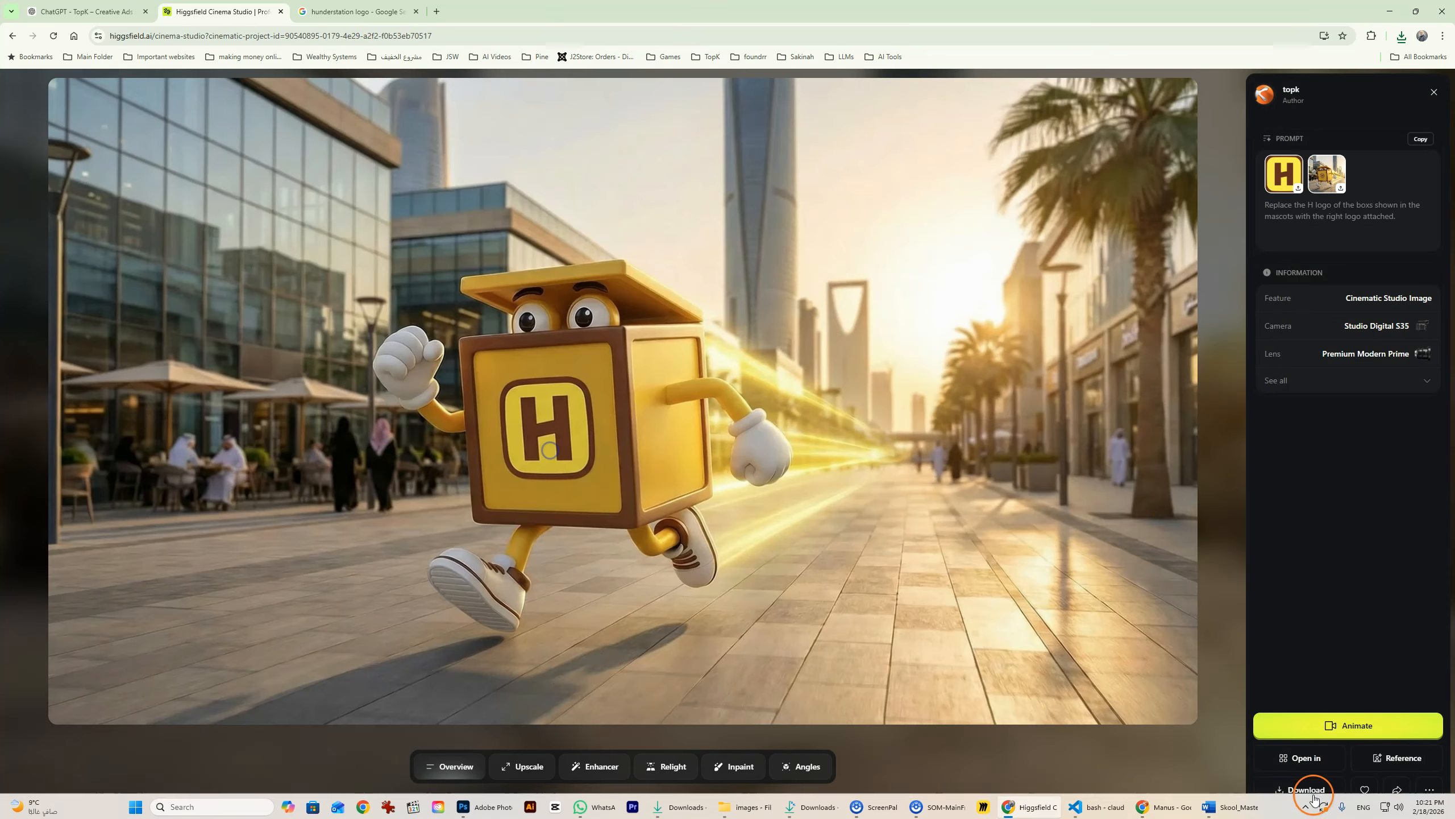
left_click(1312, 795)
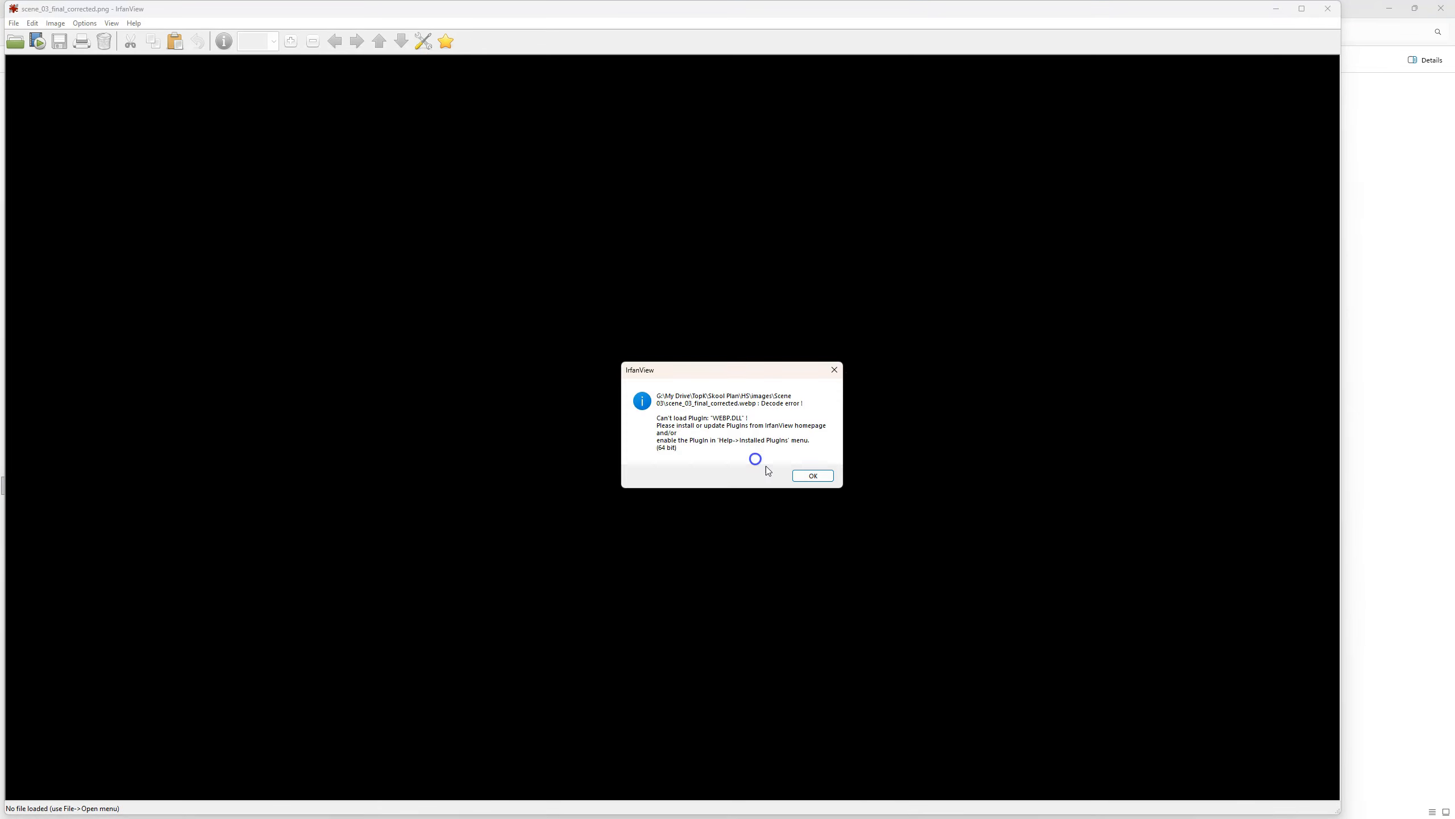
Step: Try to view scene_03_final_corrected and scene_04_correct_eyes in IrfanView, dismissing its dialogs
left_click(811, 474)
left_click(1326, 10)
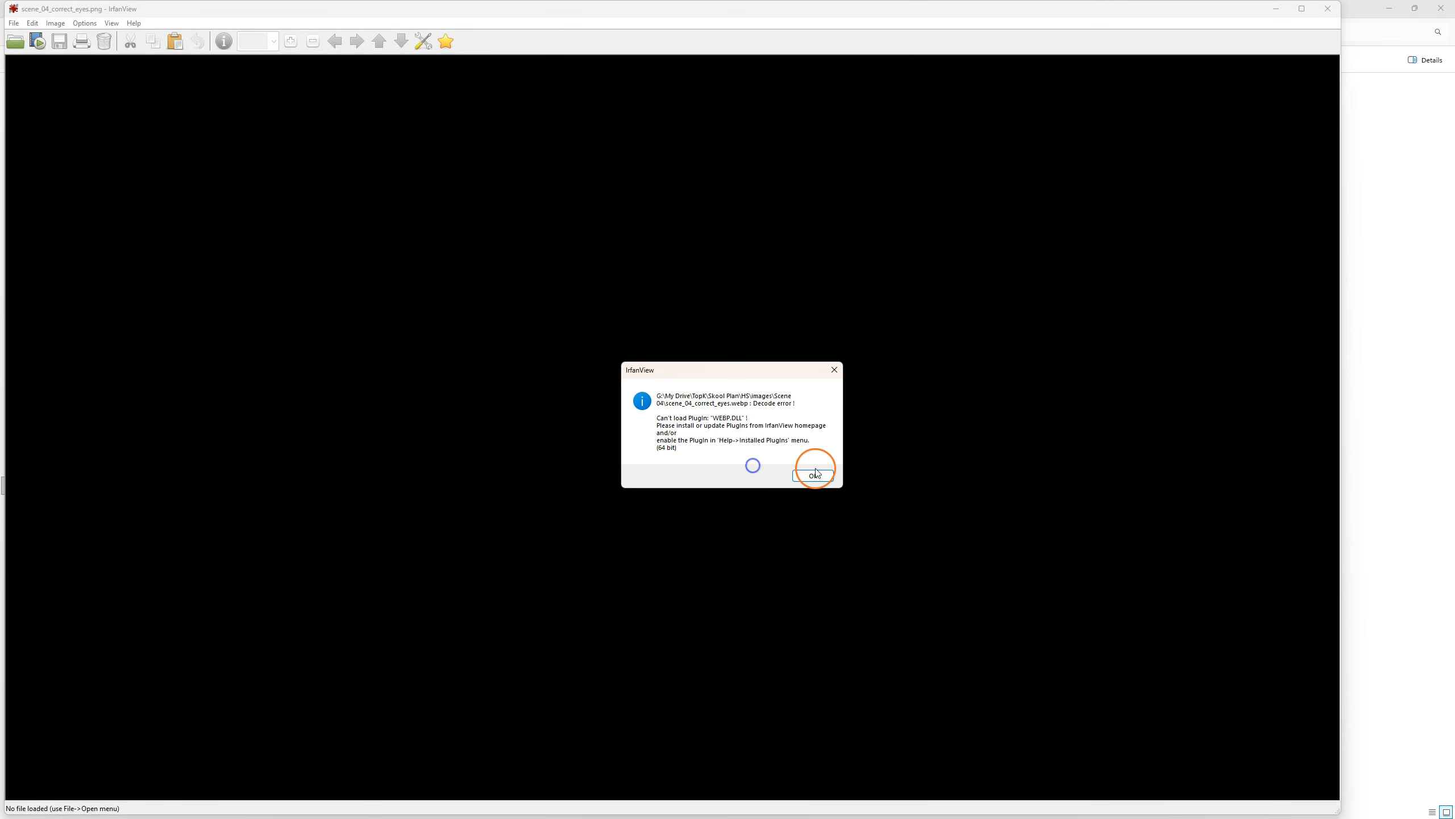
left_click(815, 468)
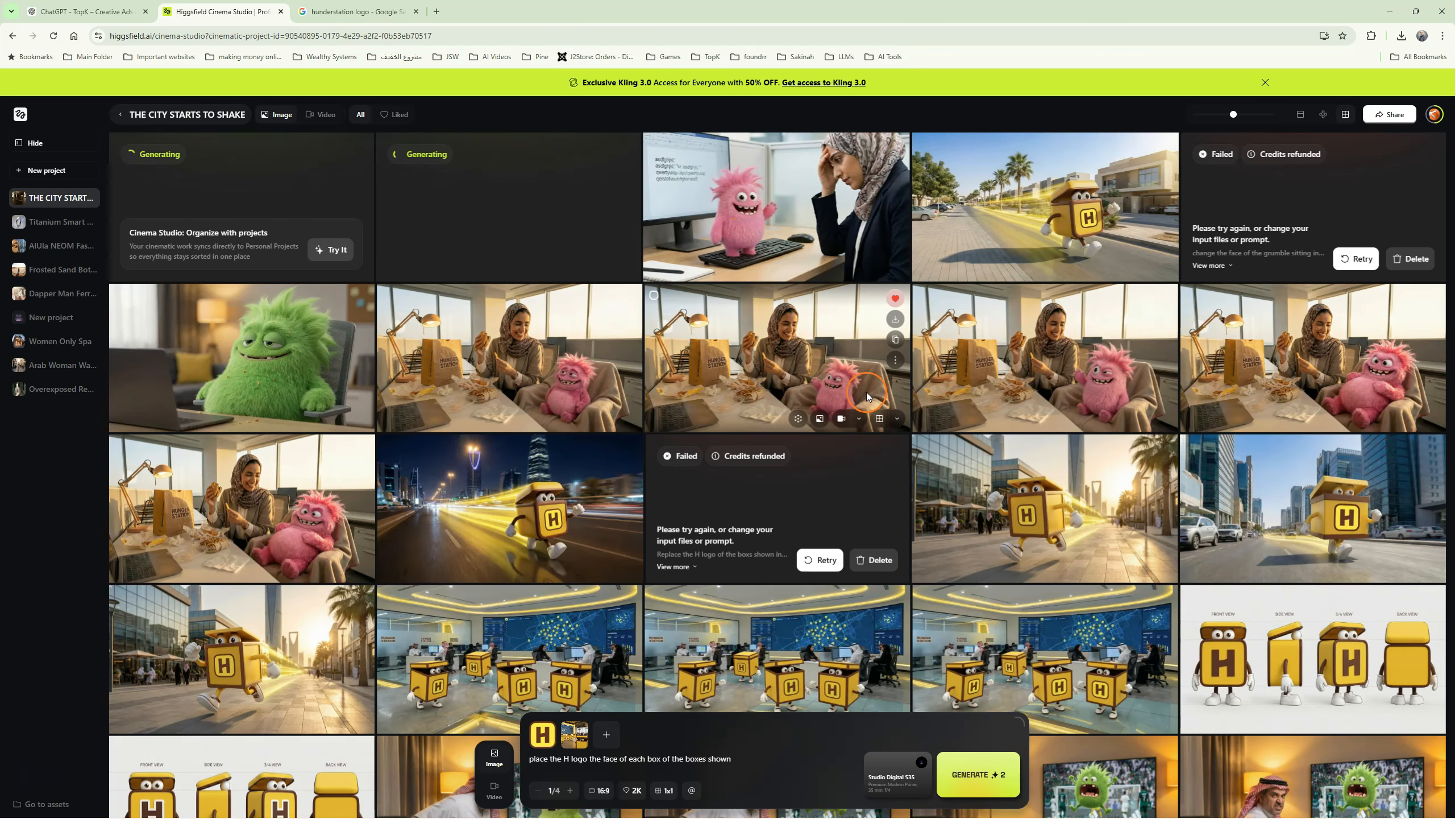